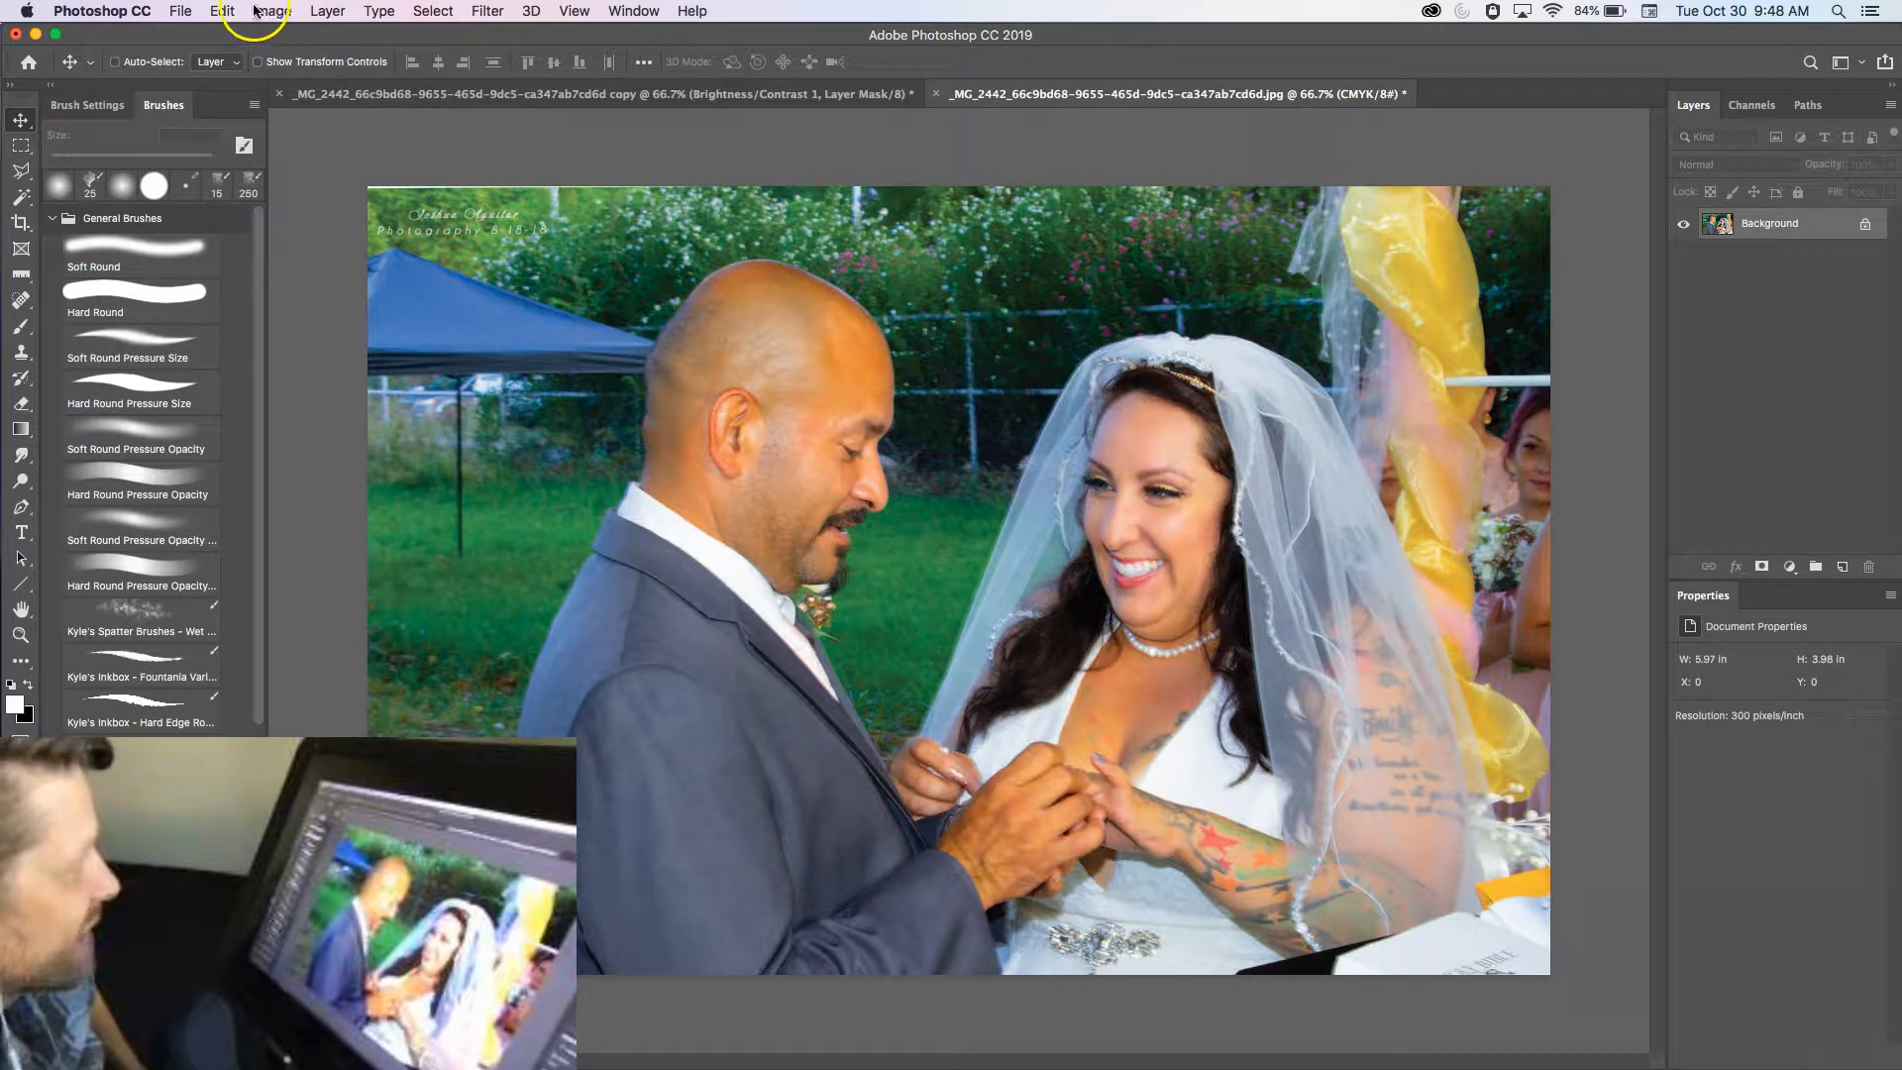
Desaturate the color wedding photo while it is in CMYK mode
click(268, 12)
mouse_move(303, 65)
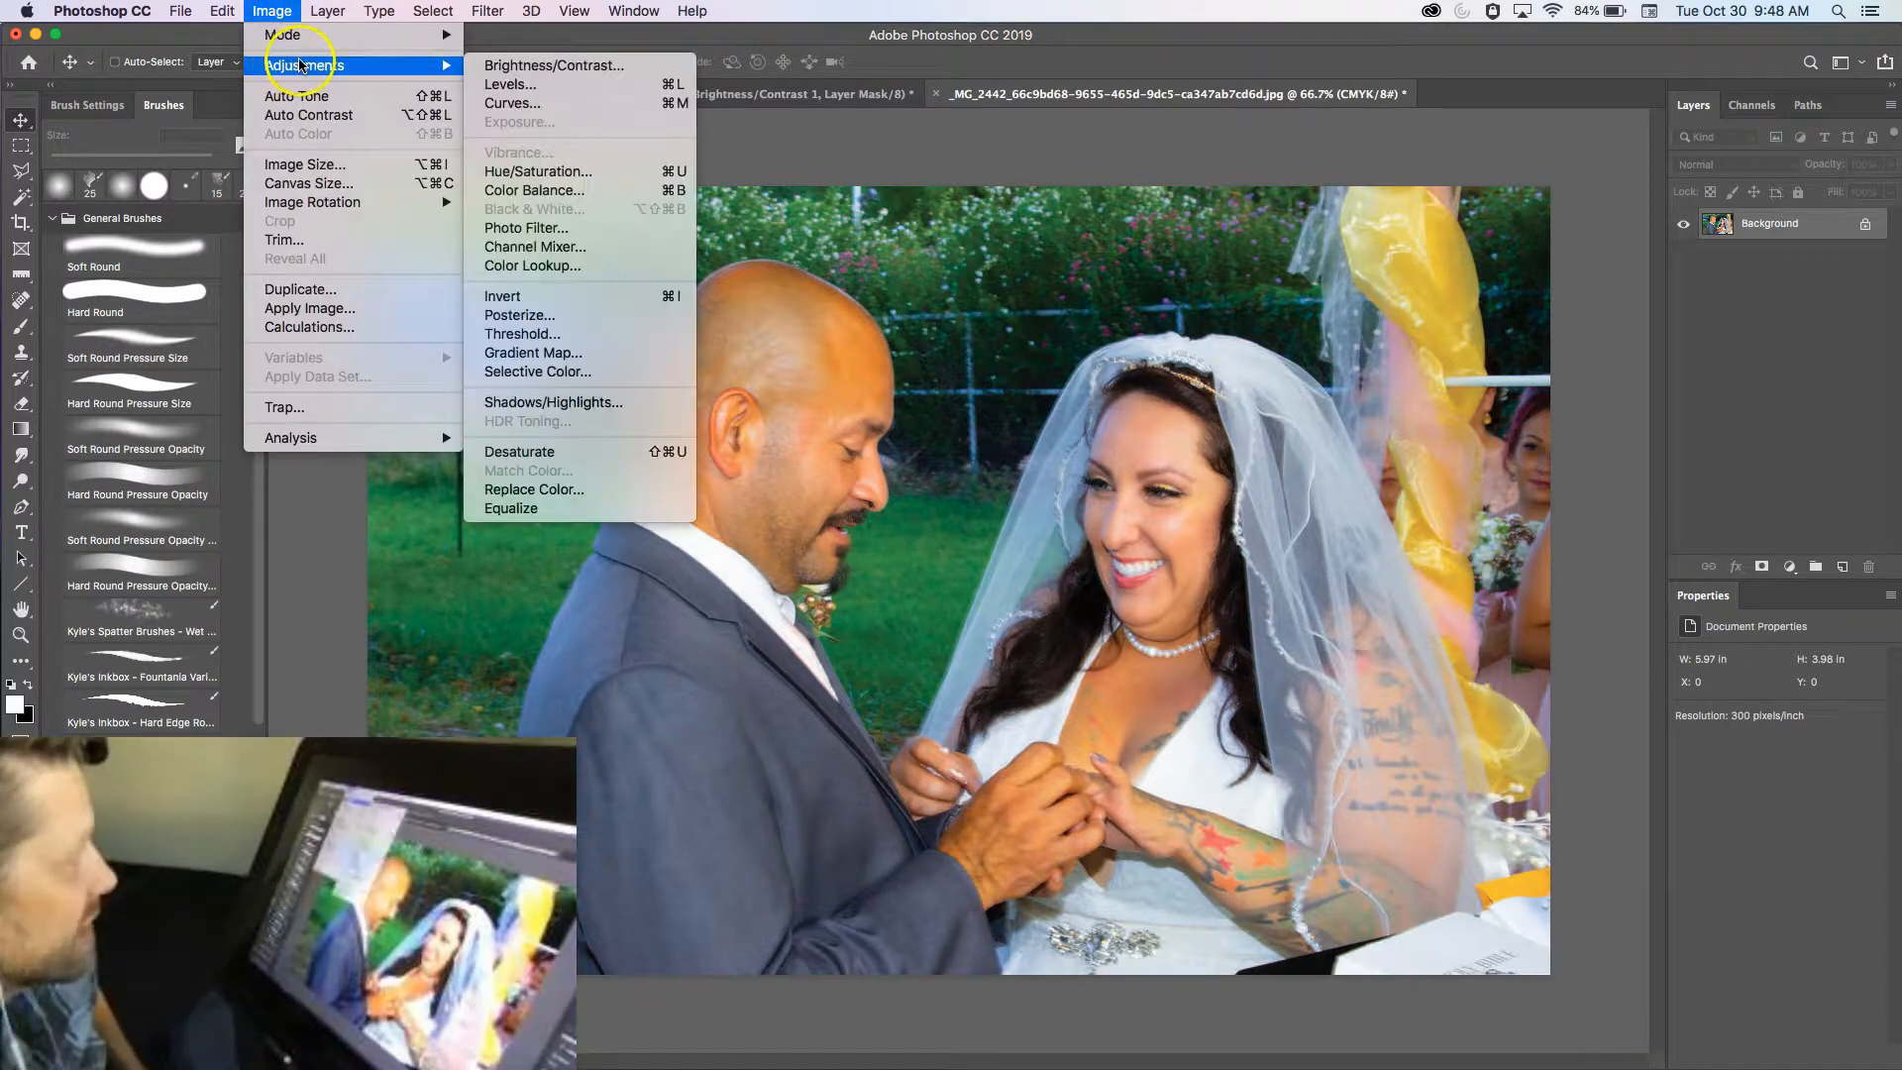
click(552, 457)
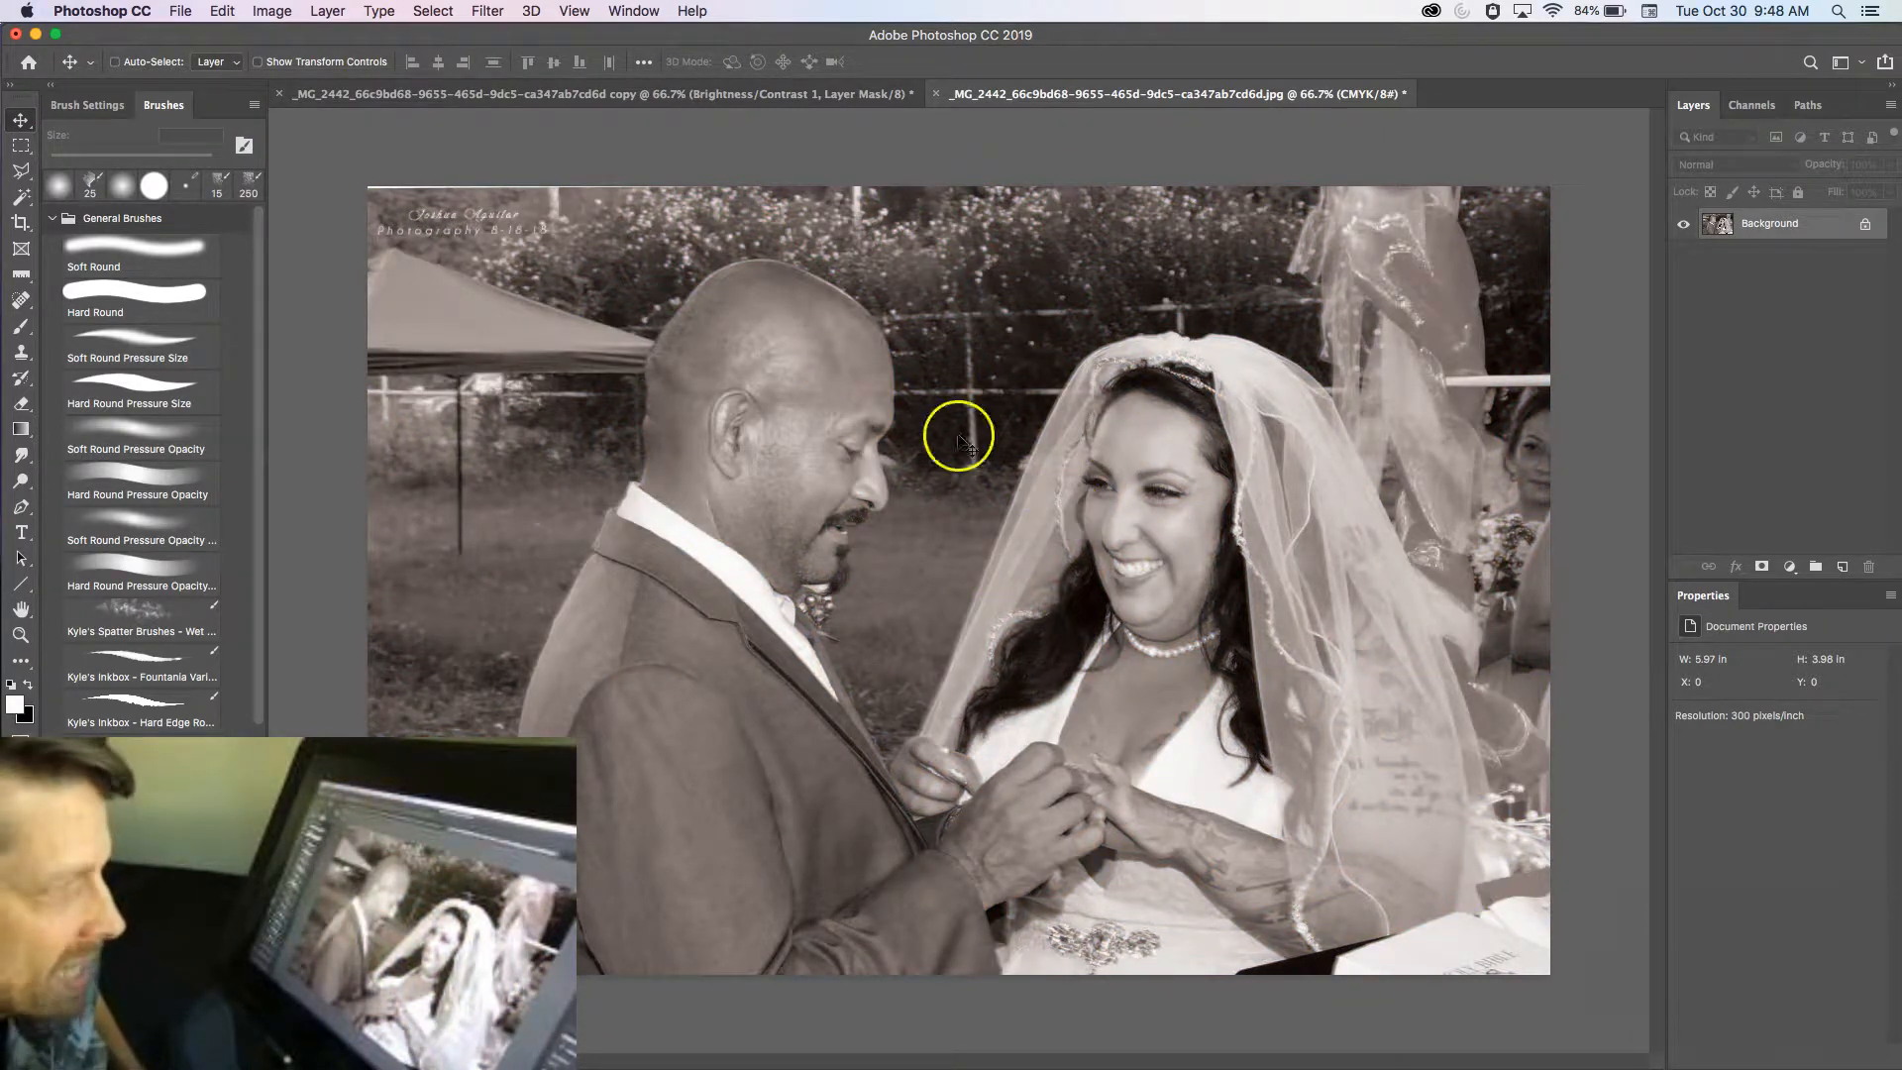
Convert the photo to RGB Color mode and desaturate it again for a neutral black and white
click(287, 12)
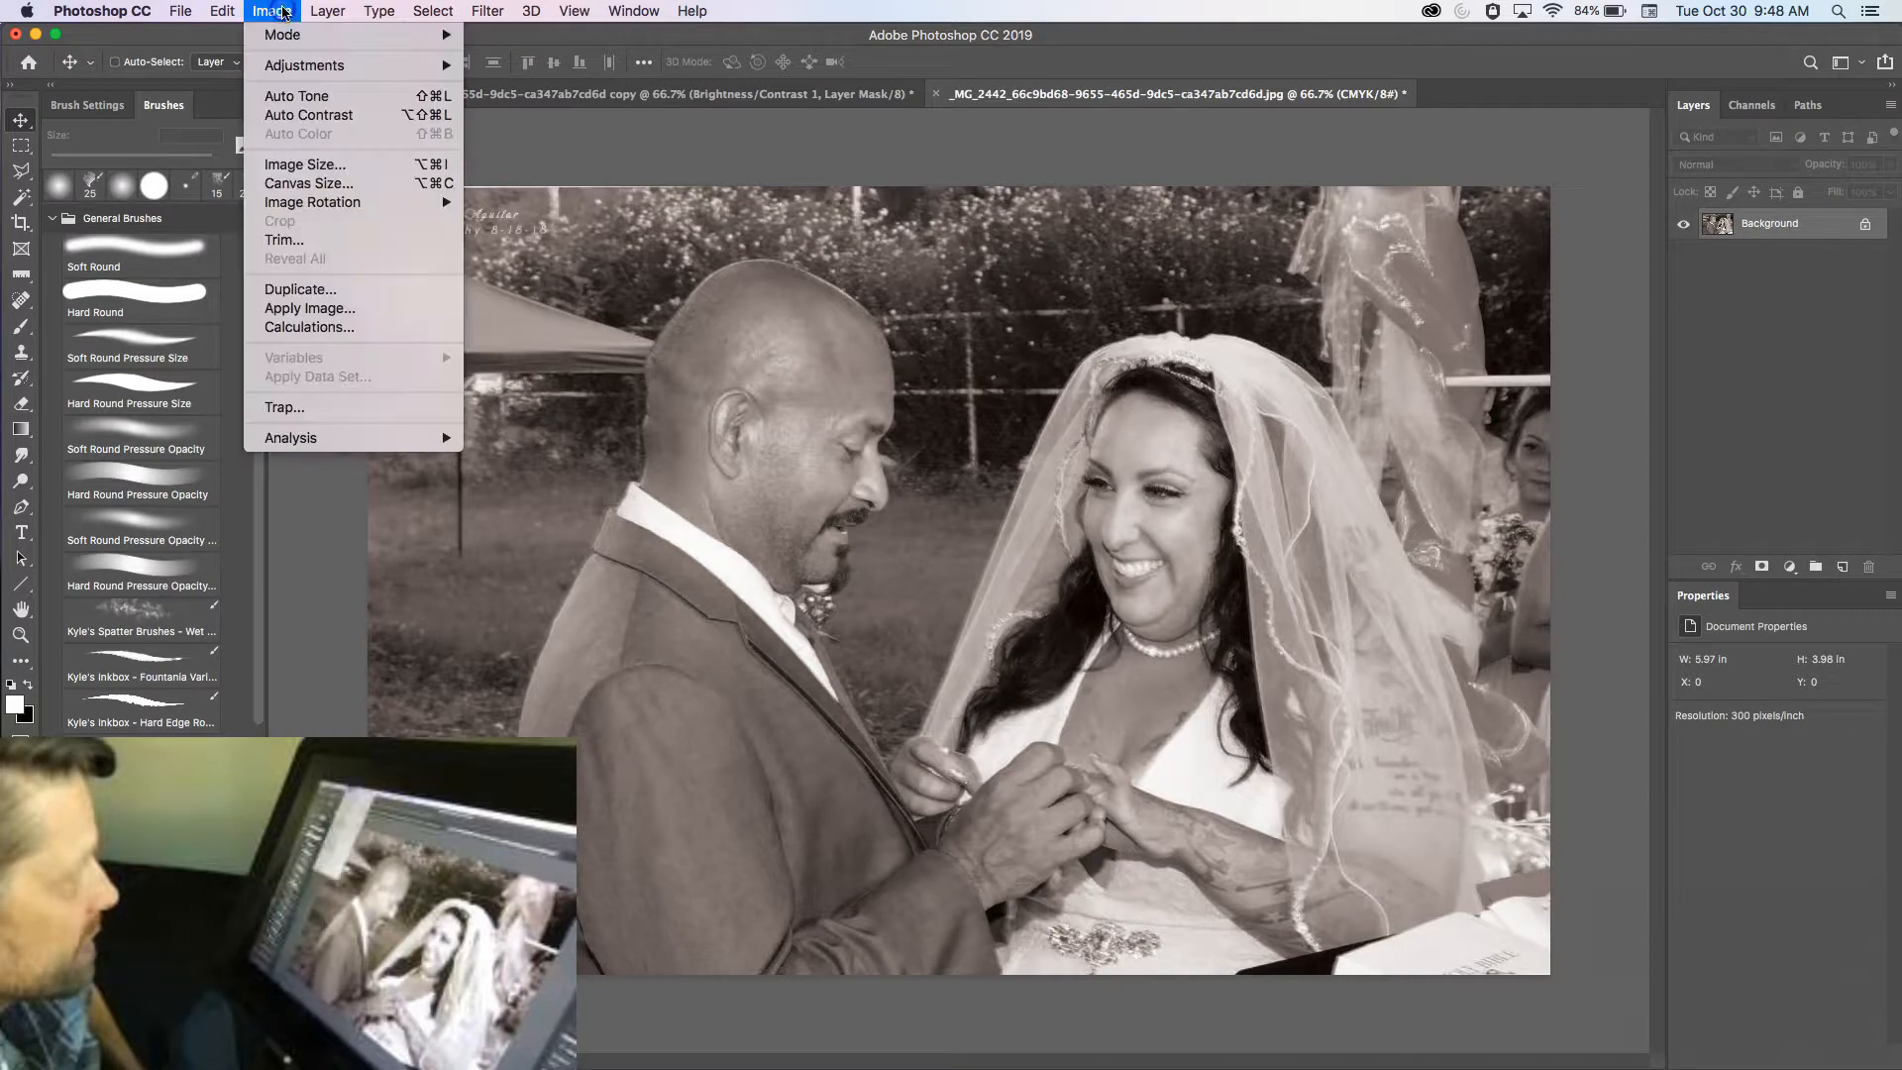
mouse_move(416, 38)
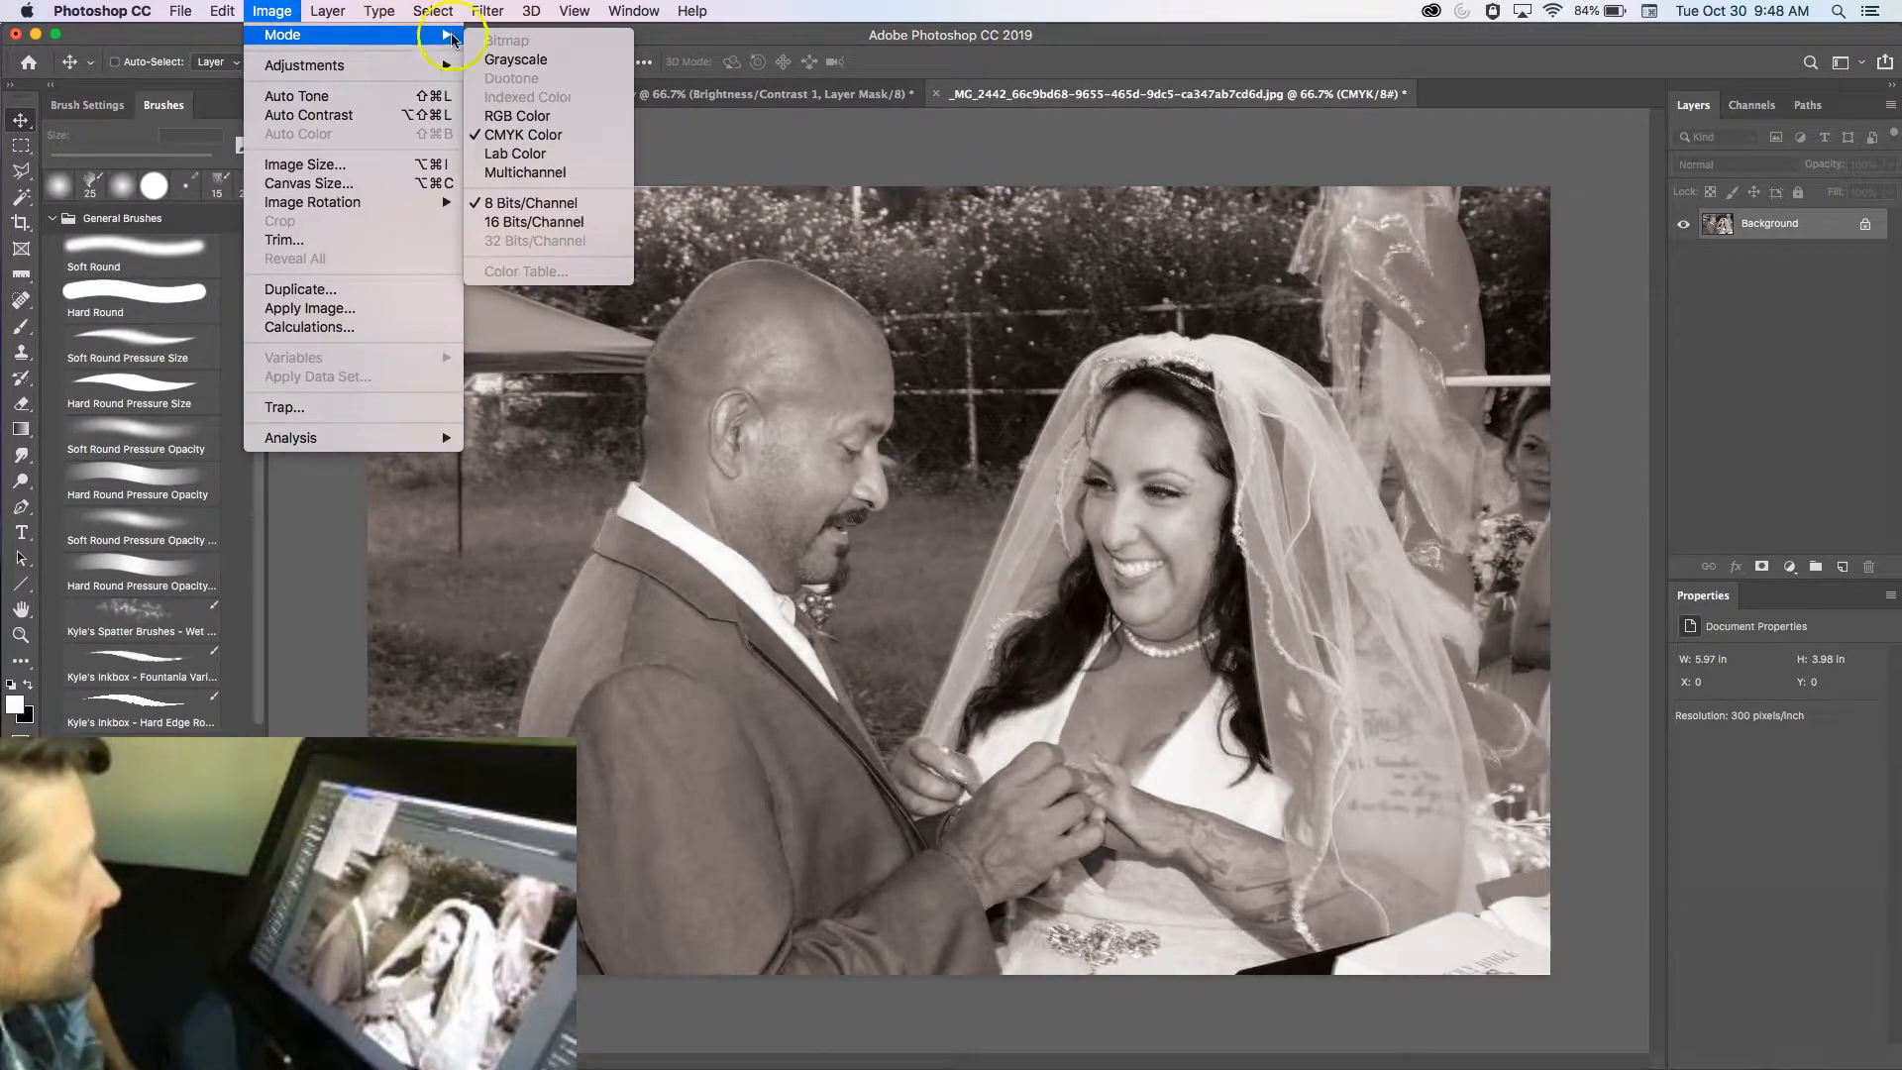
click(516, 116)
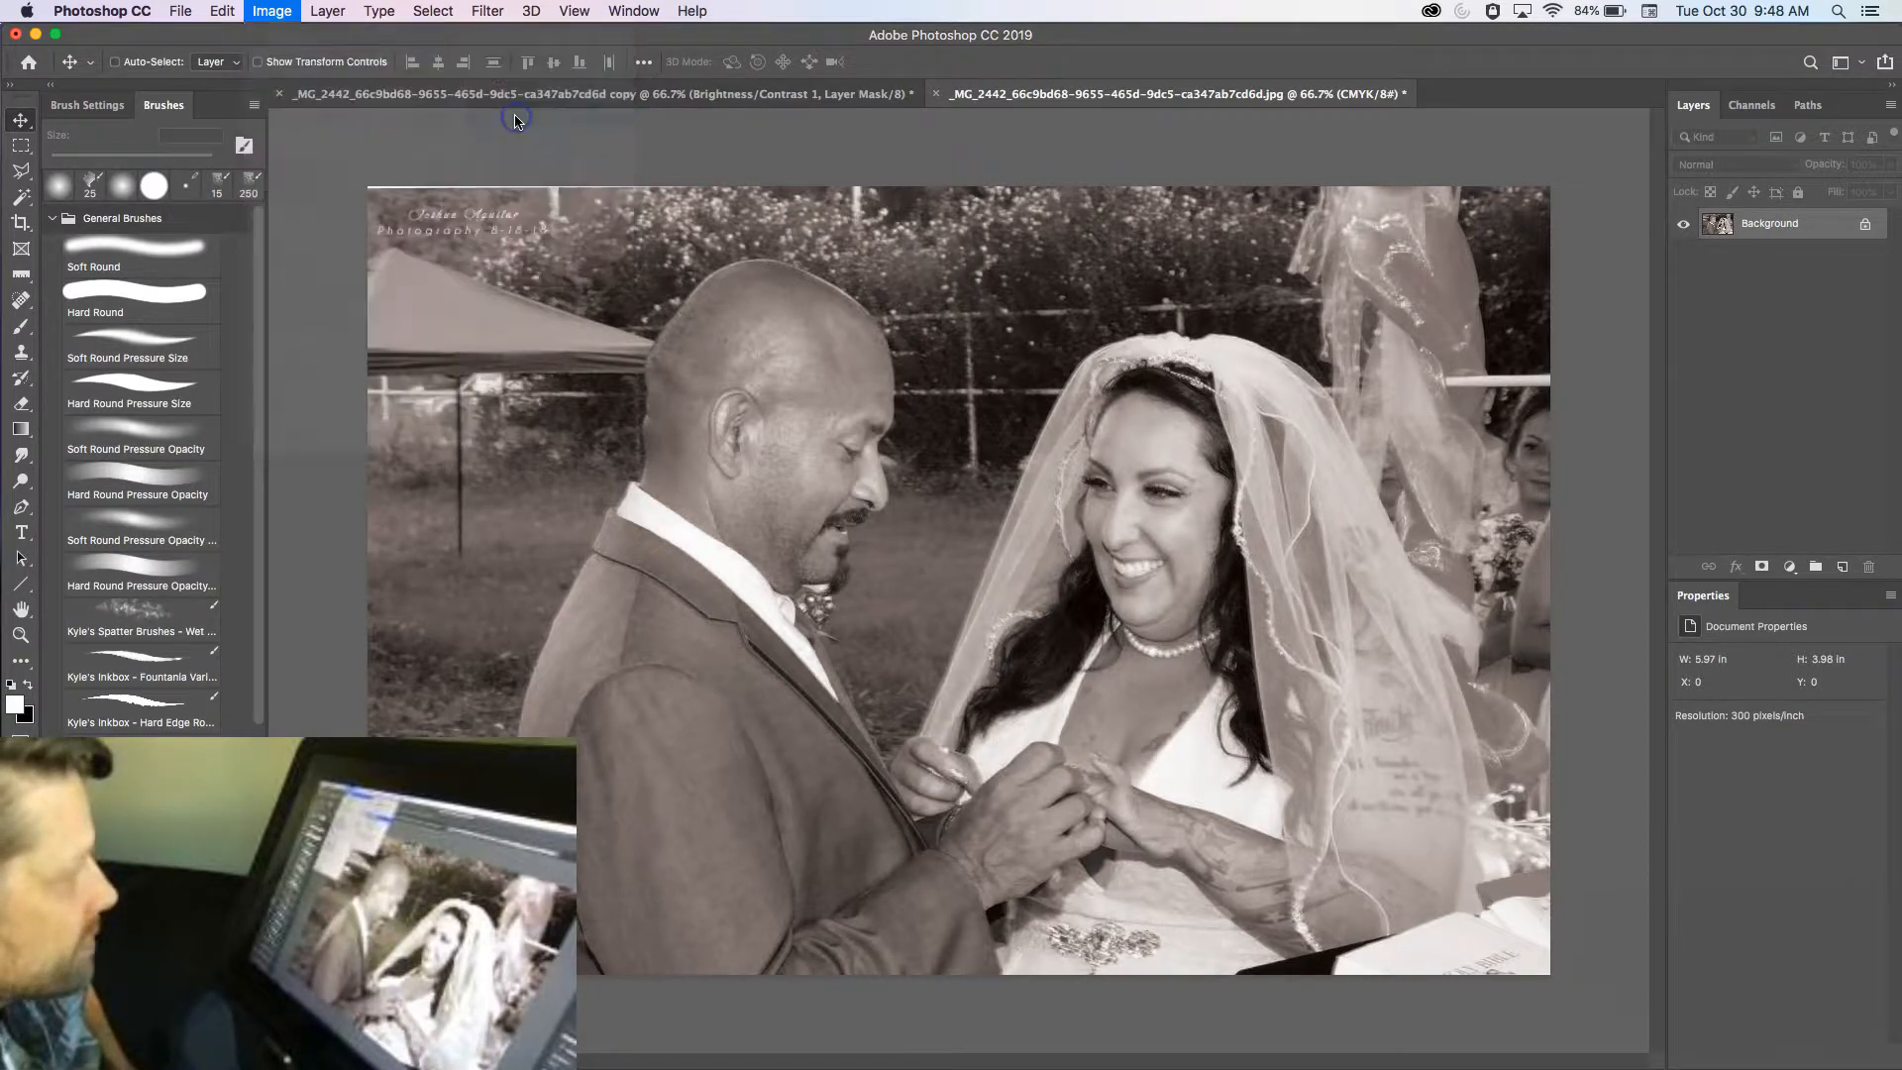
click(269, 10)
mouse_move(347, 66)
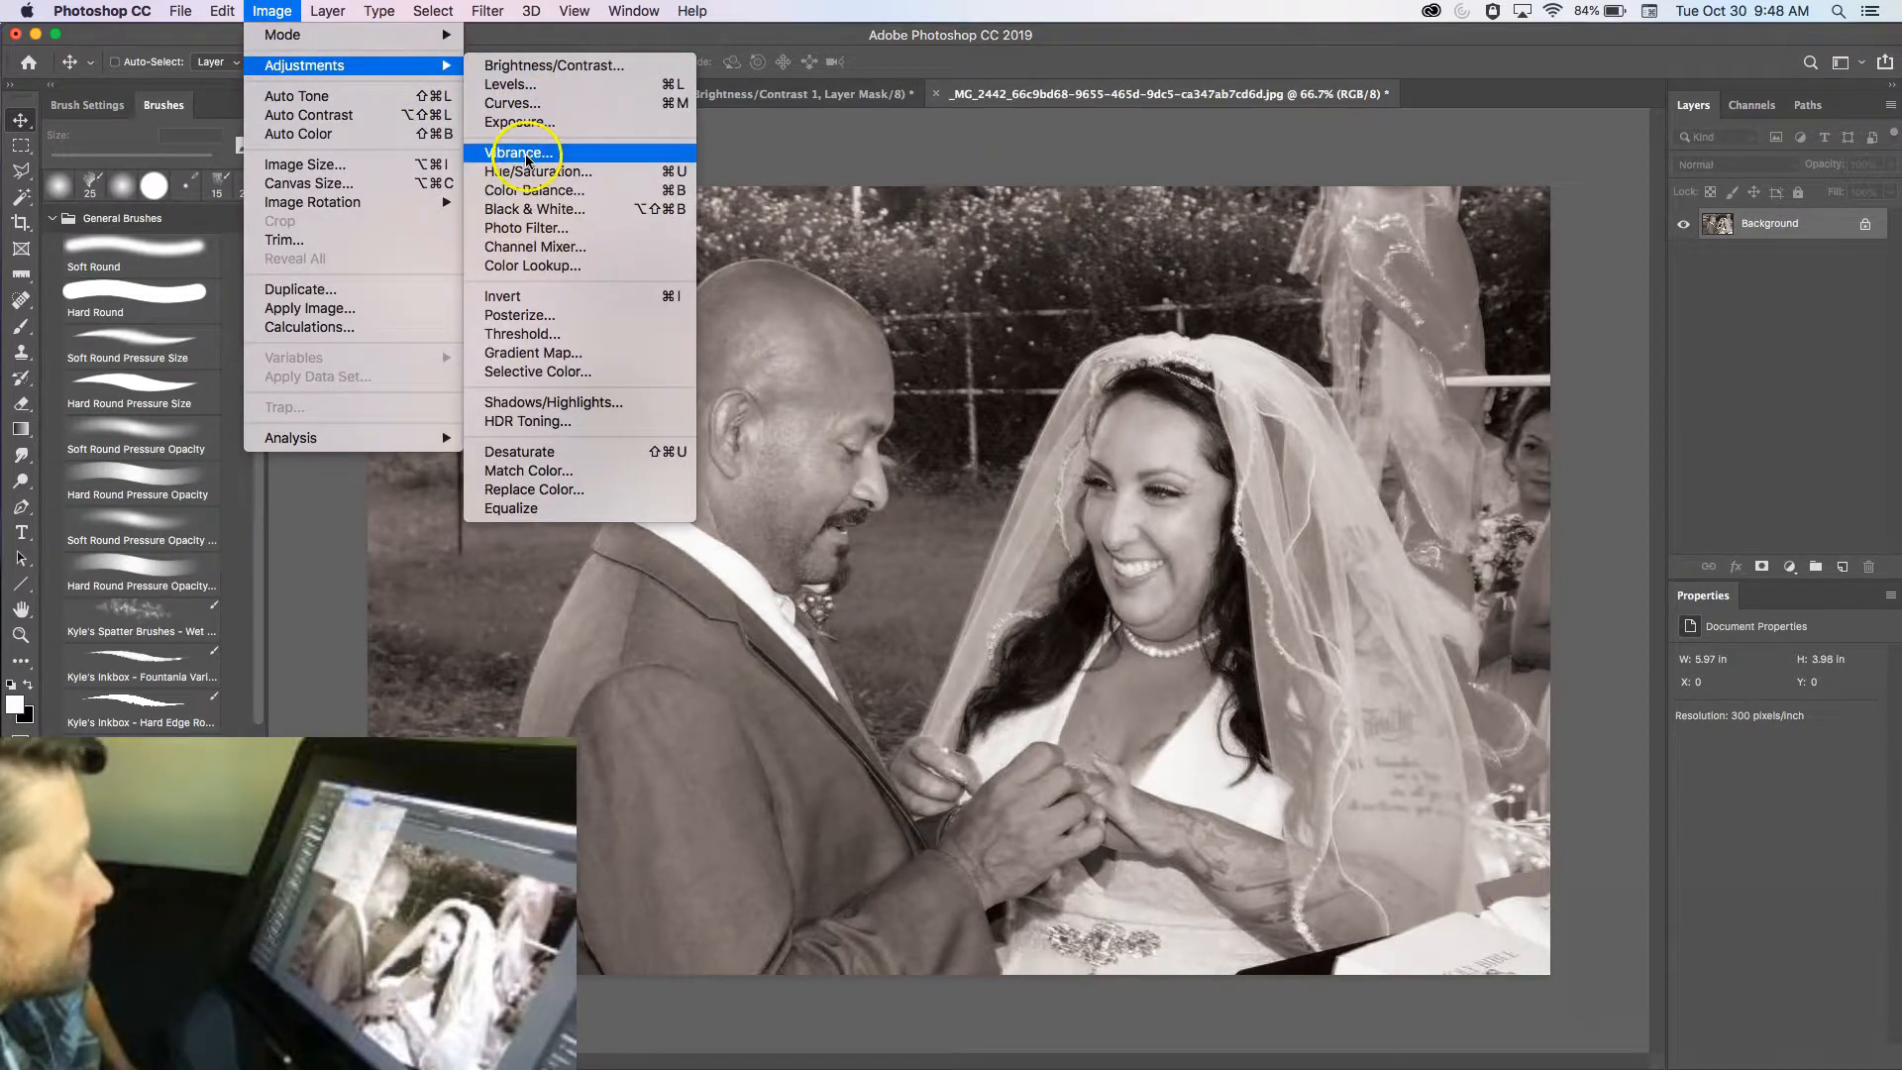
click(526, 454)
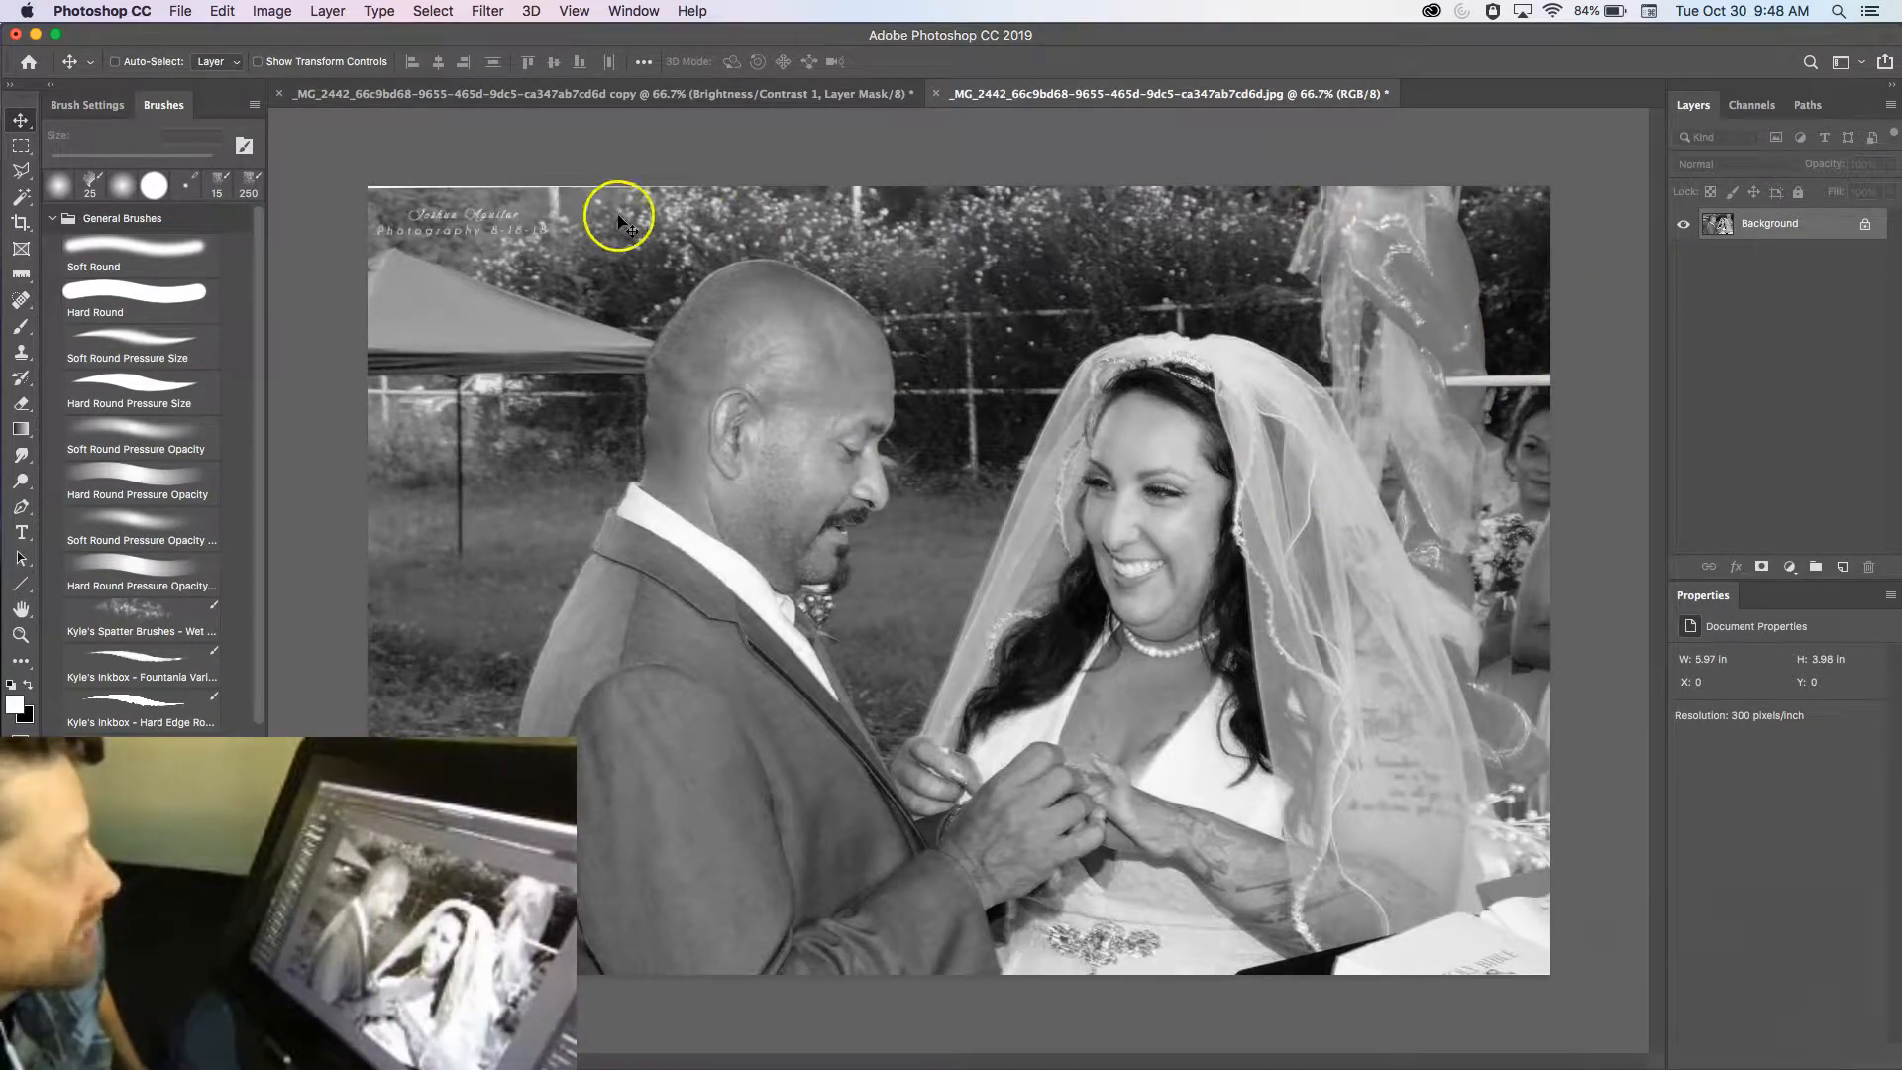
Crop the photo closer around the couple to about 4.8 by 3.2 in, keeping both faces and the hands in frame
click(20, 222)
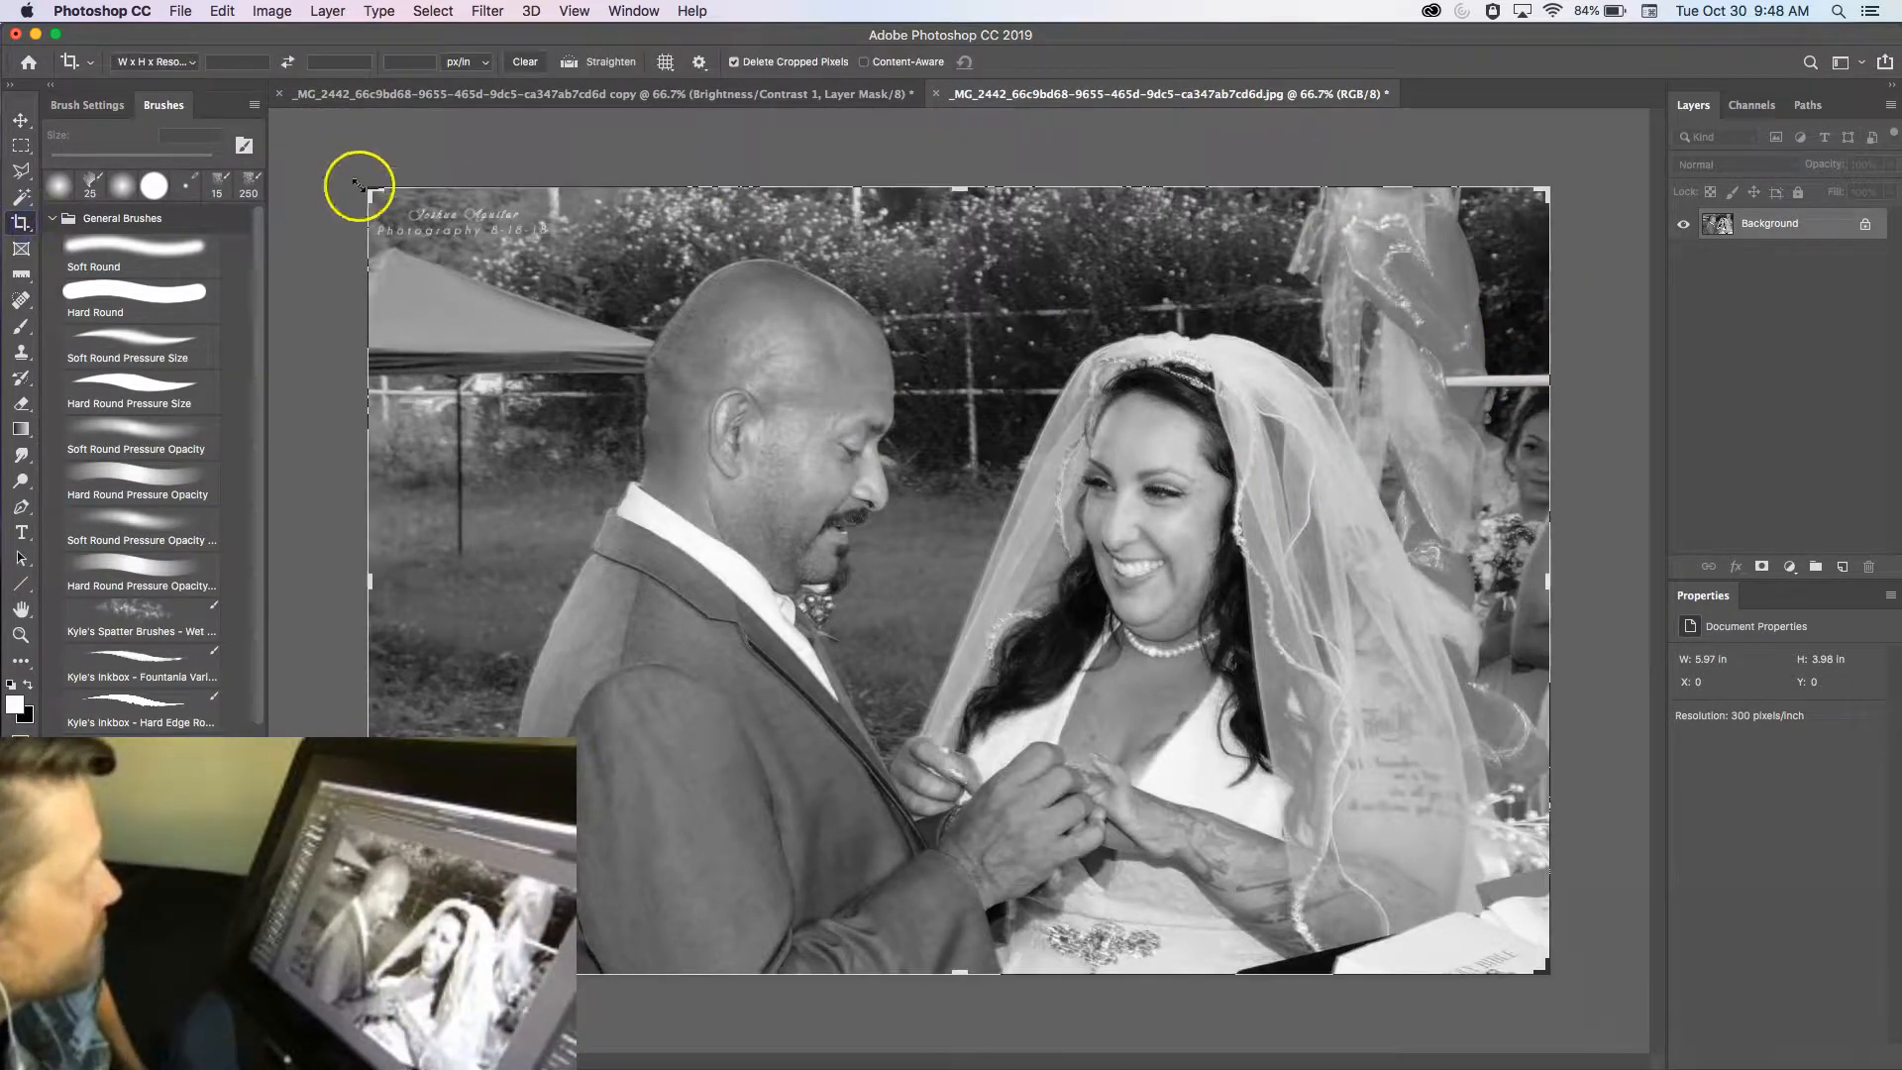
drag(369, 190, 493, 463)
drag(1196, 516, 1270, 517)
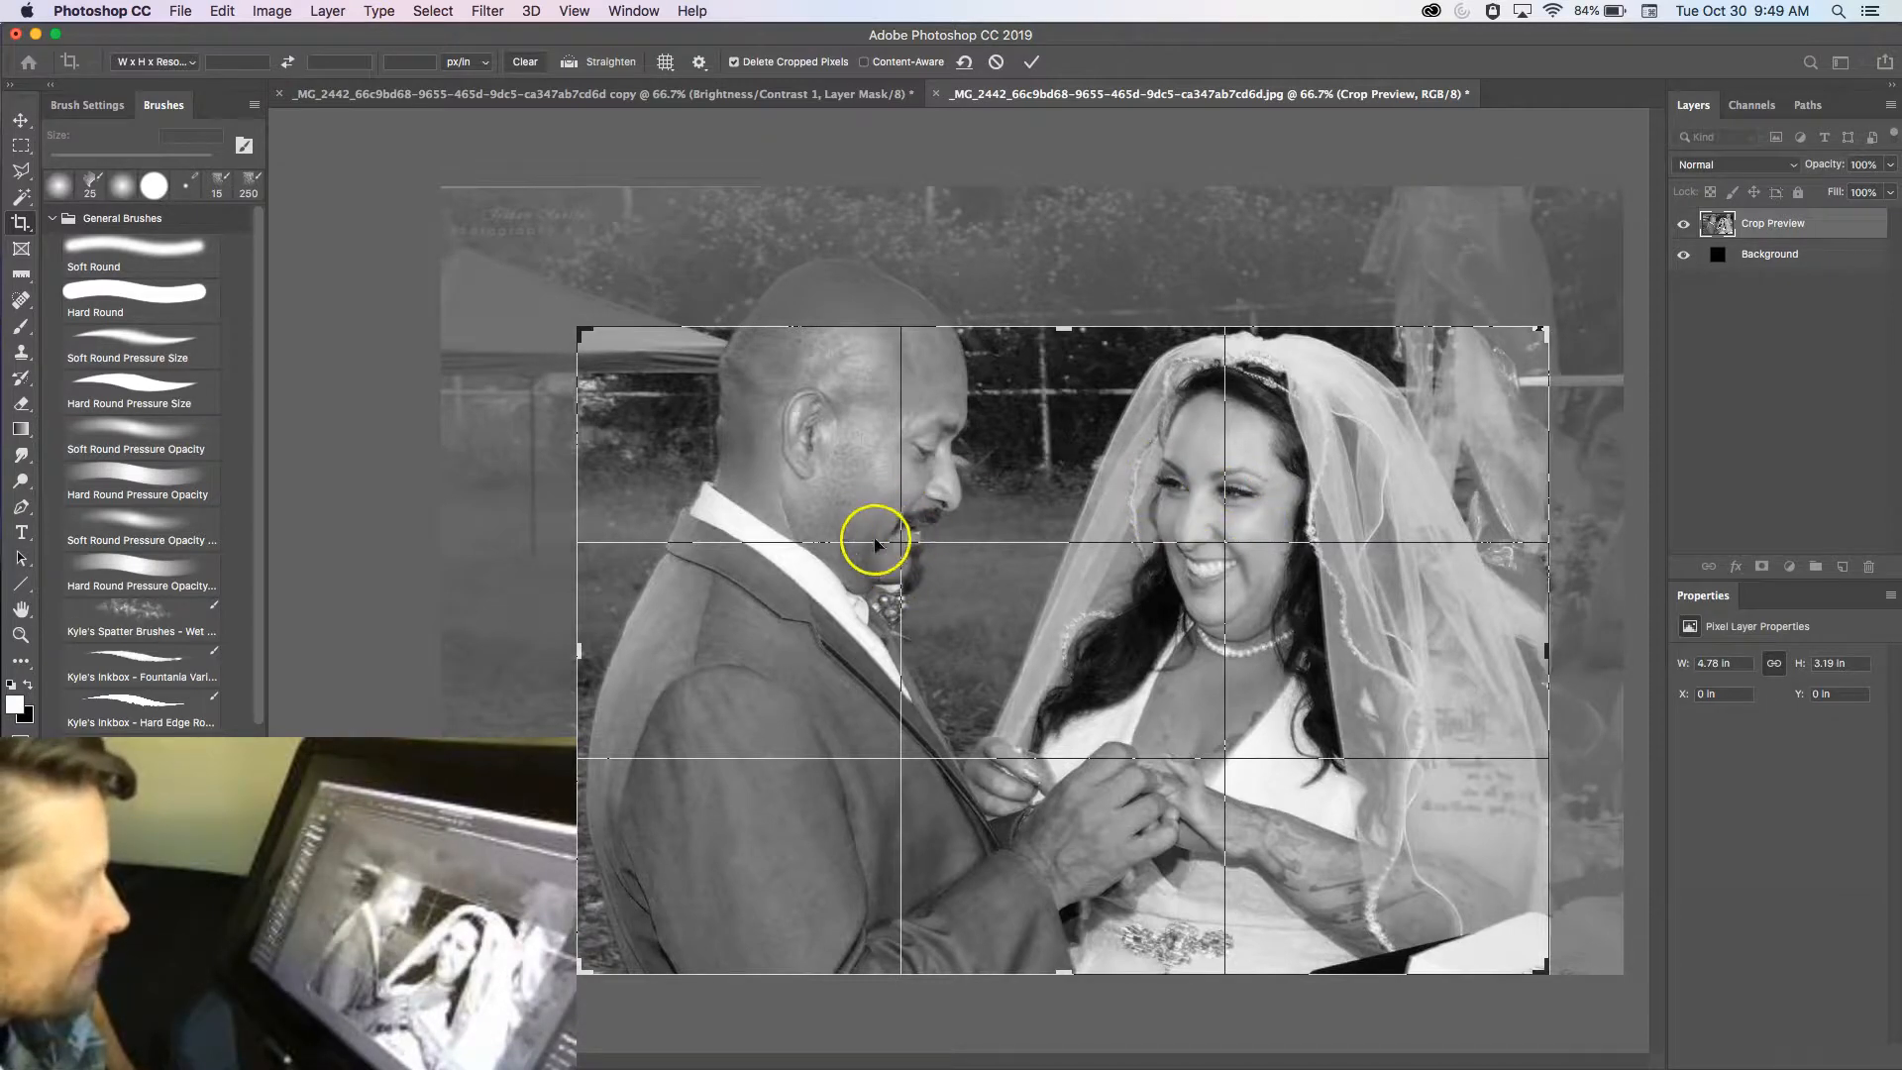
drag(1245, 525, 1257, 524)
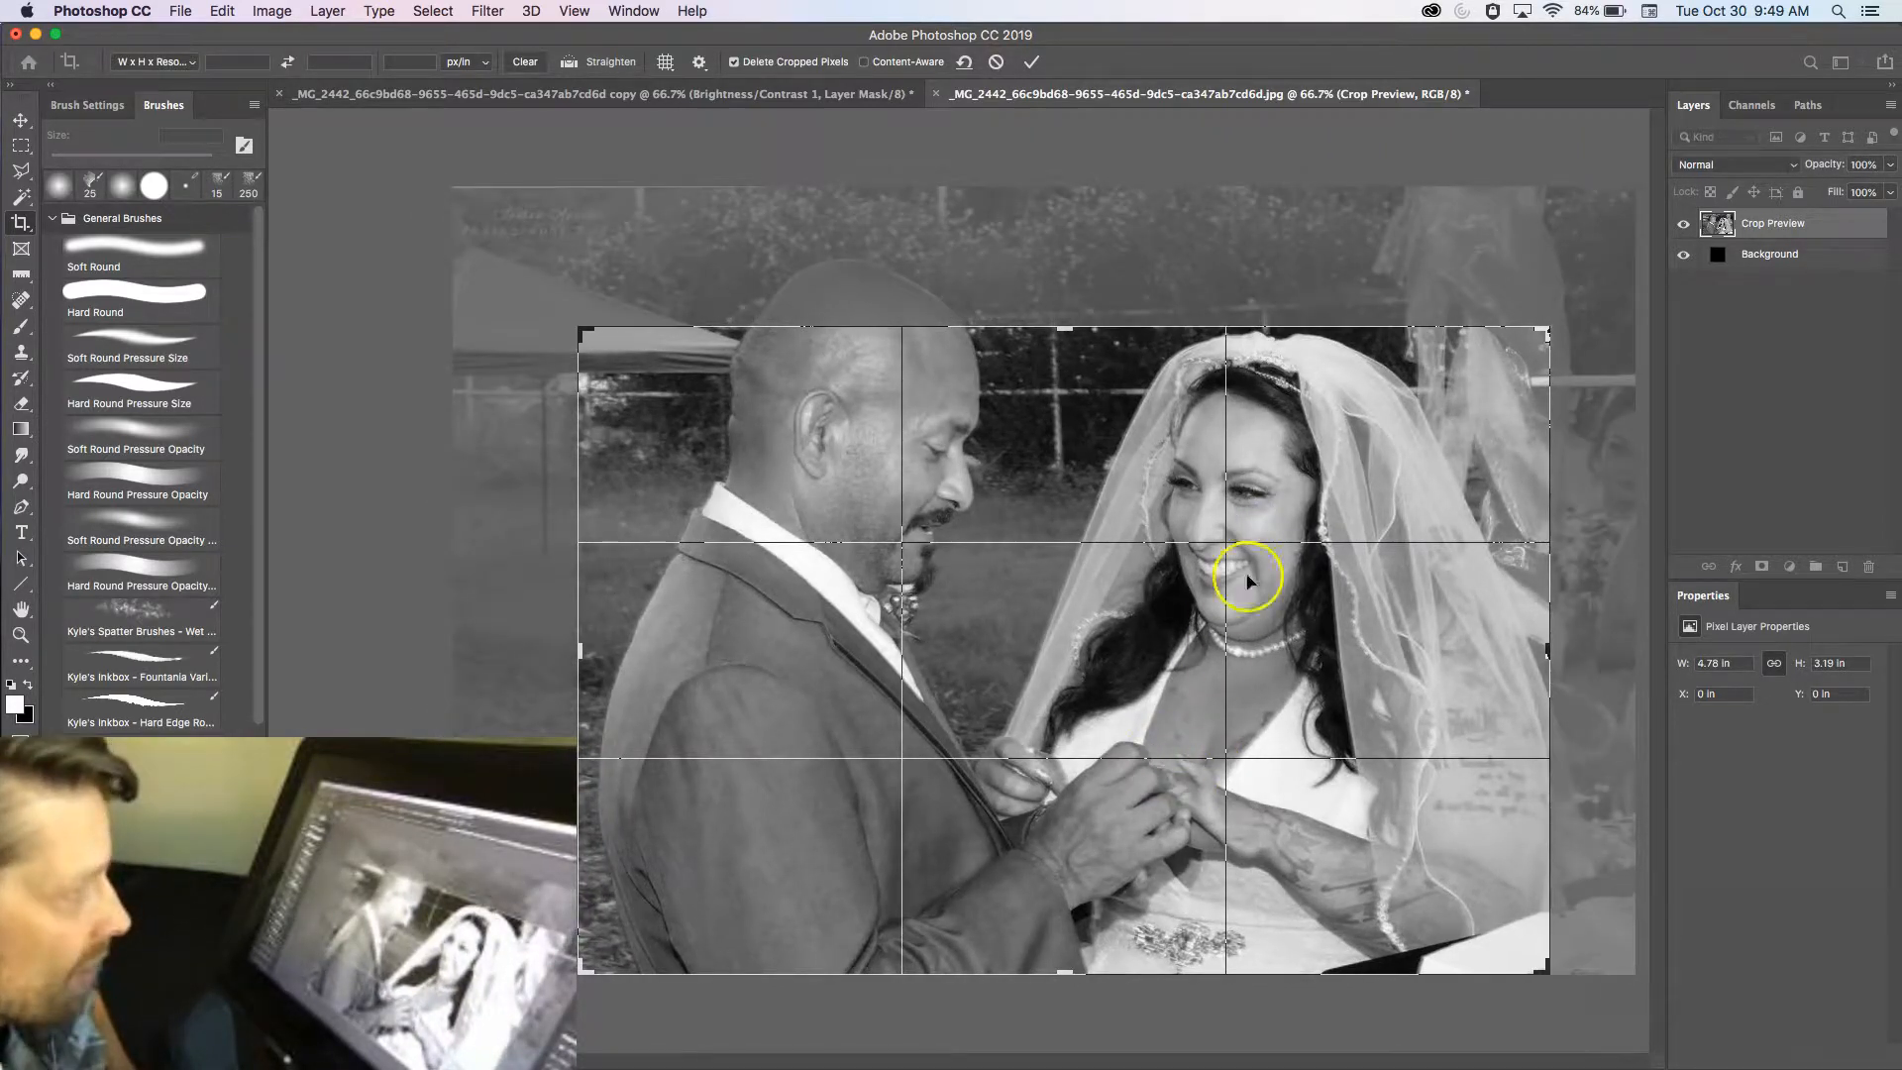
click(1250, 513)
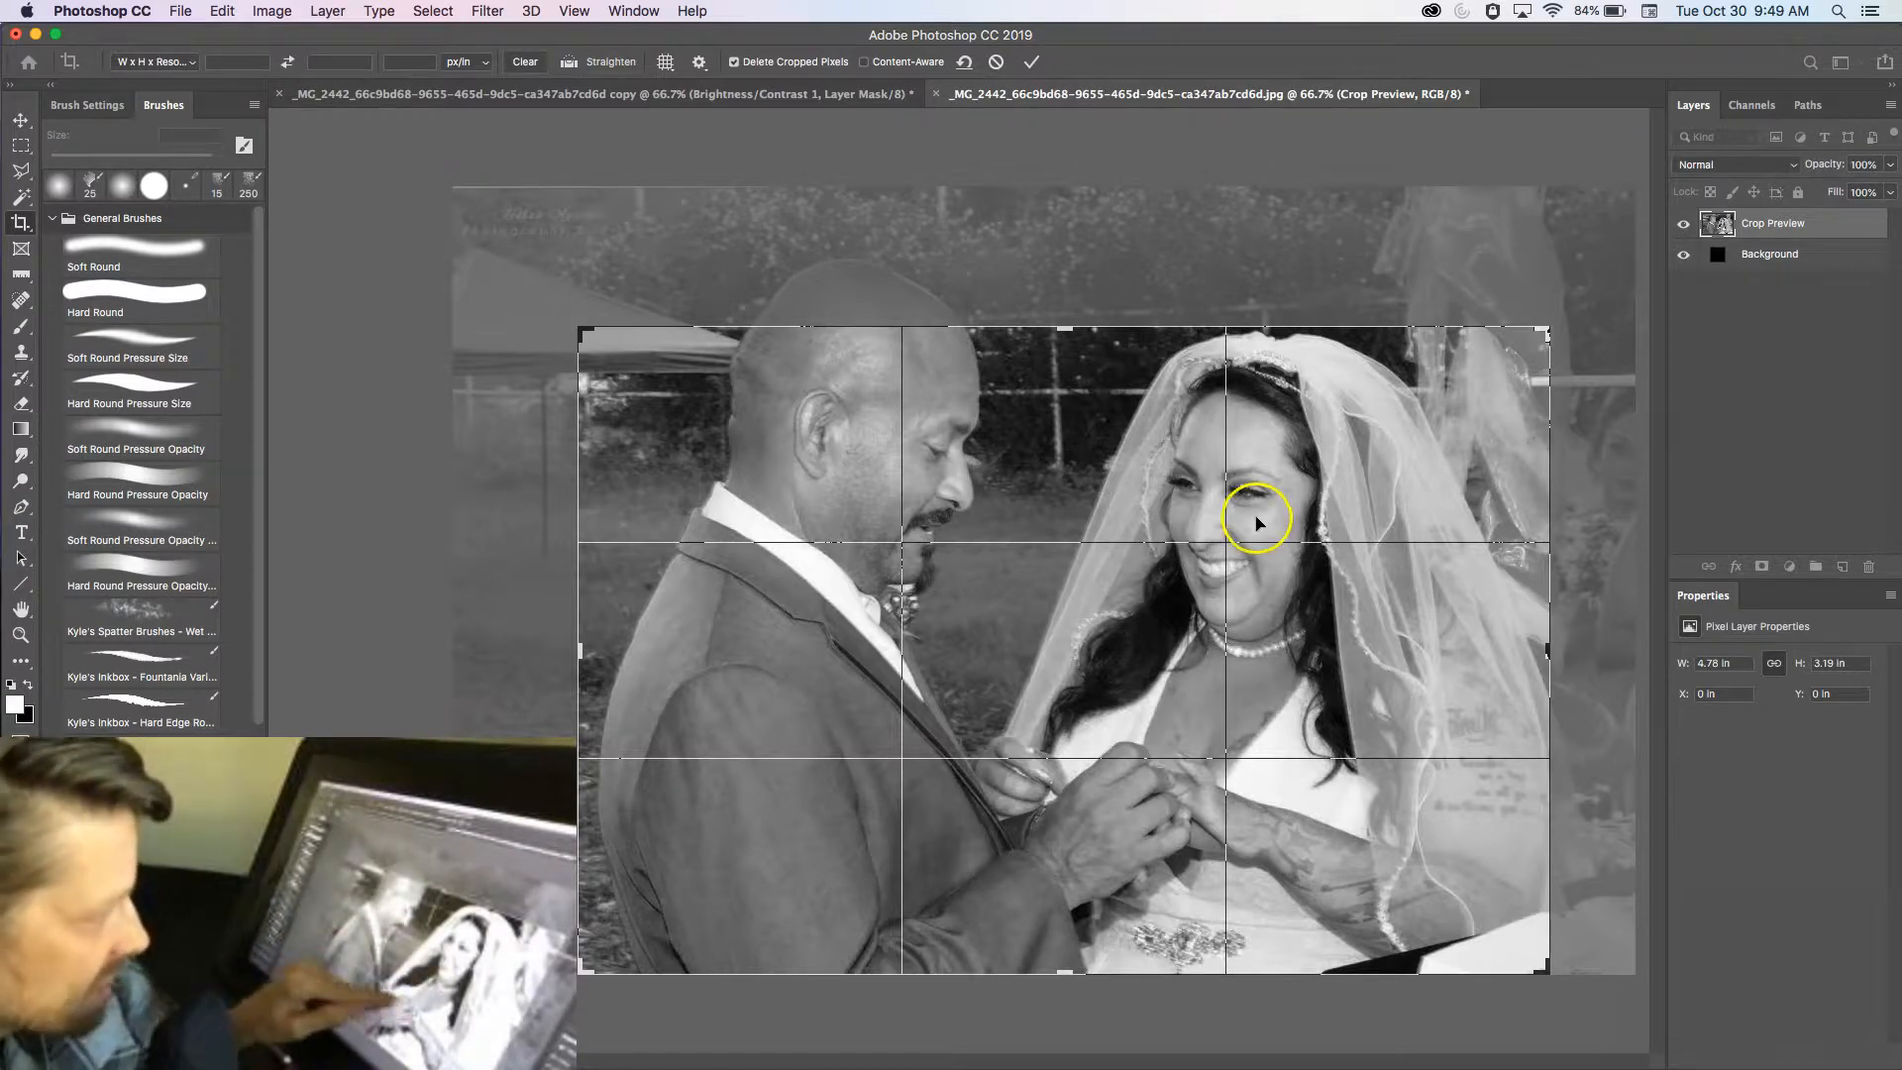
mouse_move(1239, 608)
mouse_down()
mouse_move(1240, 565)
mouse_move(1231, 601)
mouse_up()
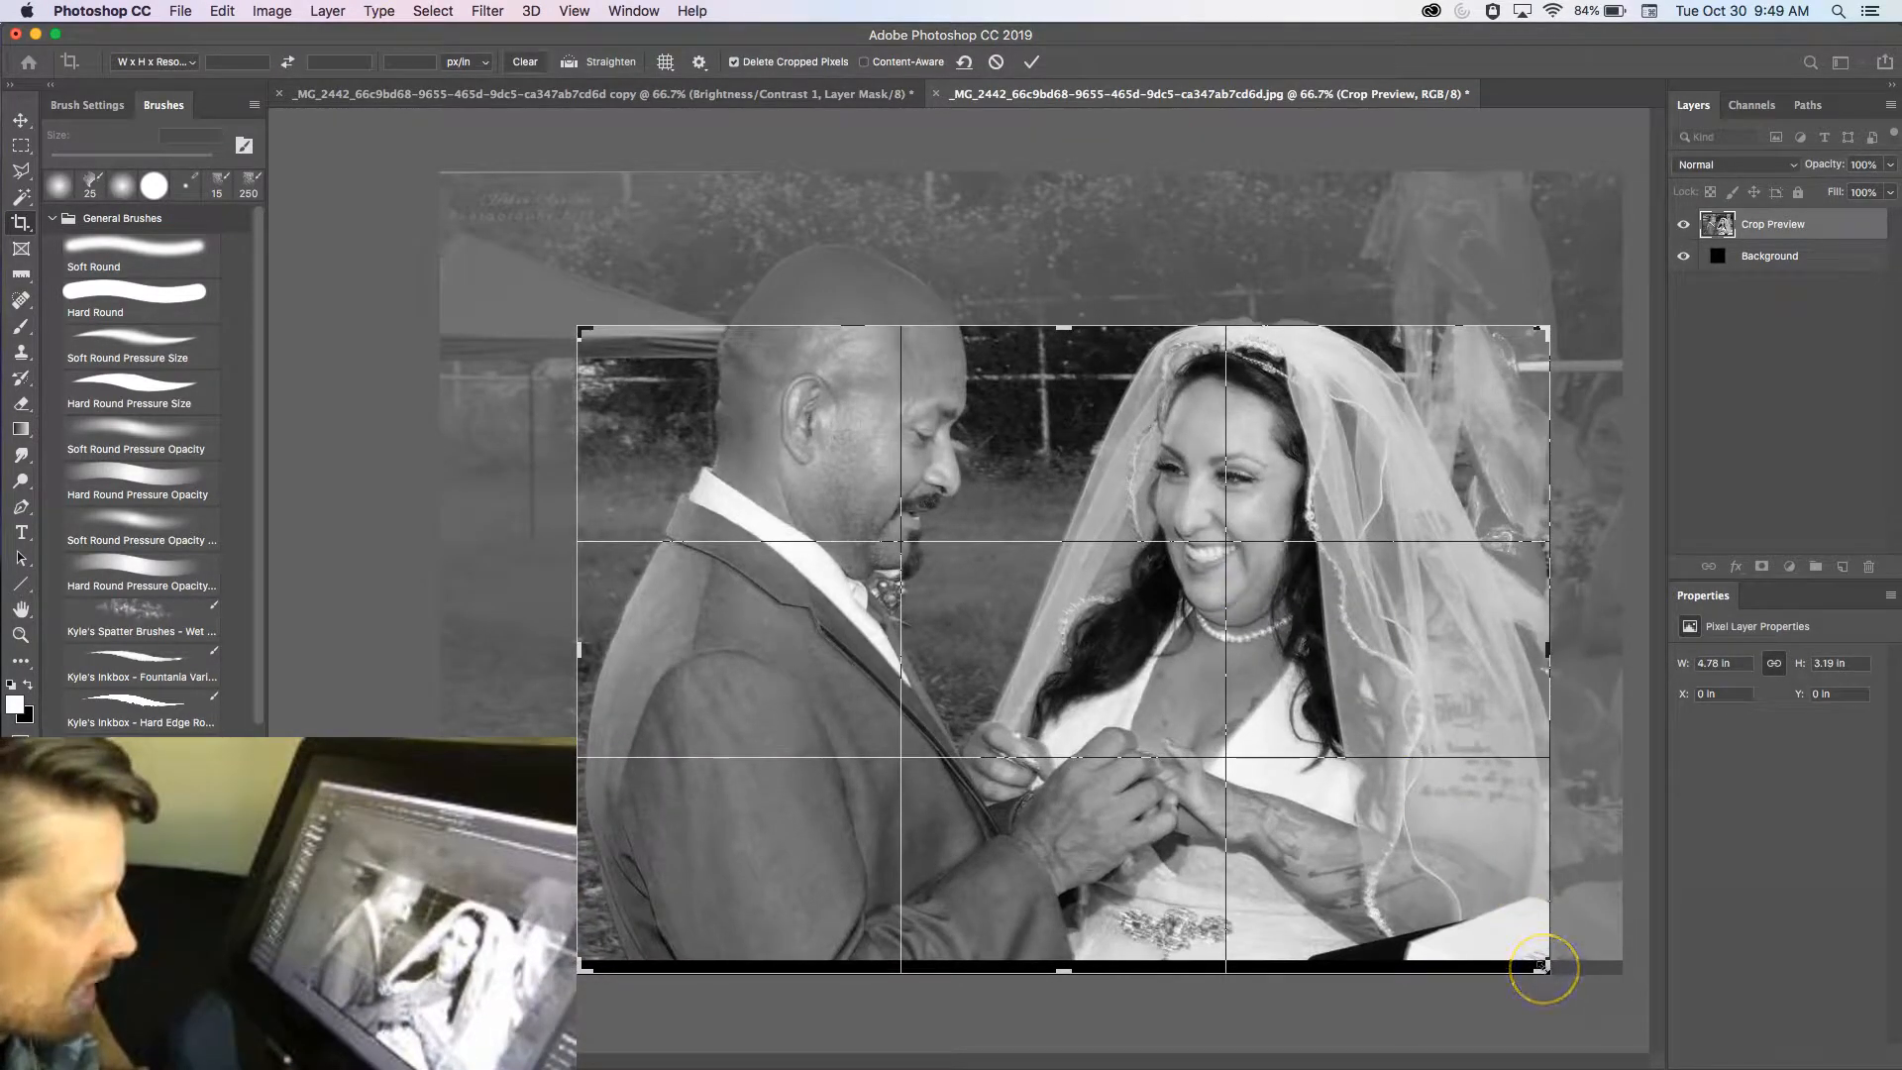
drag(1540, 967, 1527, 947)
drag(1321, 693, 1319, 700)
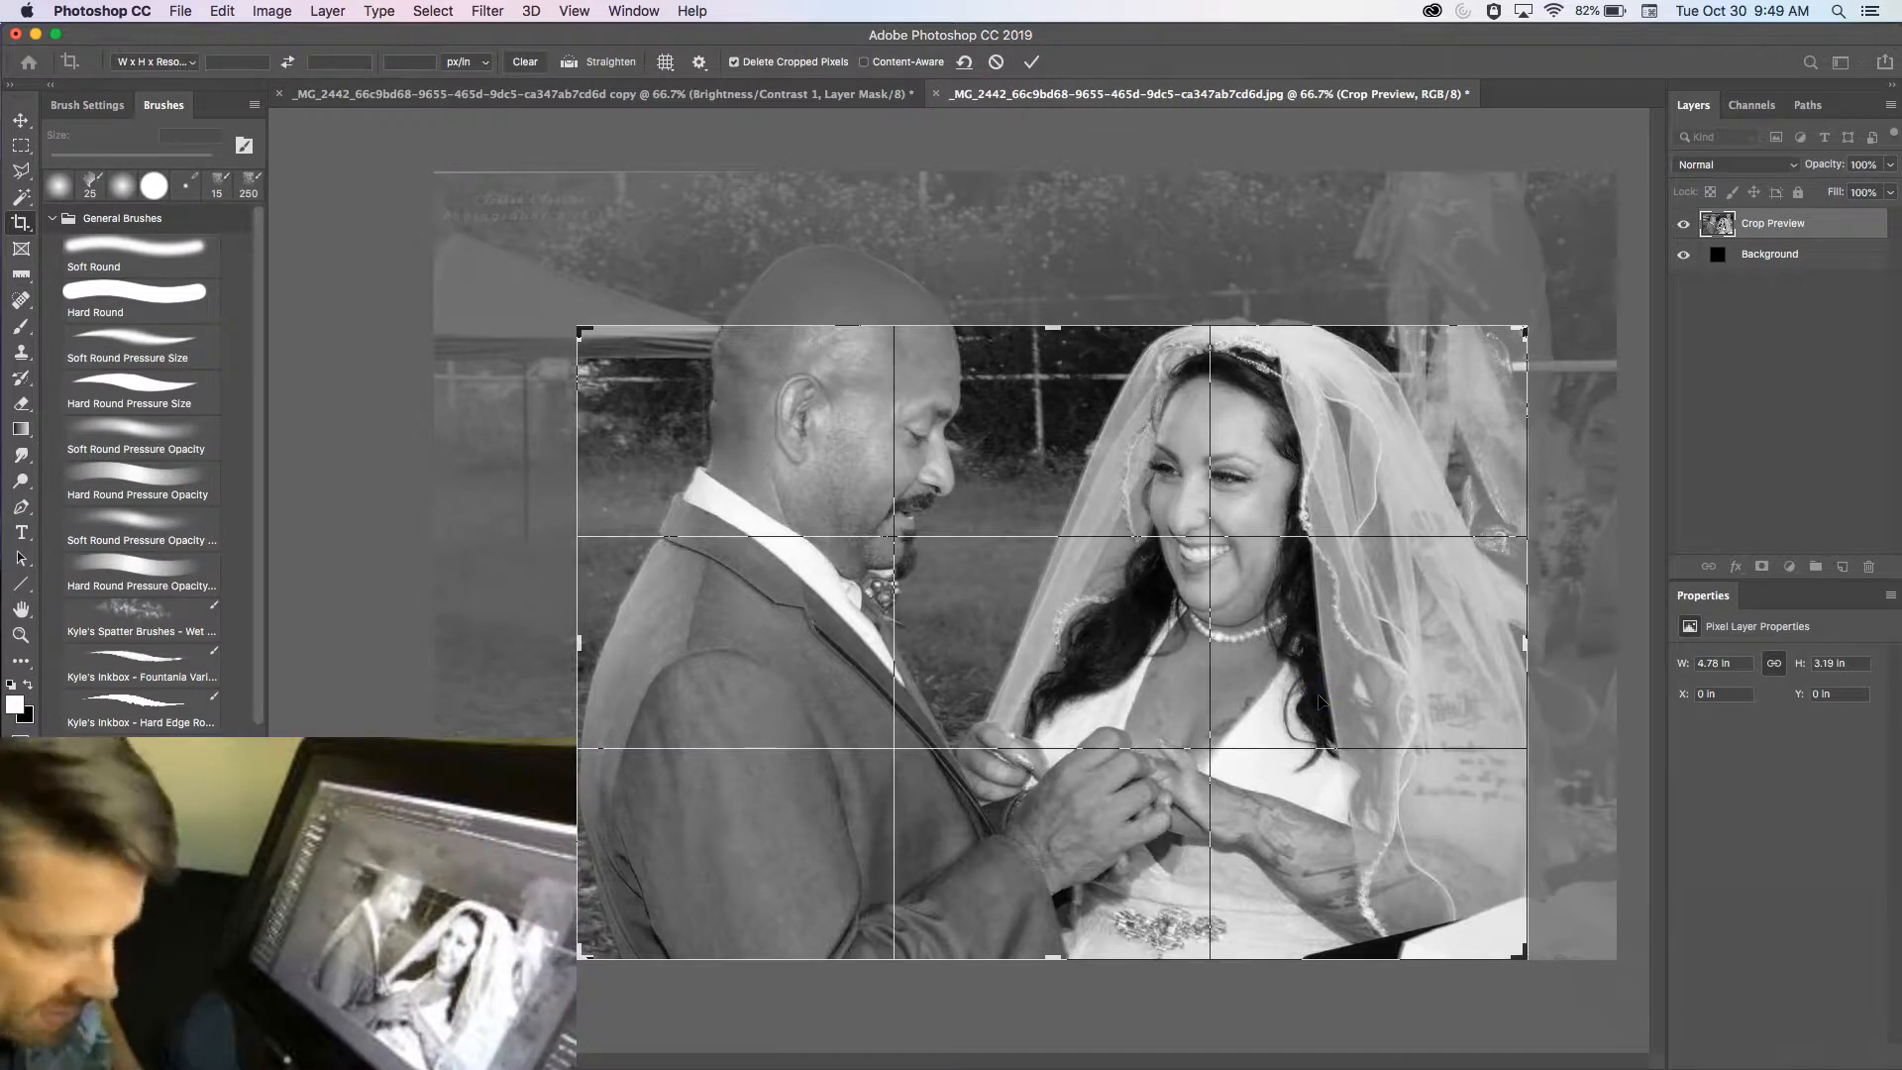
key(Return)
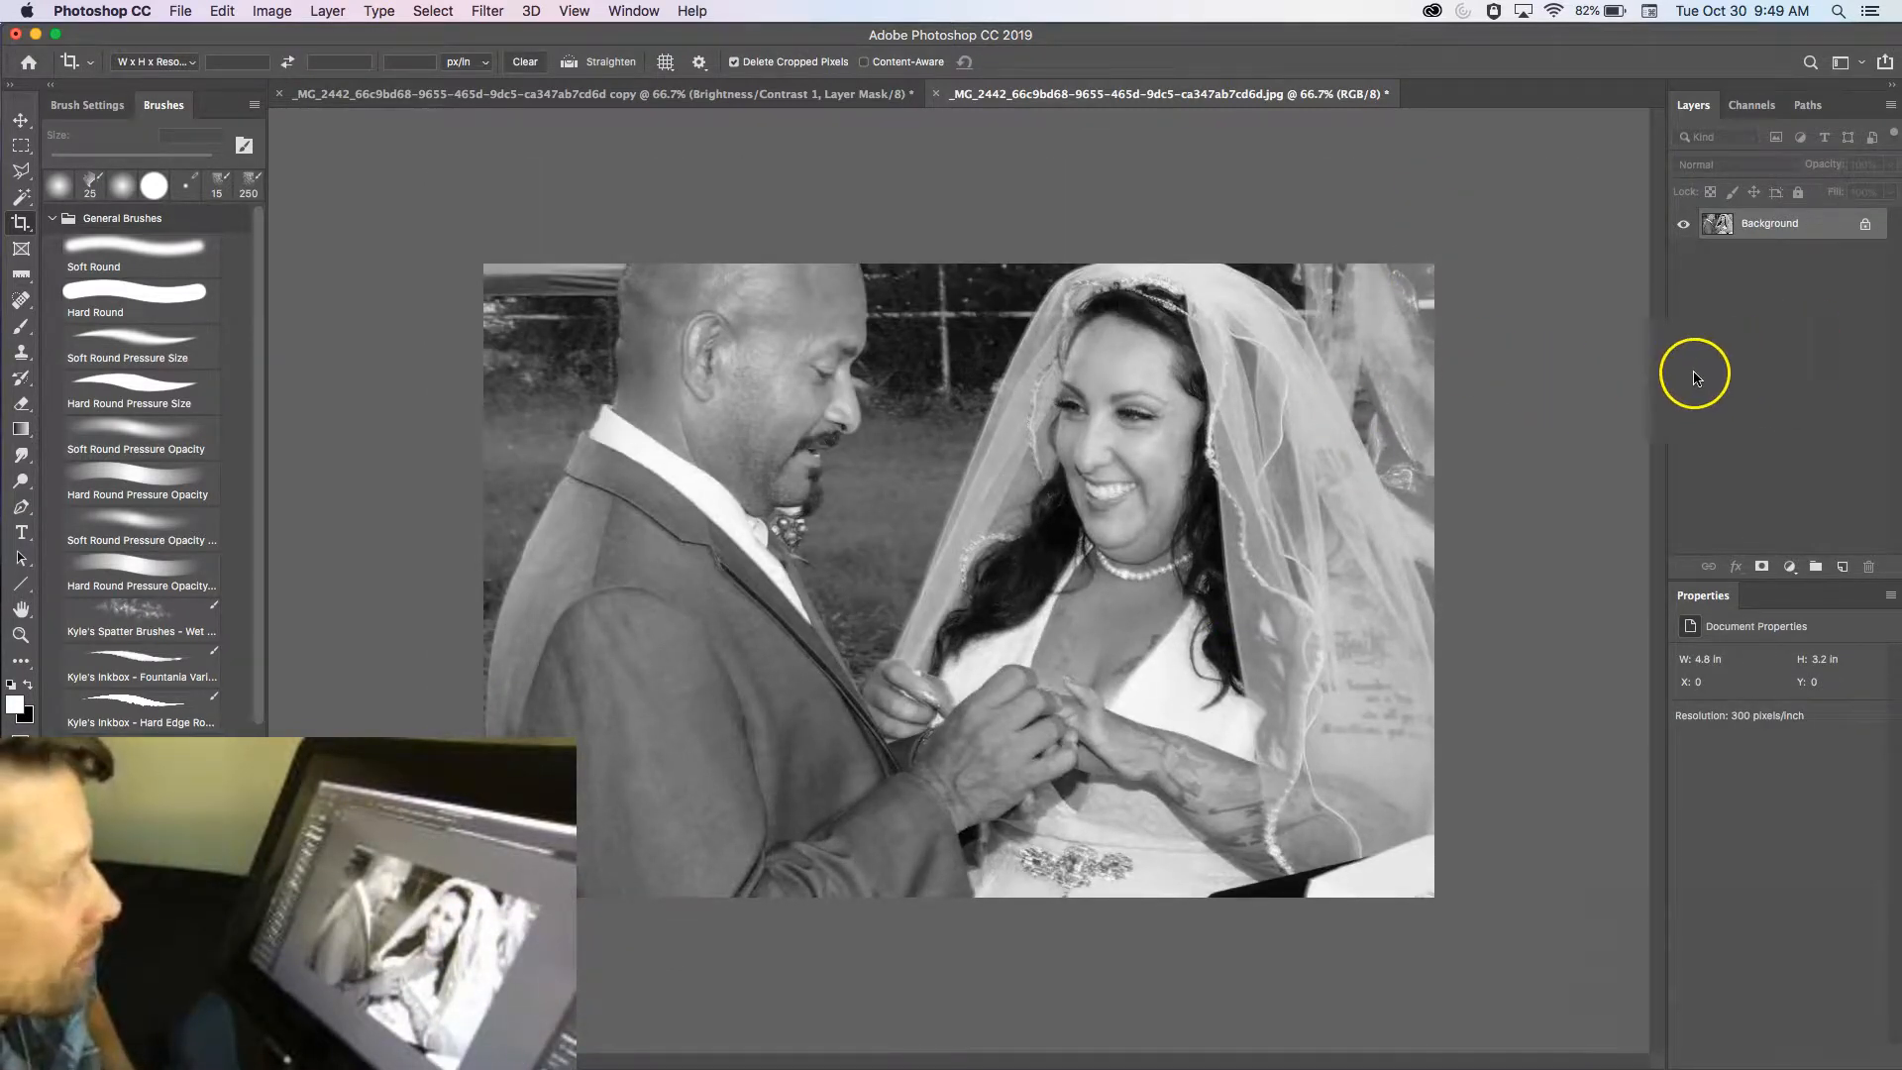
Add a Curves adjustment layer with a contrast S-curve, lowering shadows from input 86 to output 74 and raising highlights from 186 to 202
click(1790, 567)
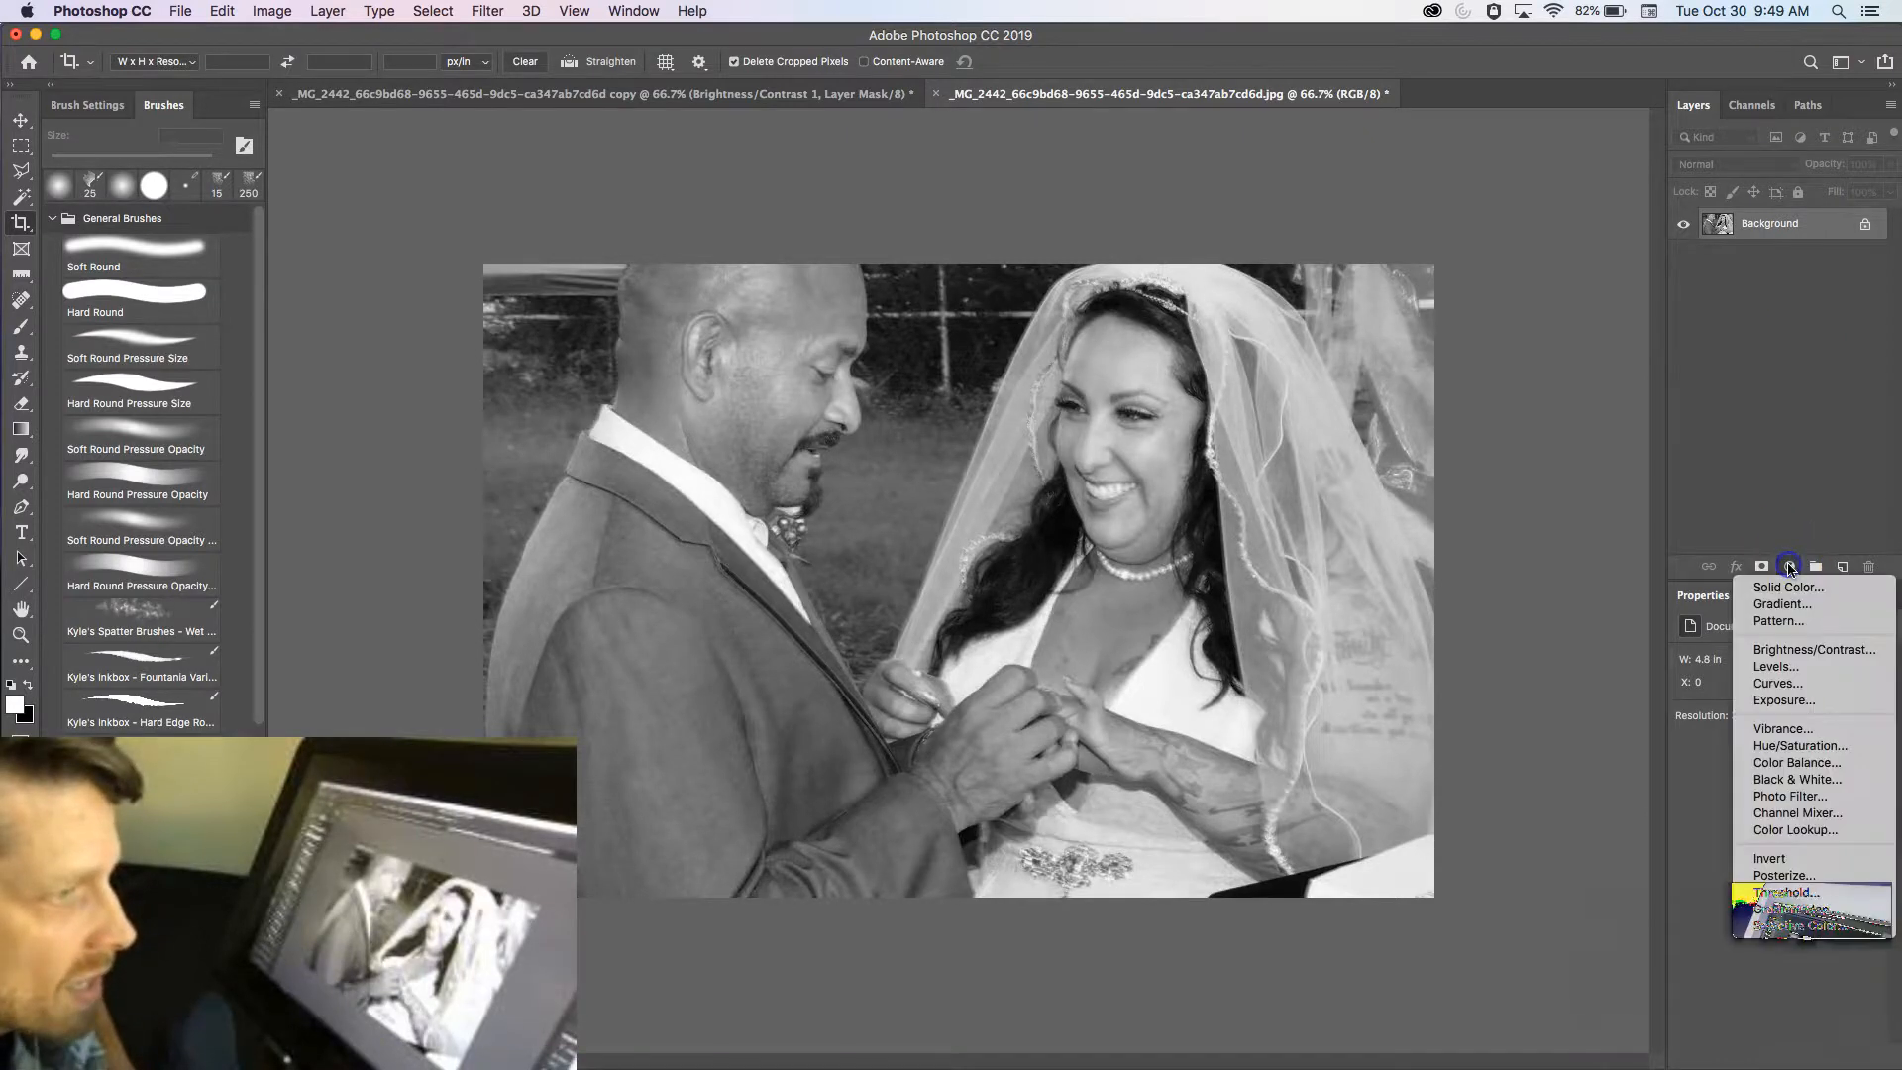
click(1766, 684)
drag(1838, 742, 1835, 732)
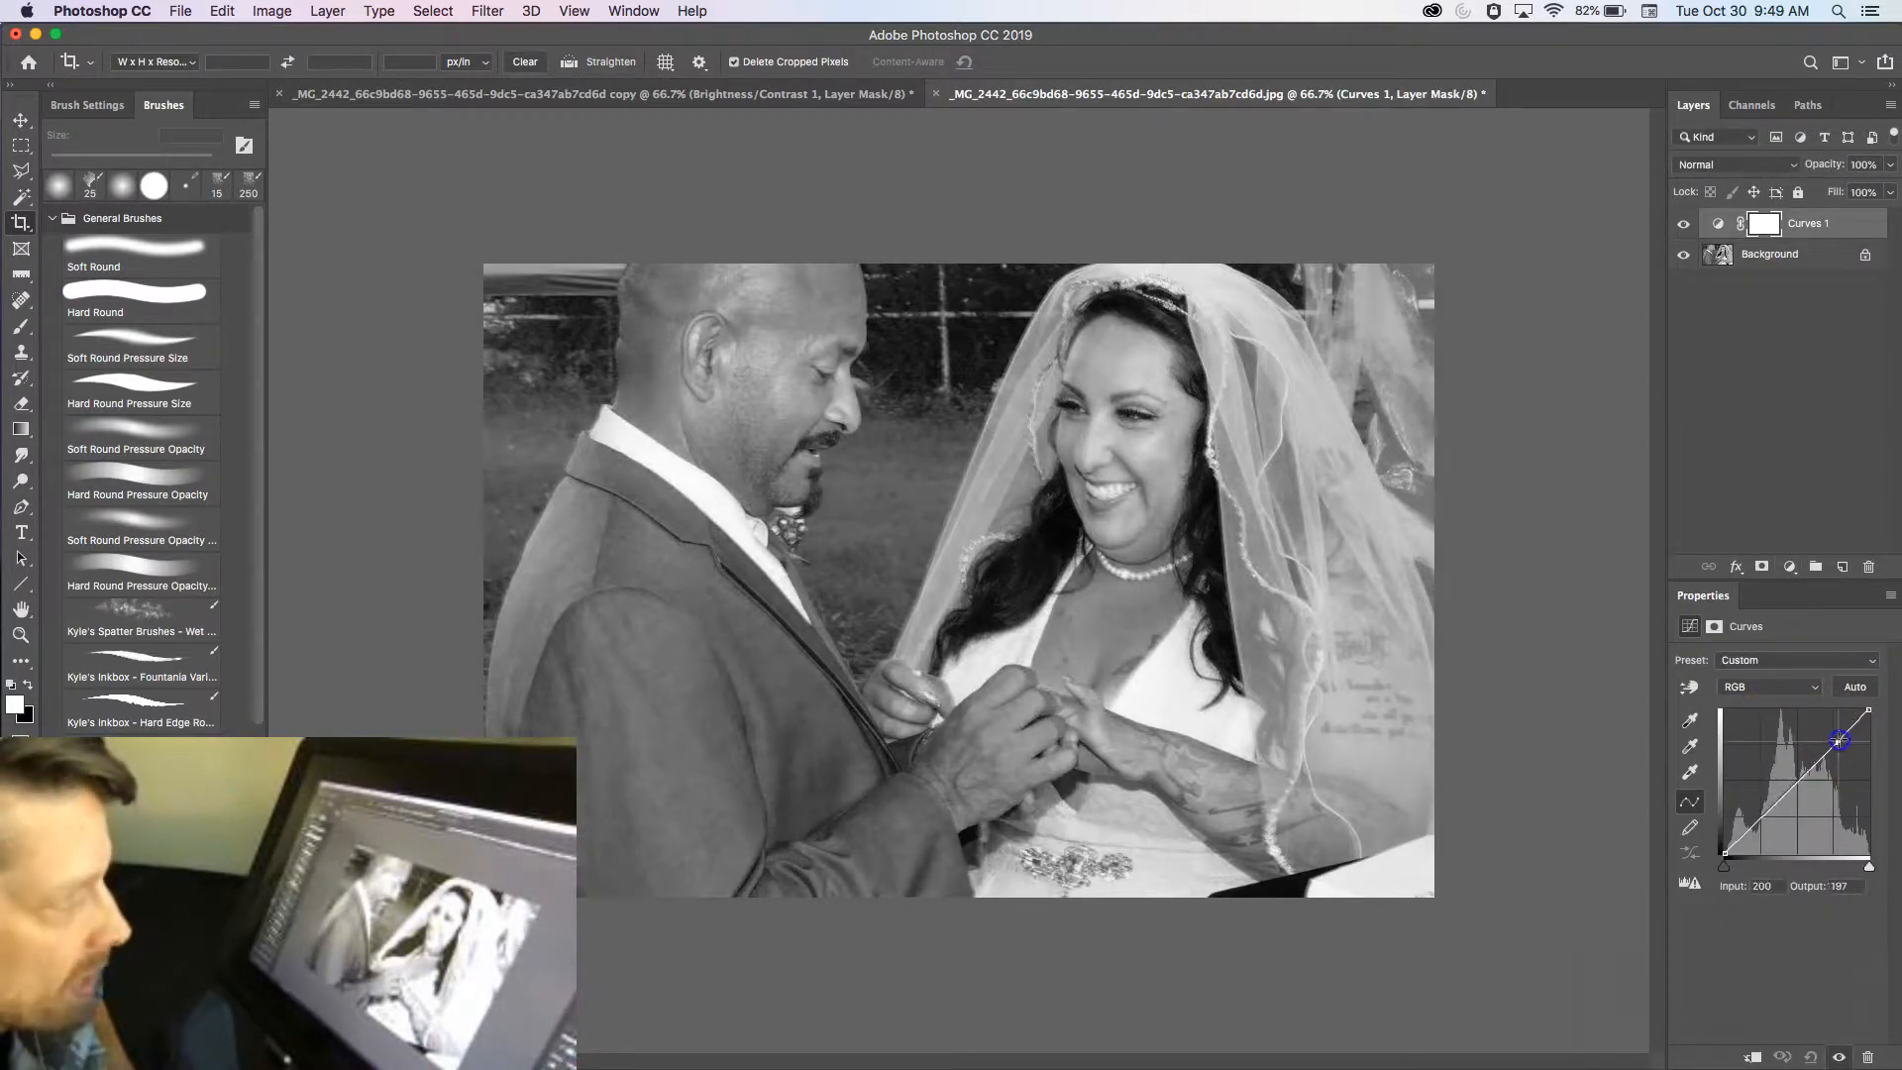
drag(1767, 803, 1775, 812)
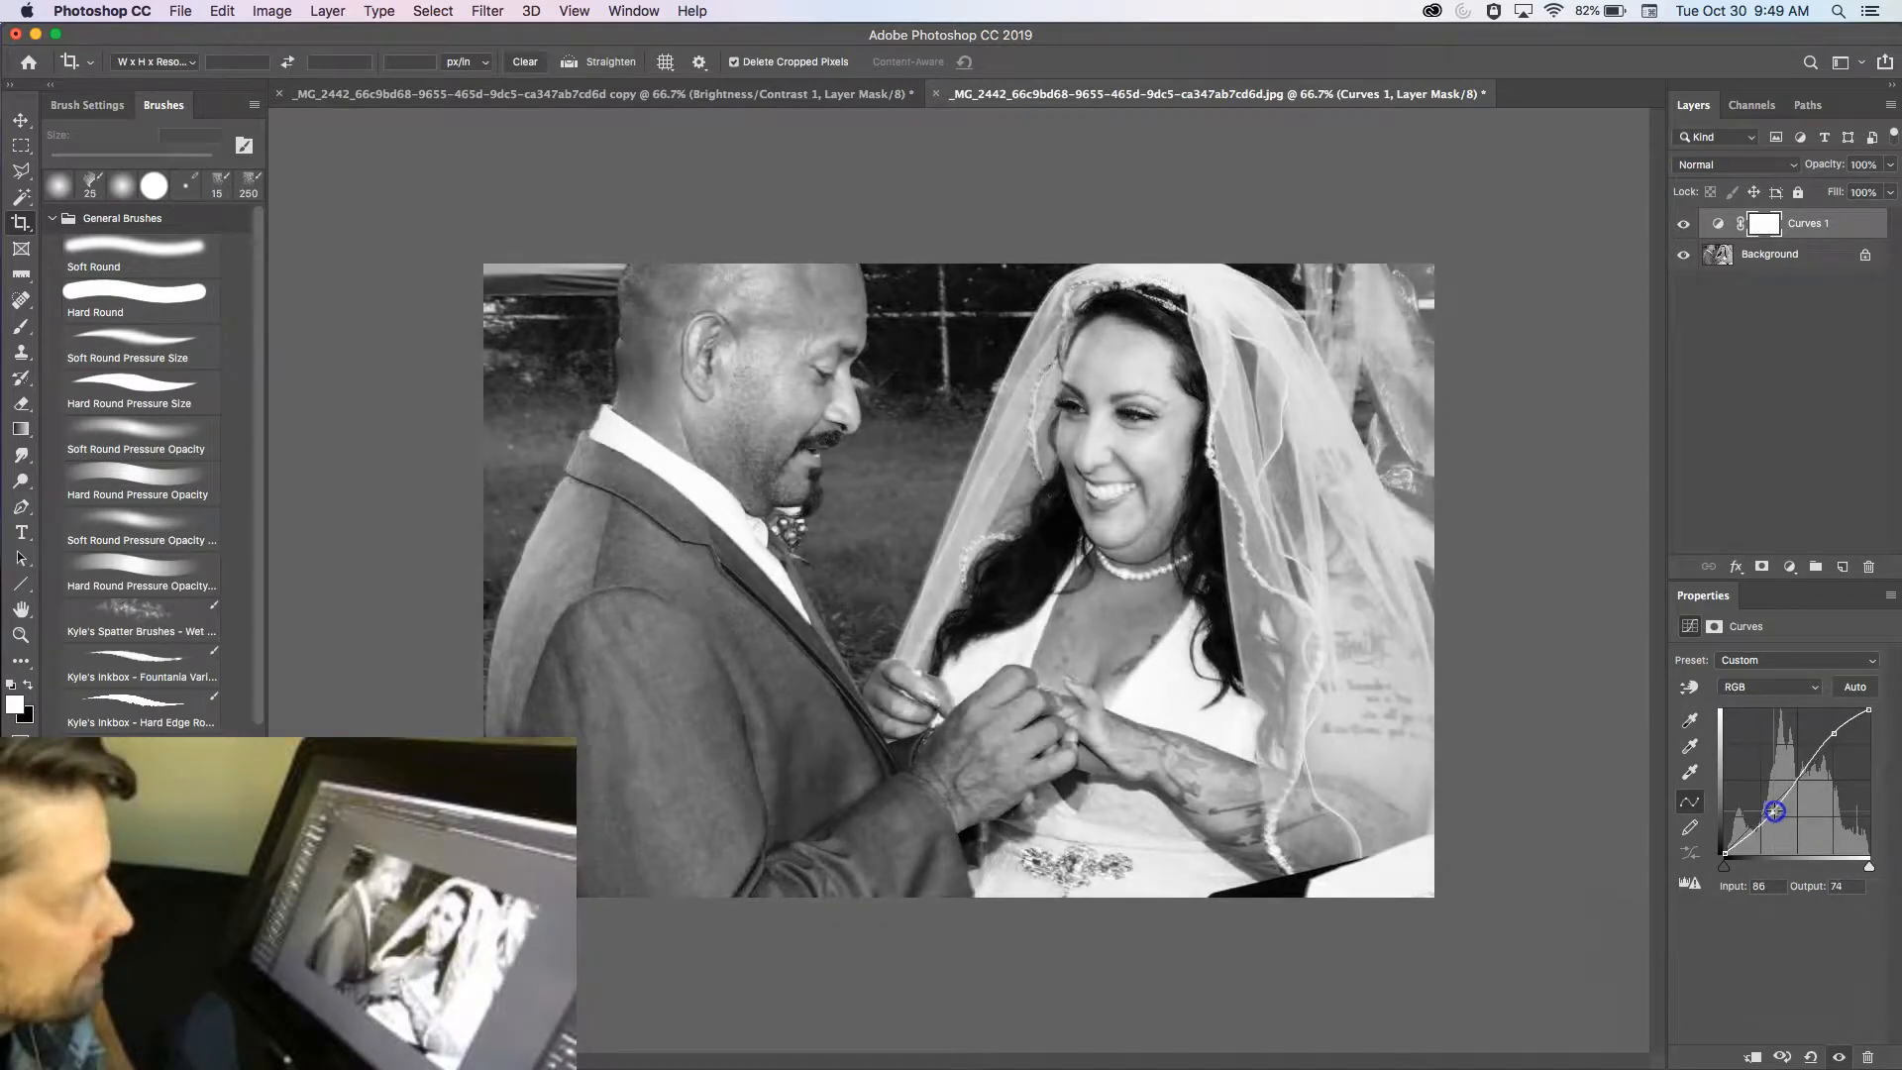
click(1833, 738)
drag(1834, 735, 1829, 738)
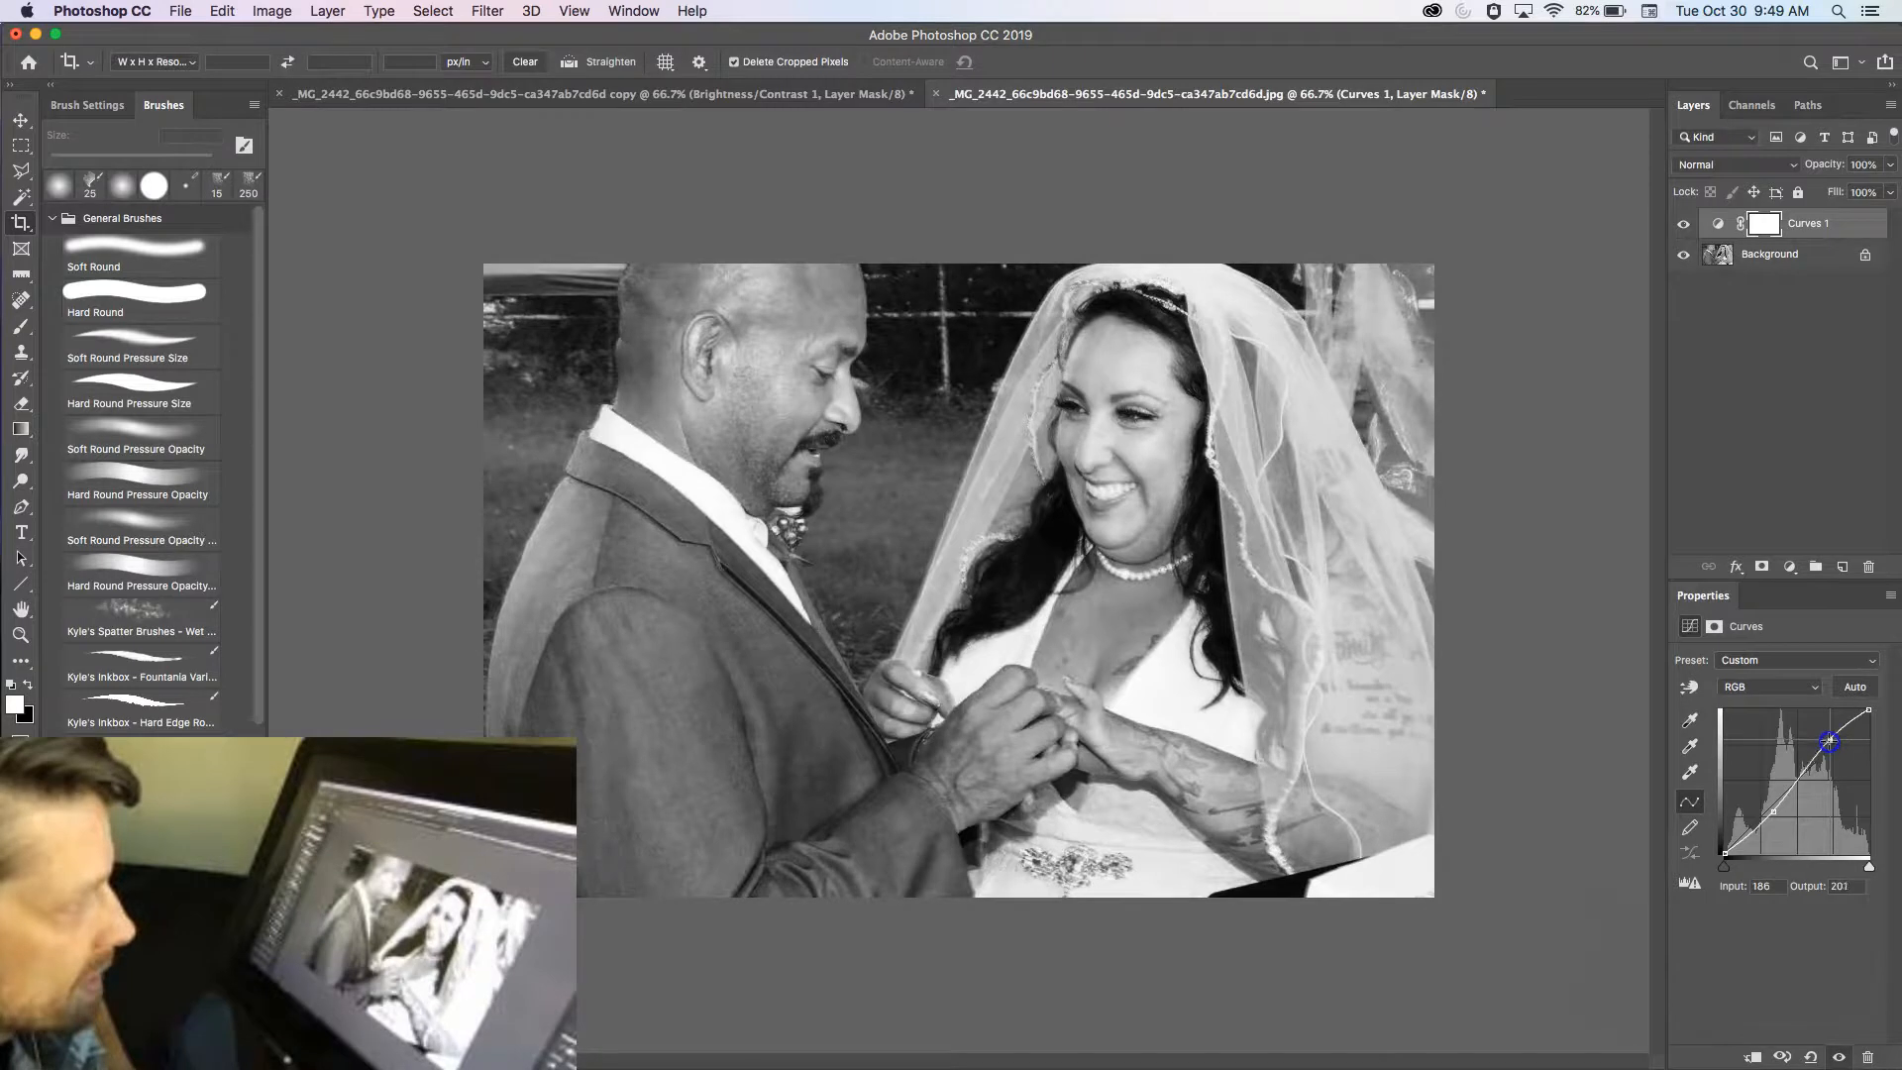
Compare the photo with and without the Curves adjustment, and check it against the open edited copy
click(1683, 224)
click(1683, 224)
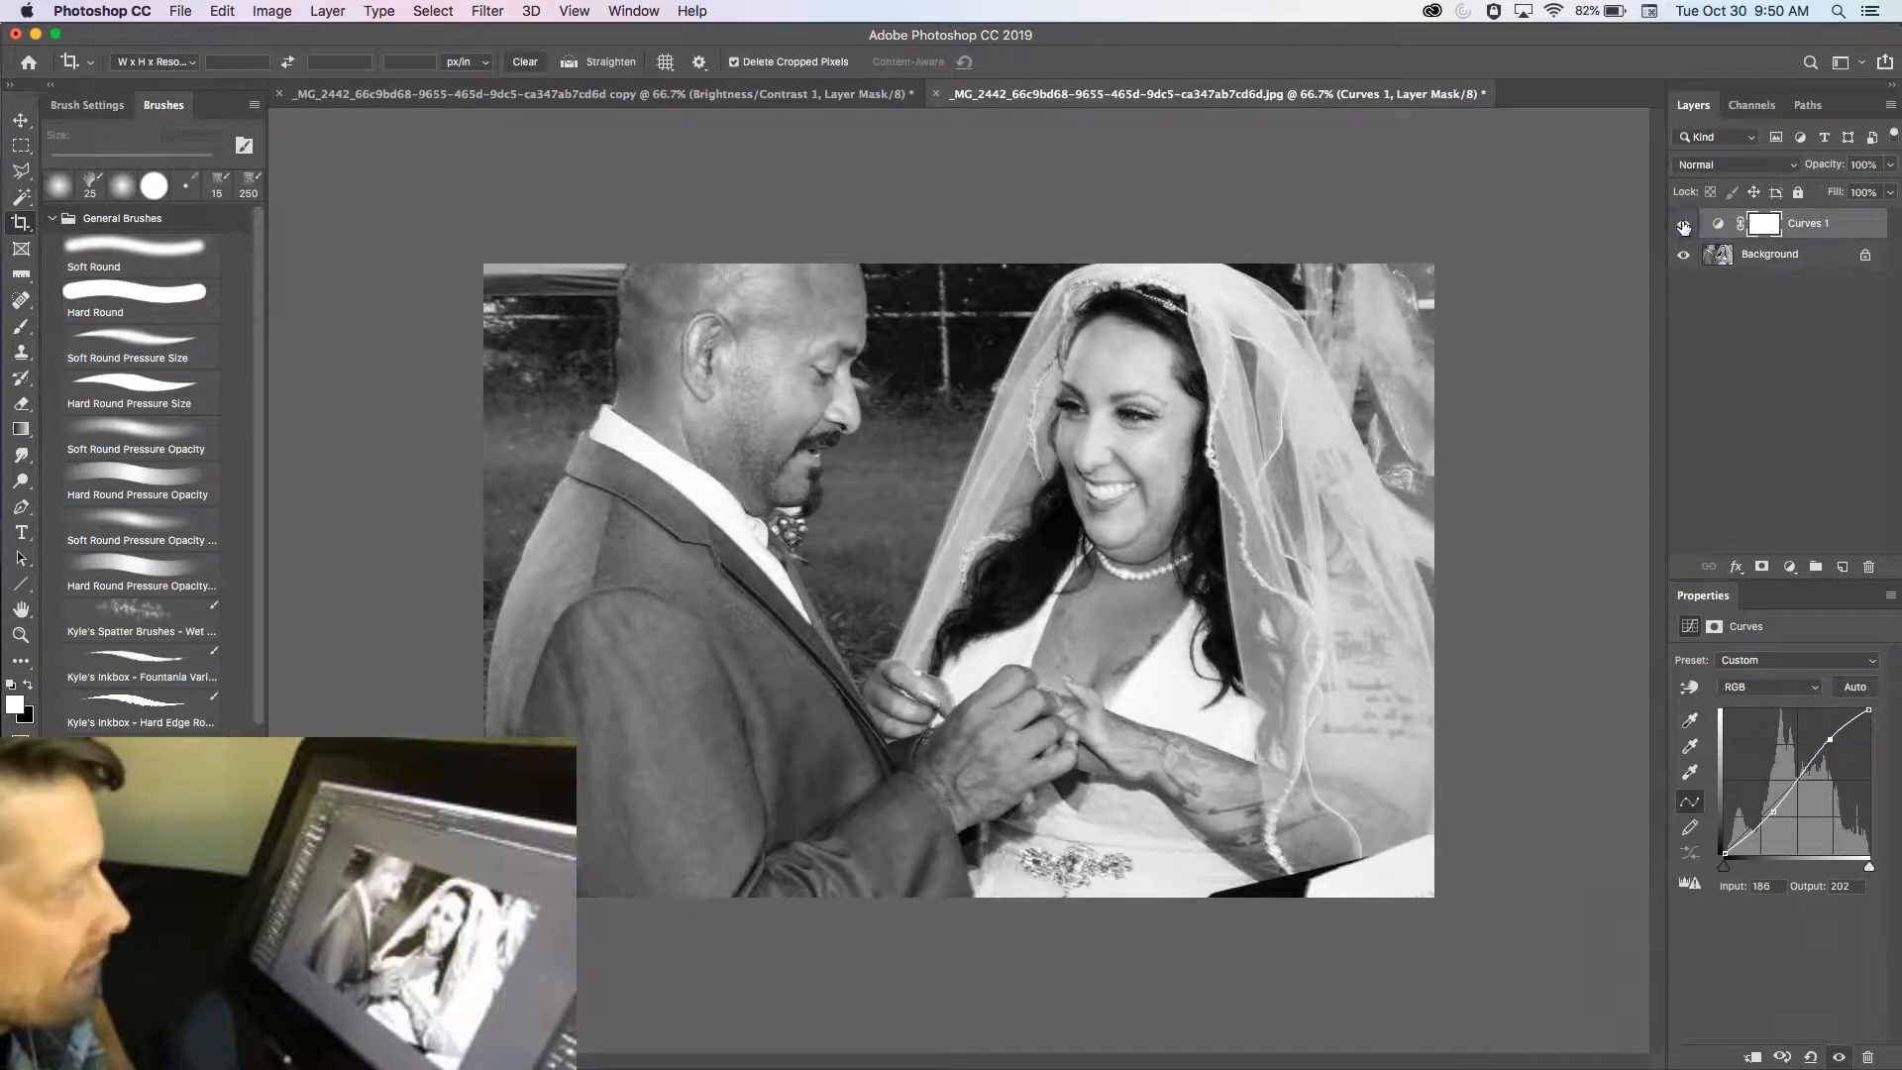
click(855, 95)
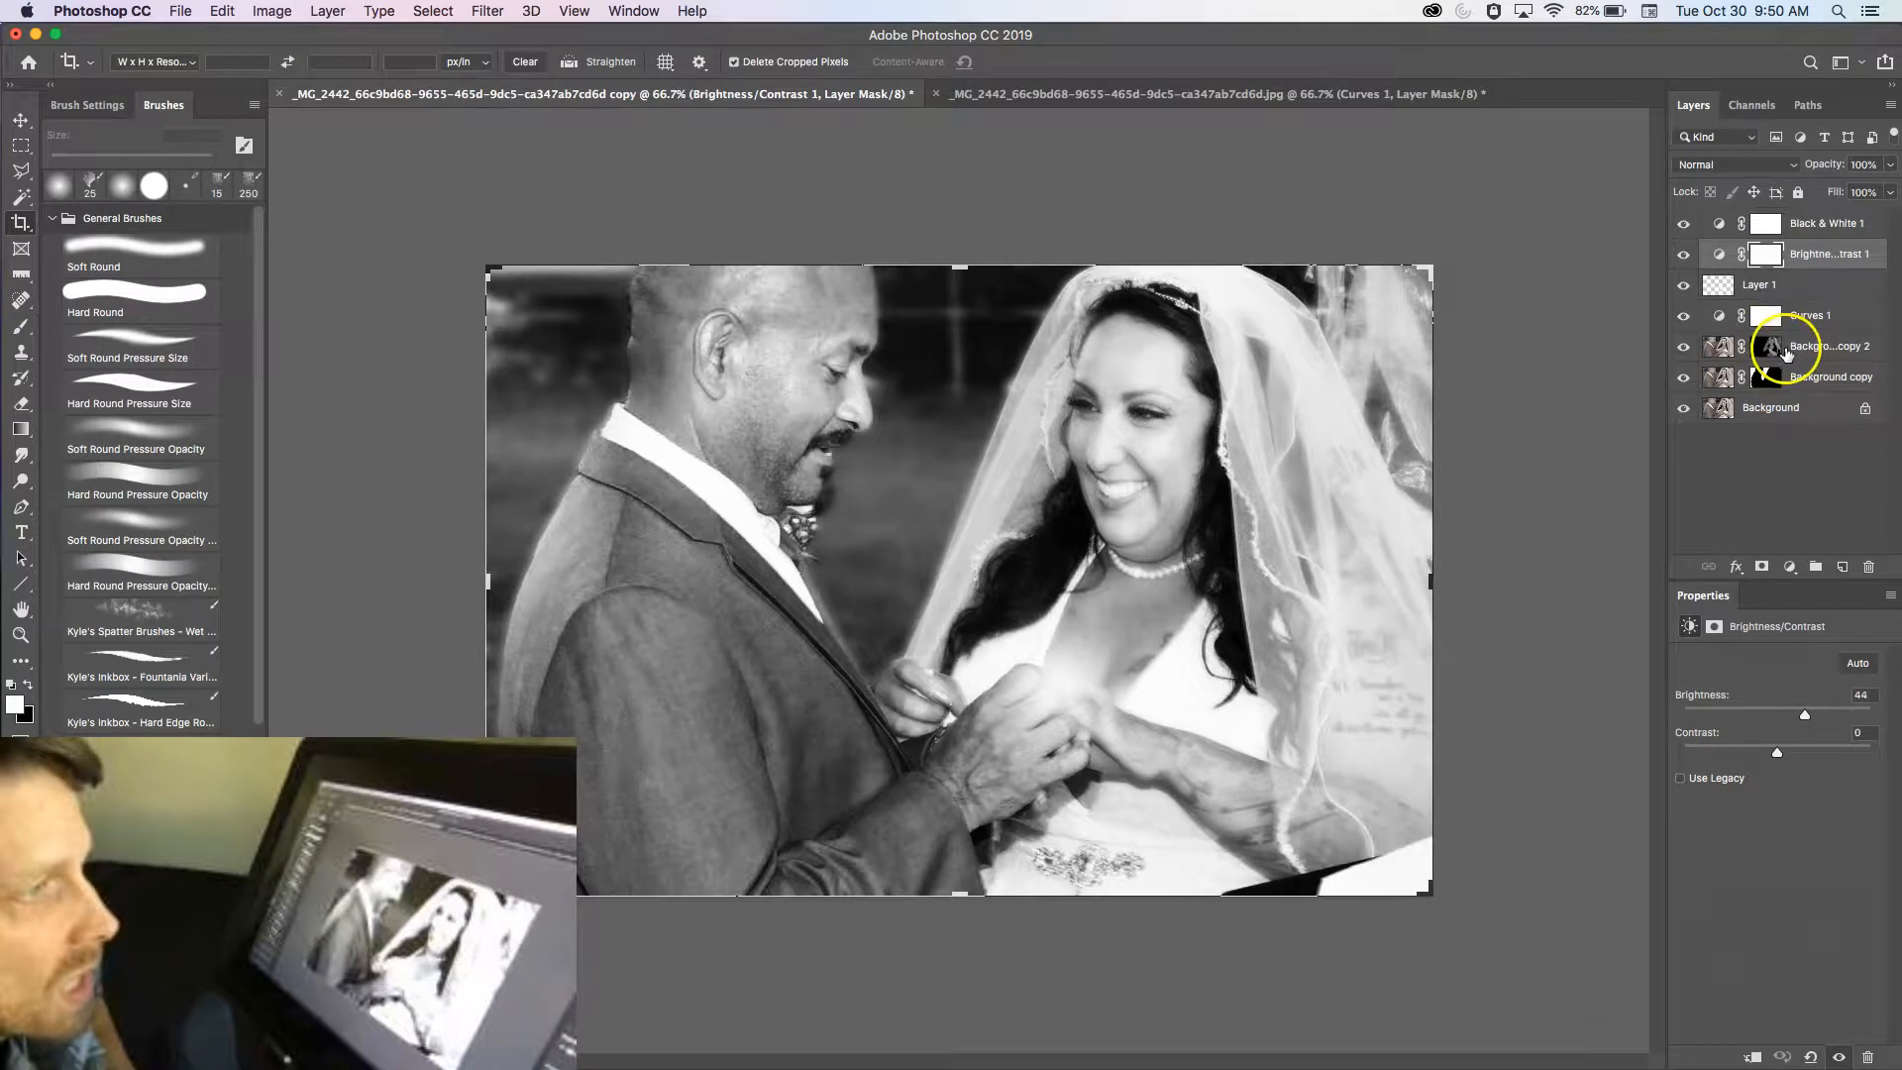
click(1401, 93)
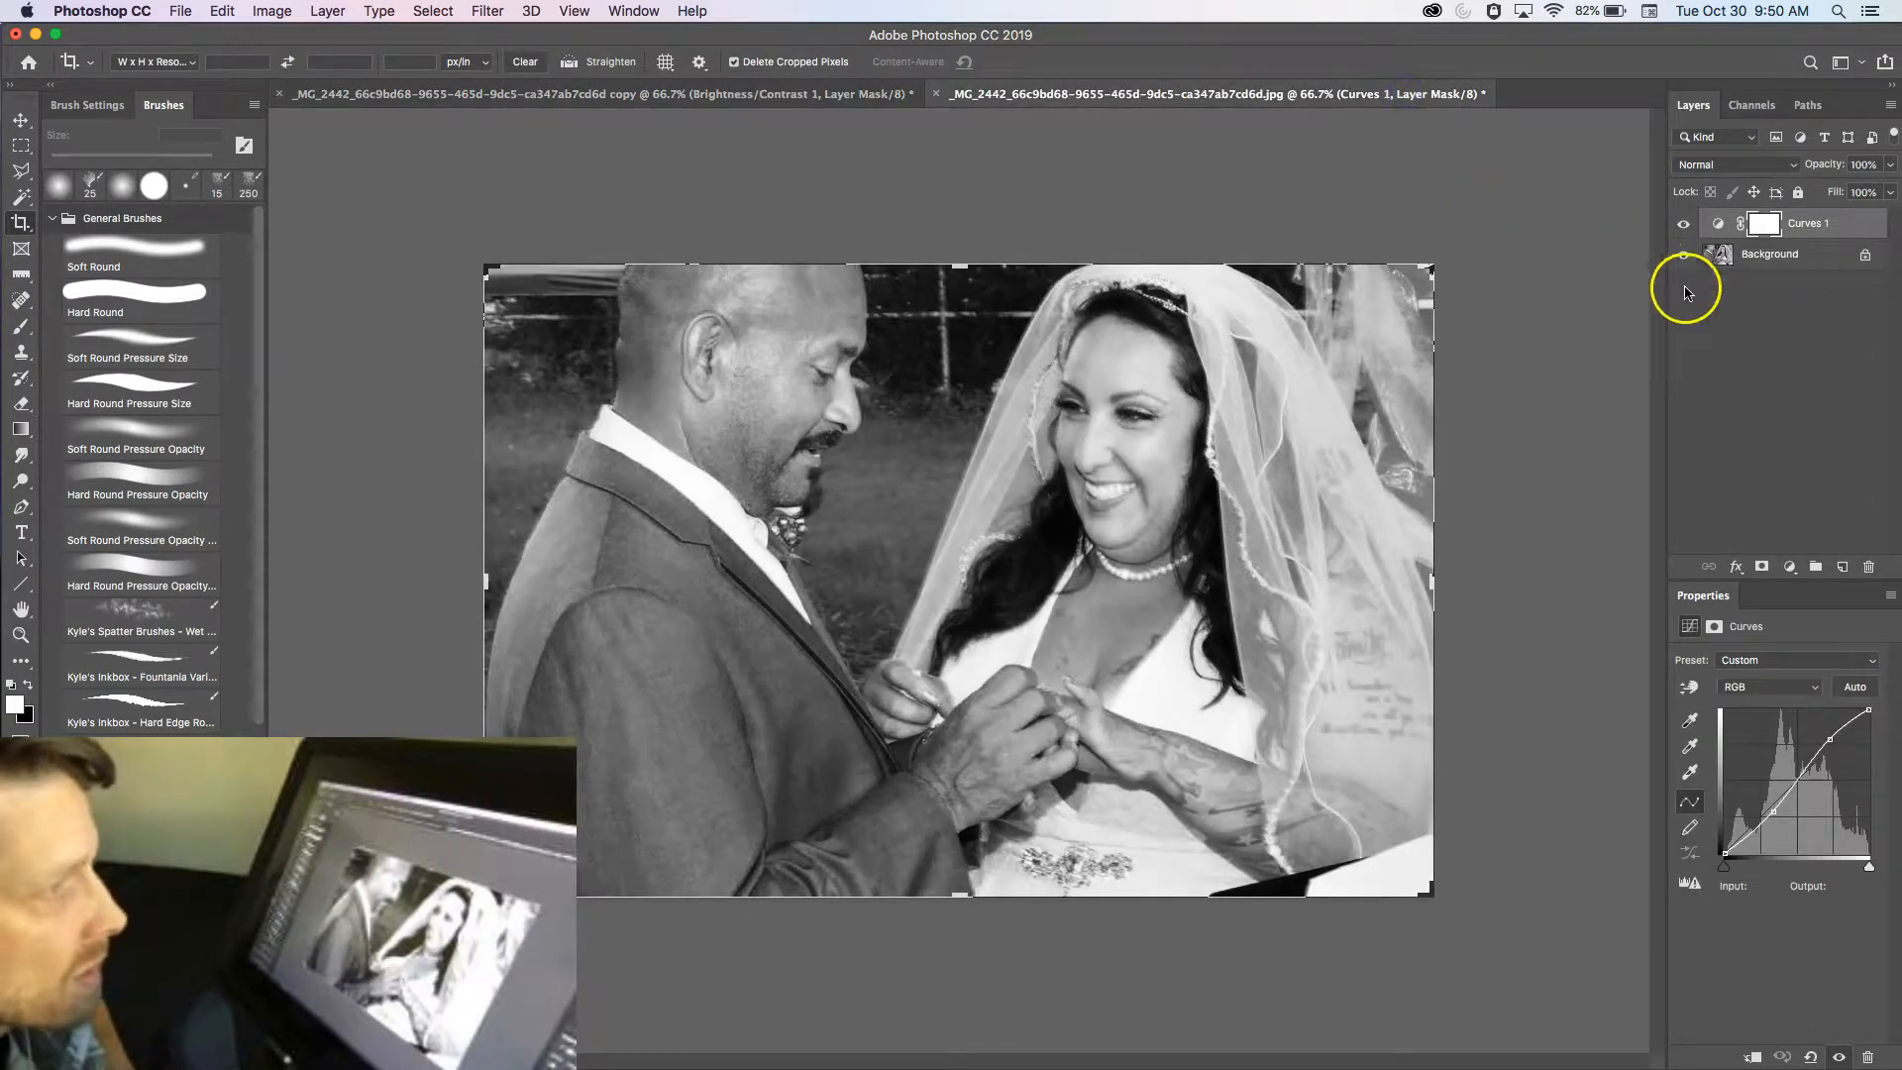
Duplicate the Background layer beneath the Curves adjustment
click(1737, 259)
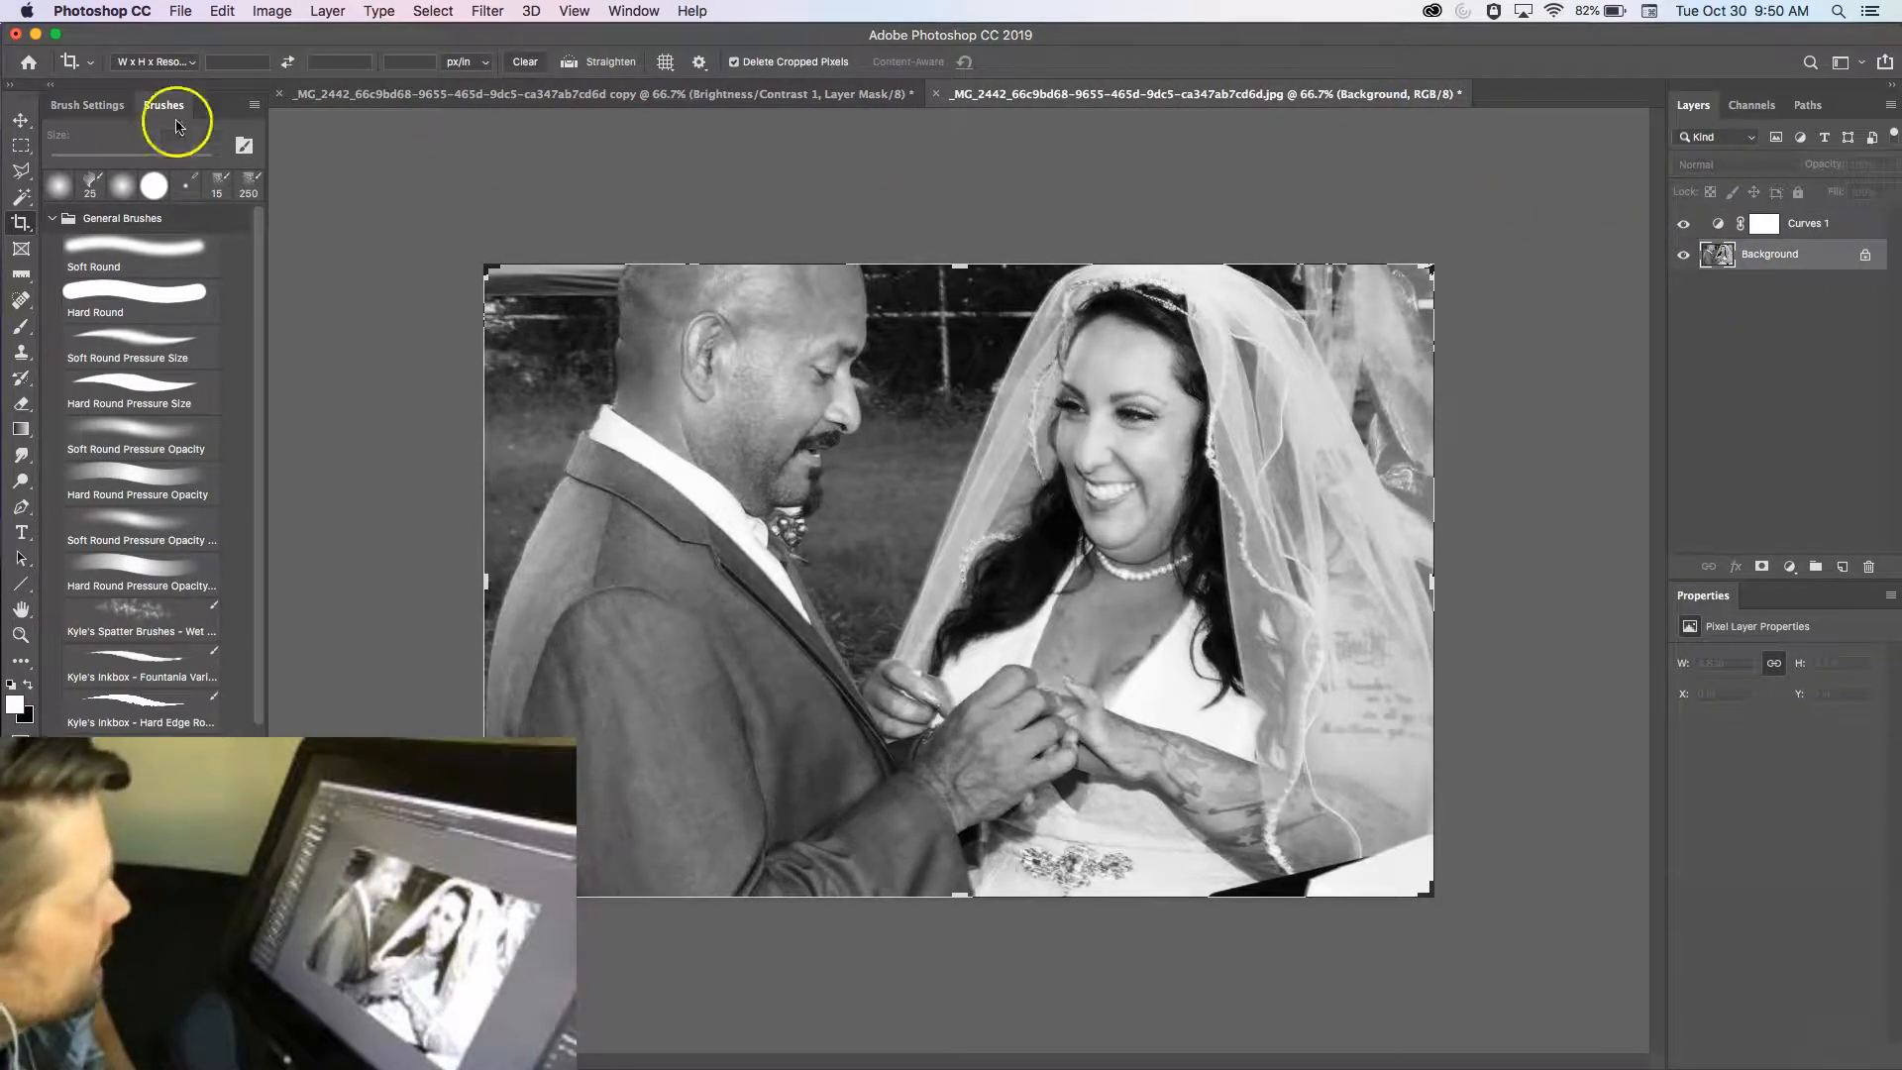
click(21, 121)
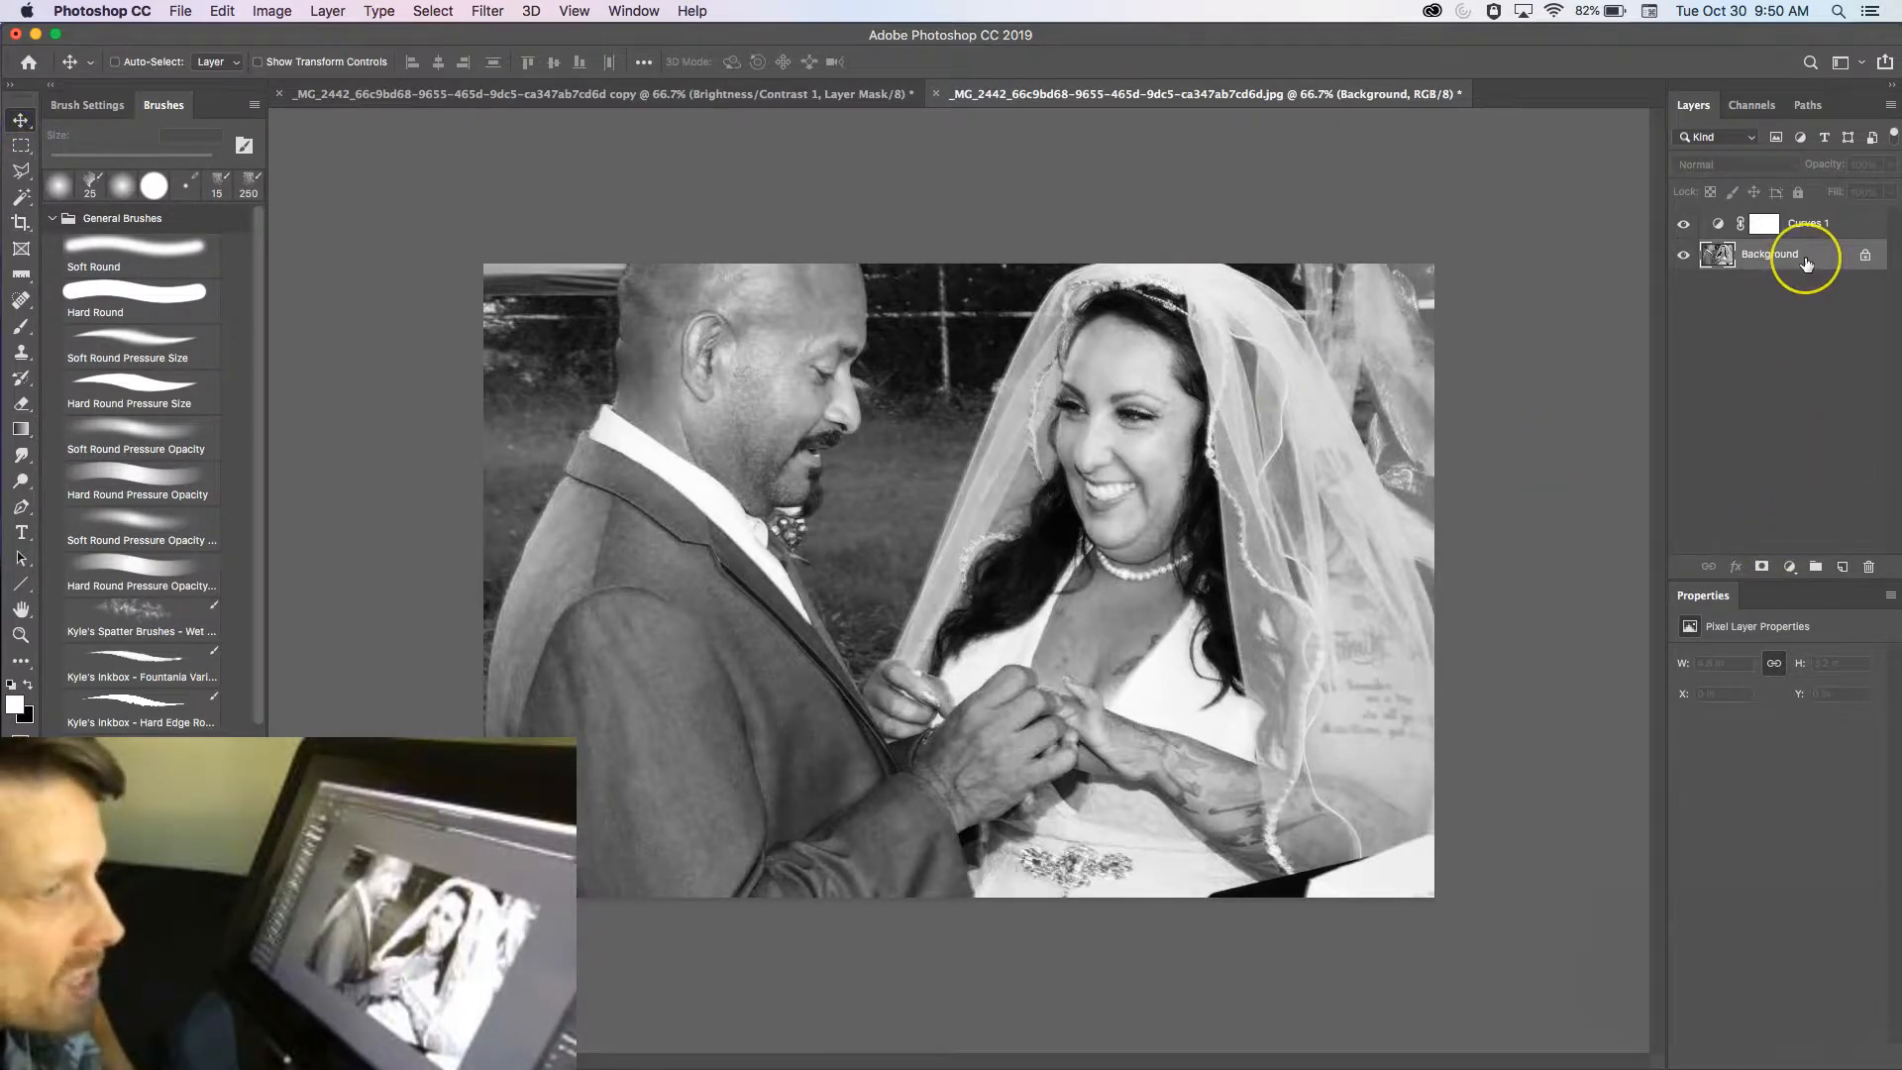
key(super+j)
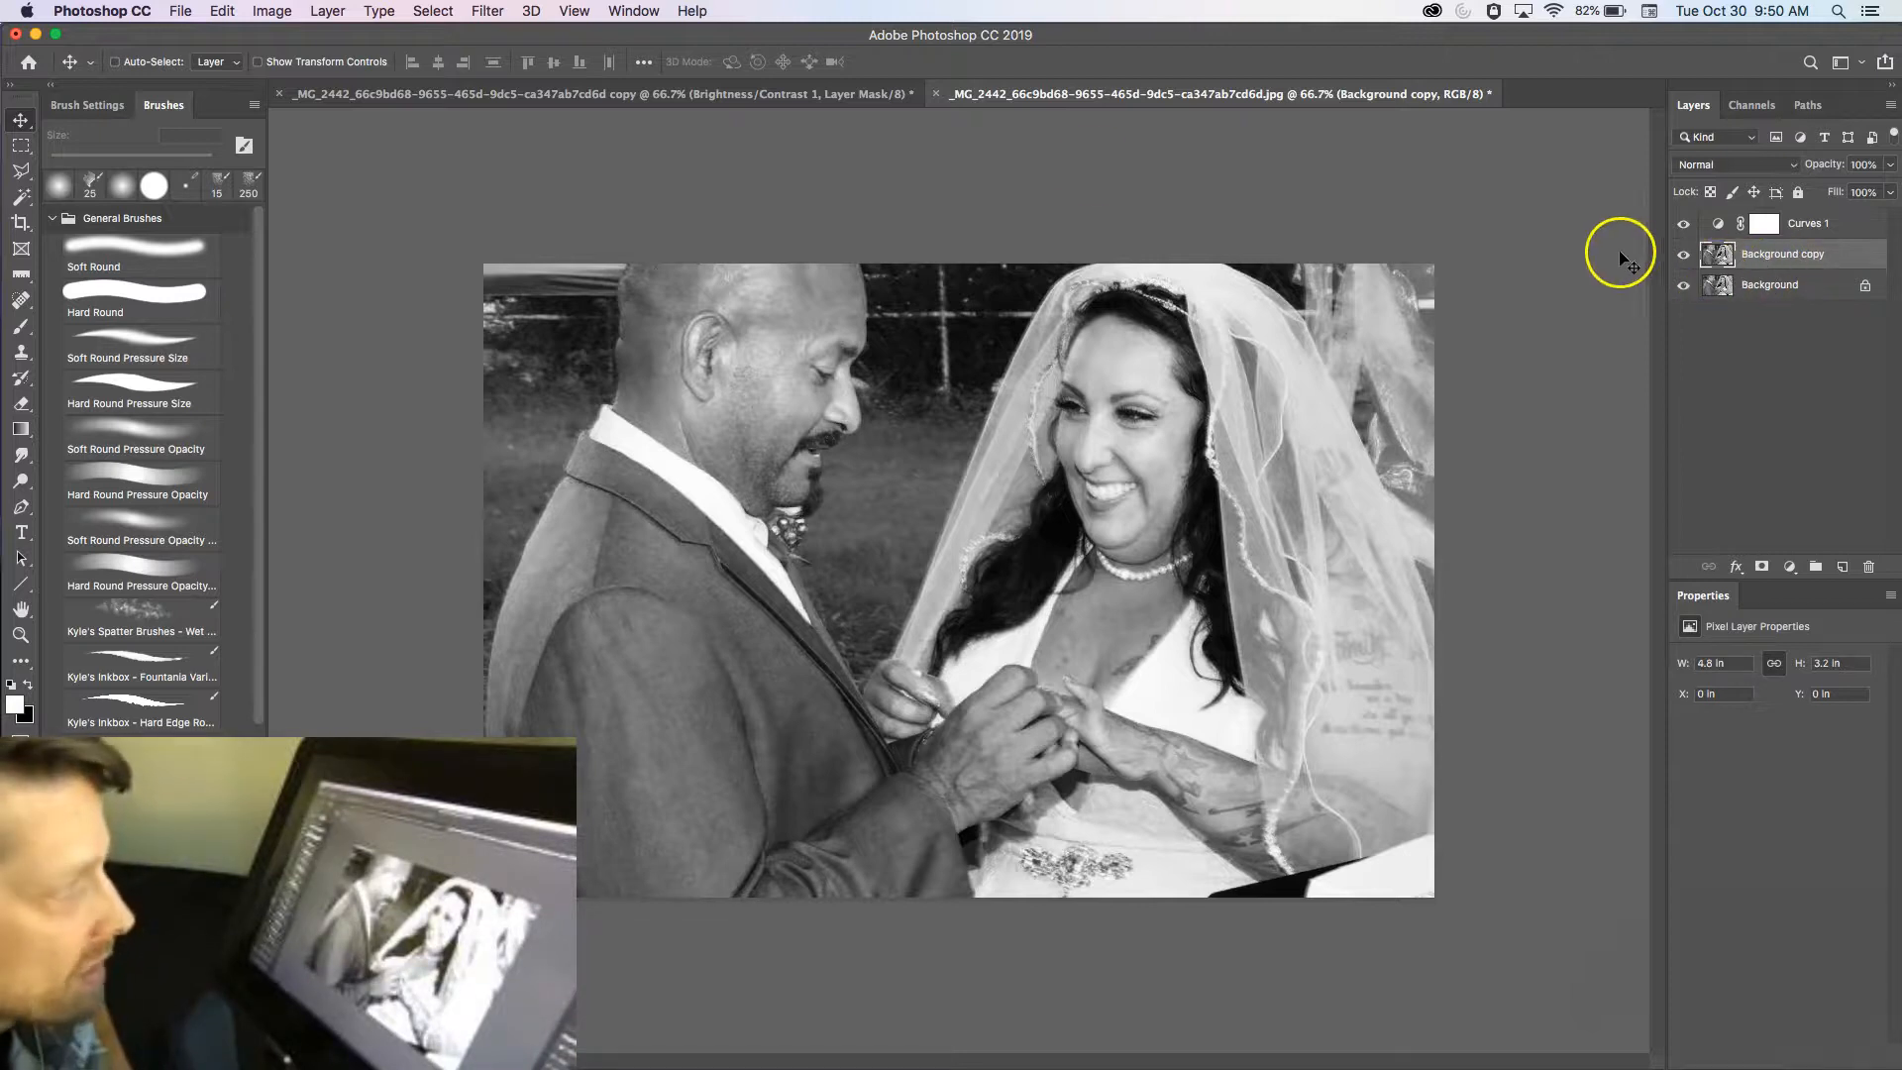
Apply a Gaussian Blur with a 6.4 pixel radius to the duplicated background layer
click(269, 11)
mouse_move(488, 11)
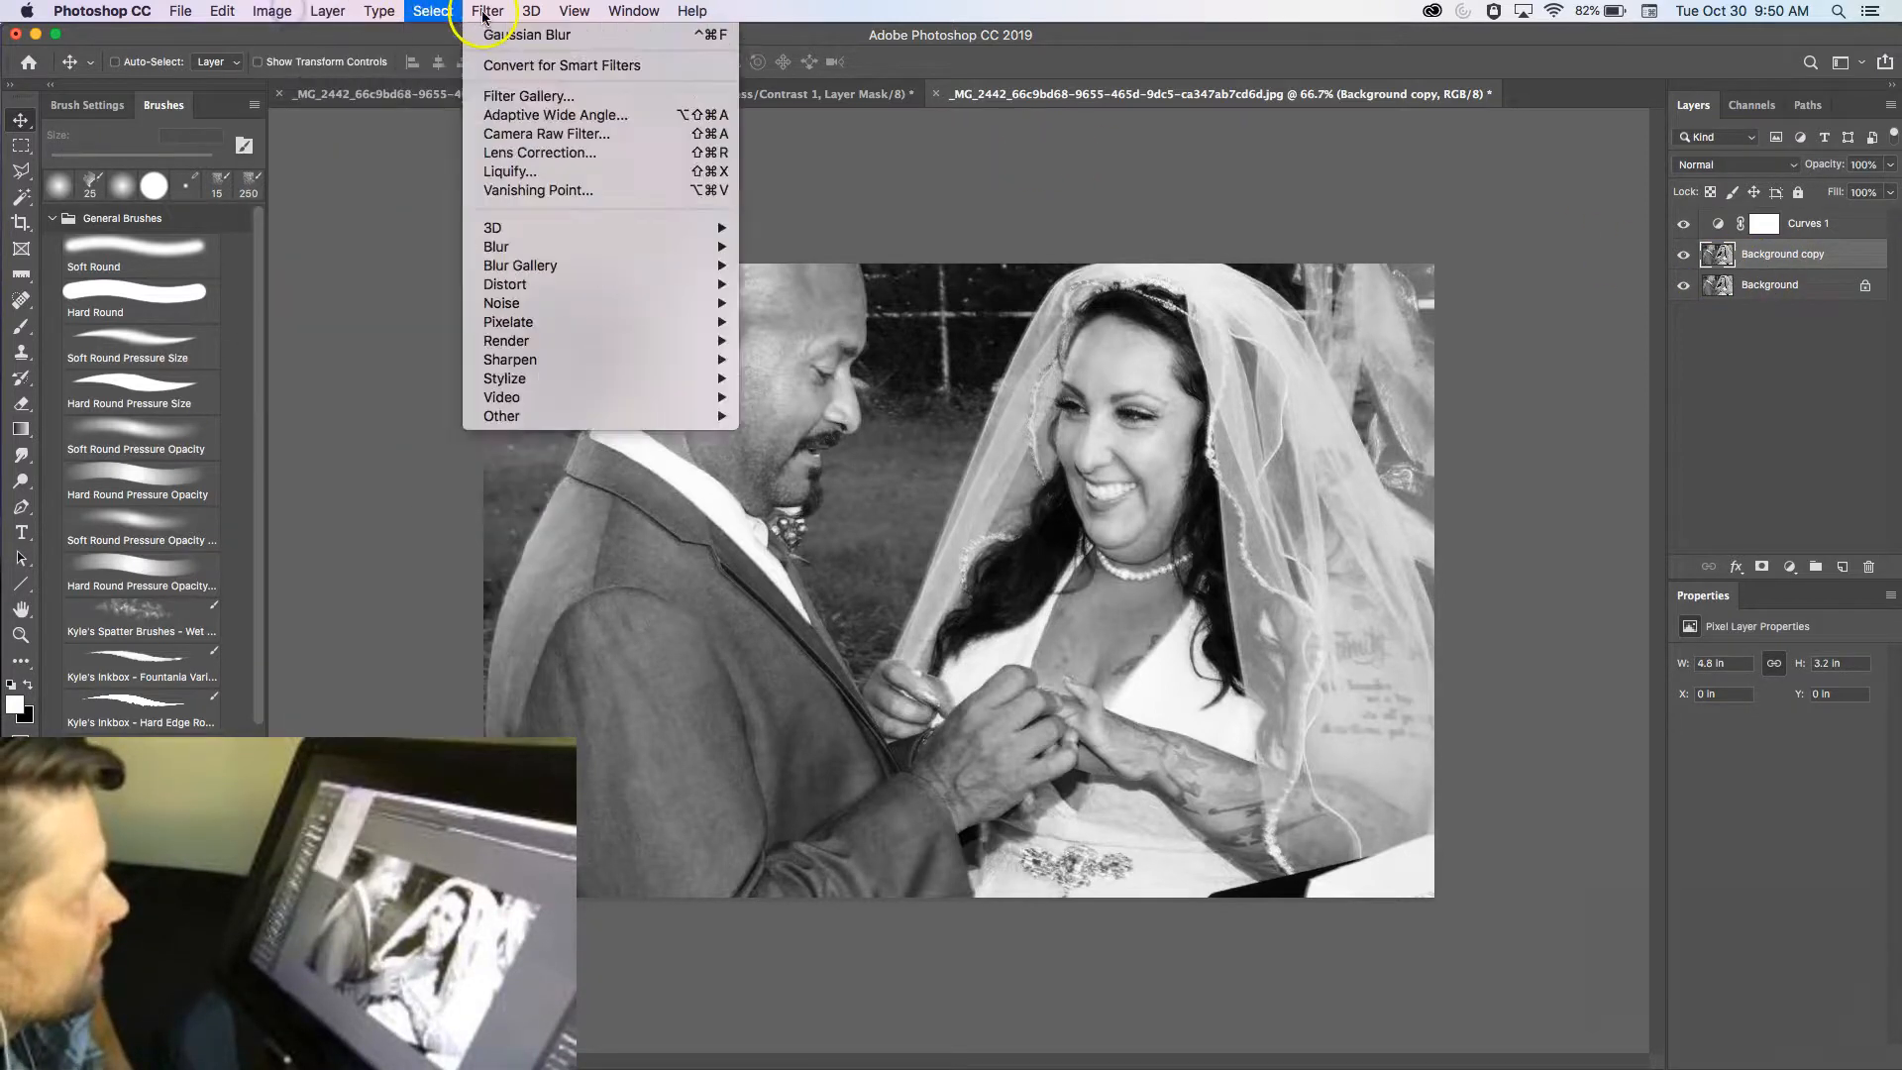
mouse_move(539, 243)
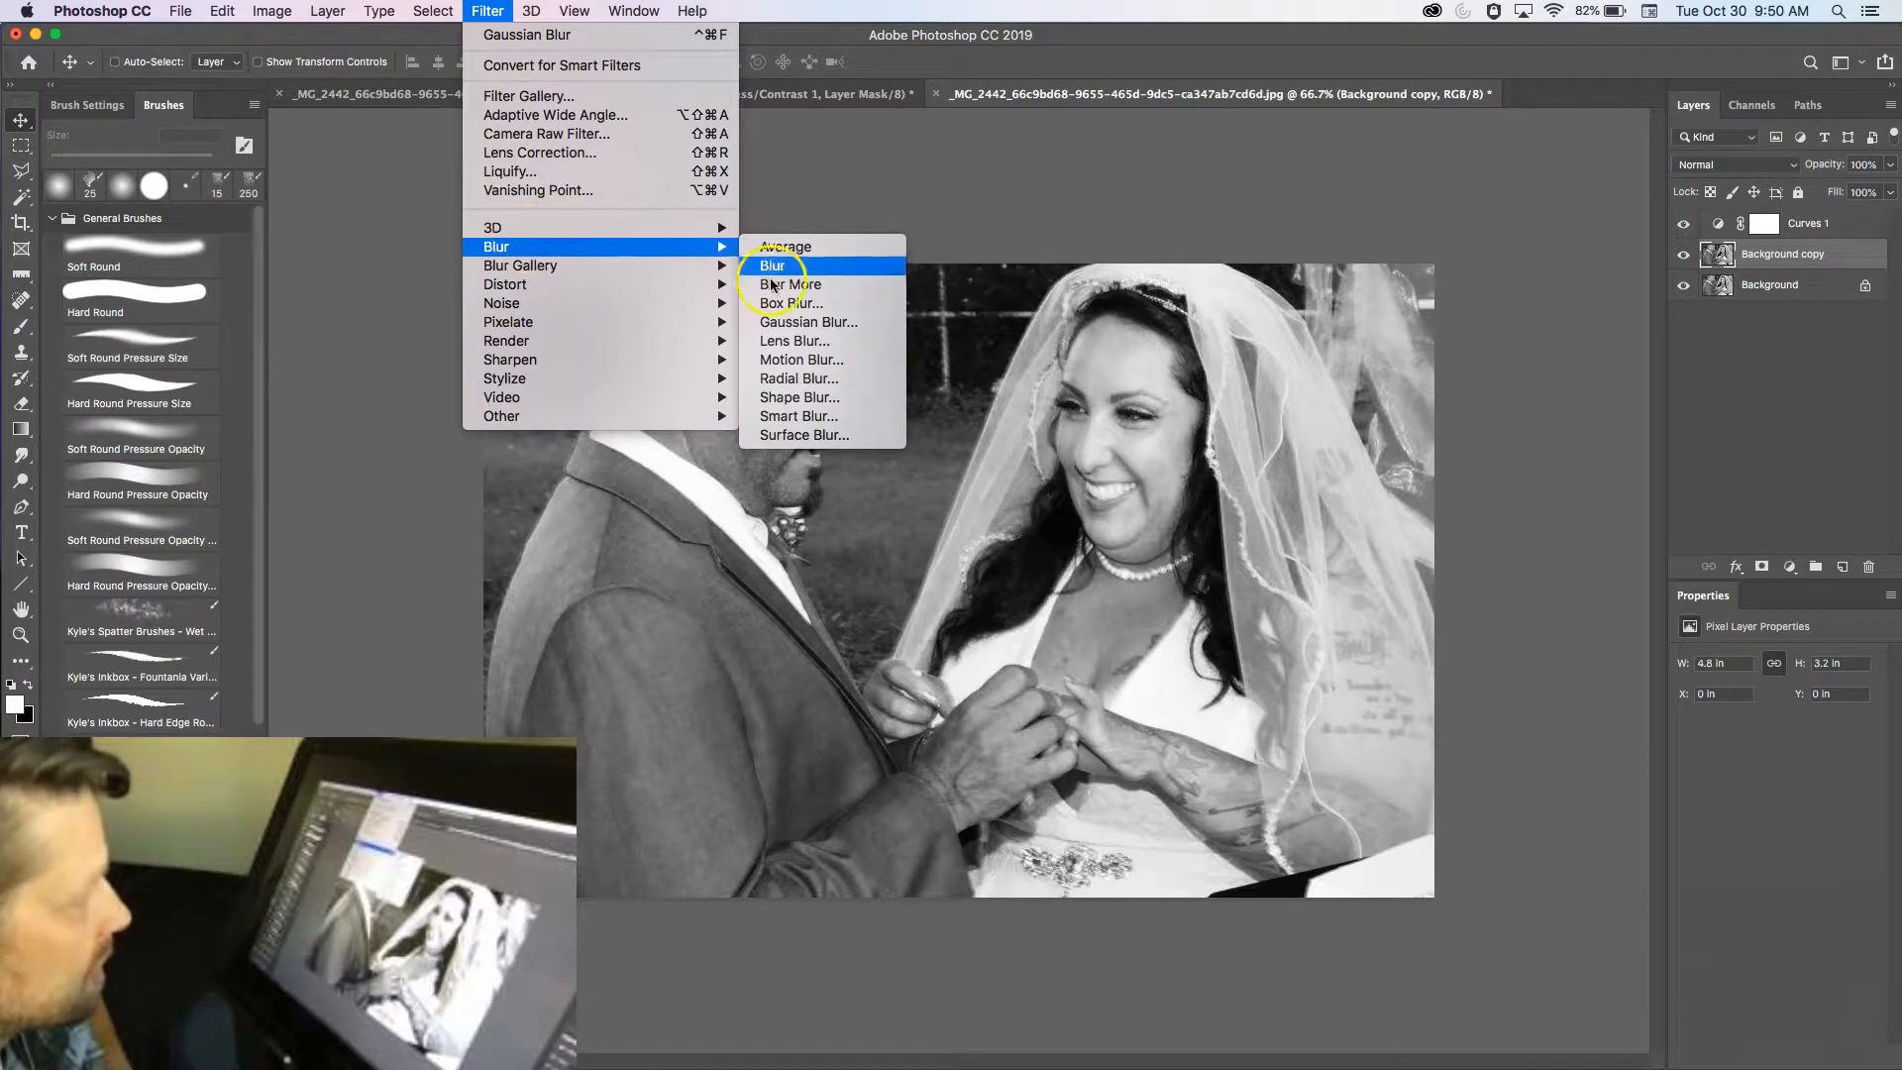
click(798, 322)
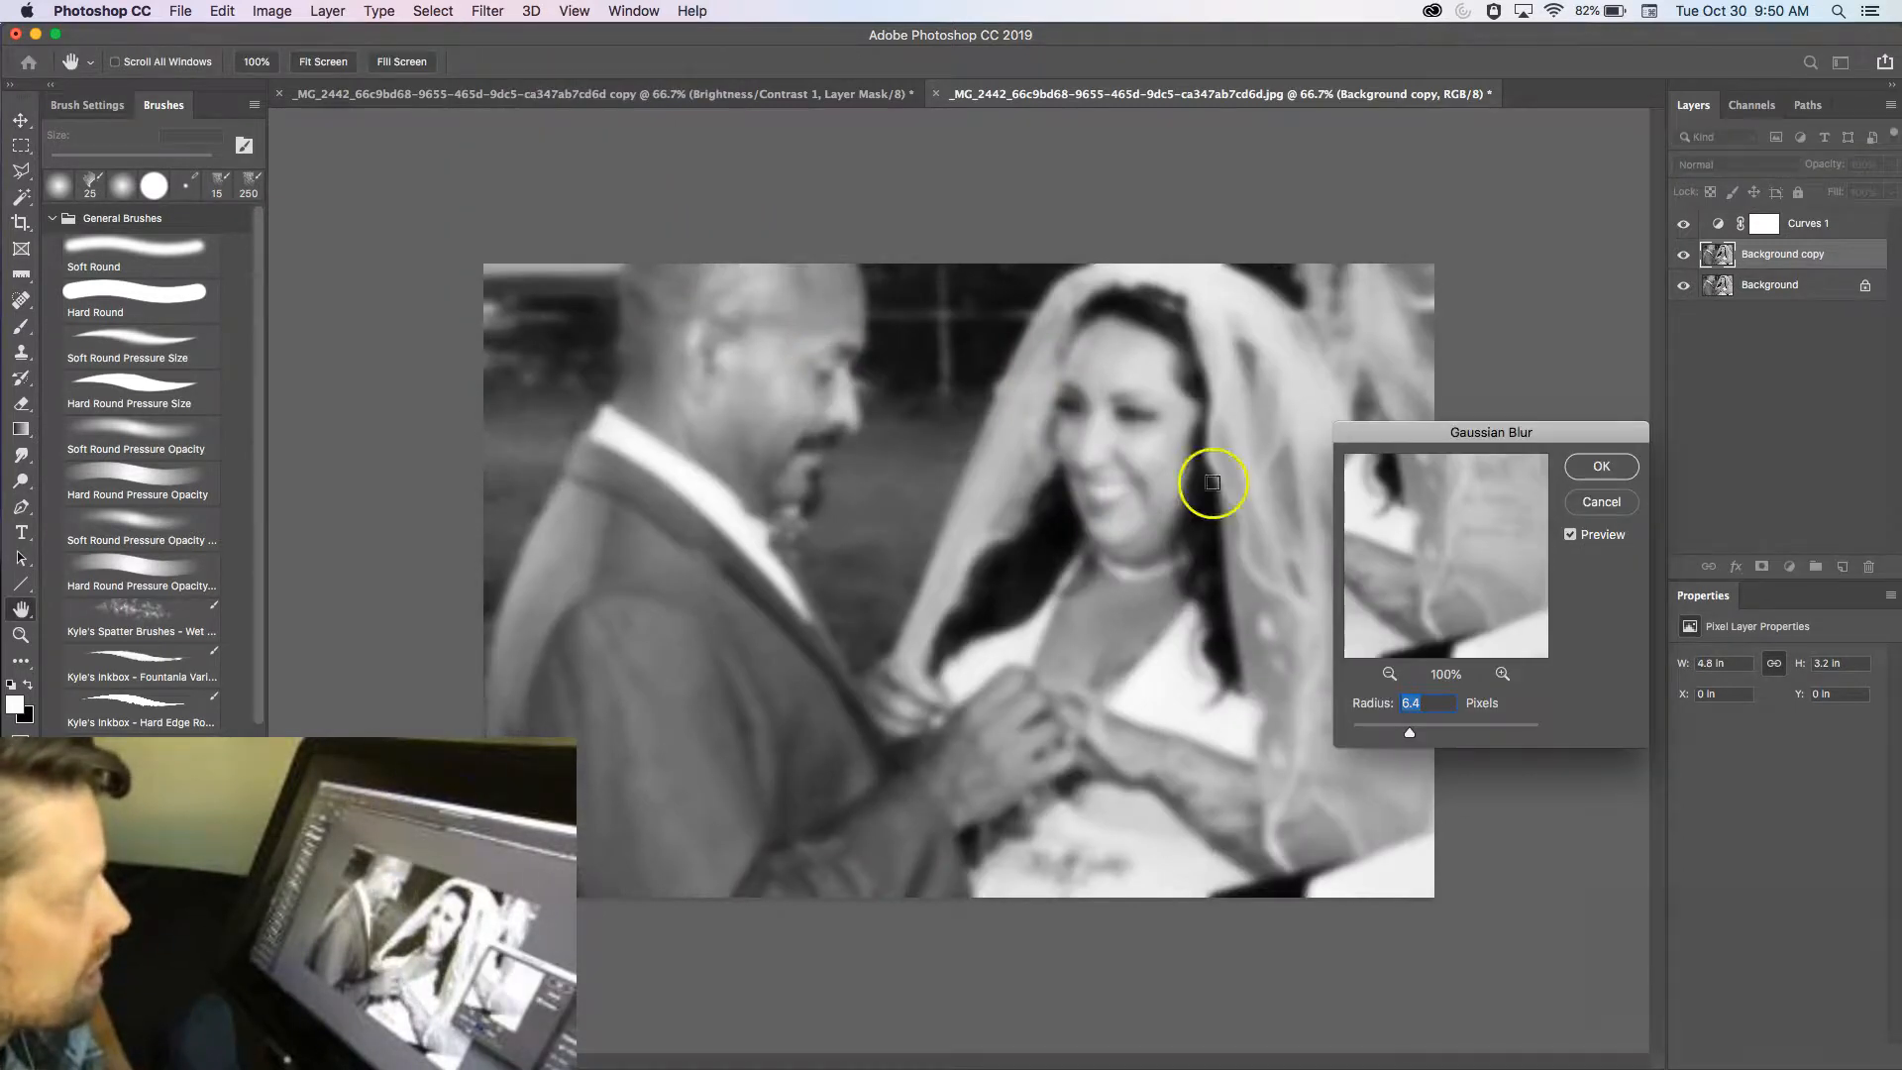
click(1628, 470)
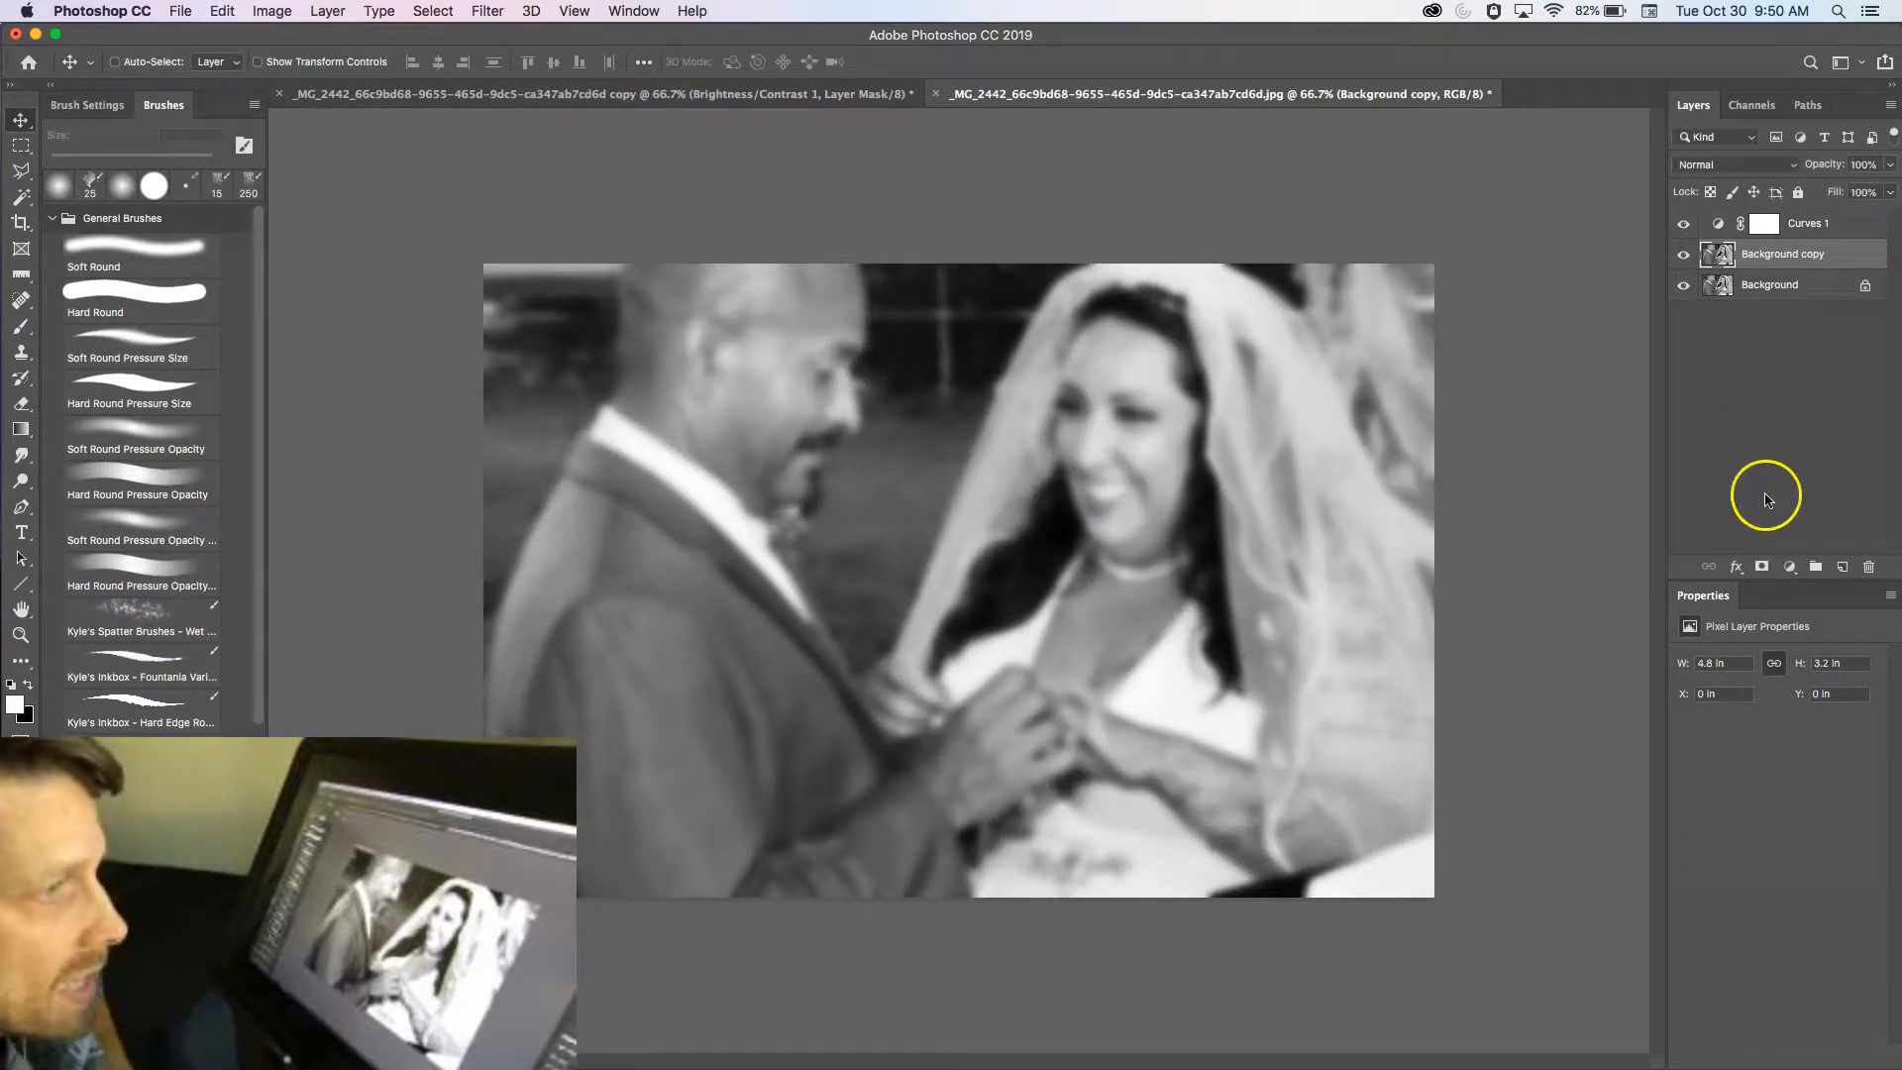
Add a layer mask to the blurred duplicate layer and fill the mask with black at 100% opacity
click(1761, 568)
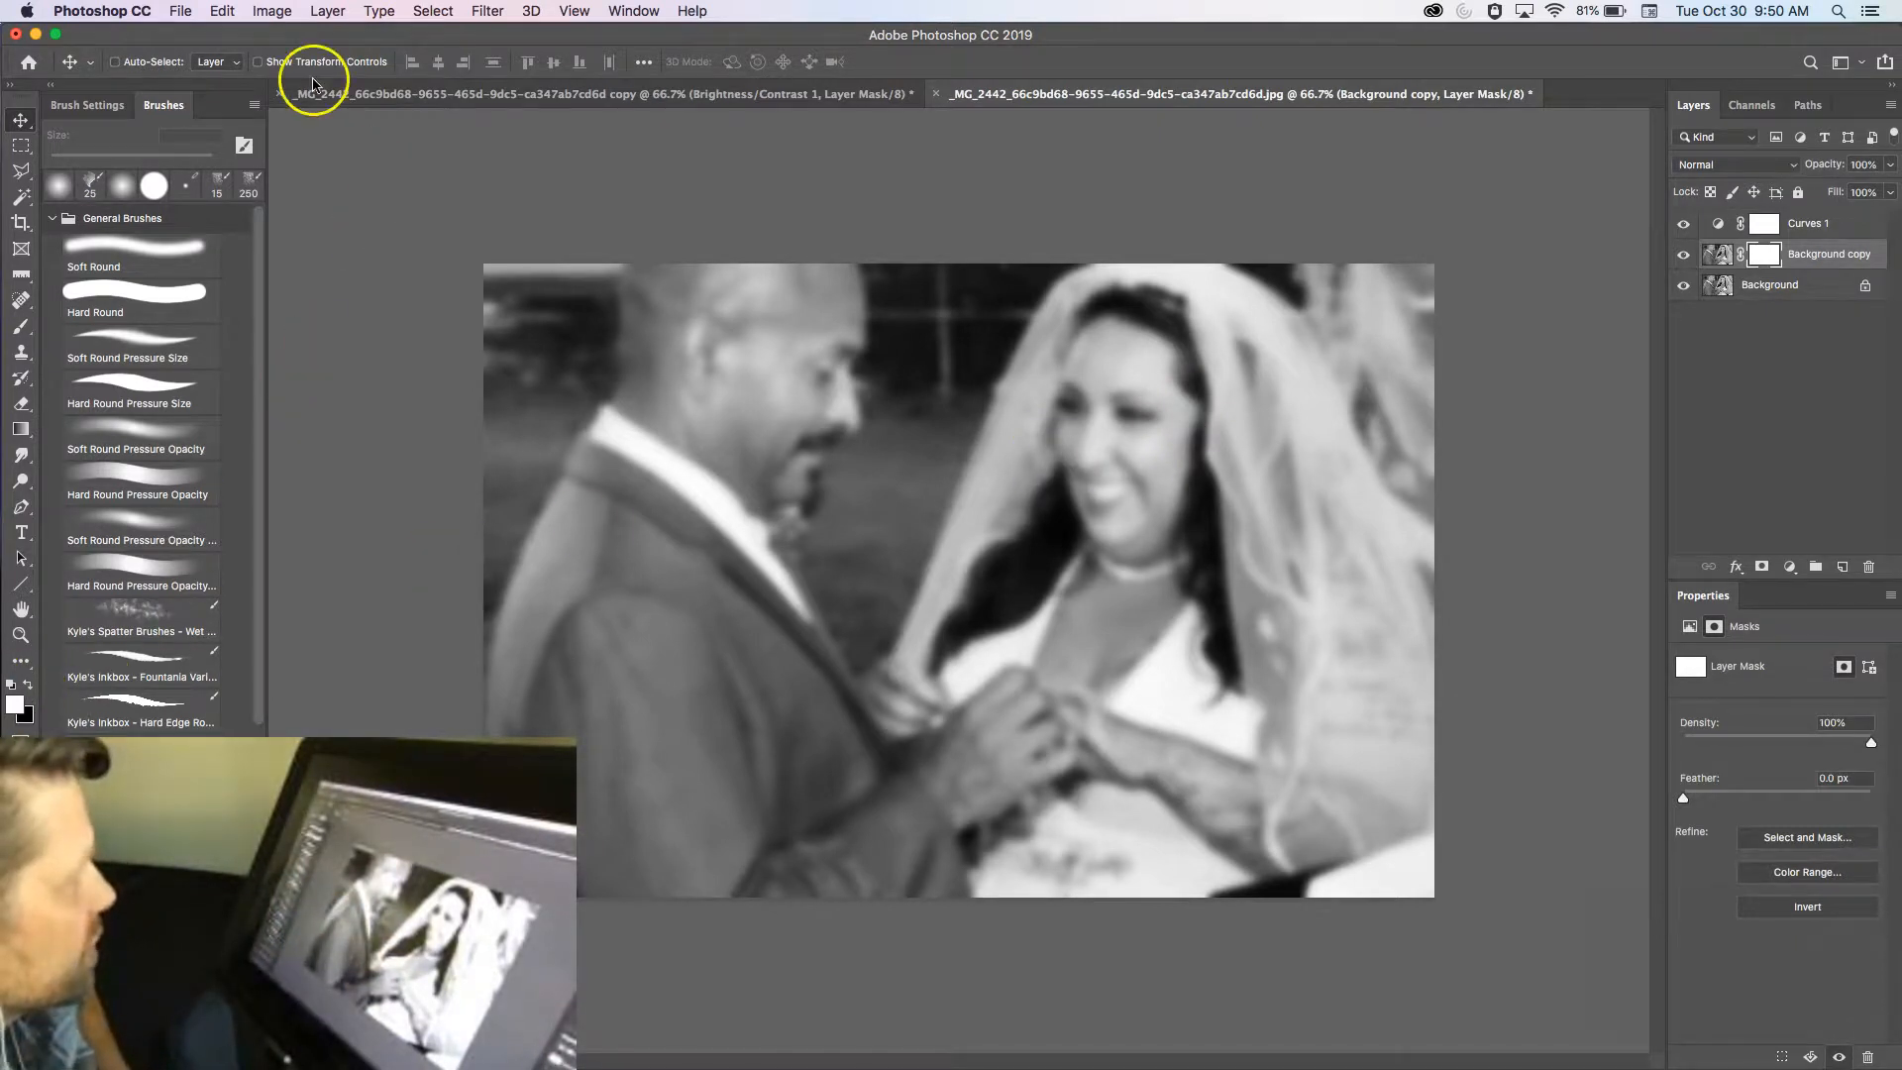
click(234, 10)
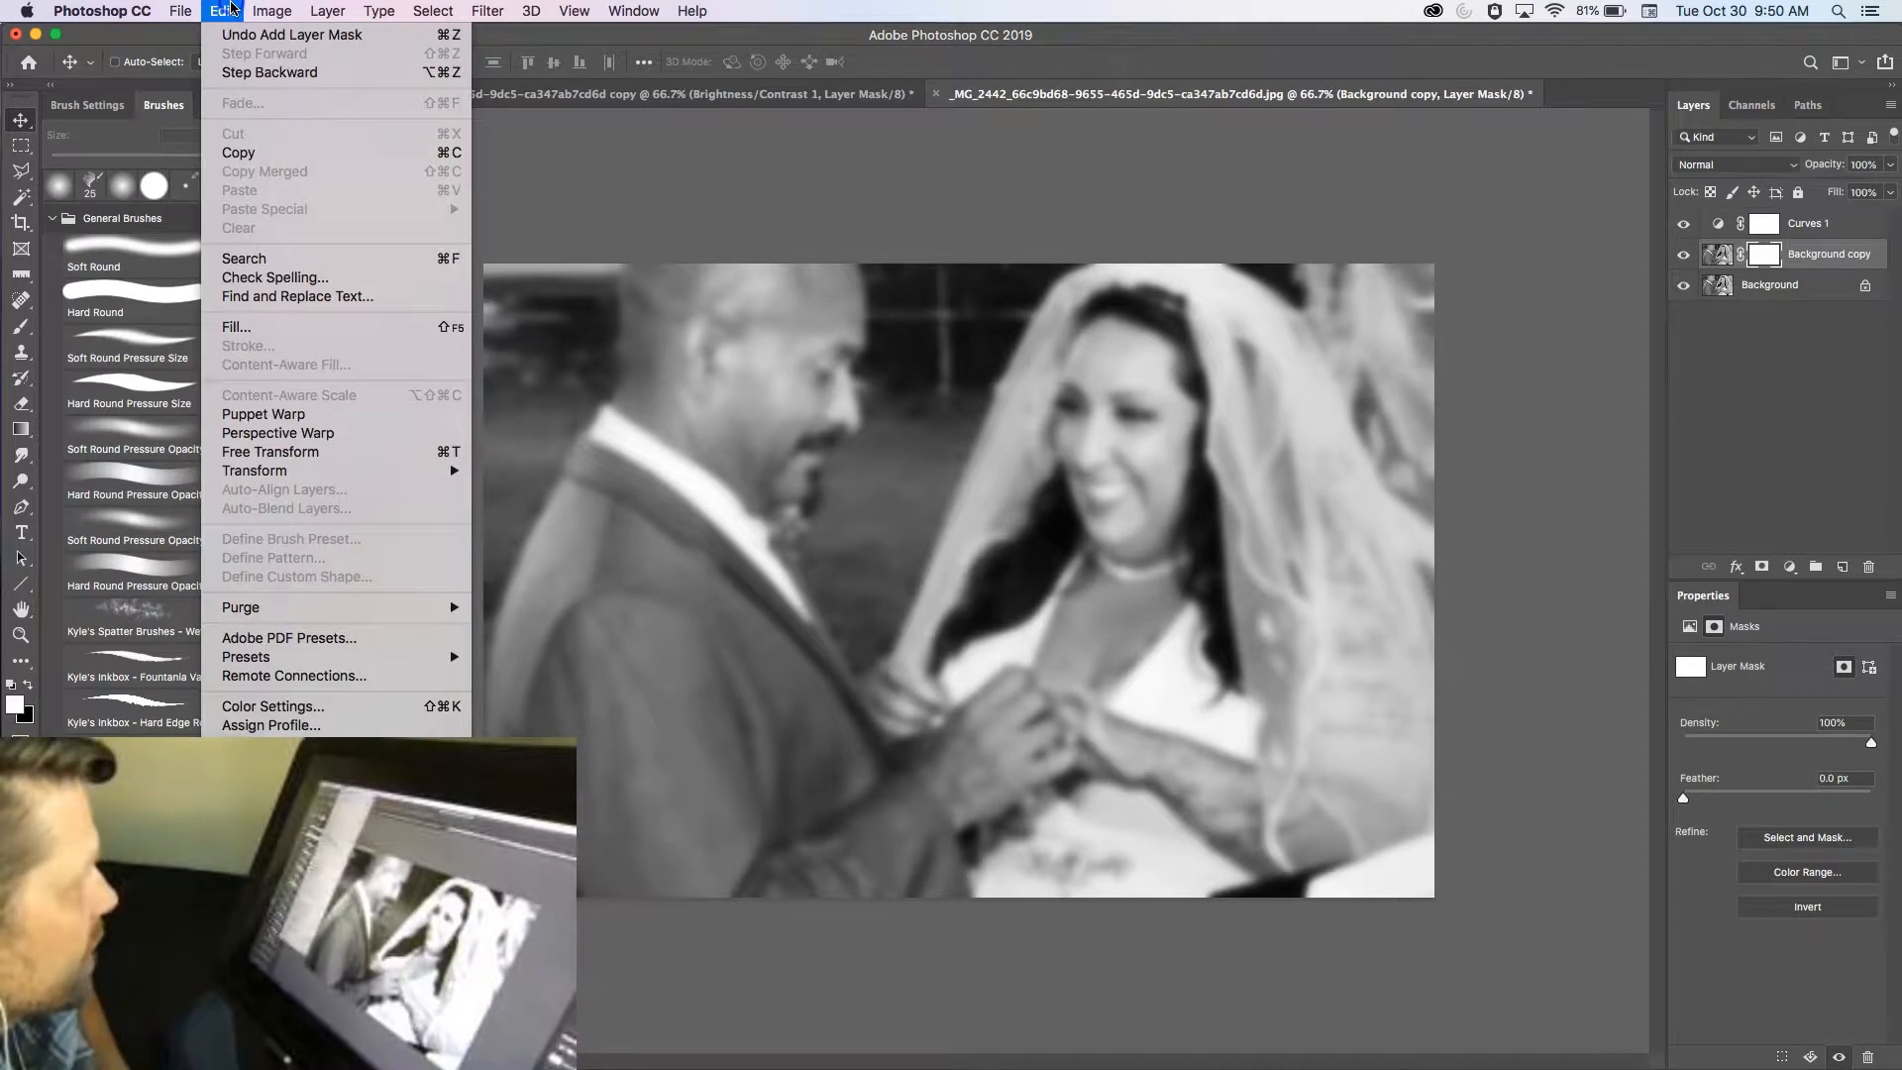
click(228, 329)
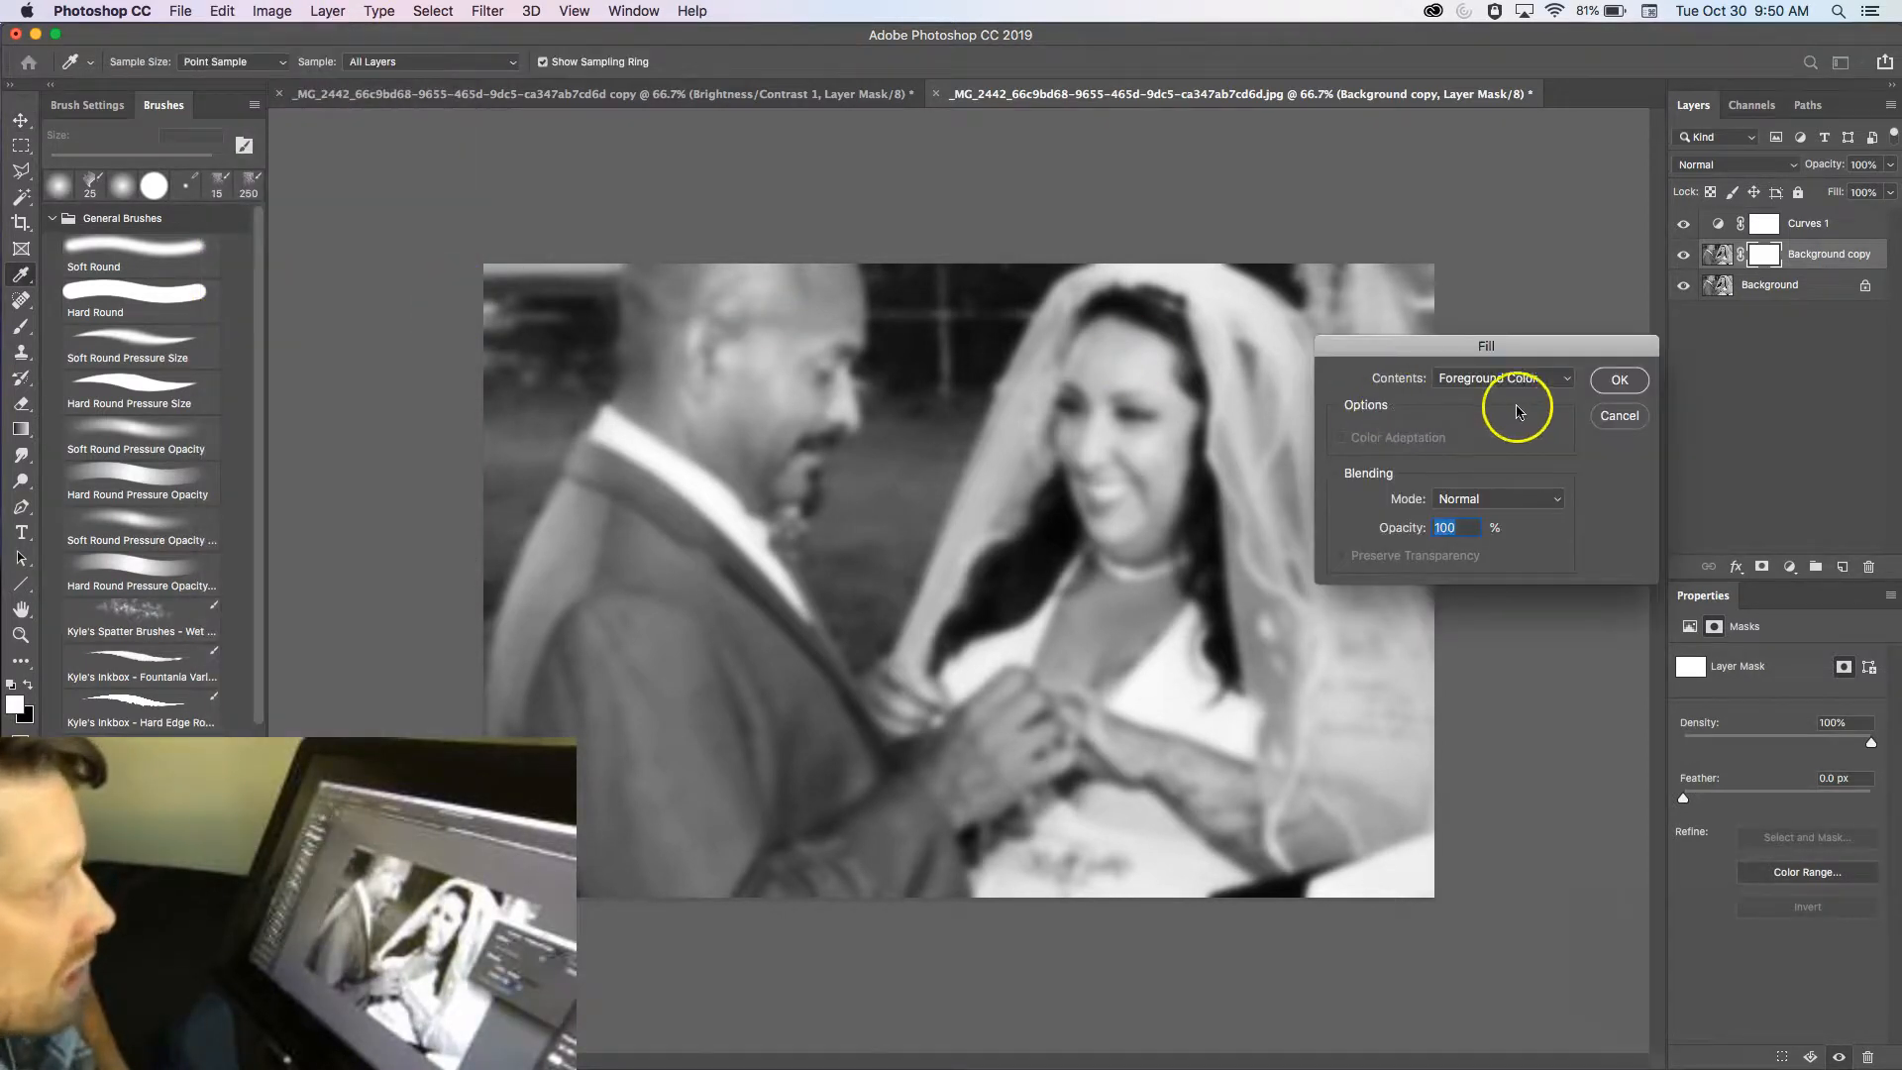
click(1519, 387)
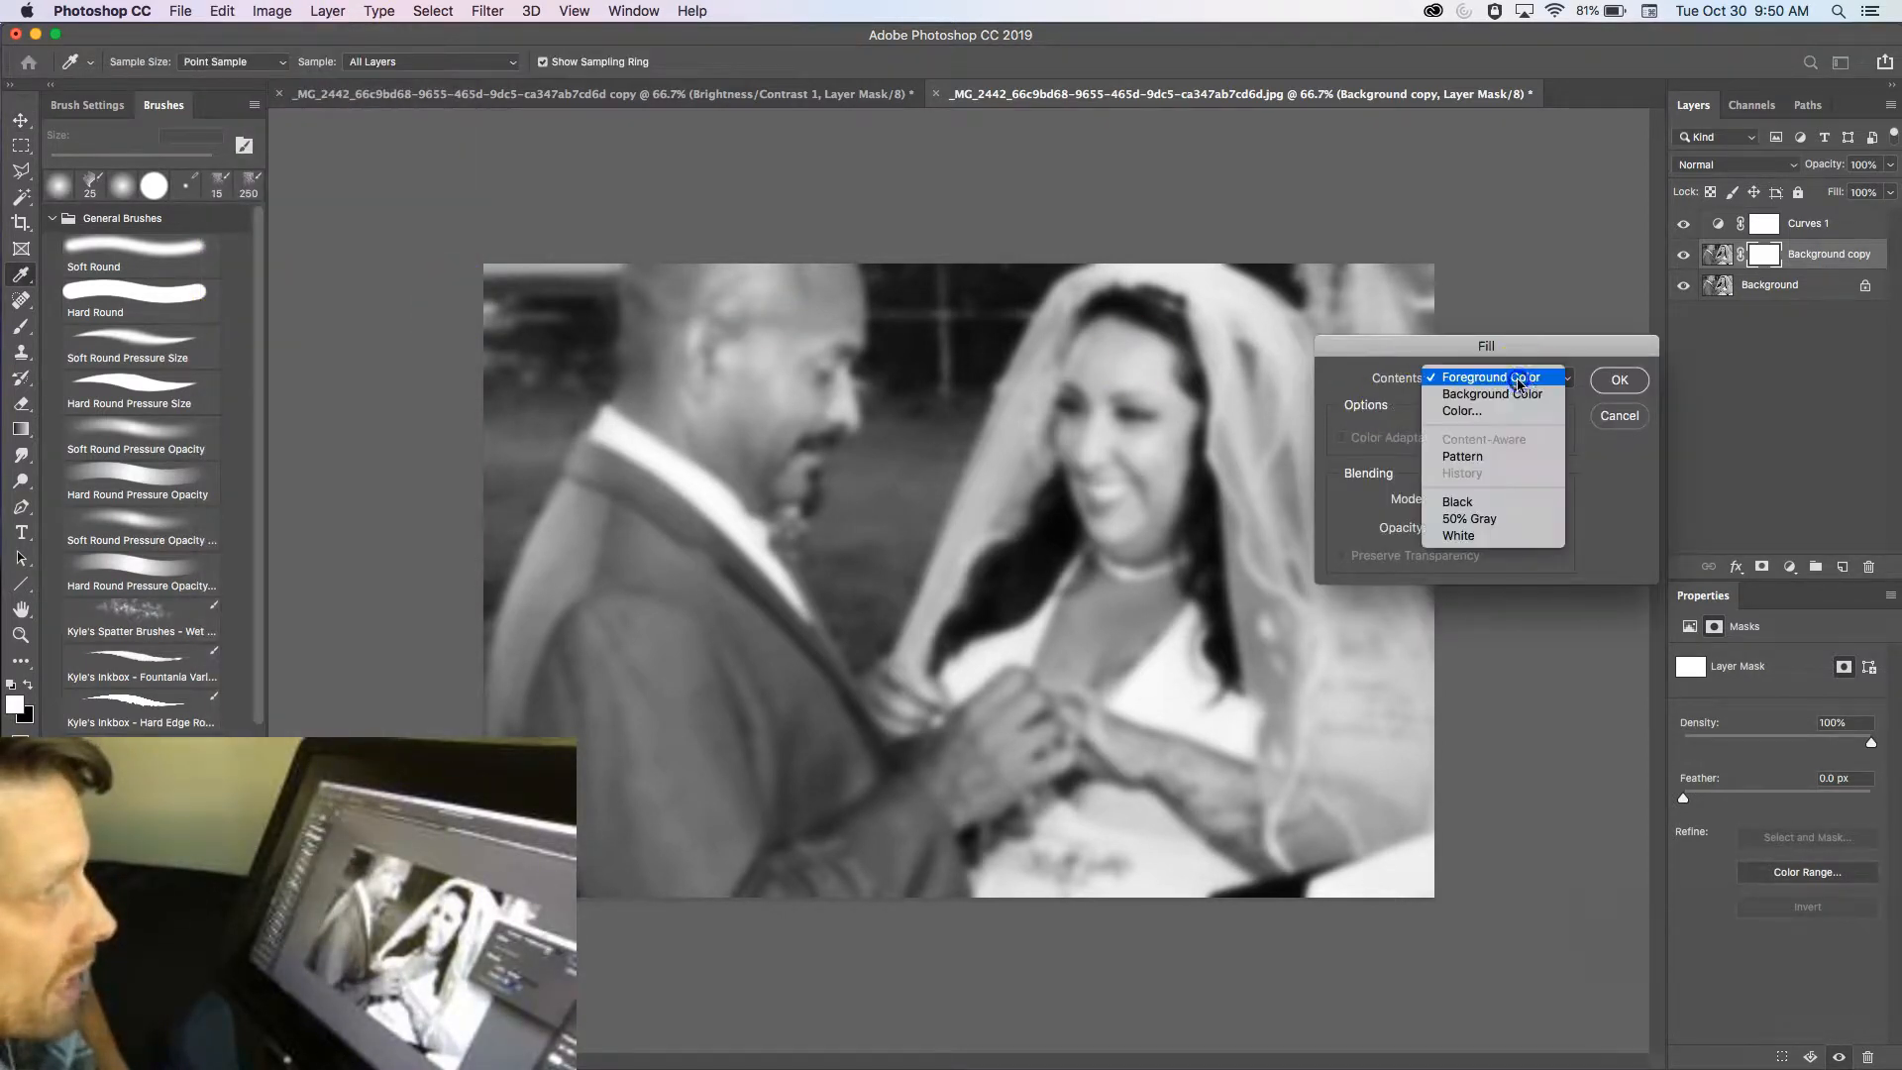
click(1486, 498)
click(1619, 382)
key(v)
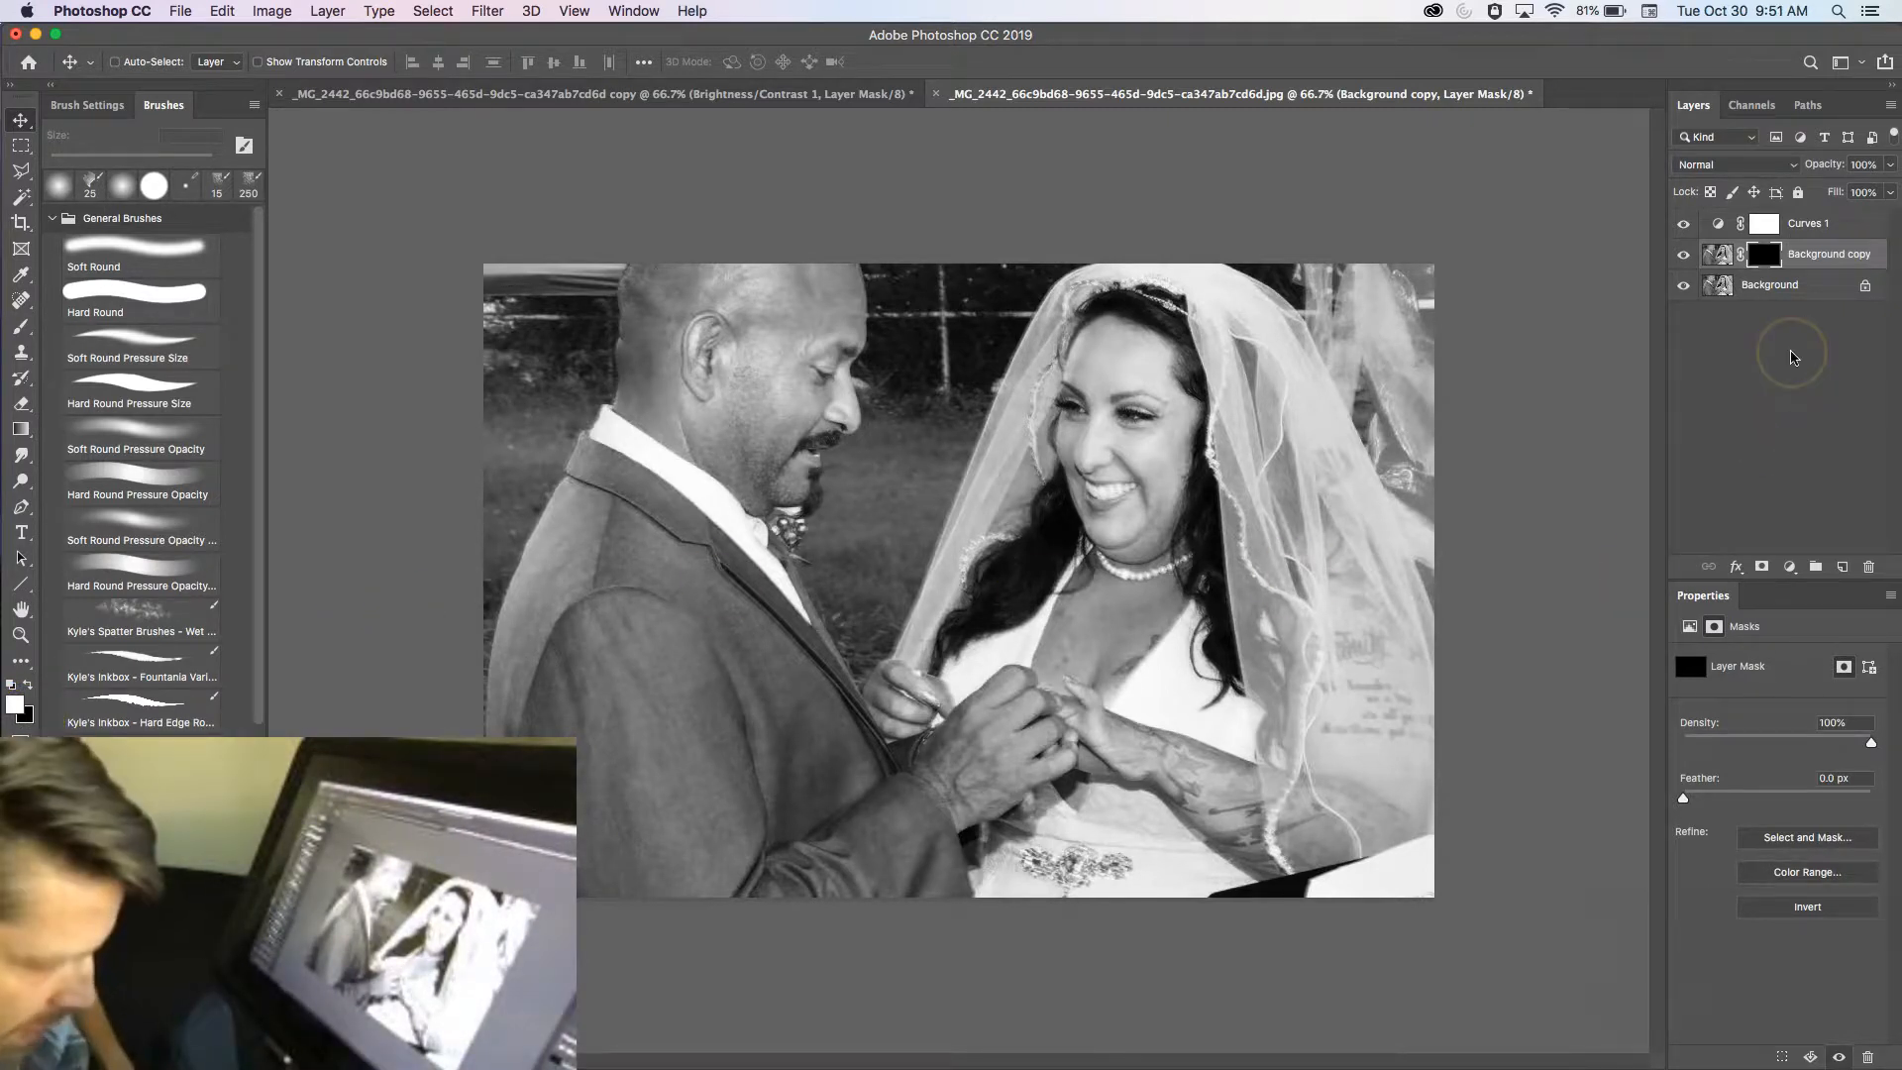
Invert the blurred layer's mask repeatedly between black and white to compare the hidden and revealed blur
key(super+i)
key(super+i)
key(super+i)
key(super+i)
key(super+i)
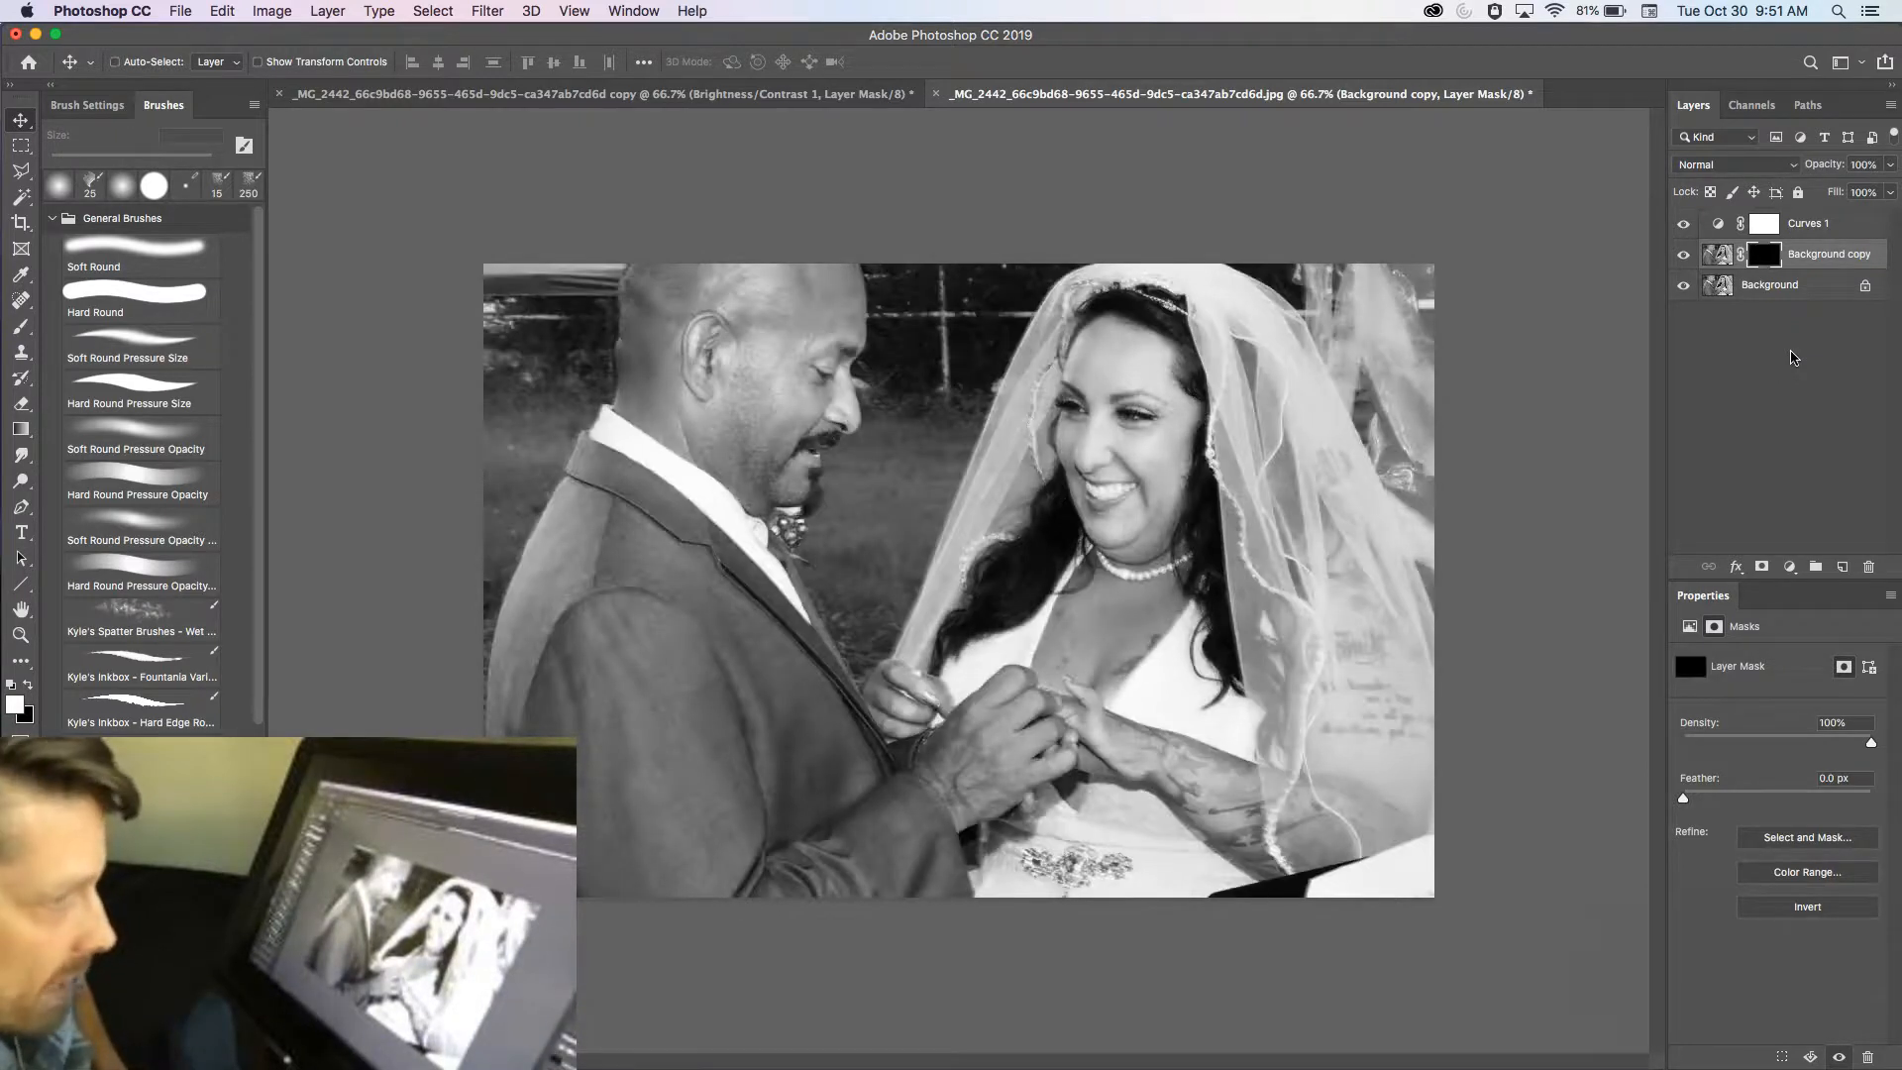
key(super+i)
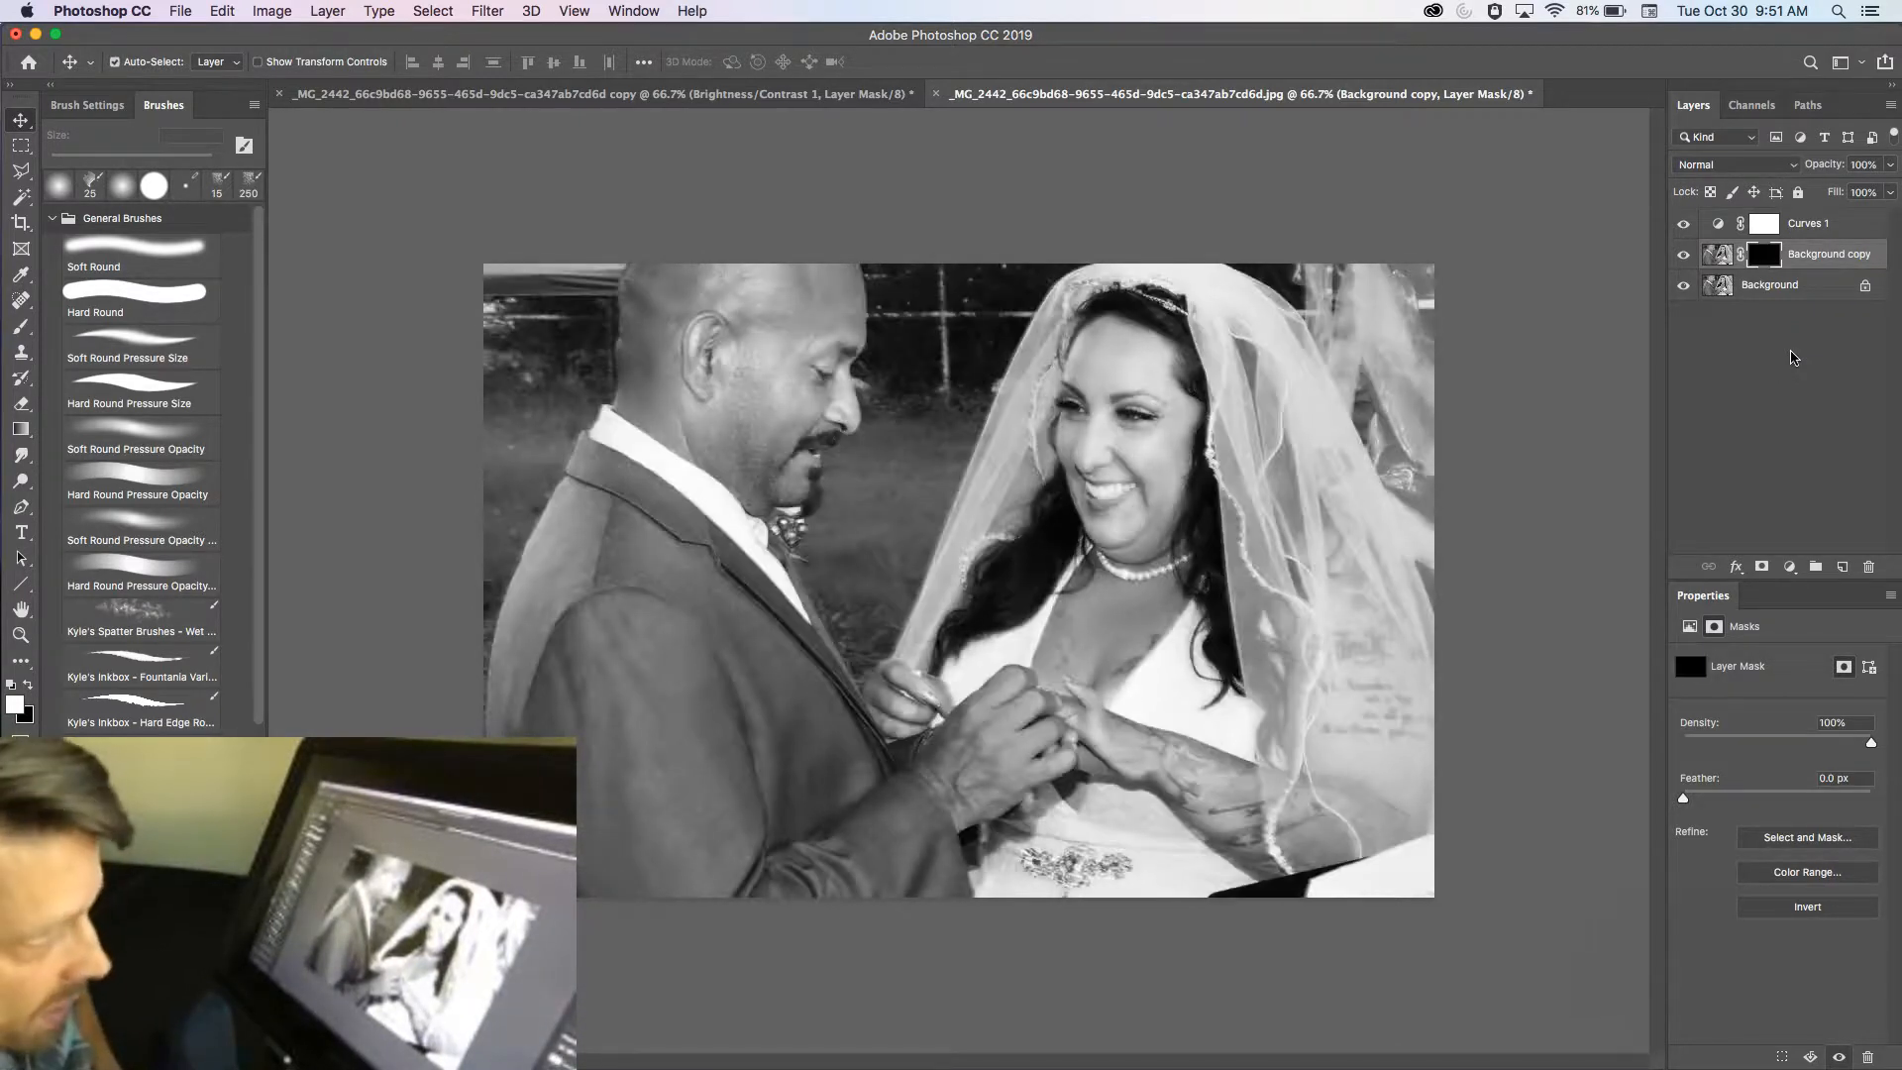
Paint the blur mask white over the background around the couple with an 80 px Soft Round Pressure Opacity brush at 35% opacity
key(super+i)
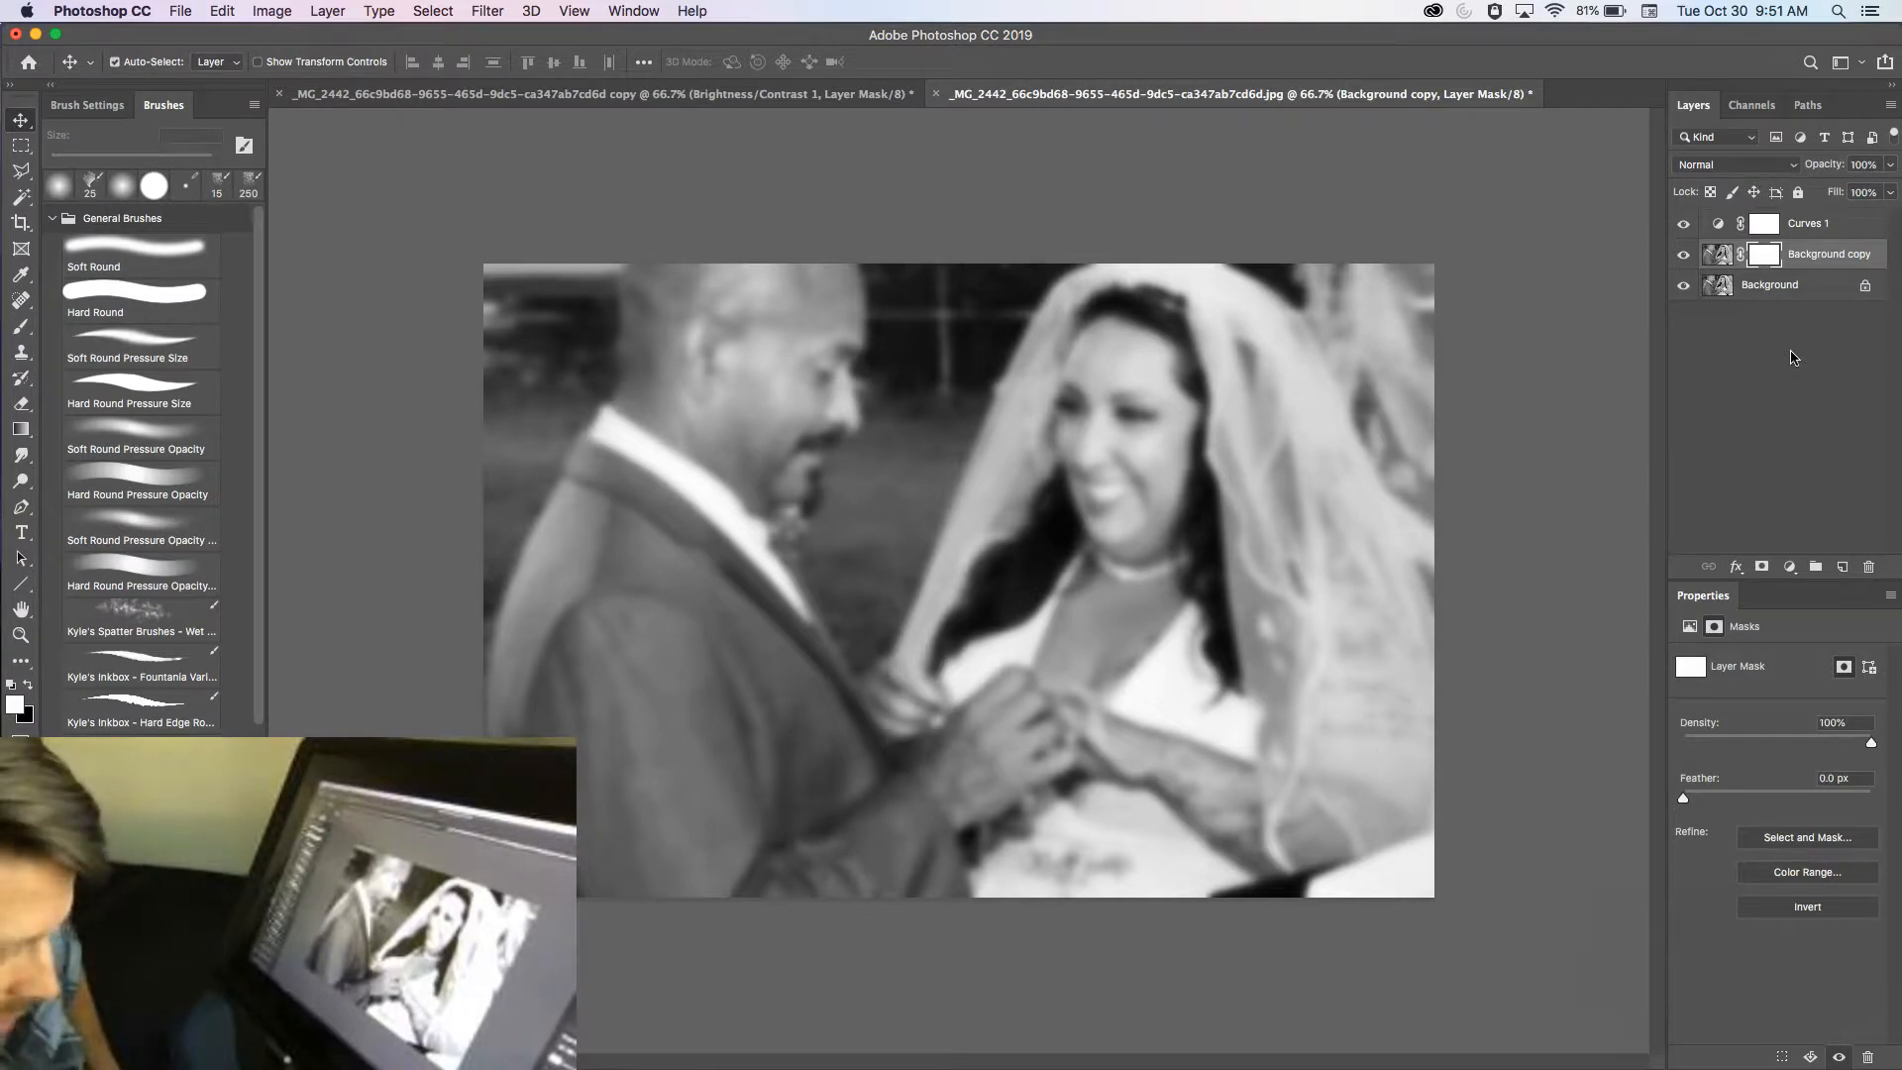
key(super+i)
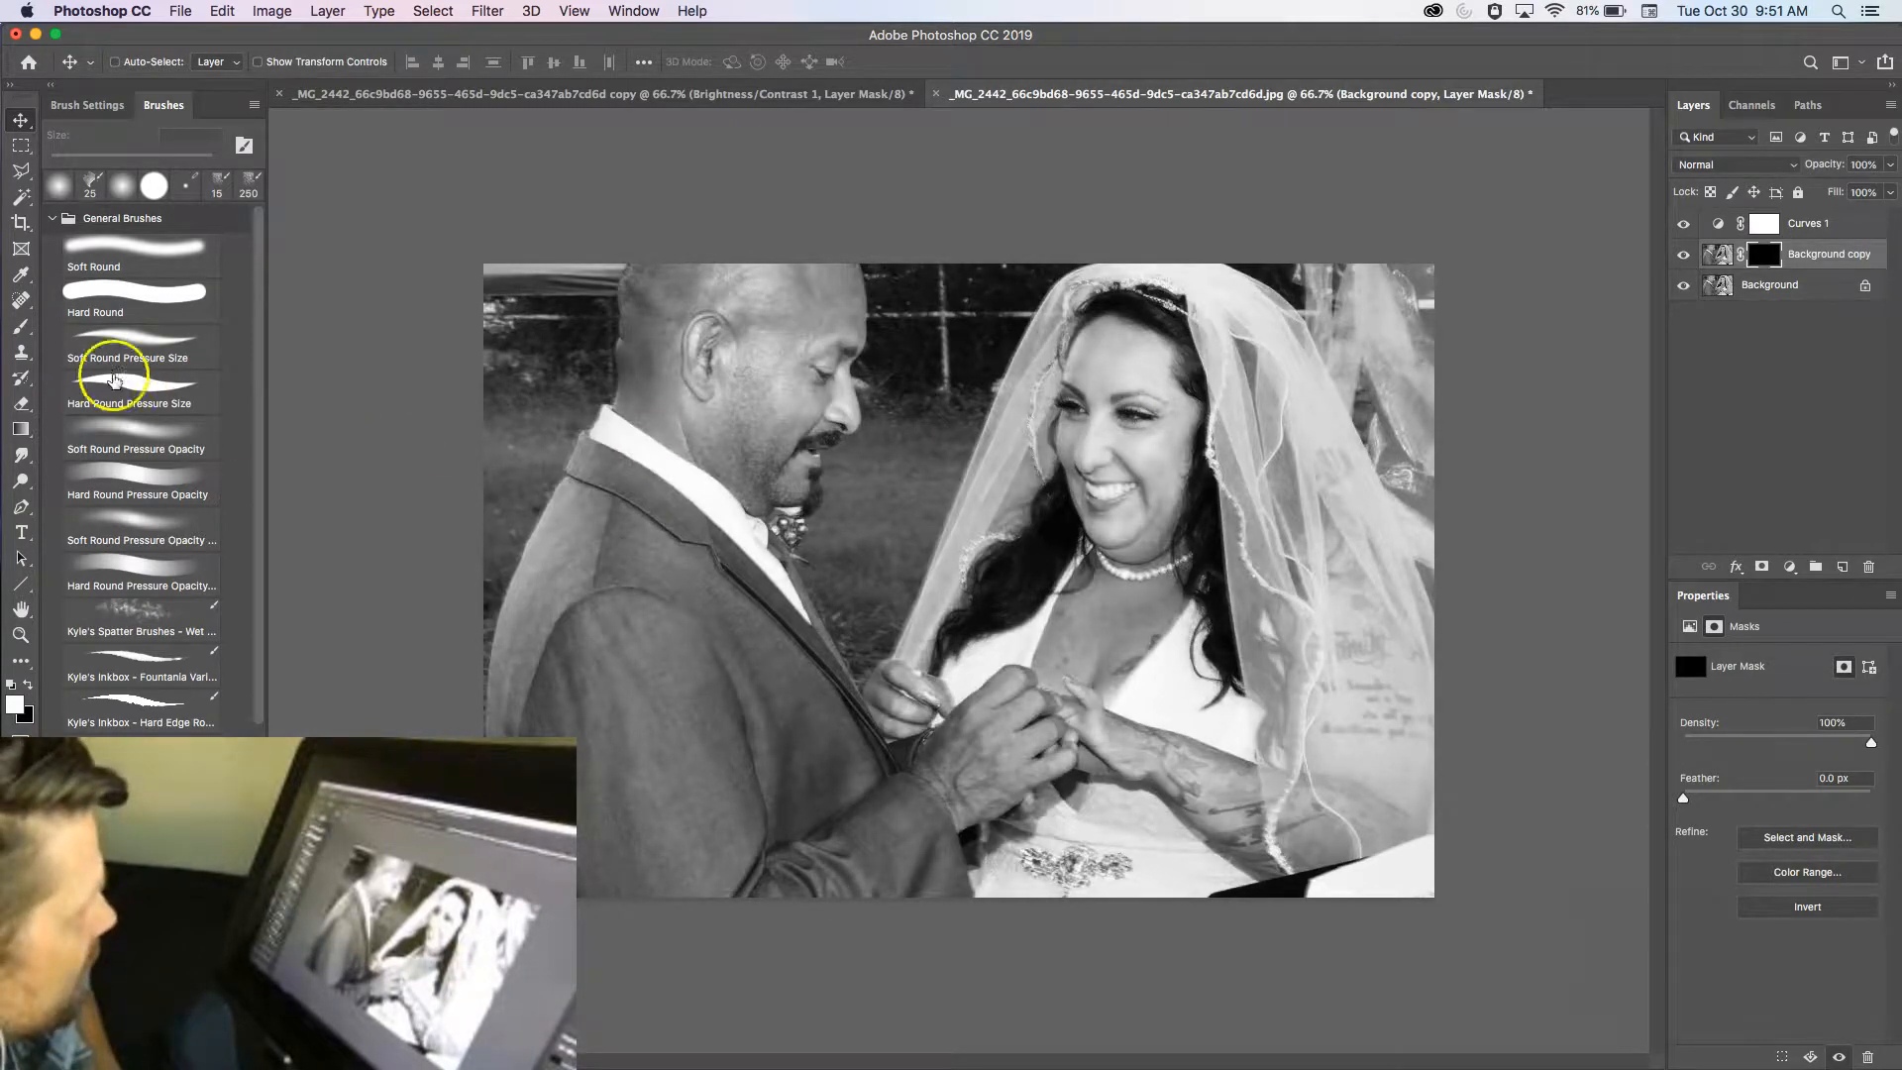
click(21, 327)
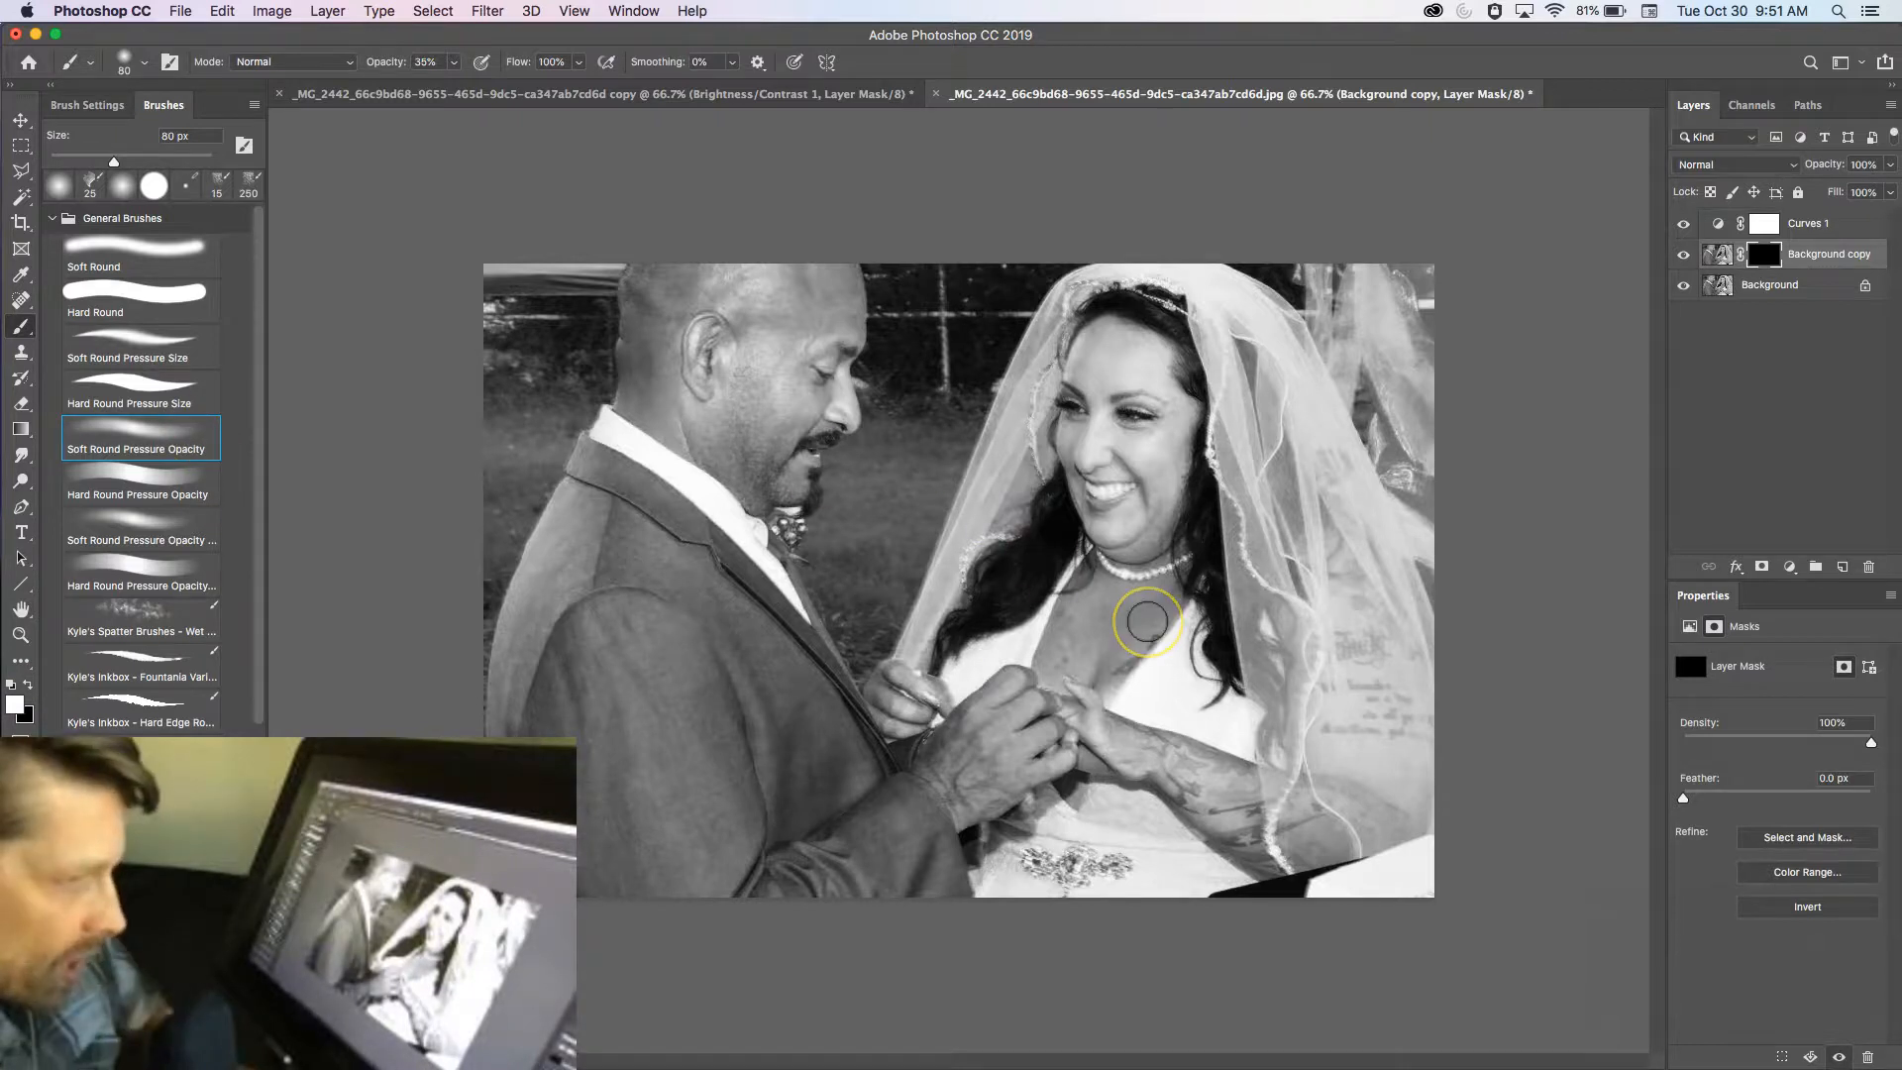
drag(1184, 560, 1188, 512)
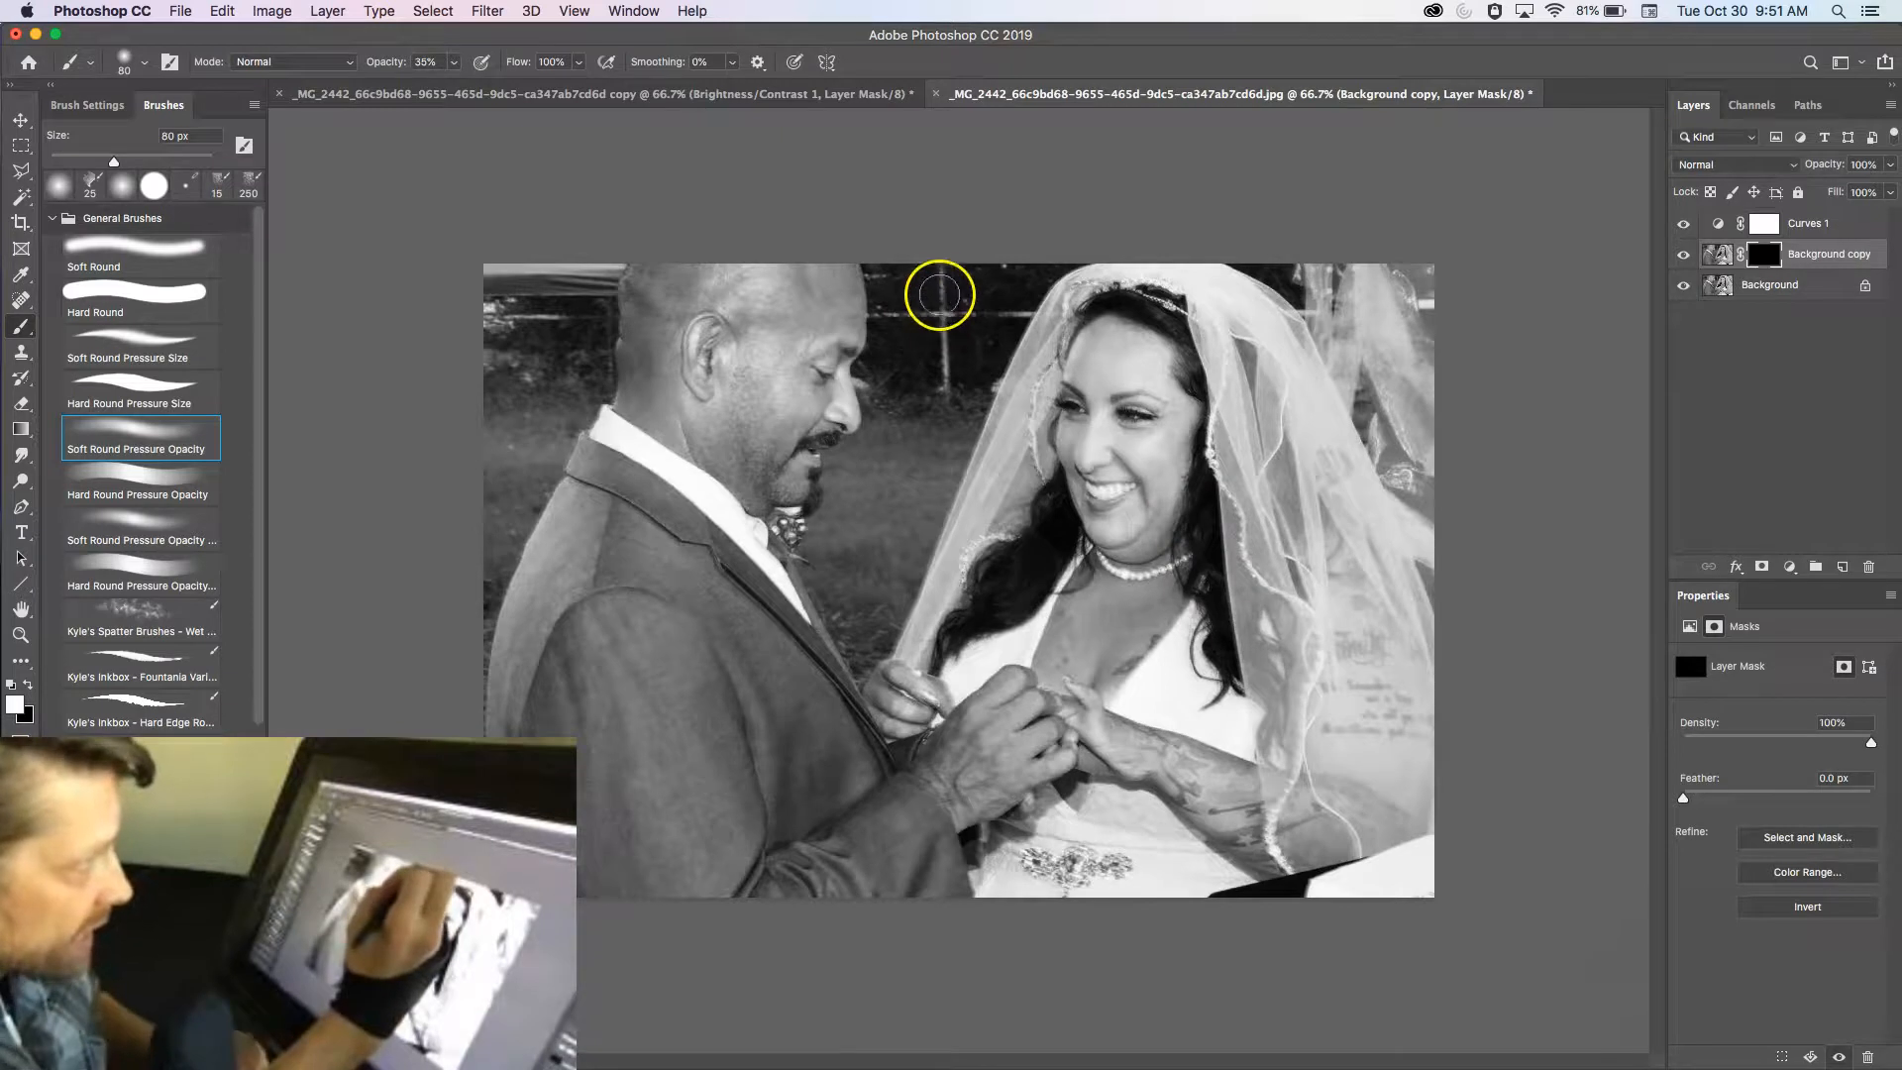
mouse_move(953, 374)
mouse_down()
mouse_move(997, 302)
mouse_move(993, 343)
mouse_up()
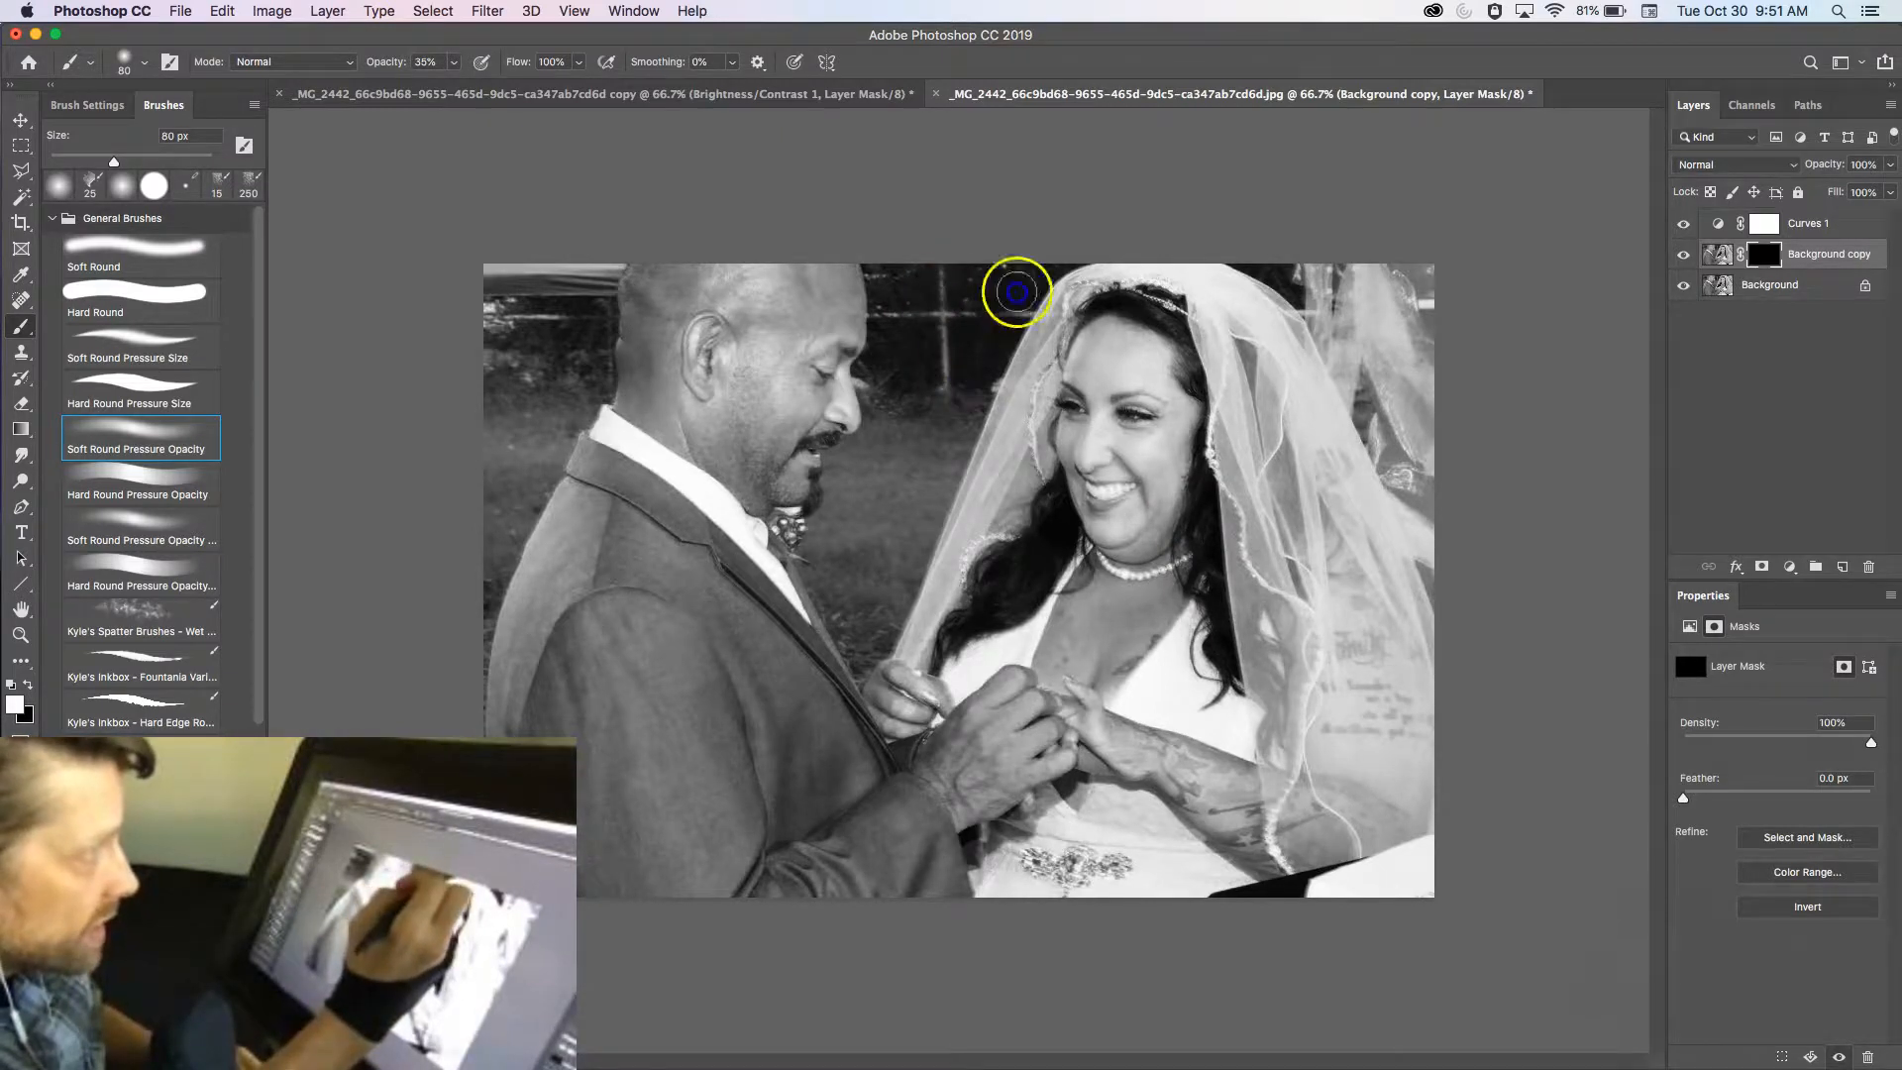
mouse_move(609, 327)
mouse_down()
mouse_move(509, 367)
mouse_move(500, 317)
mouse_move(526, 291)
mouse_move(582, 326)
mouse_up()
mouse_move(527, 403)
mouse_down()
mouse_move(479, 471)
mouse_move(480, 517)
mouse_move(524, 464)
mouse_up()
mouse_move(512, 307)
mouse_down()
mouse_move(544, 280)
mouse_move(533, 180)
mouse_up()
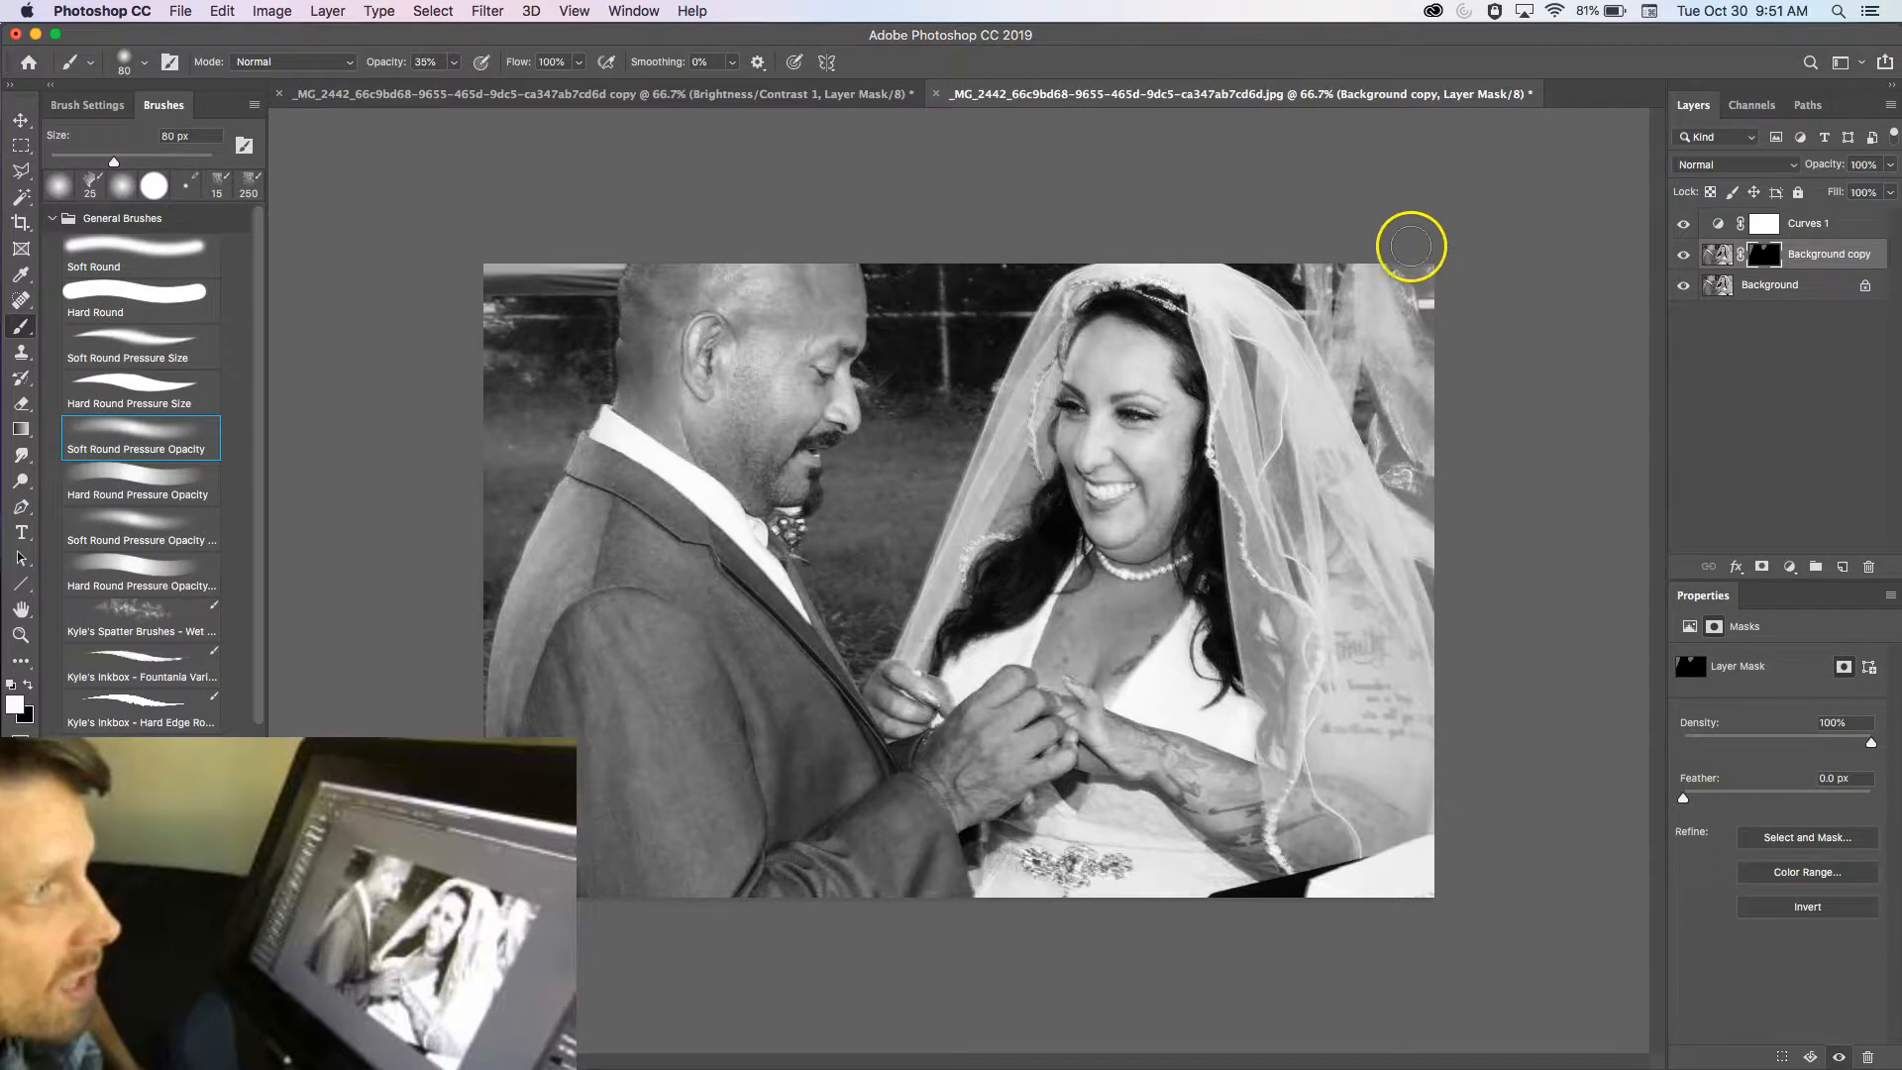
Raise the brush opacity to 100% and paint the blur over the background behind the groom and between the couple
click(454, 61)
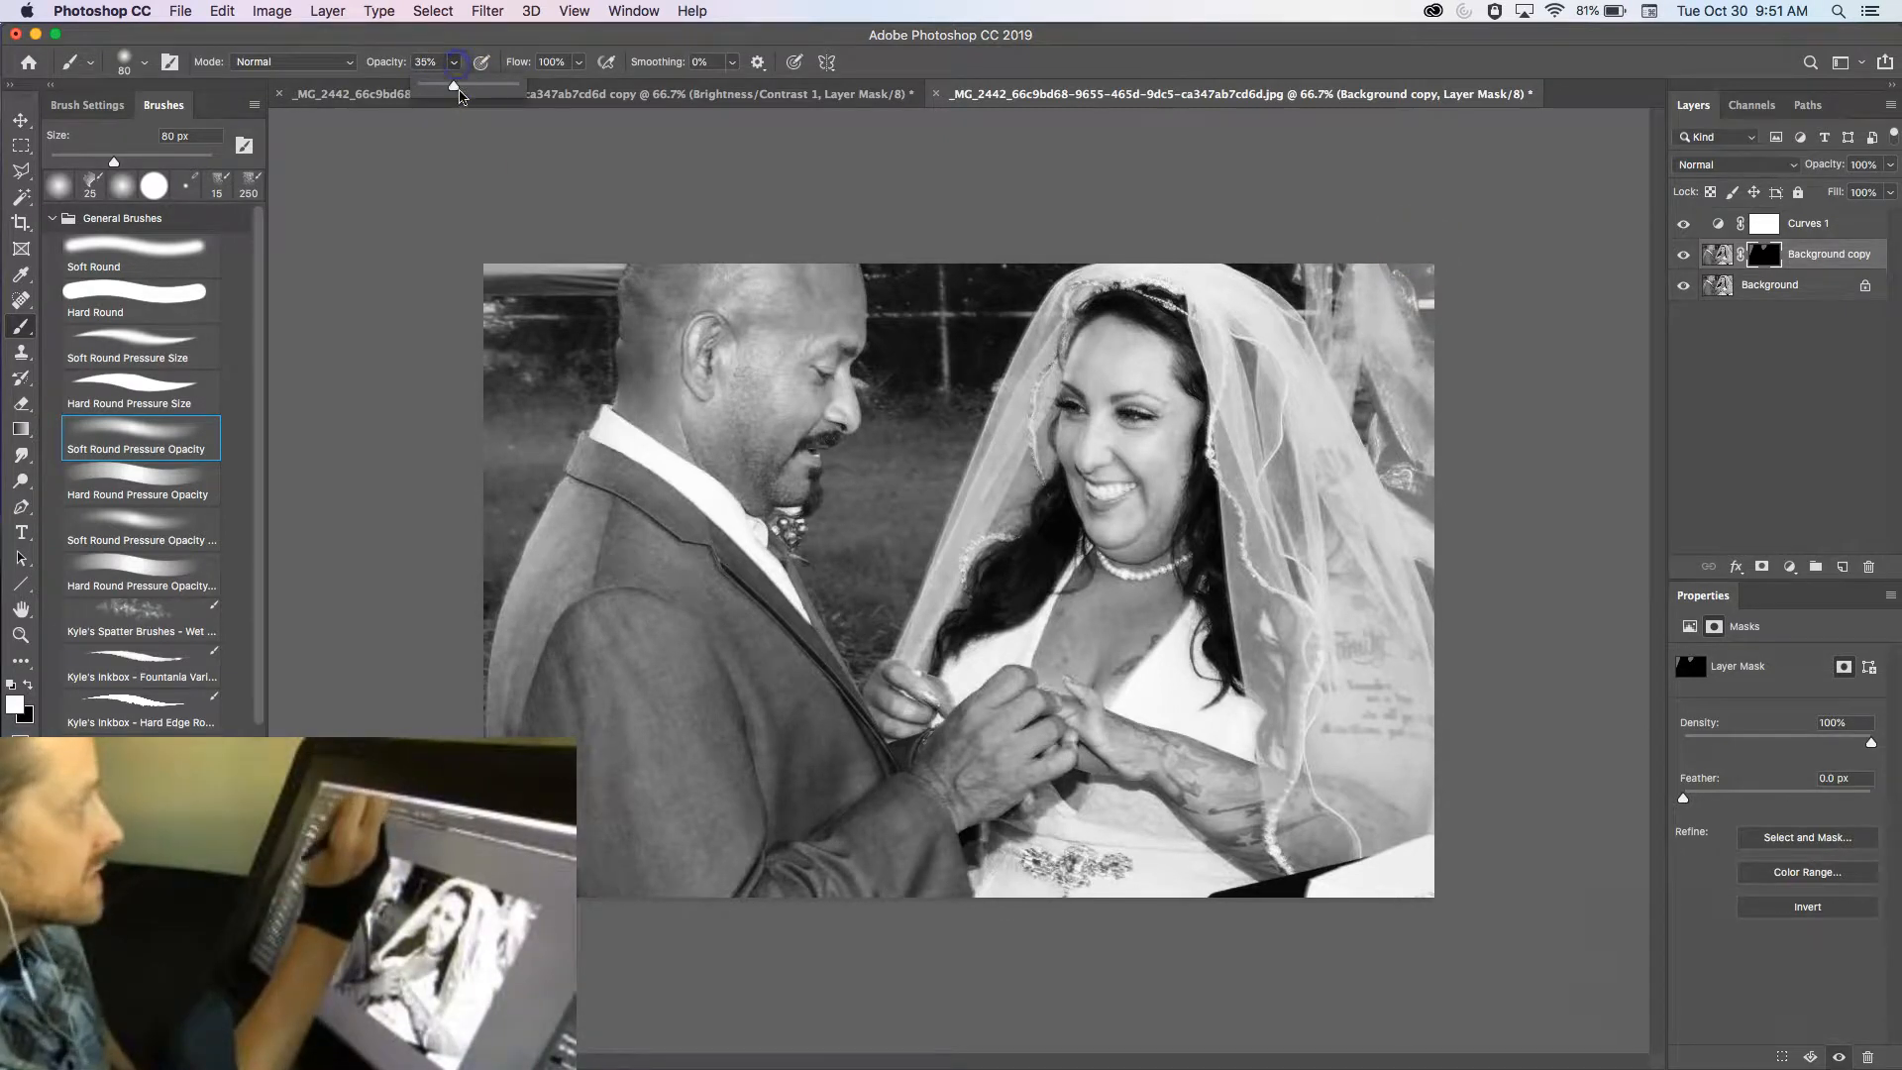
click(707, 100)
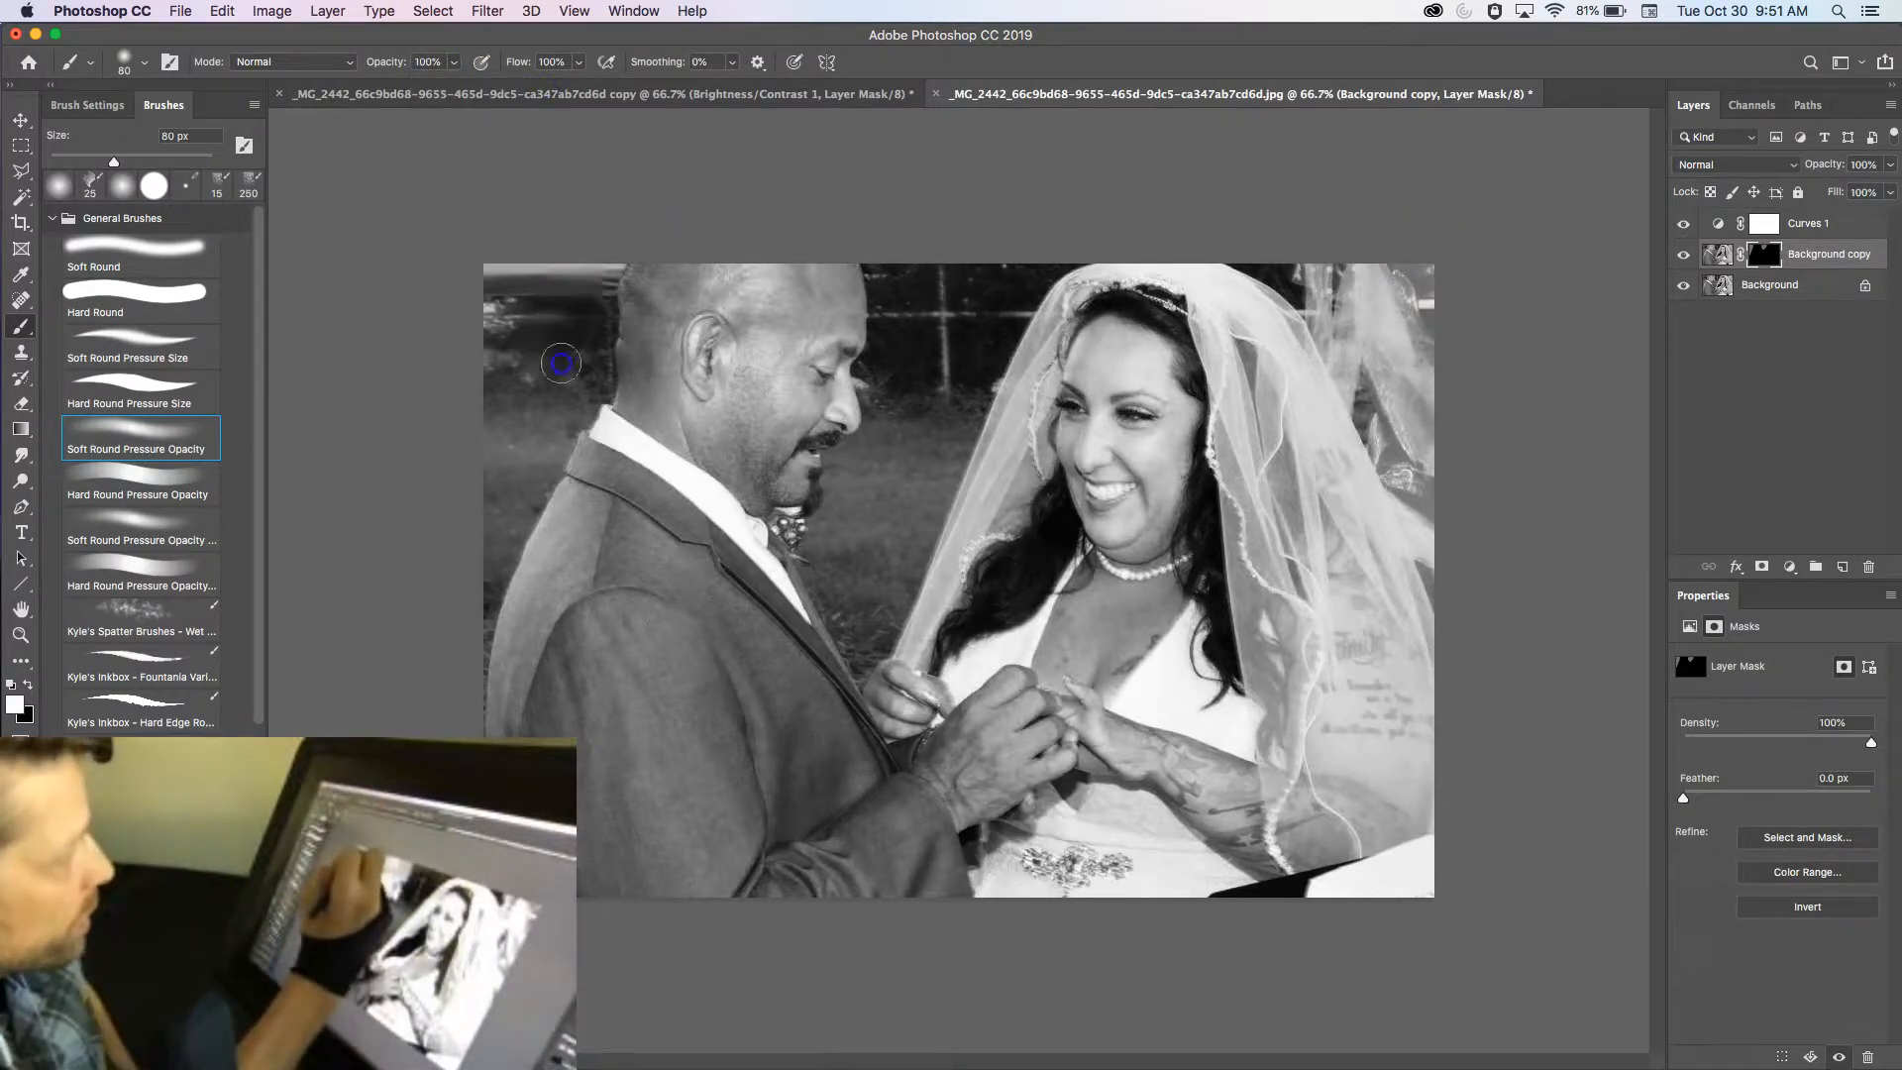
drag(592, 278, 588, 297)
mouse_move(547, 418)
mouse_down()
mouse_move(522, 371)
mouse_move(484, 407)
mouse_up()
drag(520, 279, 481, 279)
mouse_move(921, 279)
mouse_down()
mouse_move(918, 408)
mouse_move(939, 433)
mouse_up()
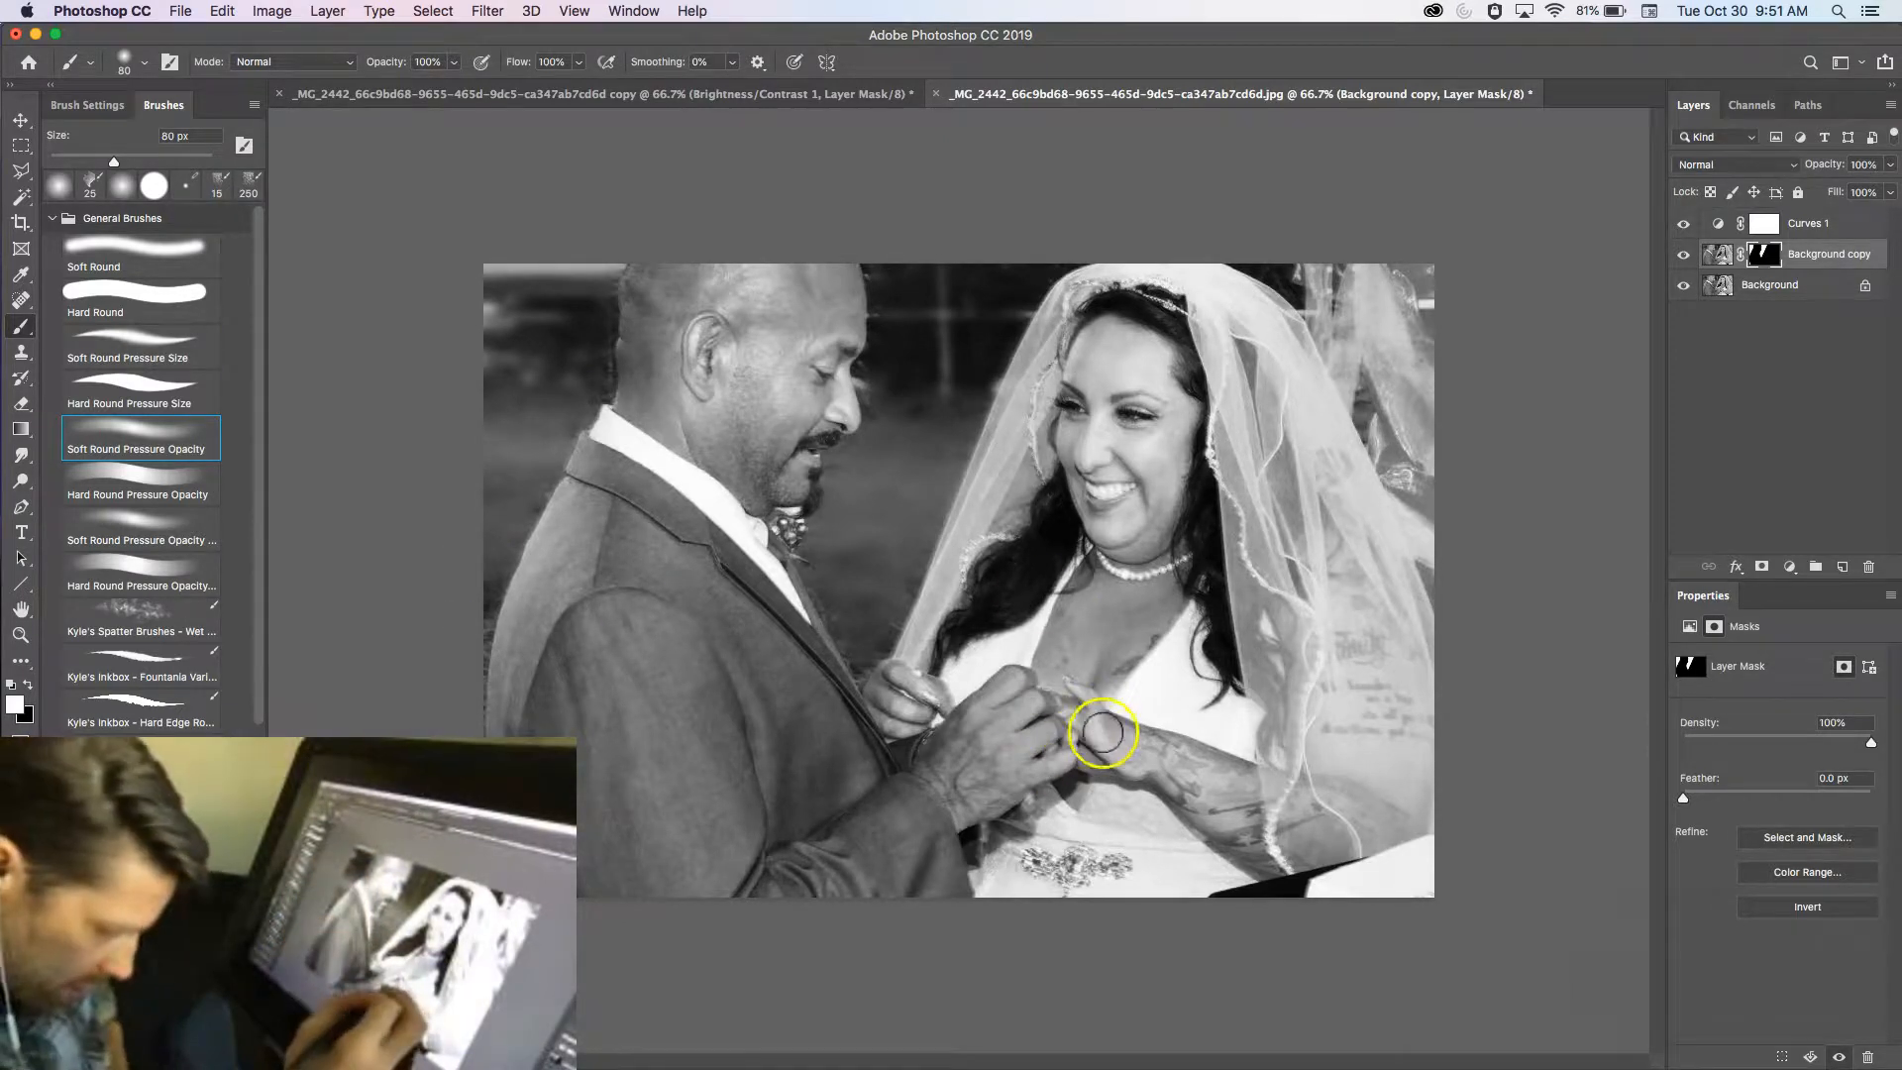
Reduce the brush to 10 px and paint the blur into the background along the groom's forehead and nose
key(bracketleft)
key(bracketleft)
key(bracketleft)
key(bracketleft)
key(bracketleft)
key(bracketleft)
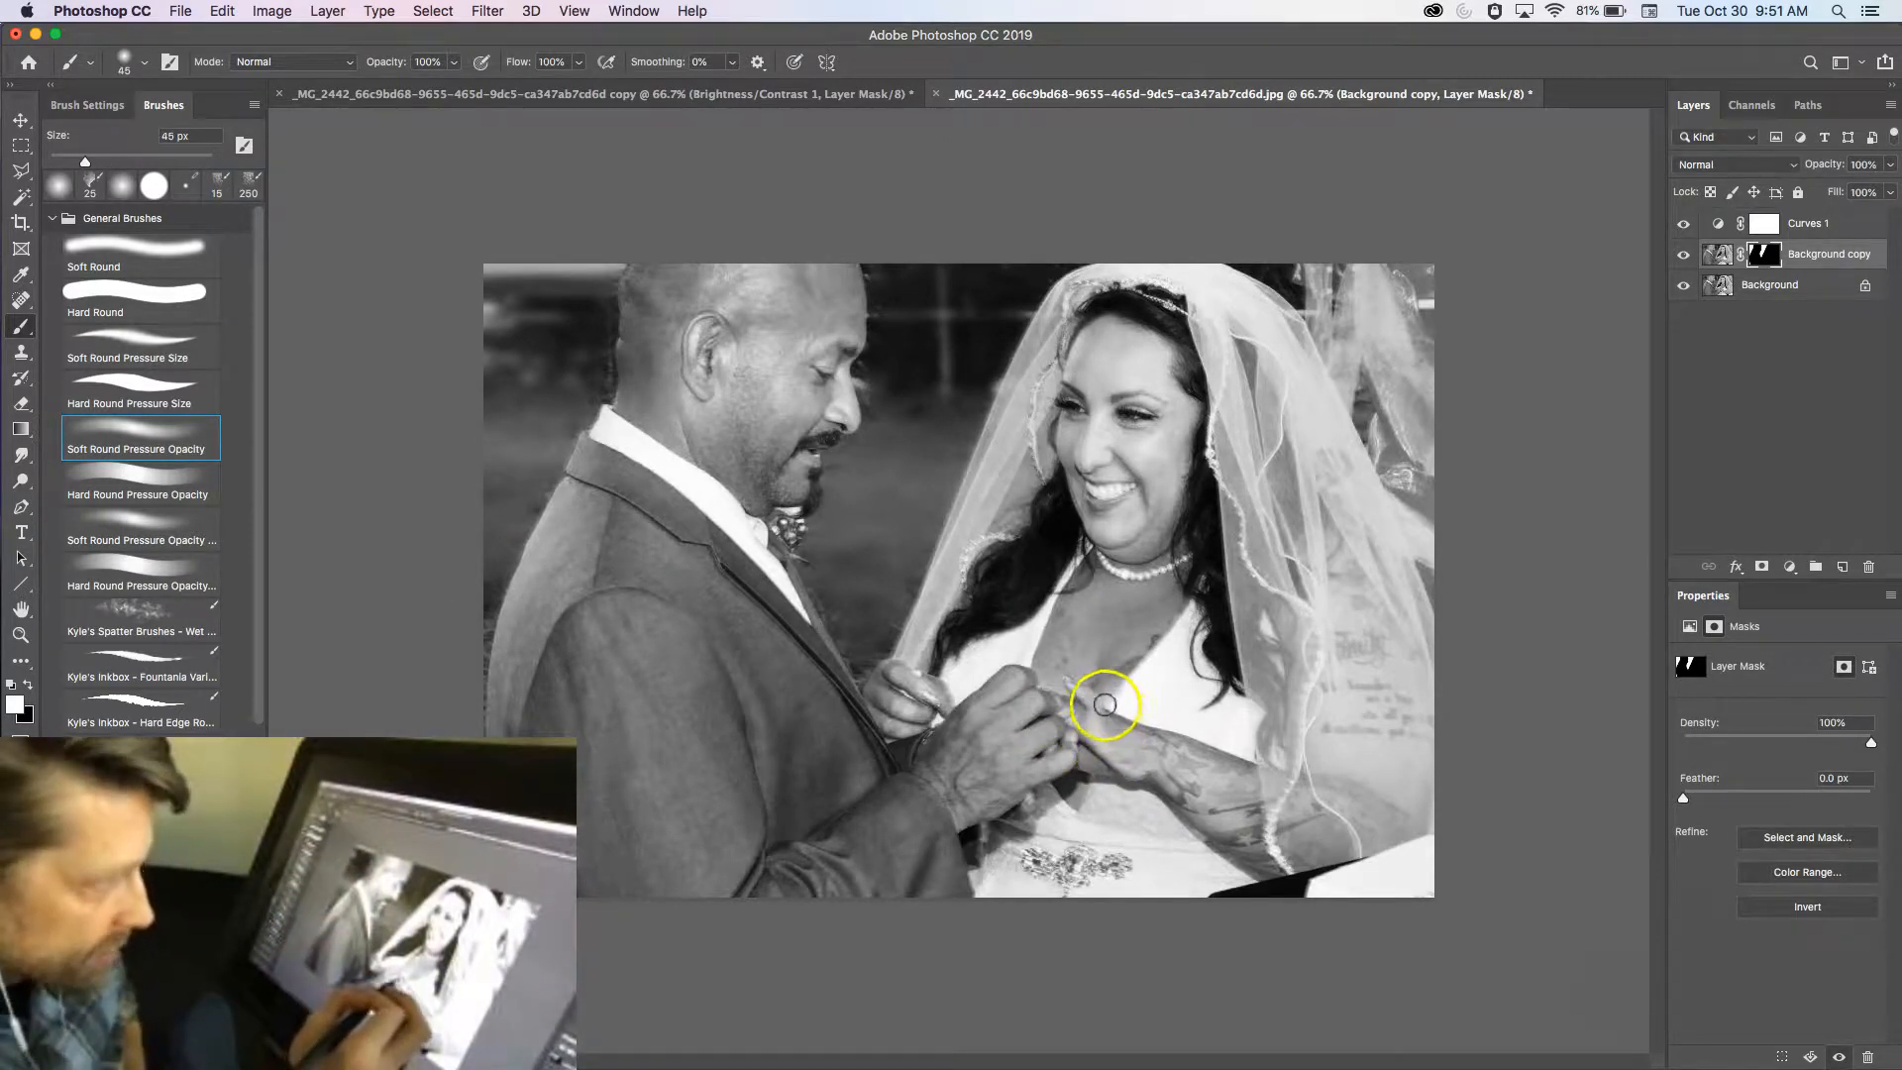
key(bracketleft)
key(bracketleft)
key(bracketleft)
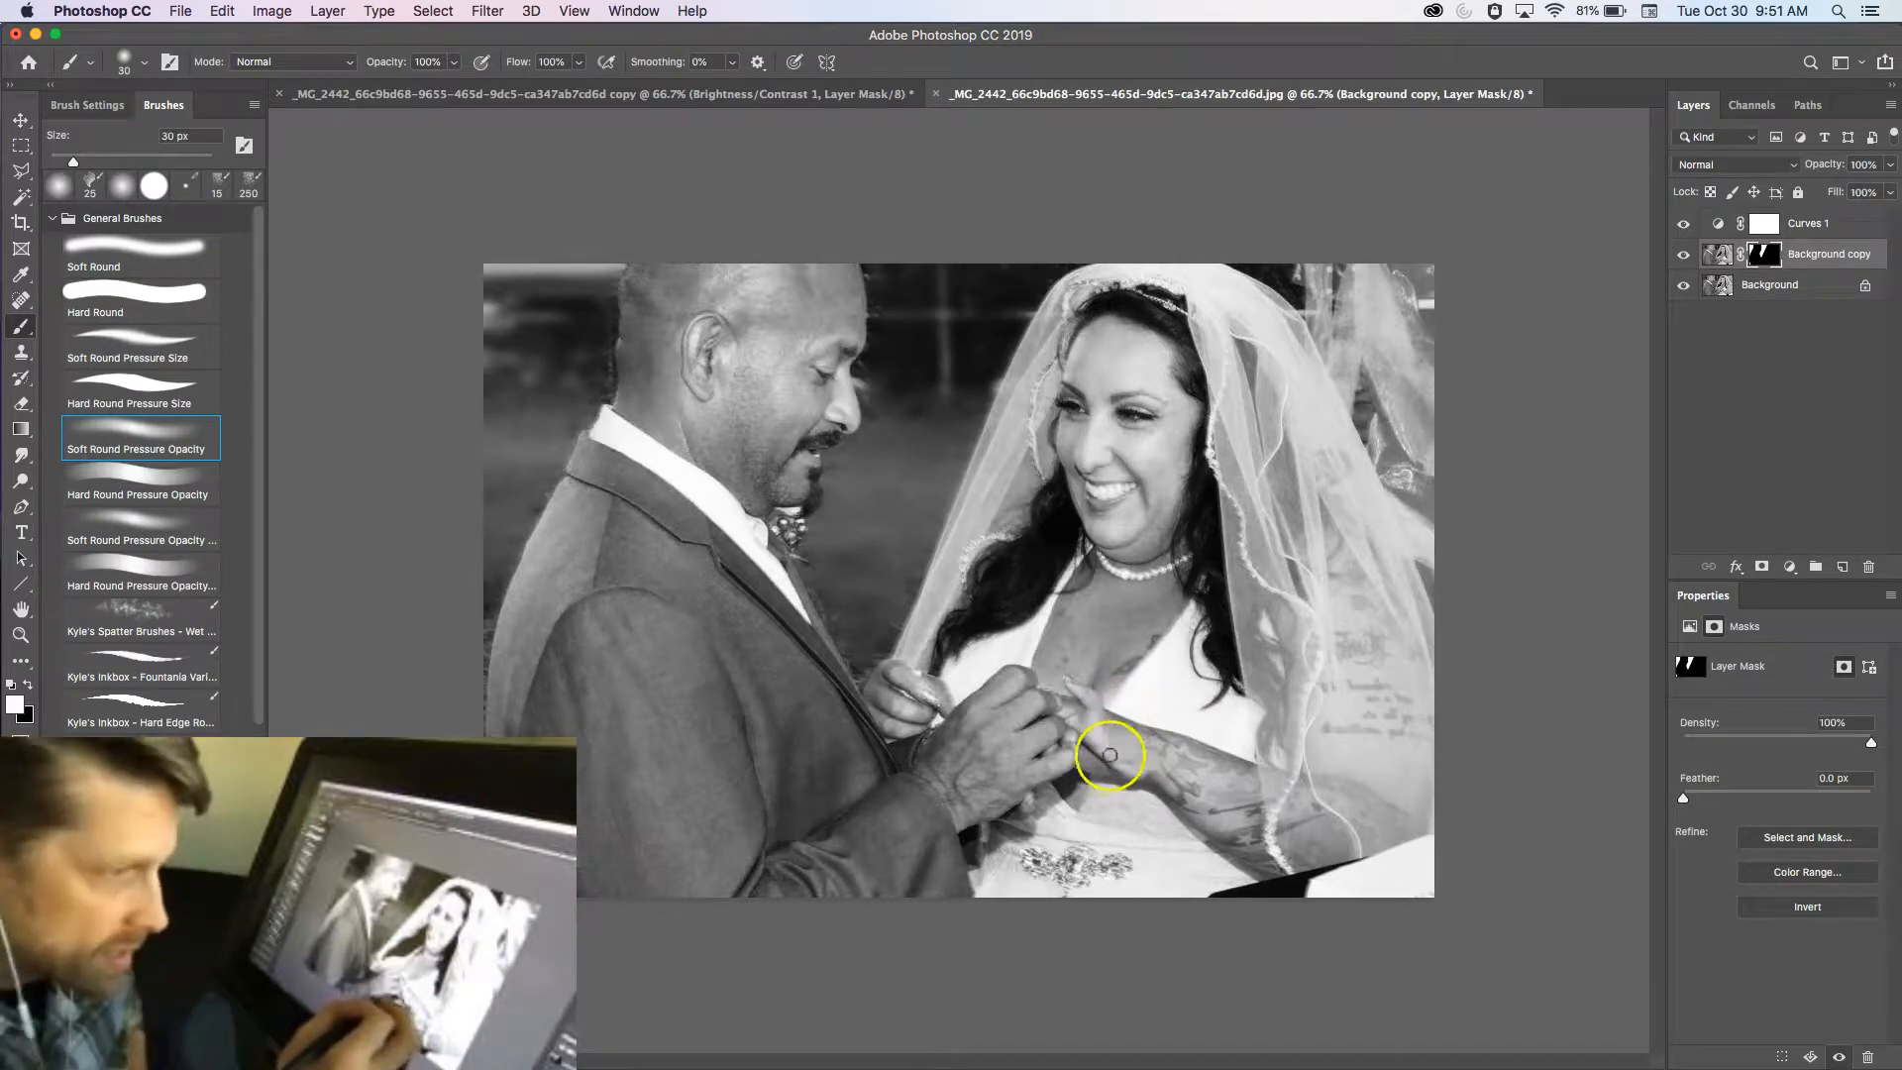
super+click(920, 381)
super+click(919, 381)
drag(913, 434, 943, 454)
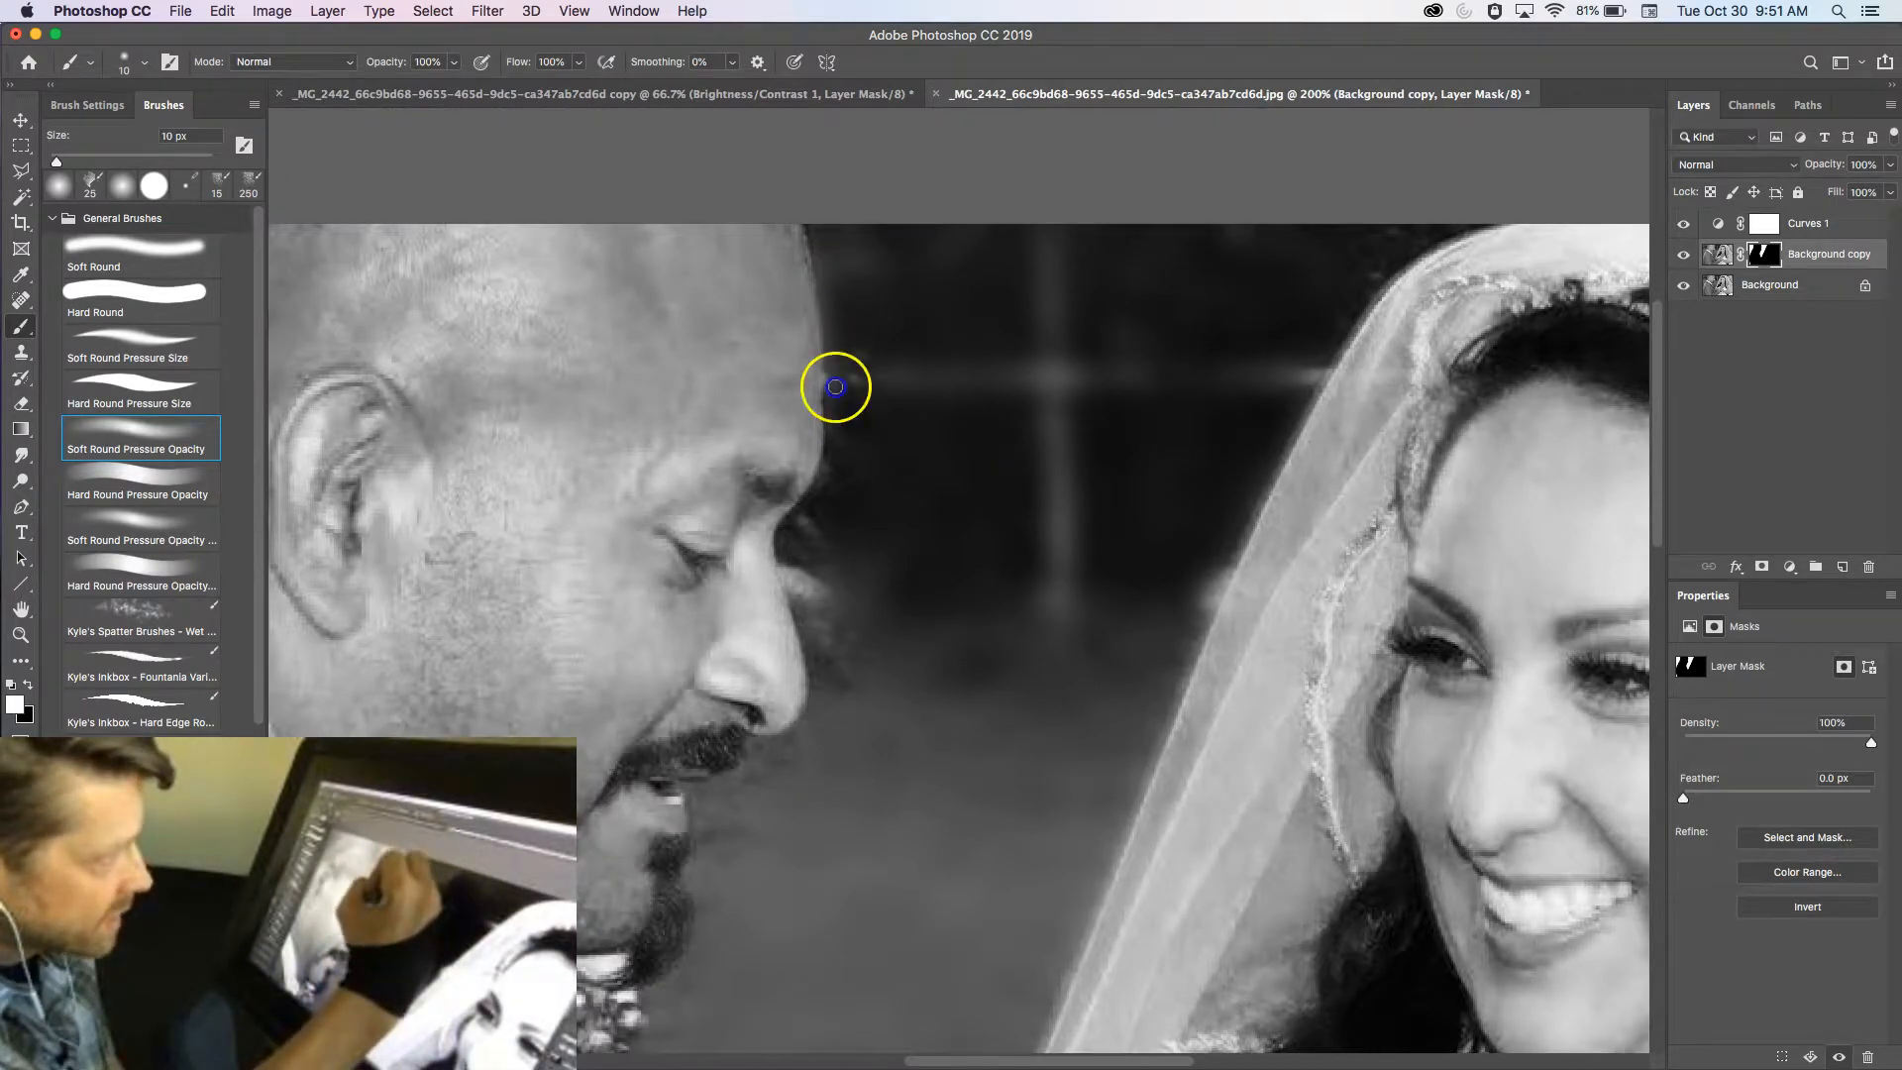
mouse_move(832, 373)
mouse_down()
mouse_move(829, 471)
mouse_move(788, 577)
mouse_move(817, 666)
mouse_up()
drag(822, 644, 826, 670)
mouse_move(825, 686)
mouse_down()
mouse_move(837, 640)
mouse_move(828, 551)
mouse_up()
drag(870, 642, 875, 601)
drag(866, 375, 845, 309)
drag(846, 219, 925, 324)
drag(871, 518, 885, 541)
drag(810, 701, 810, 721)
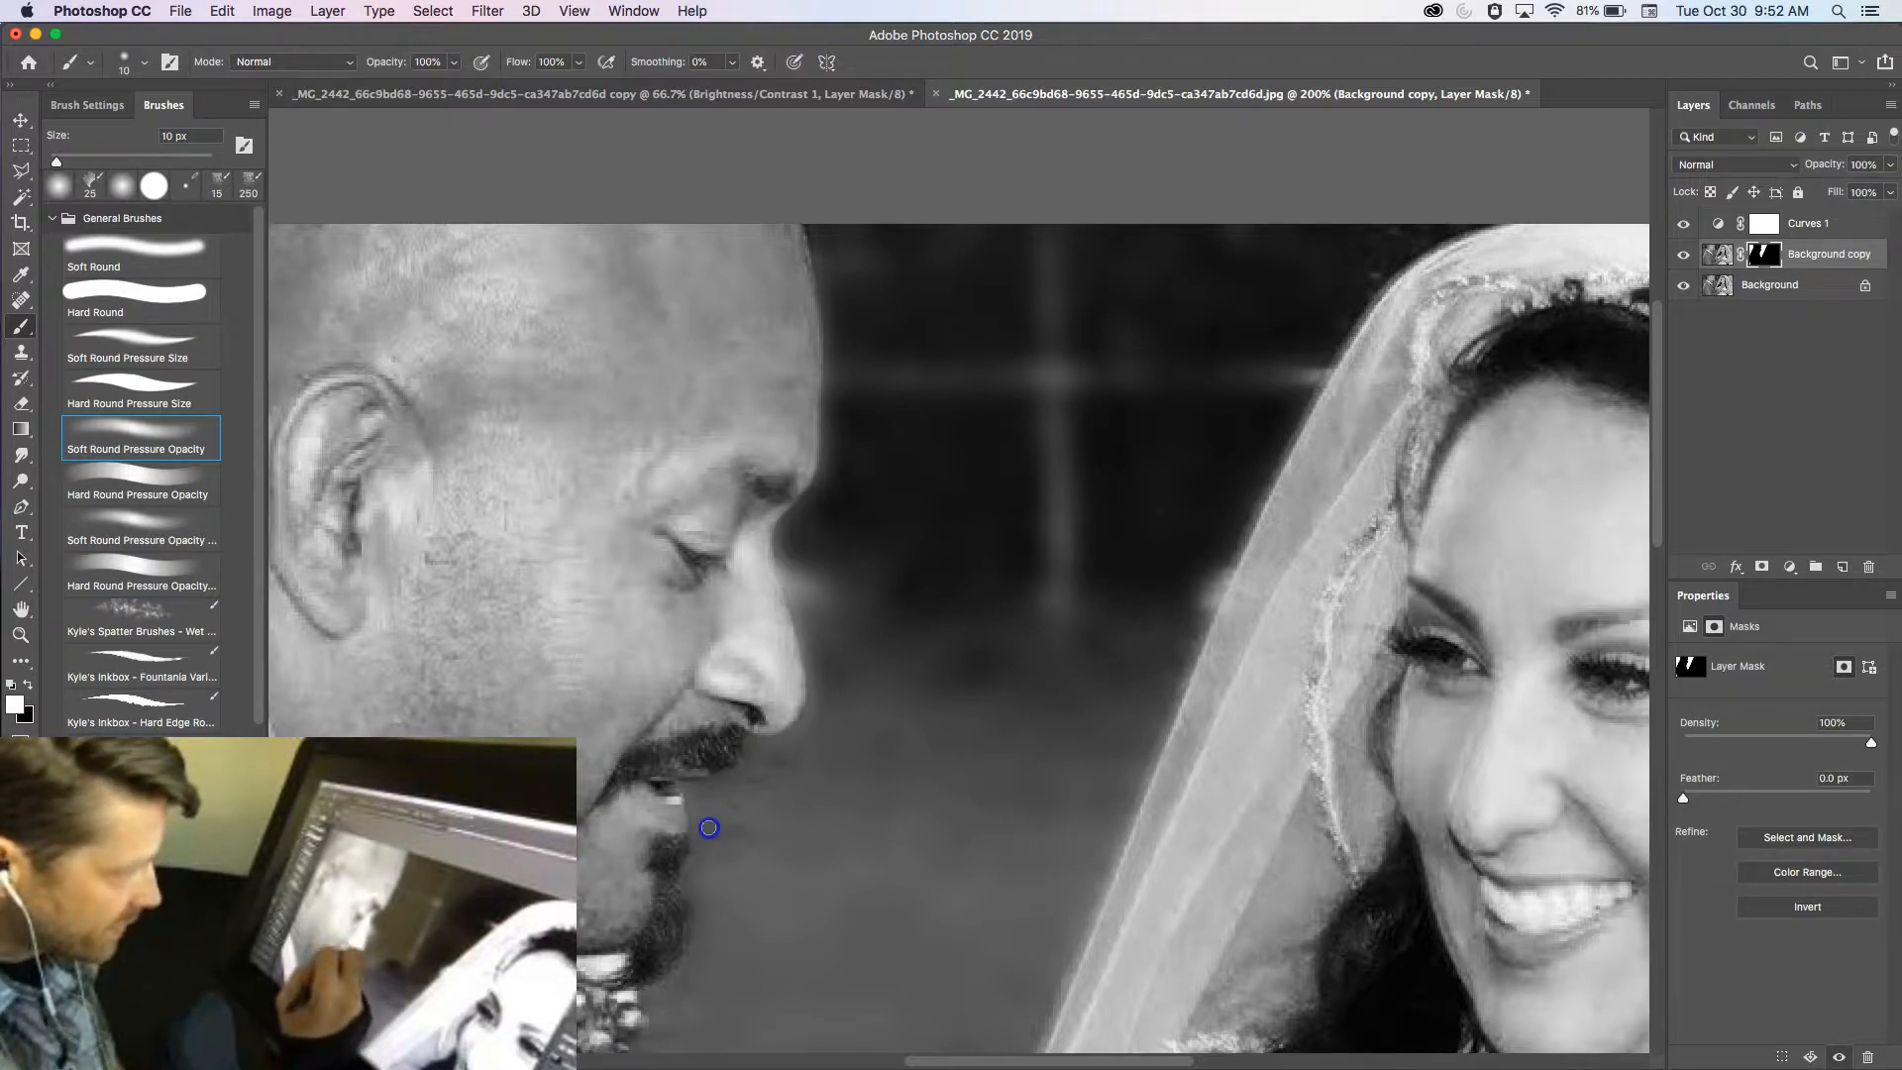
Paint the blur along the groom's mouth and beard, over his boutonniere, and down the edge of his lapel
mouse_move(720, 827)
mouse_down()
mouse_move(729, 919)
mouse_move(818, 744)
mouse_move(750, 847)
mouse_move(756, 882)
mouse_move(795, 891)
mouse_up()
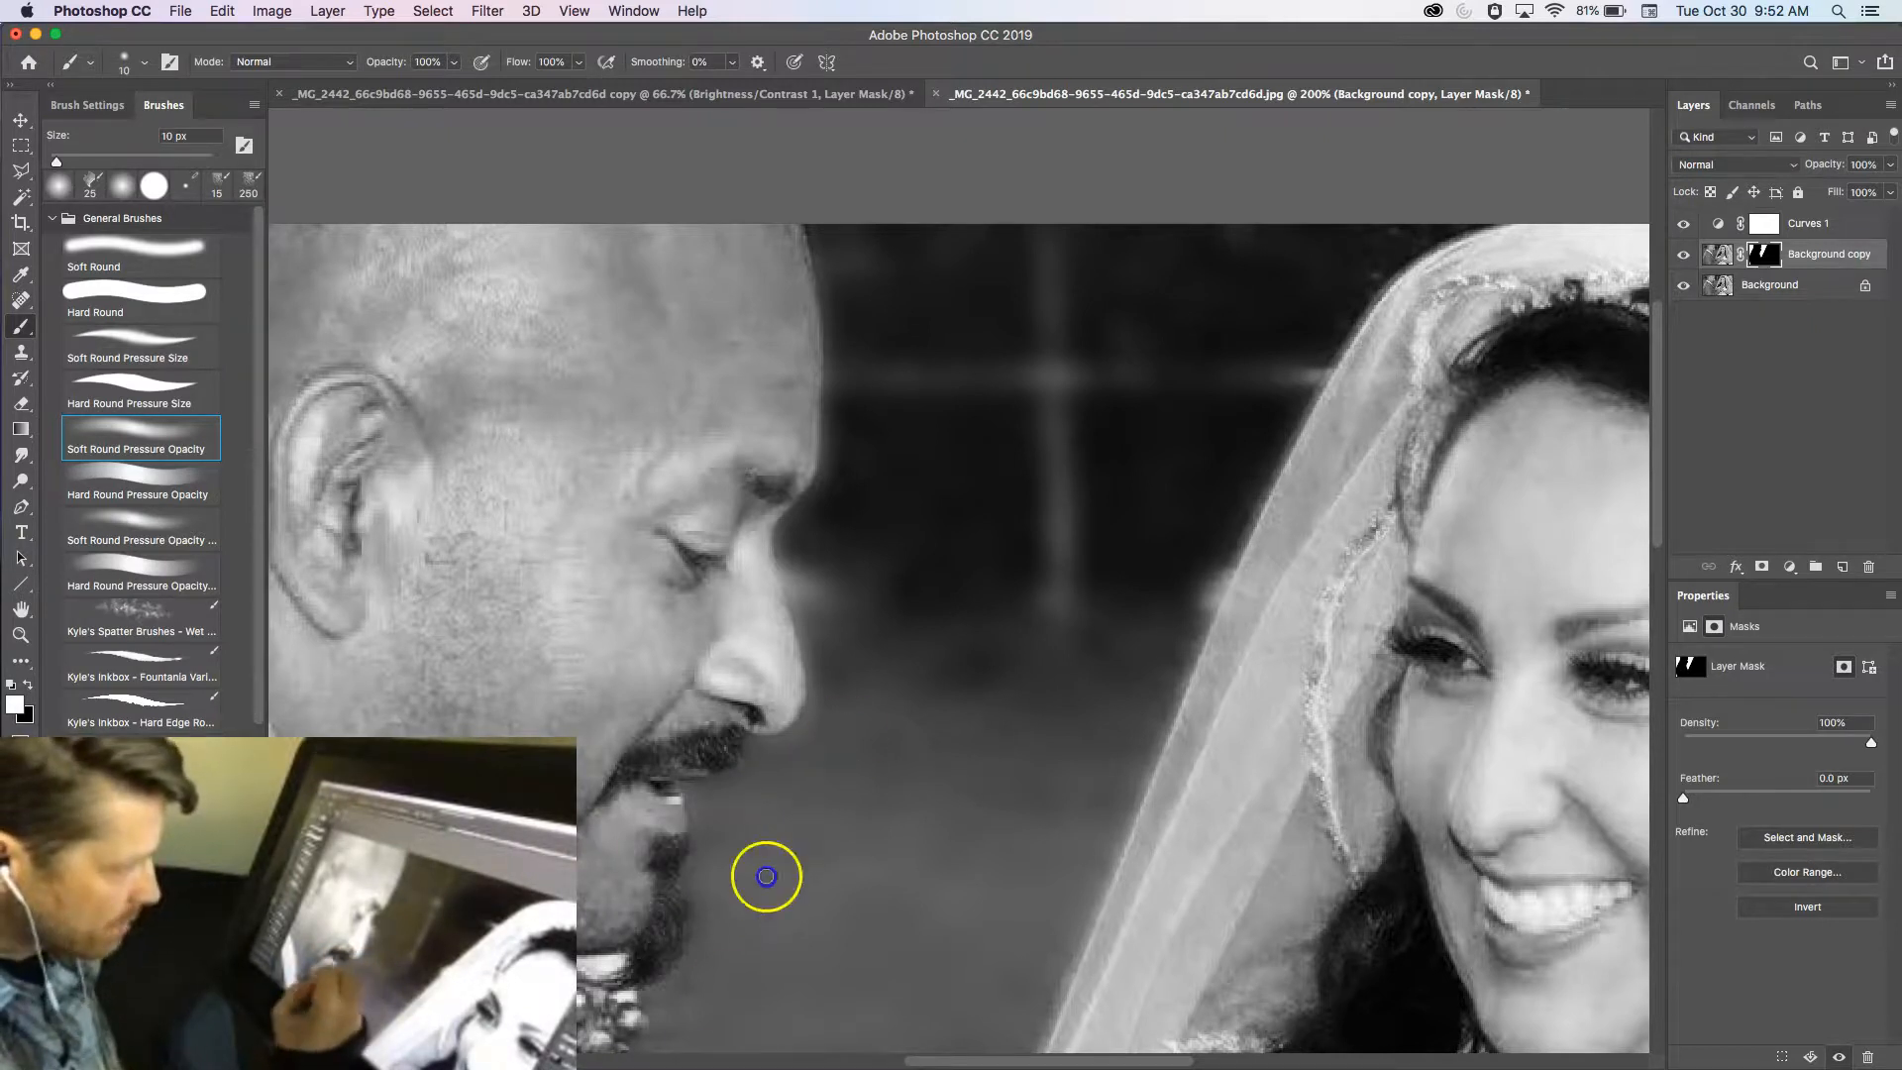
drag(858, 836, 1032, 460)
drag(900, 550, 886, 574)
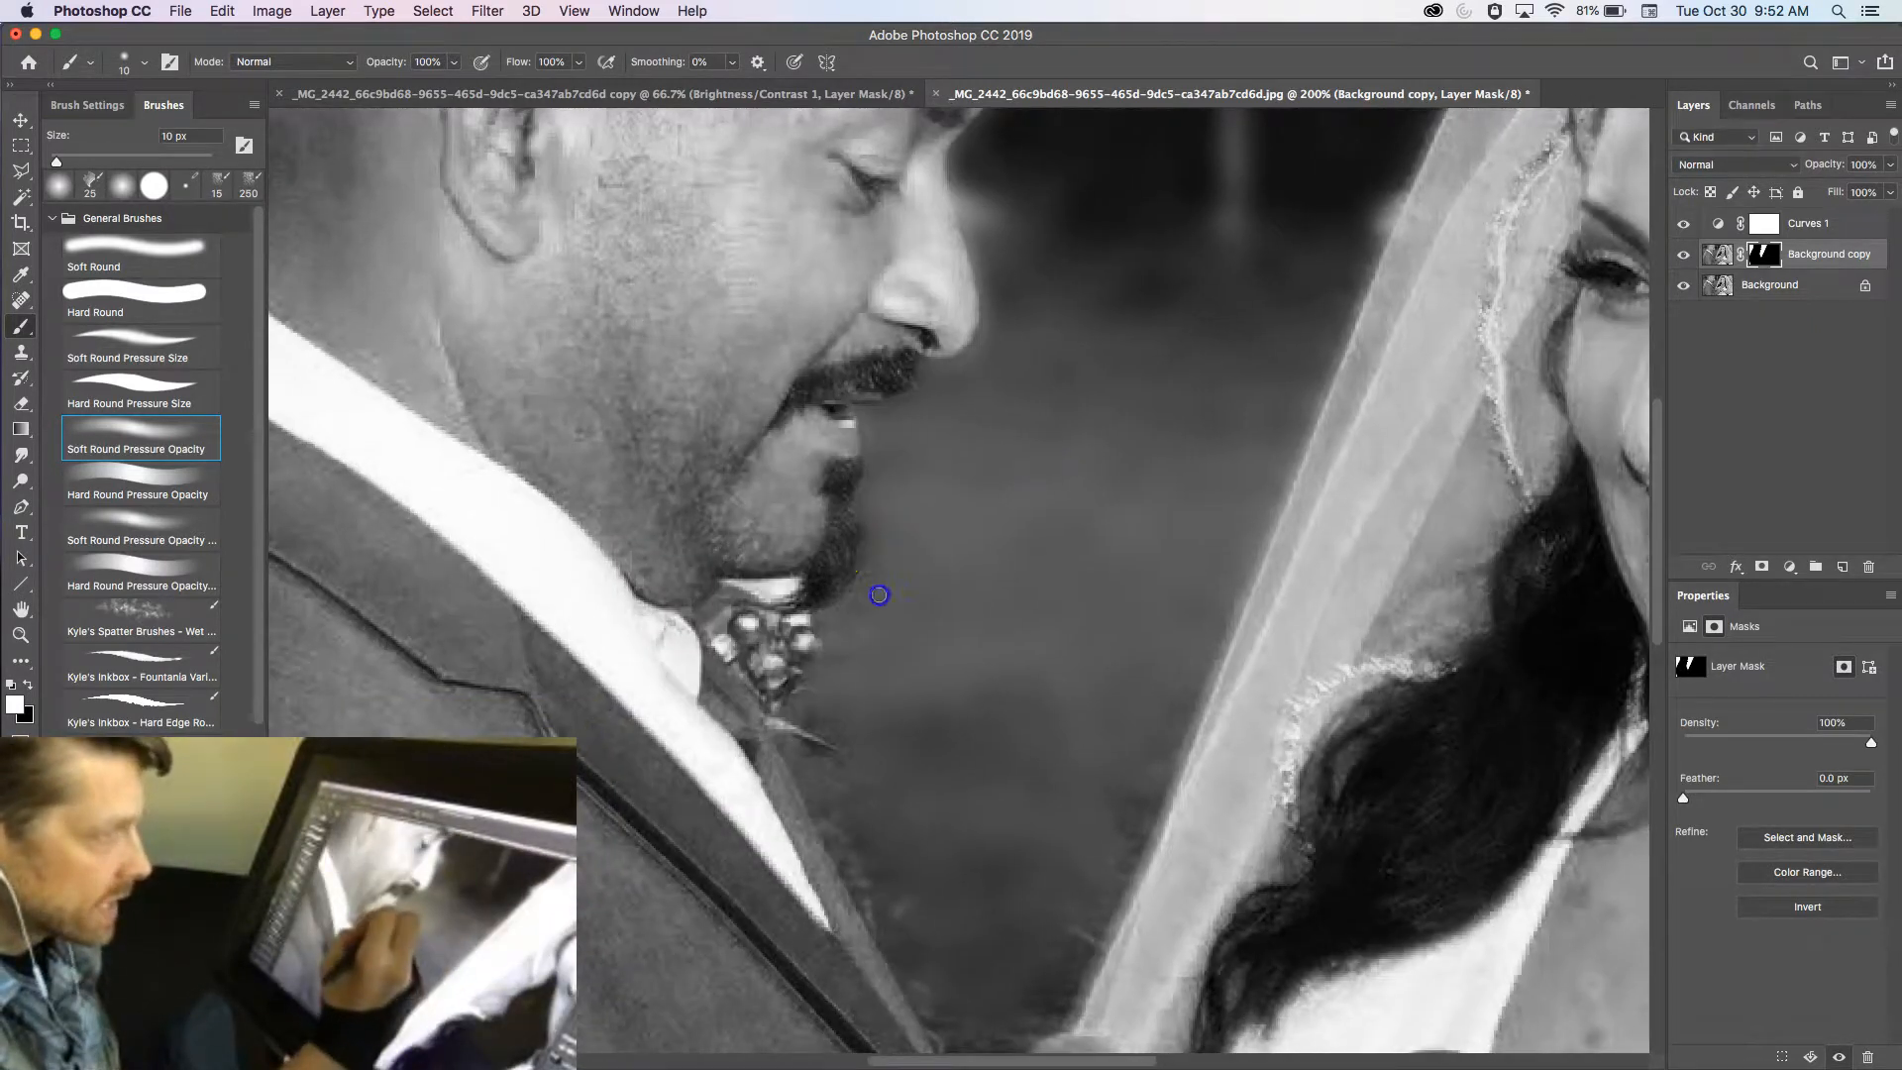
drag(755, 618, 788, 680)
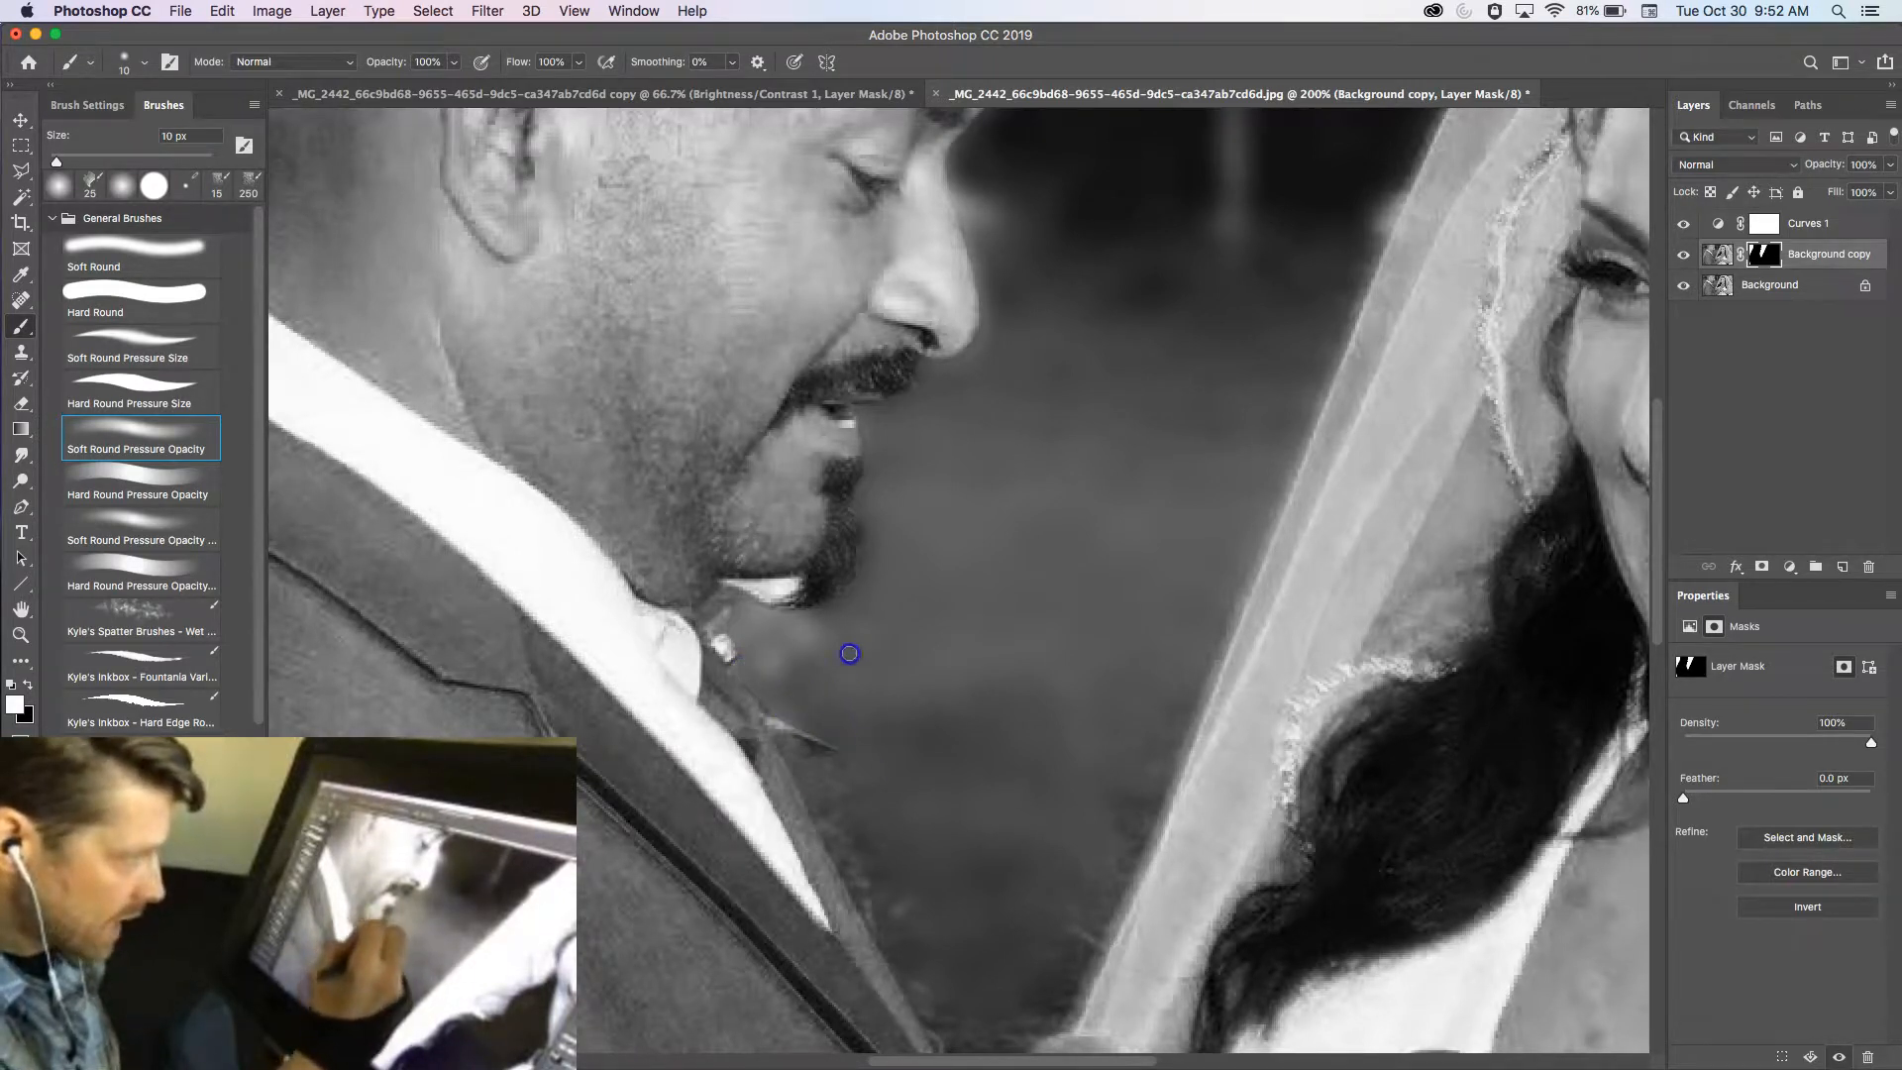
drag(869, 744, 858, 772)
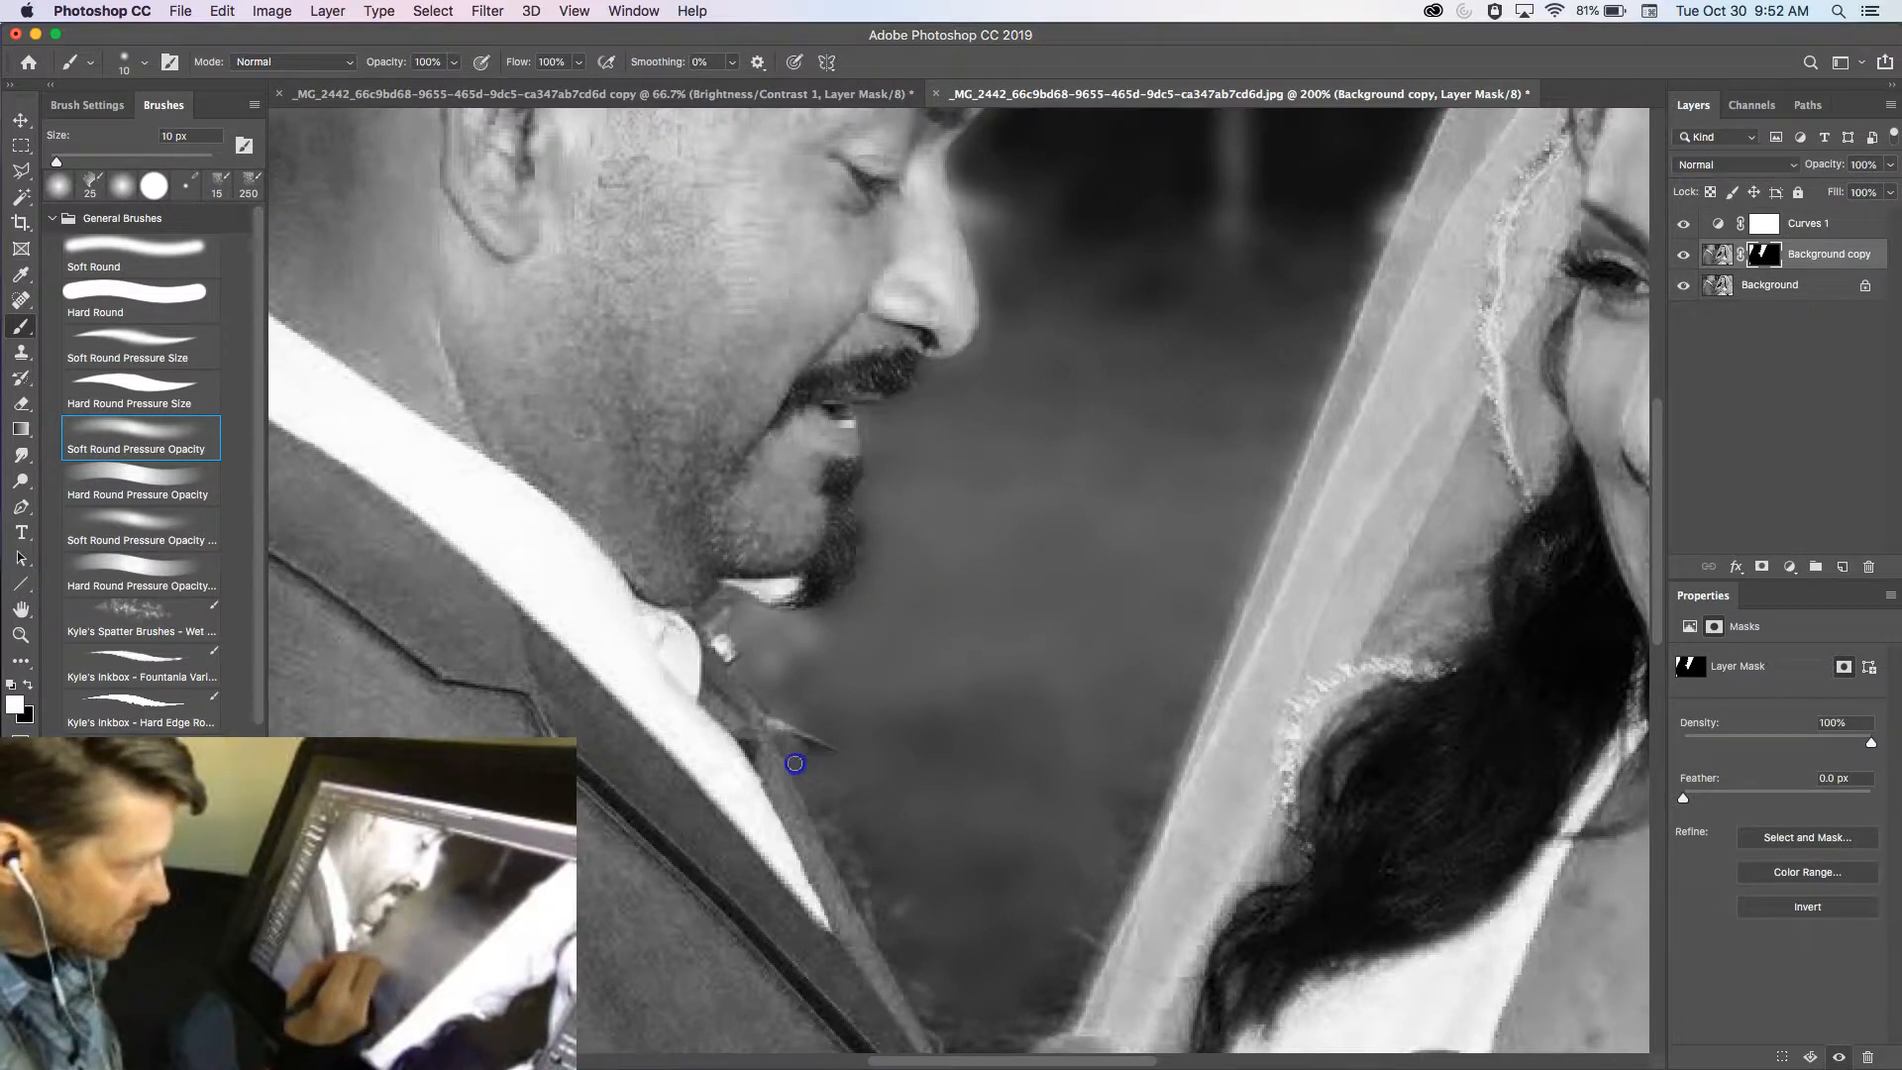
click(843, 836)
click(857, 826)
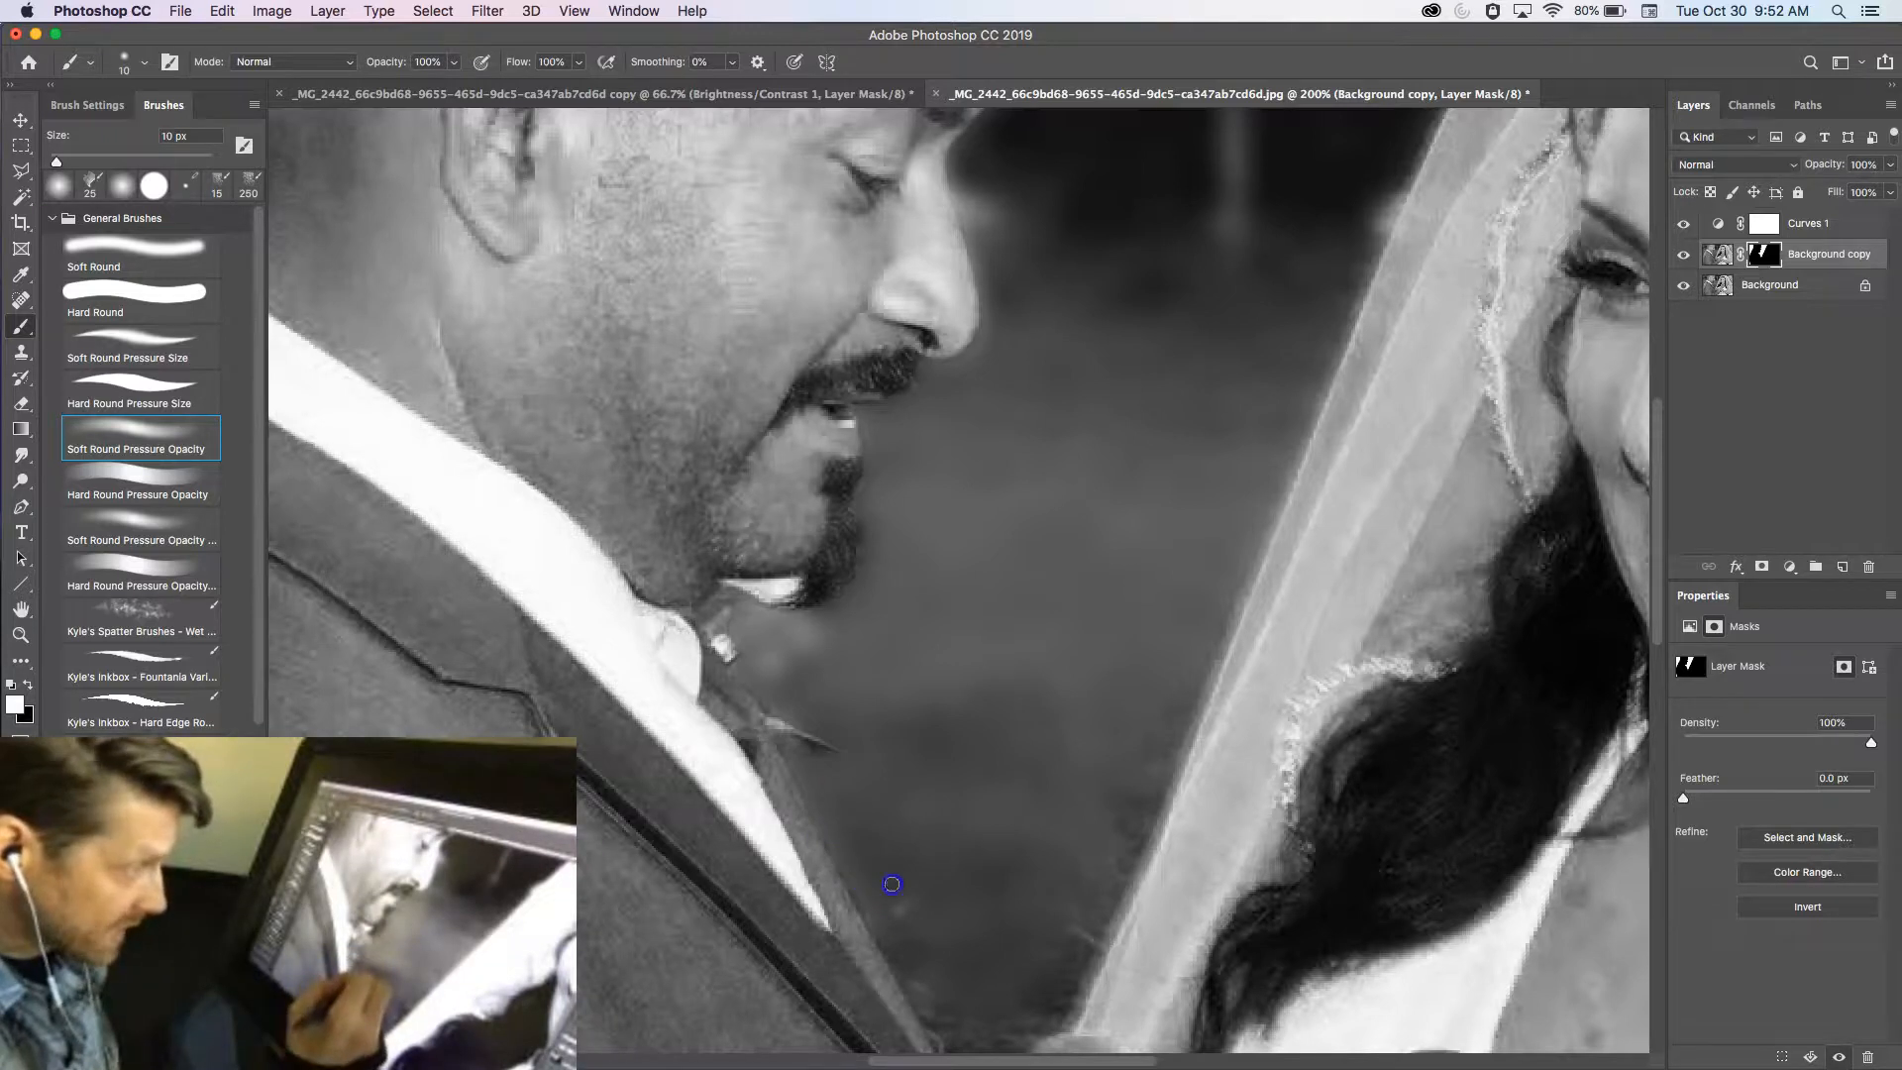
Paint the blur into the gap above the joined hands and up the lower edge of the veil
drag(951, 866, 807, 472)
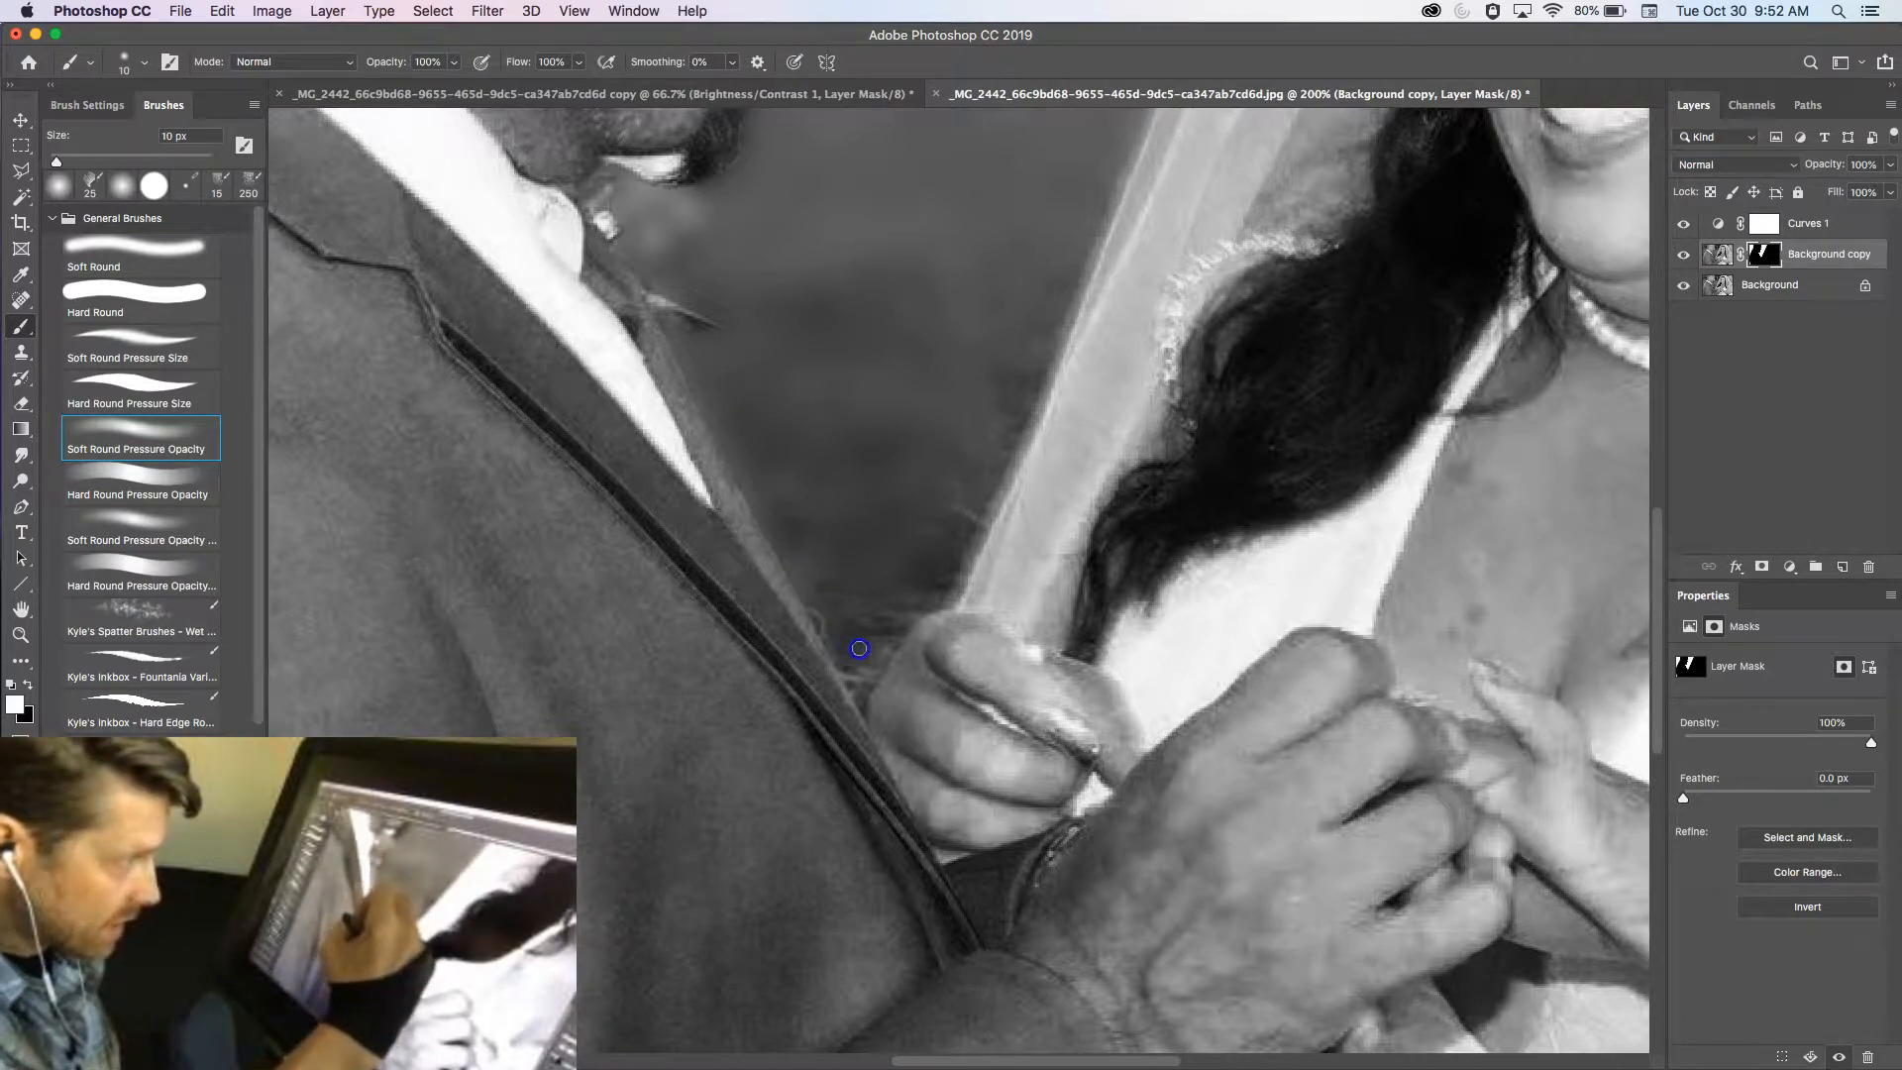
mouse_move(852, 610)
mouse_down()
mouse_move(827, 562)
mouse_move(807, 569)
mouse_move(851, 520)
mouse_move(919, 596)
mouse_move(888, 635)
mouse_up()
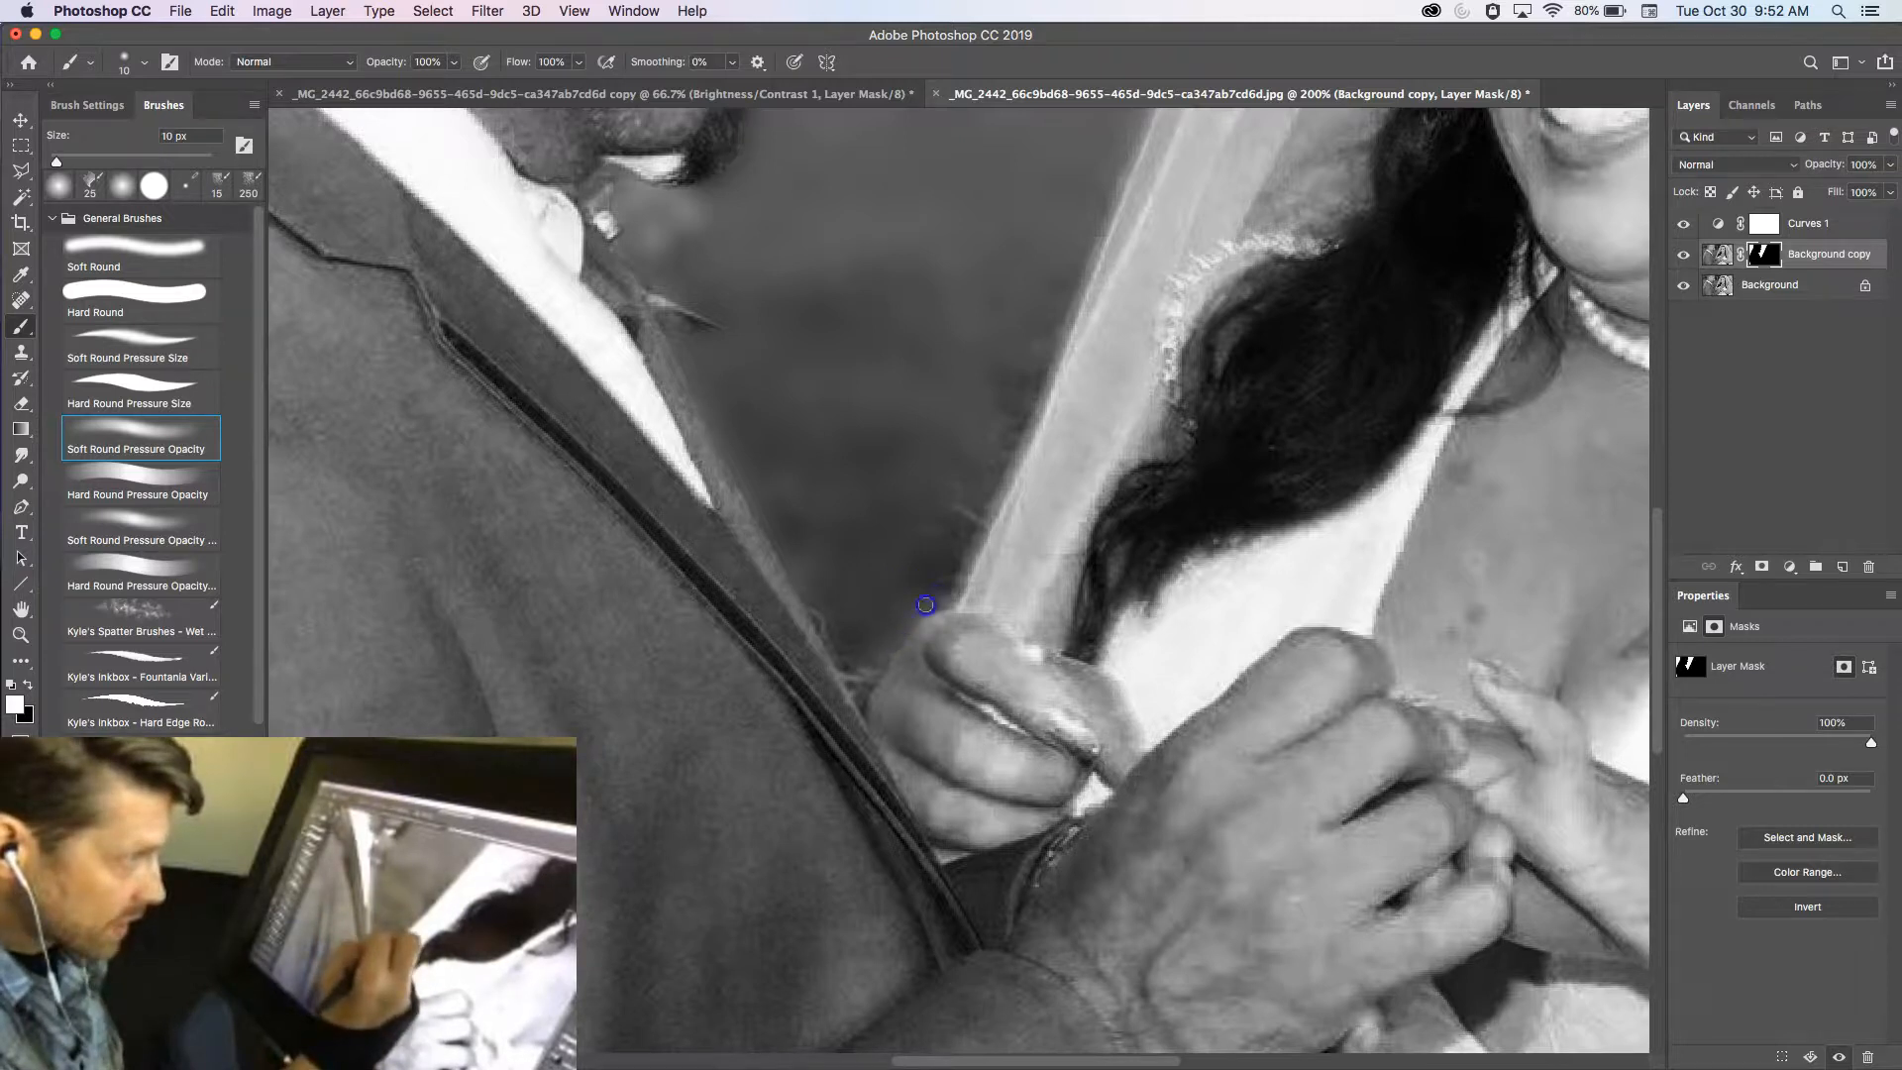
mouse_move(953, 594)
mouse_down()
mouse_move(957, 495)
mouse_move(982, 495)
mouse_move(1057, 356)
mouse_move(1013, 411)
mouse_up()
drag(1052, 351, 1110, 216)
Paint the blur into the background along the upper edge of the veil beside the bride's face
drag(1231, 239, 1087, 531)
mouse_move(854, 661)
mouse_down()
mouse_move(841, 718)
mouse_move(860, 723)
mouse_move(894, 645)
mouse_up()
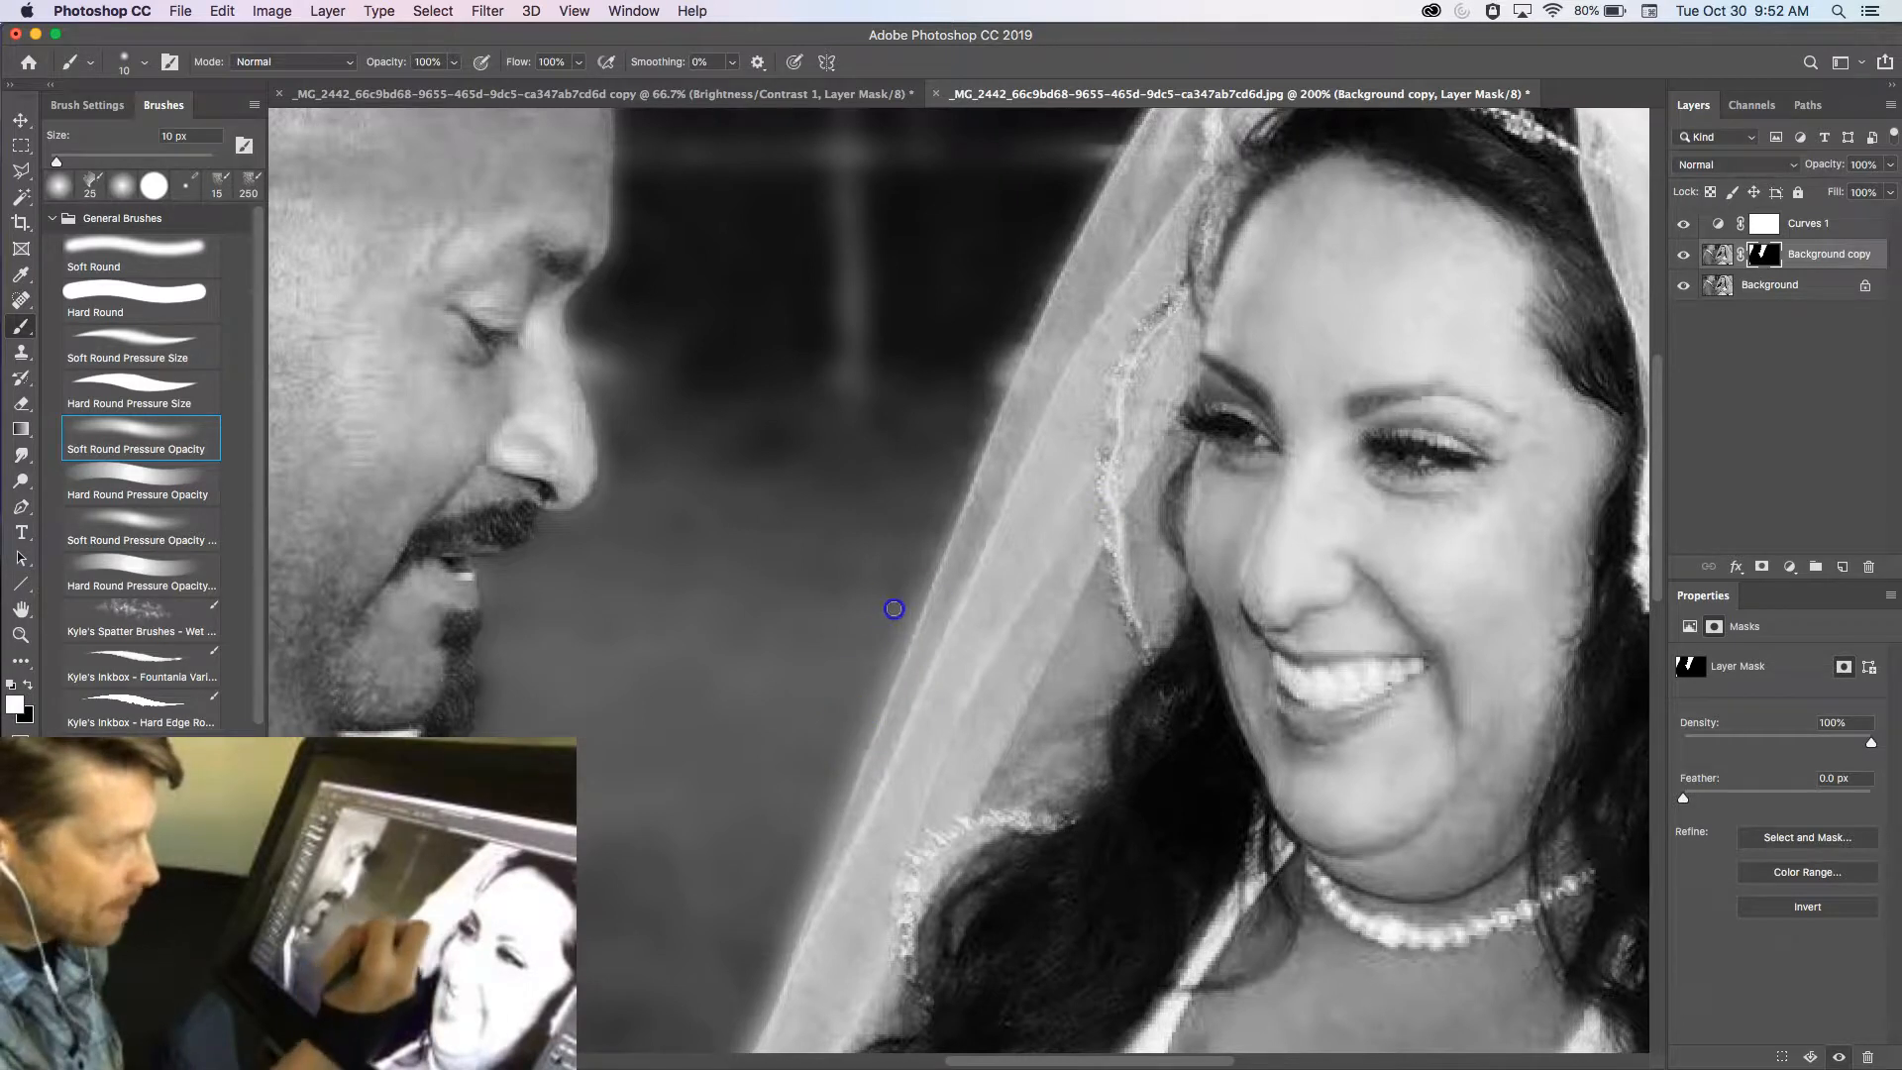
mouse_move(975, 435)
mouse_down()
mouse_move(1078, 419)
mouse_move(984, 615)
mouse_move(965, 505)
mouse_move(876, 509)
mouse_move(863, 573)
mouse_move(952, 448)
mouse_move(1006, 430)
mouse_move(865, 528)
mouse_move(788, 673)
mouse_move(752, 649)
mouse_up()
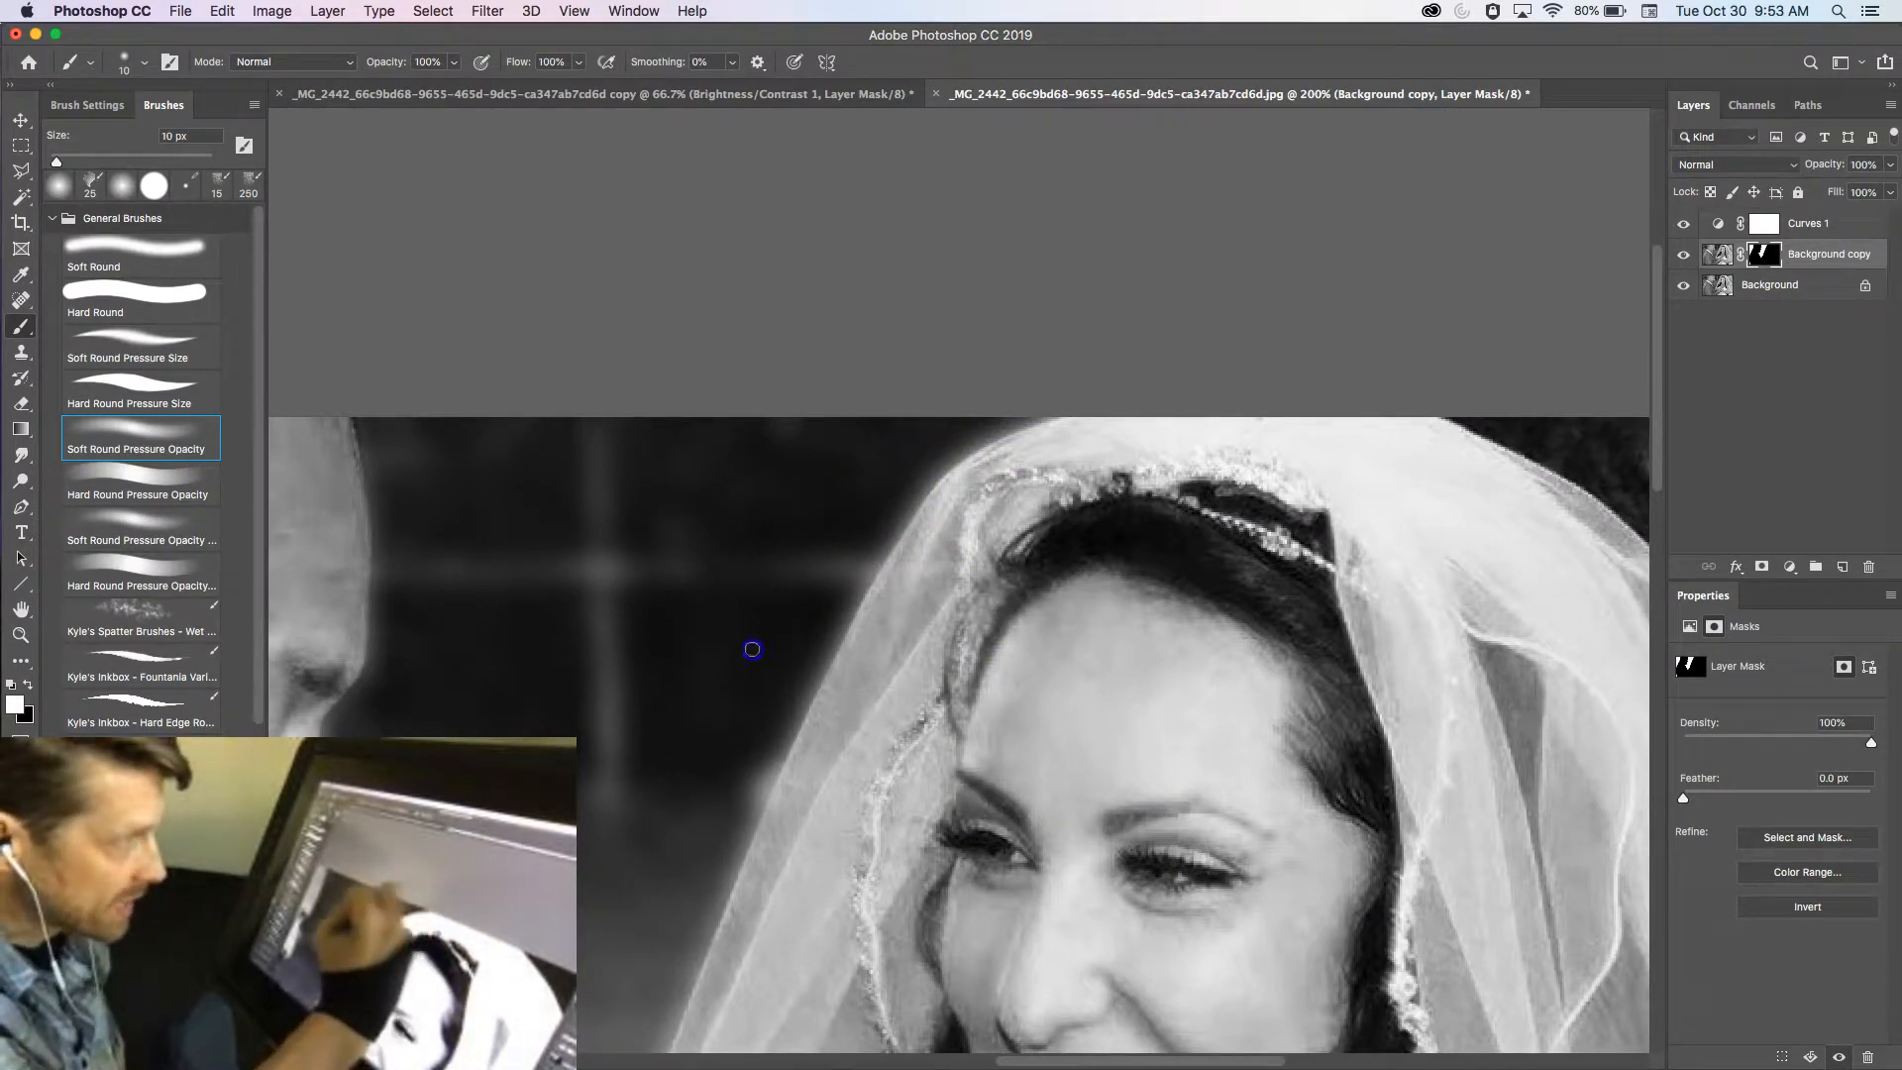
drag(795, 577, 750, 589)
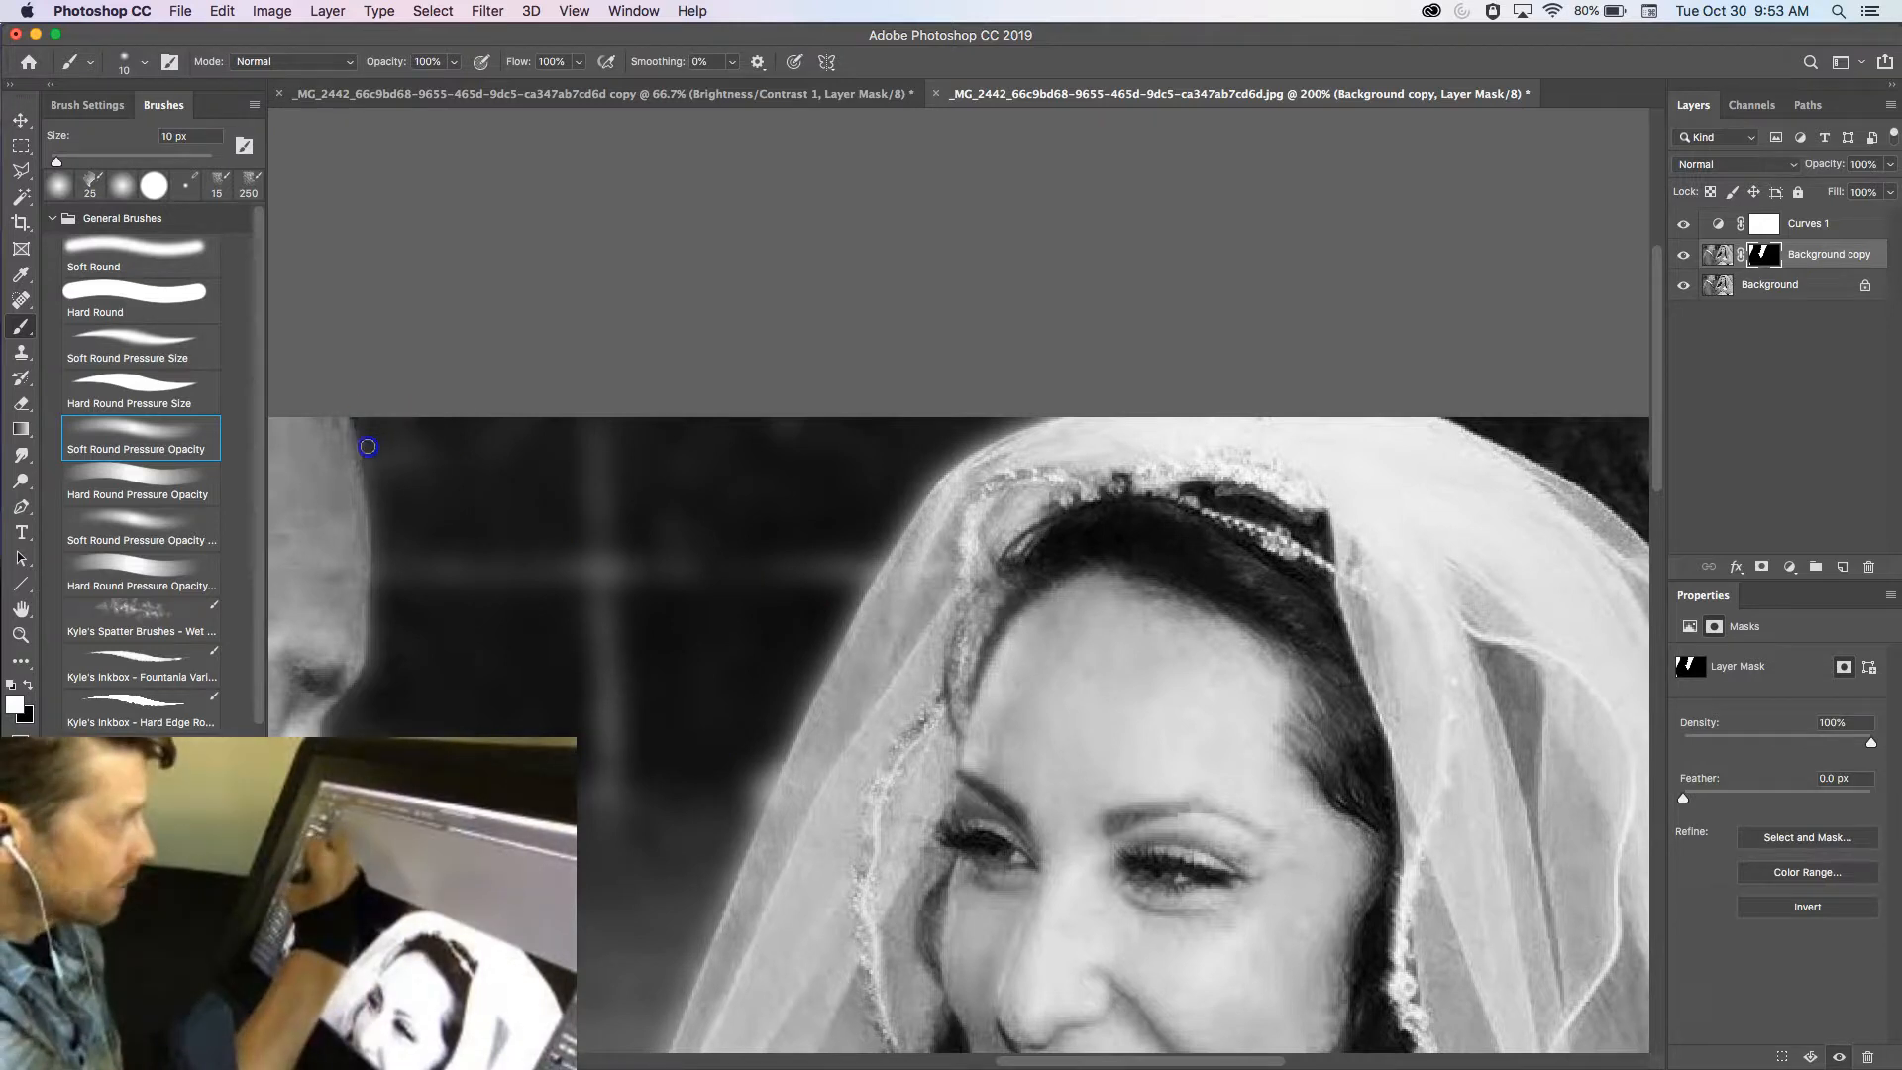
Paint the blur over the dark background behind the bride's veil and the gaps in the hanging fabric
drag(1240, 641, 583, 618)
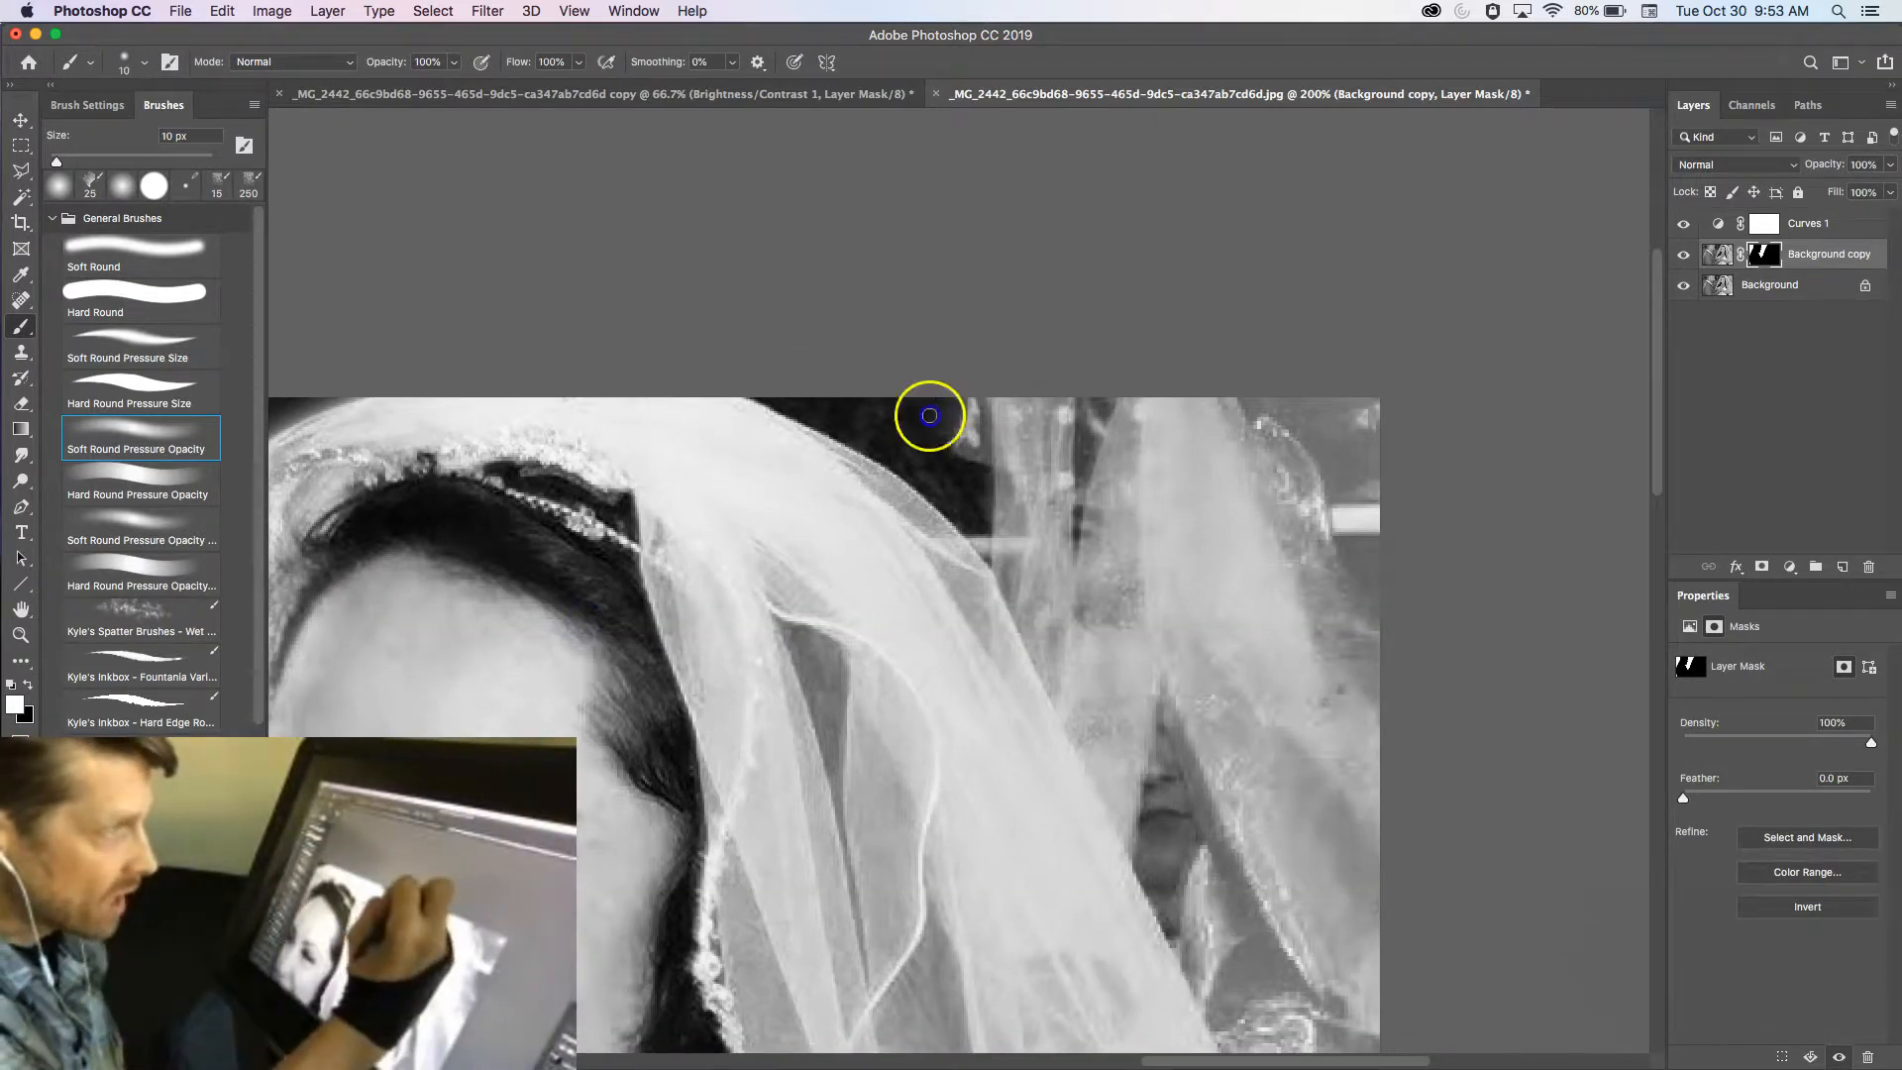
drag(812, 405, 871, 432)
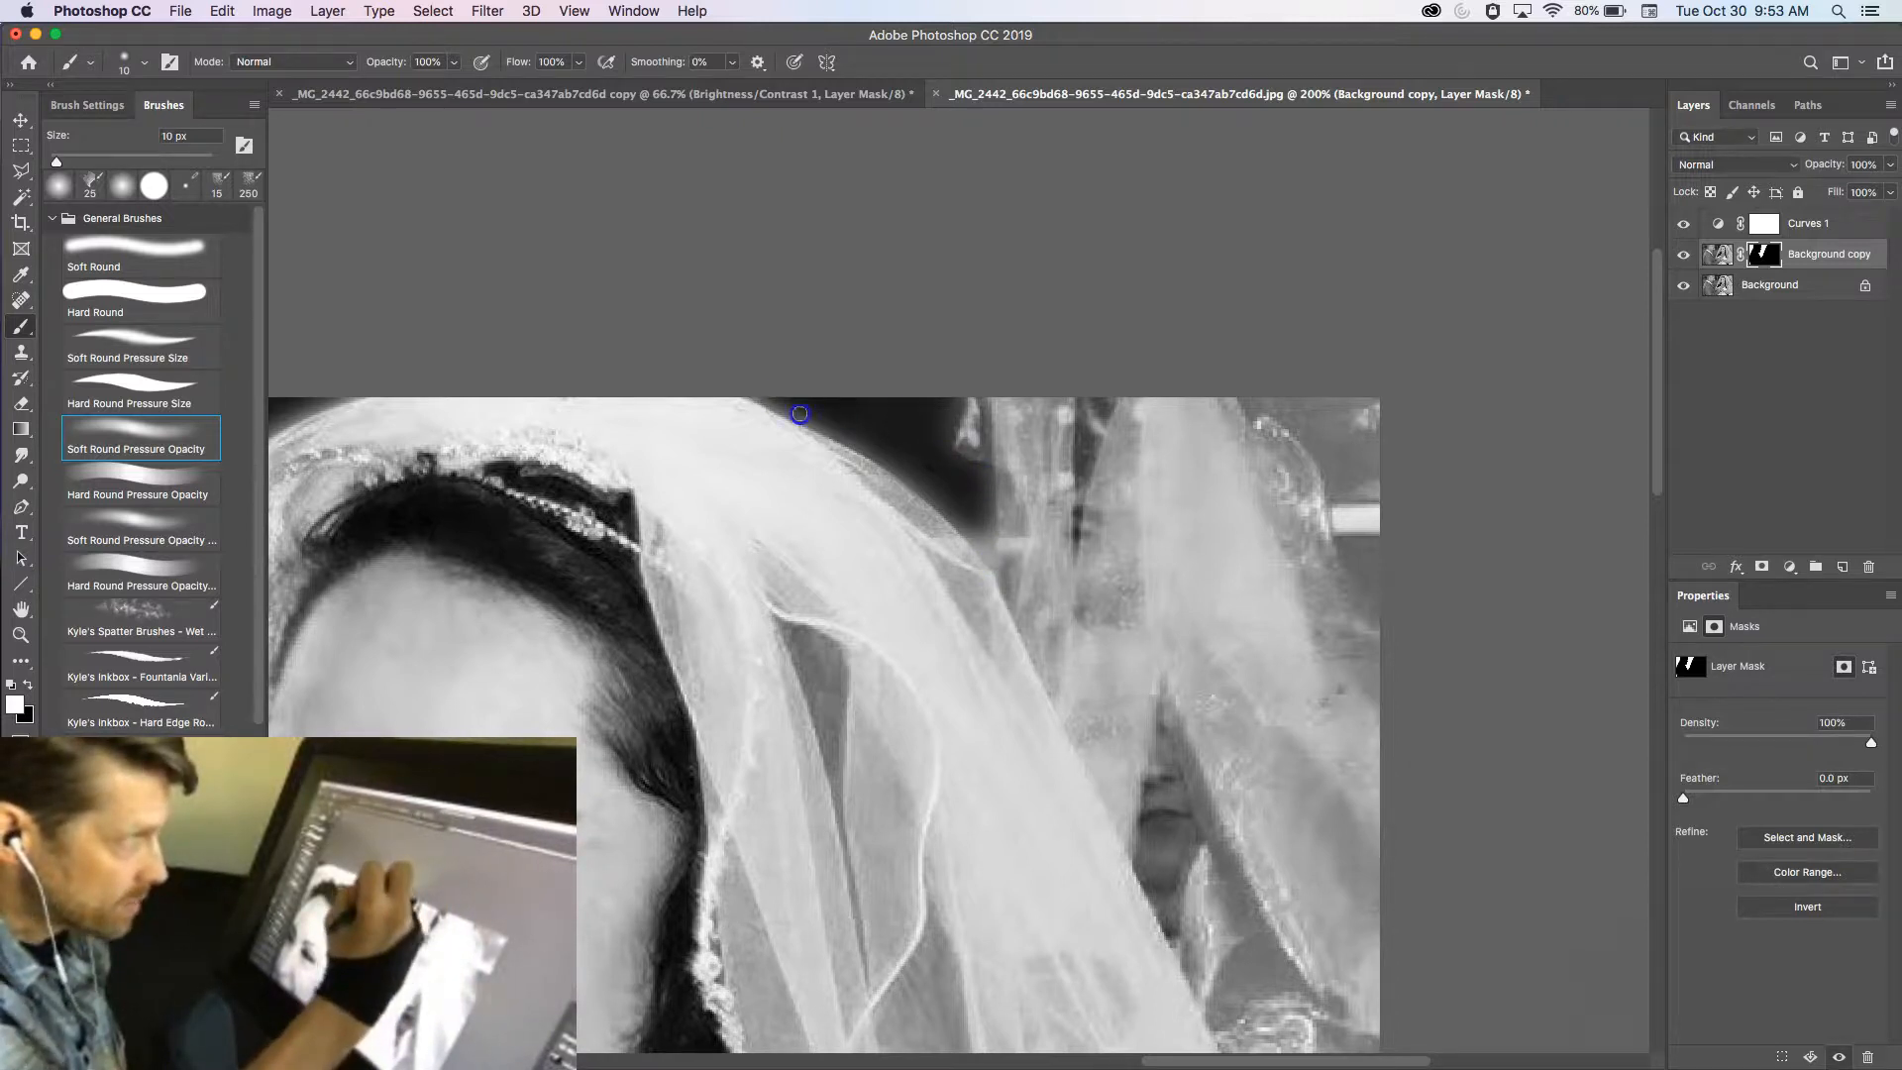
mouse_move(742, 385)
mouse_down()
mouse_move(801, 367)
mouse_move(956, 512)
mouse_up()
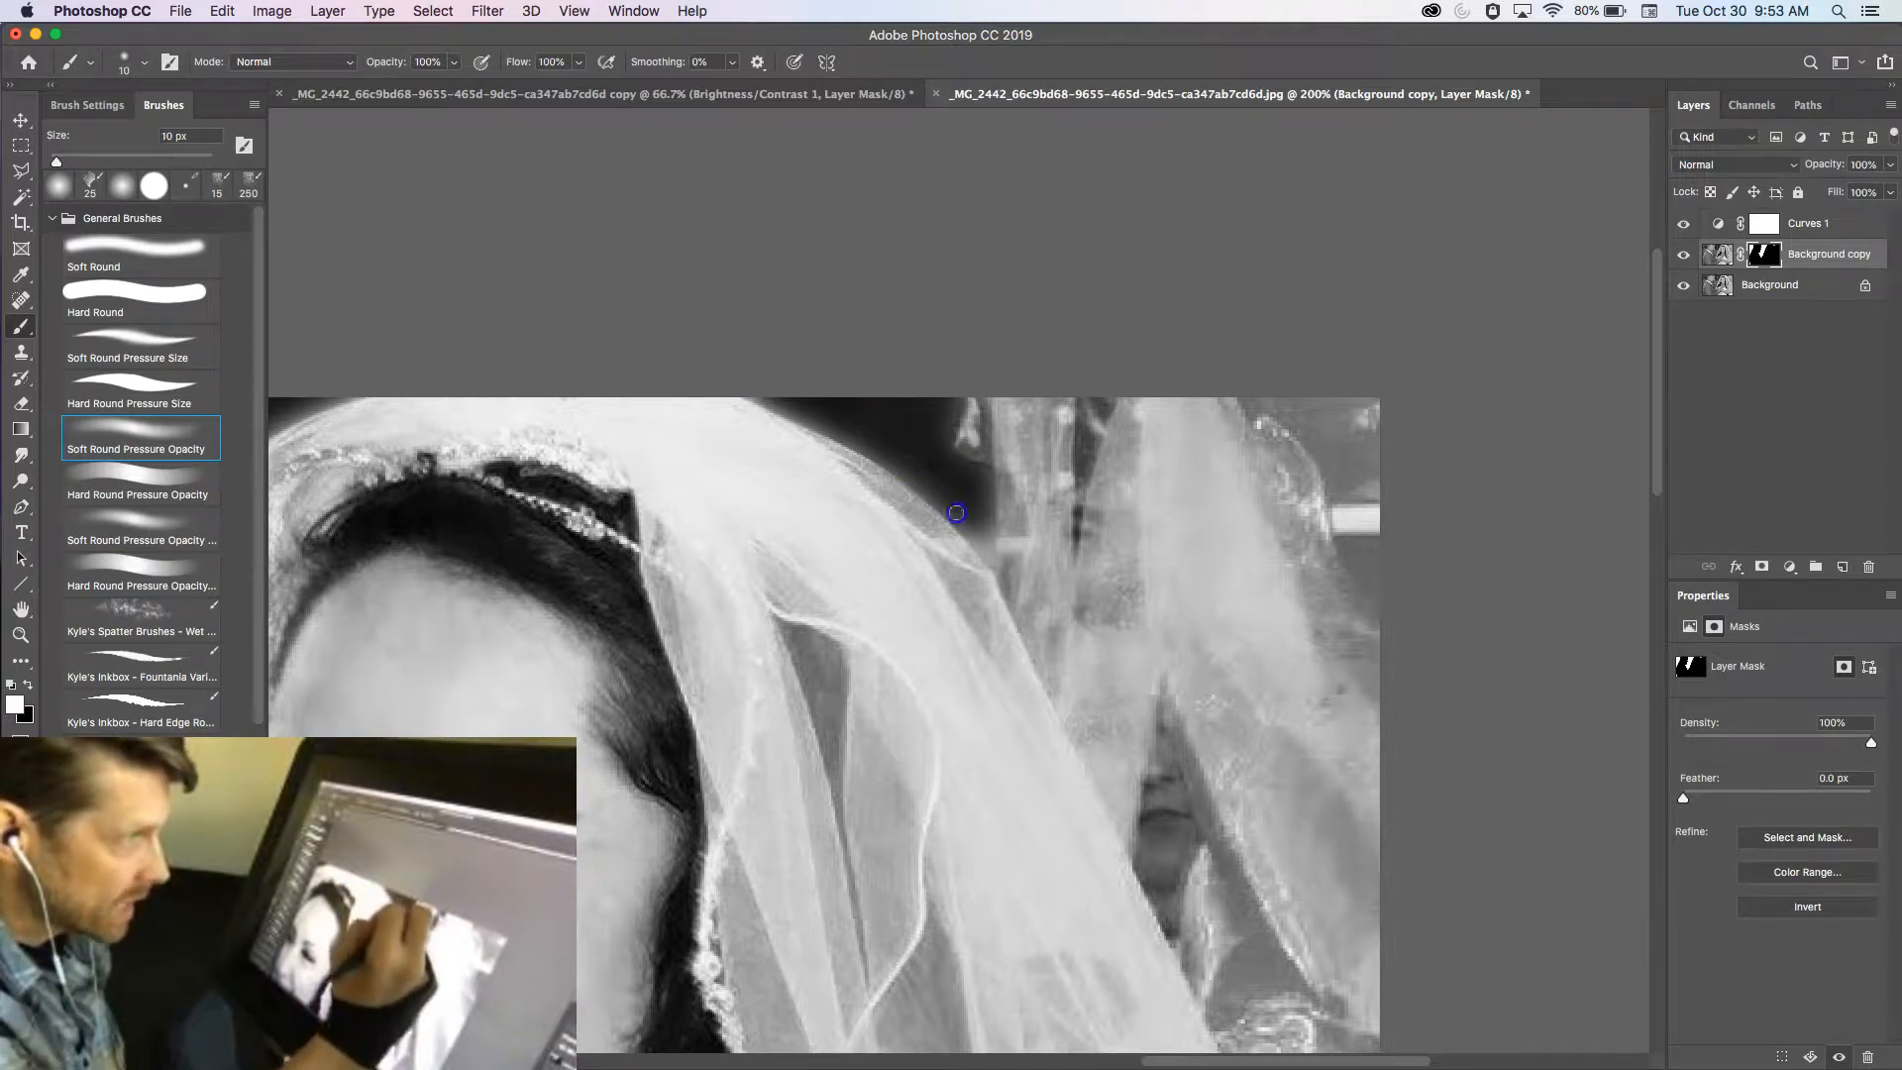
mouse_move(1262, 399)
mouse_down()
mouse_move(1383, 396)
mouse_move(1327, 432)
mouse_move(1379, 440)
mouse_move(1308, 432)
mouse_move(1338, 465)
mouse_move(1357, 573)
mouse_up()
drag(1149, 798, 1151, 834)
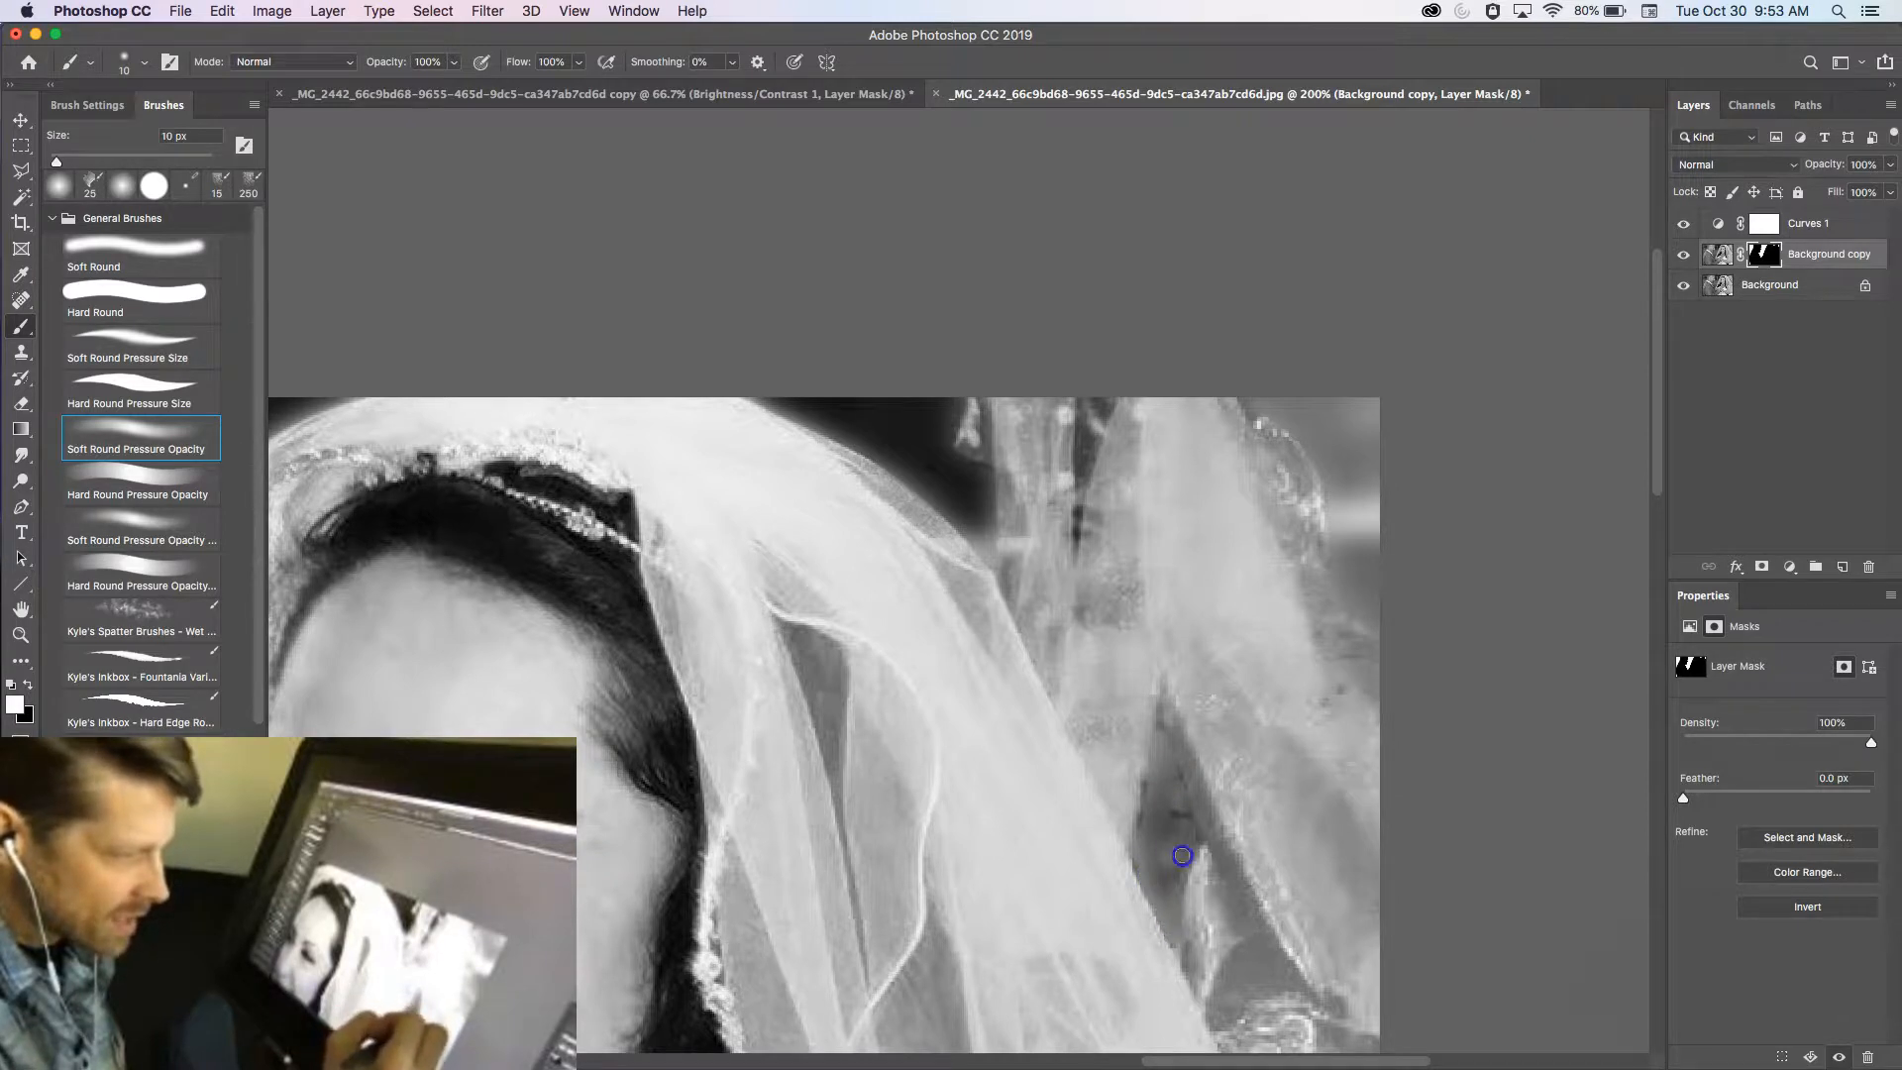
drag(1169, 750, 1141, 849)
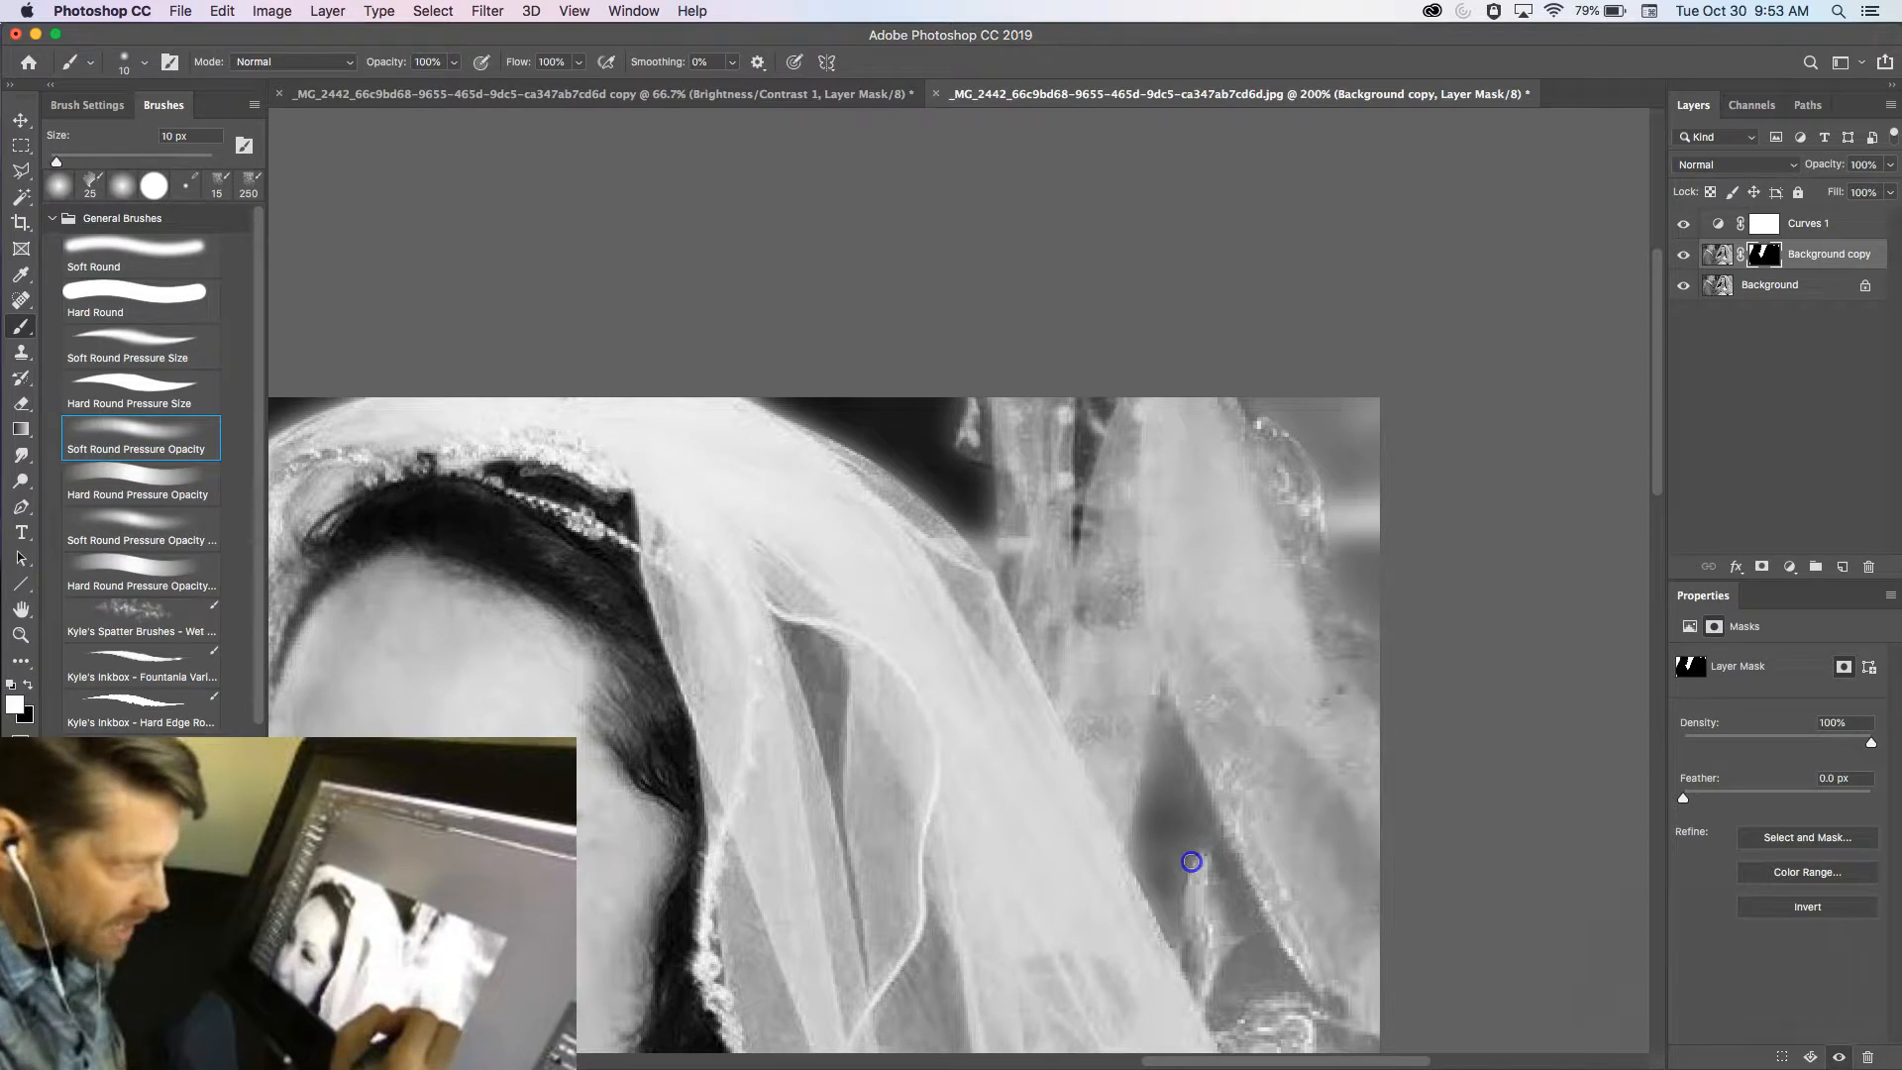
Paint the blur along the back of the groom's head and around his shirt collar
drag(752, 755, 1091, 480)
drag(733, 446, 1080, 456)
drag(823, 369, 1090, 538)
mouse_move(706, 392)
mouse_down()
mouse_move(736, 383)
mouse_move(687, 574)
mouse_move(712, 652)
mouse_up()
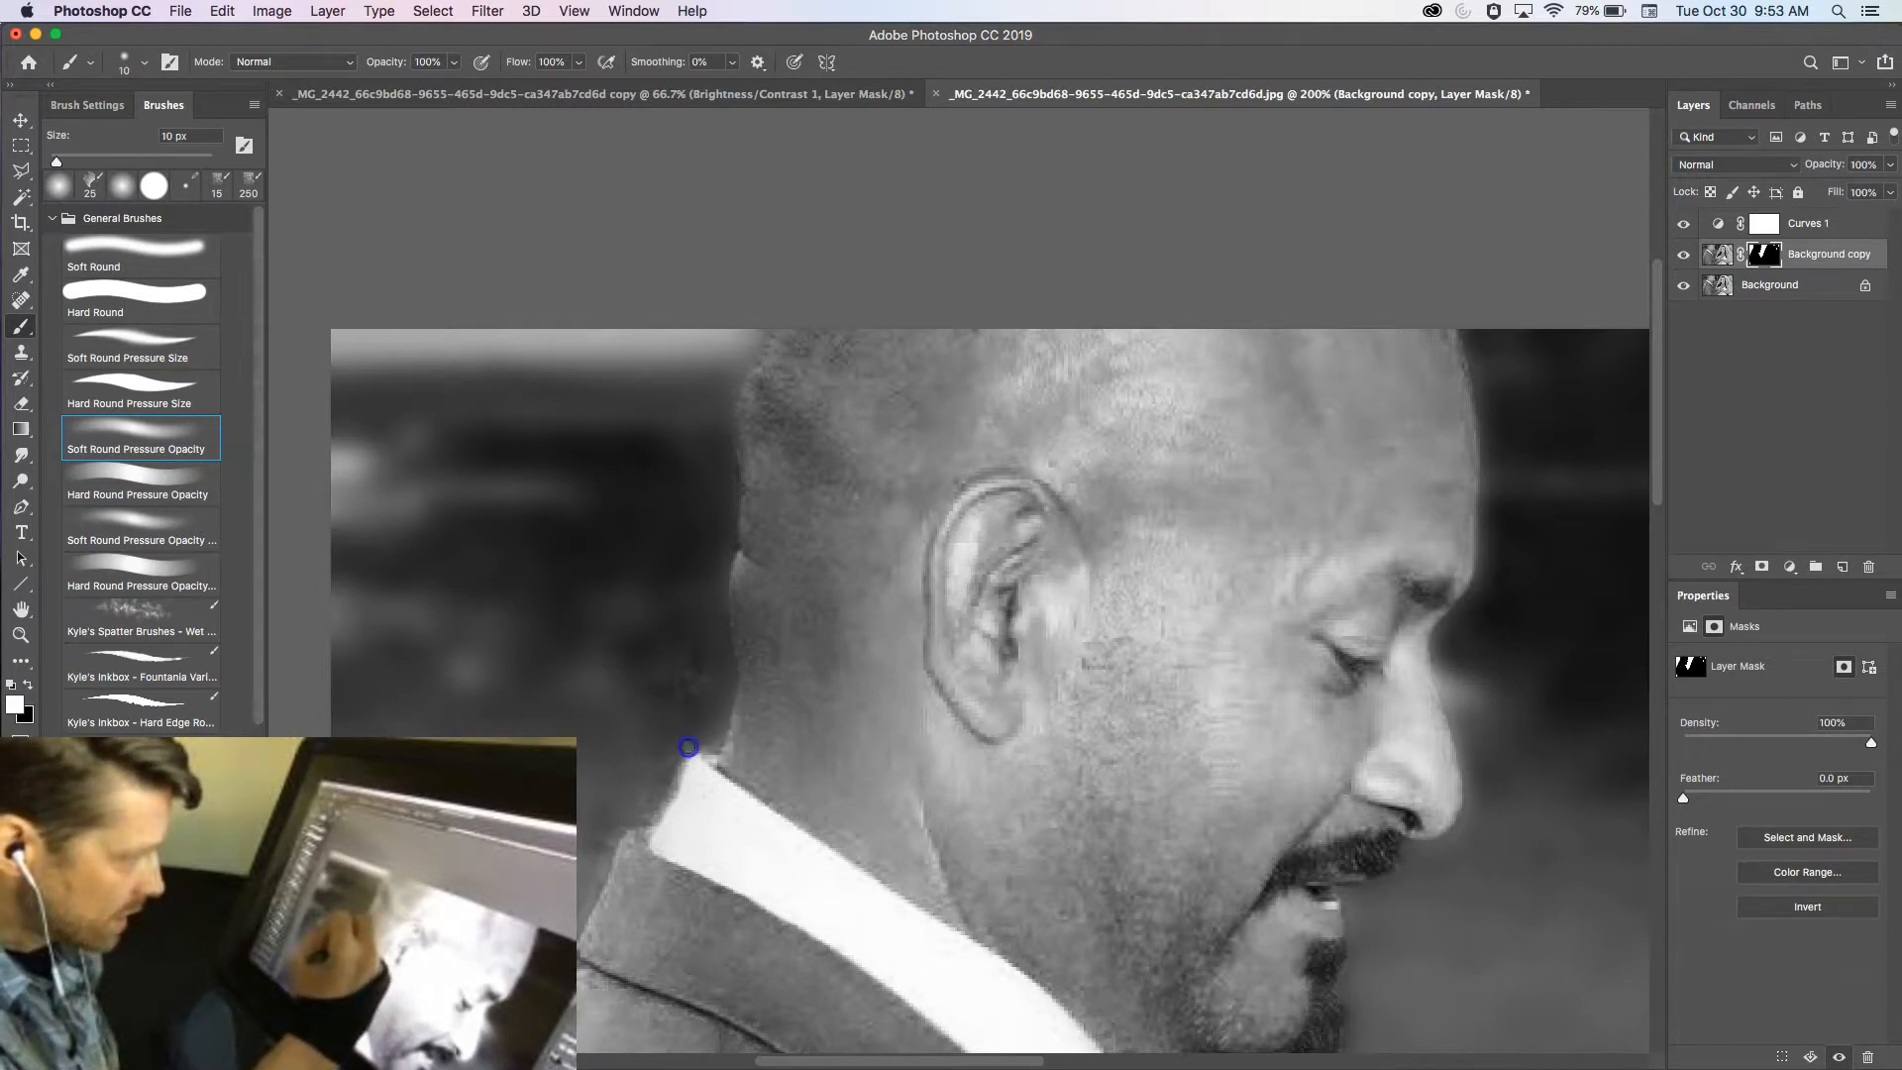
click(624, 790)
drag(678, 746, 651, 819)
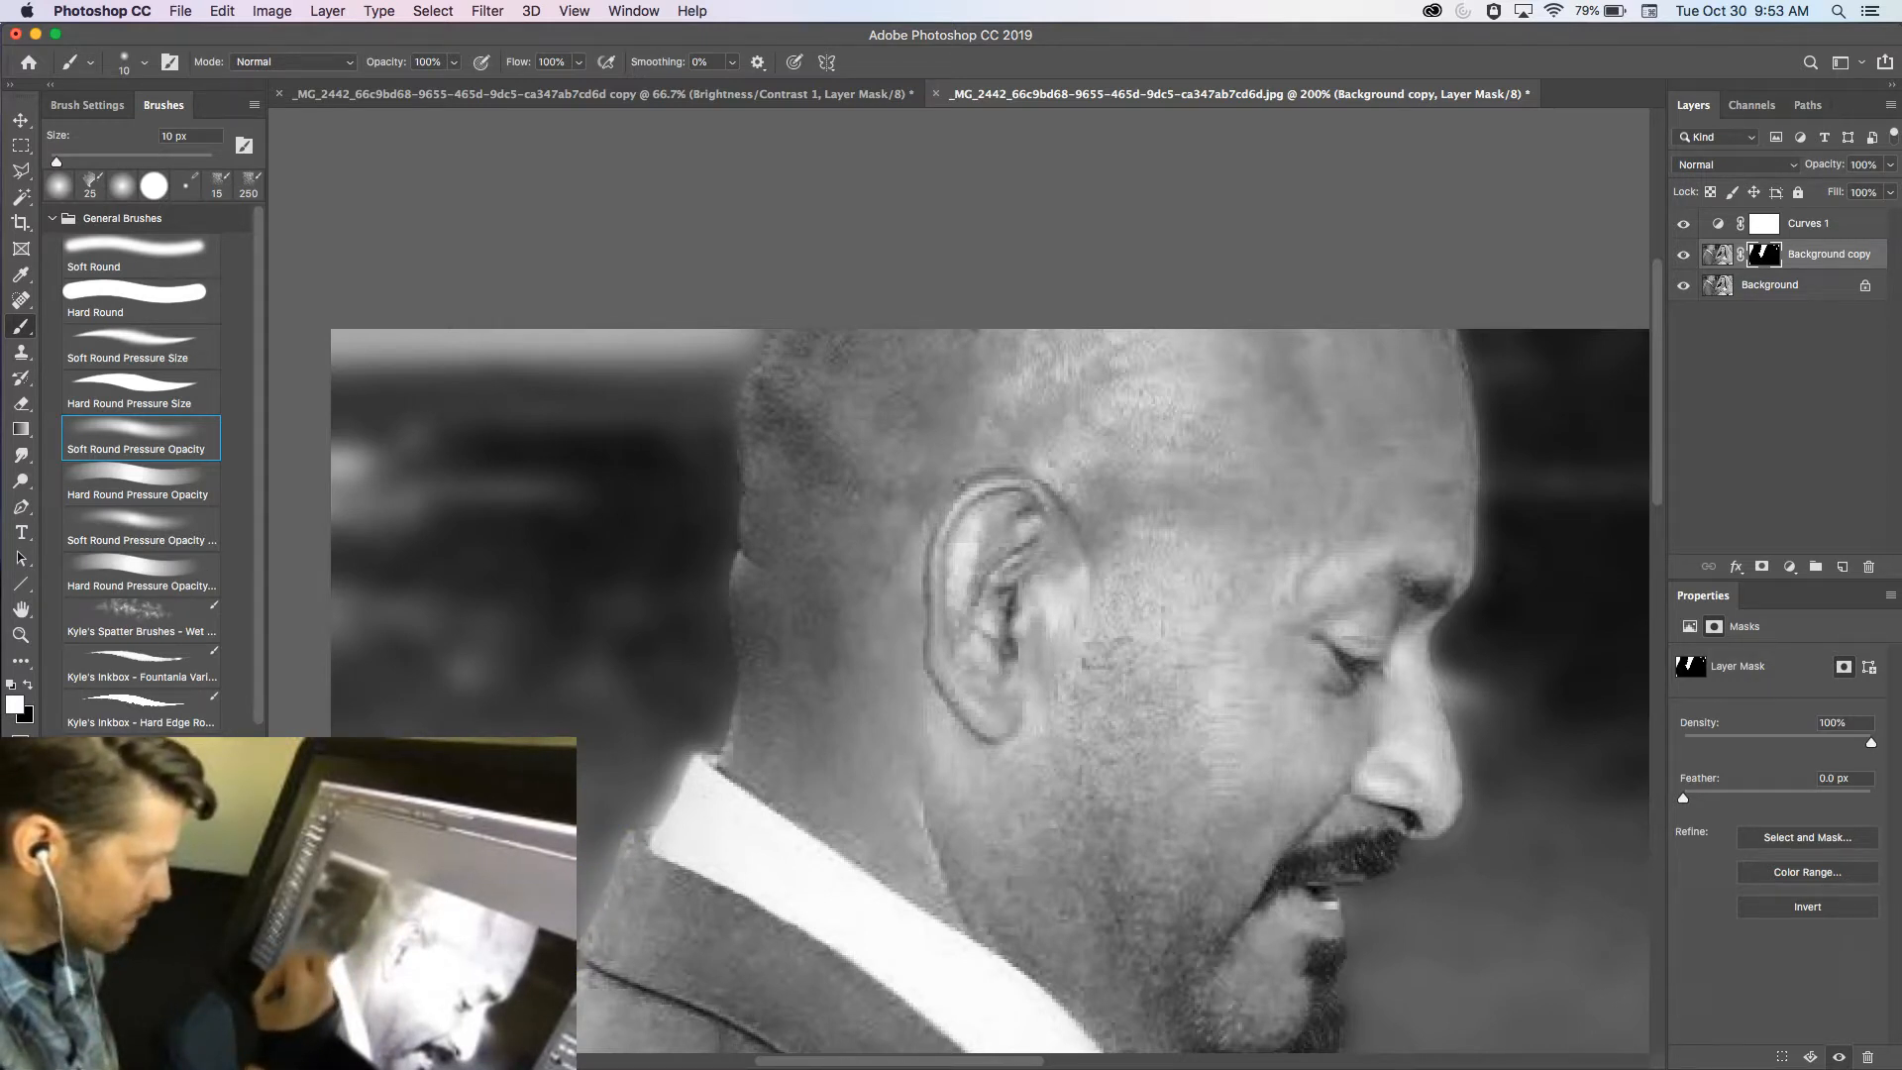
Paint the blur into the background along the groom's shoulder and the back of his jacket
drag(694, 826, 942, 306)
mouse_move(702, 614)
mouse_down()
mouse_move(598, 808)
mouse_move(601, 750)
mouse_up()
drag(584, 866, 598, 980)
drag(654, 902, 803, 376)
mouse_move(704, 501)
mouse_down()
mouse_move(708, 753)
mouse_move(708, 639)
mouse_move(713, 724)
mouse_up()
drag(736, 868, 639, 398)
drag(585, 525, 614, 632)
drag(642, 716, 590, 662)
drag(545, 547, 853, 618)
Compare the whole photo with and without the Background copy blur layer and the Curves 1 adjustment
key(super+minus)
key(super+minus)
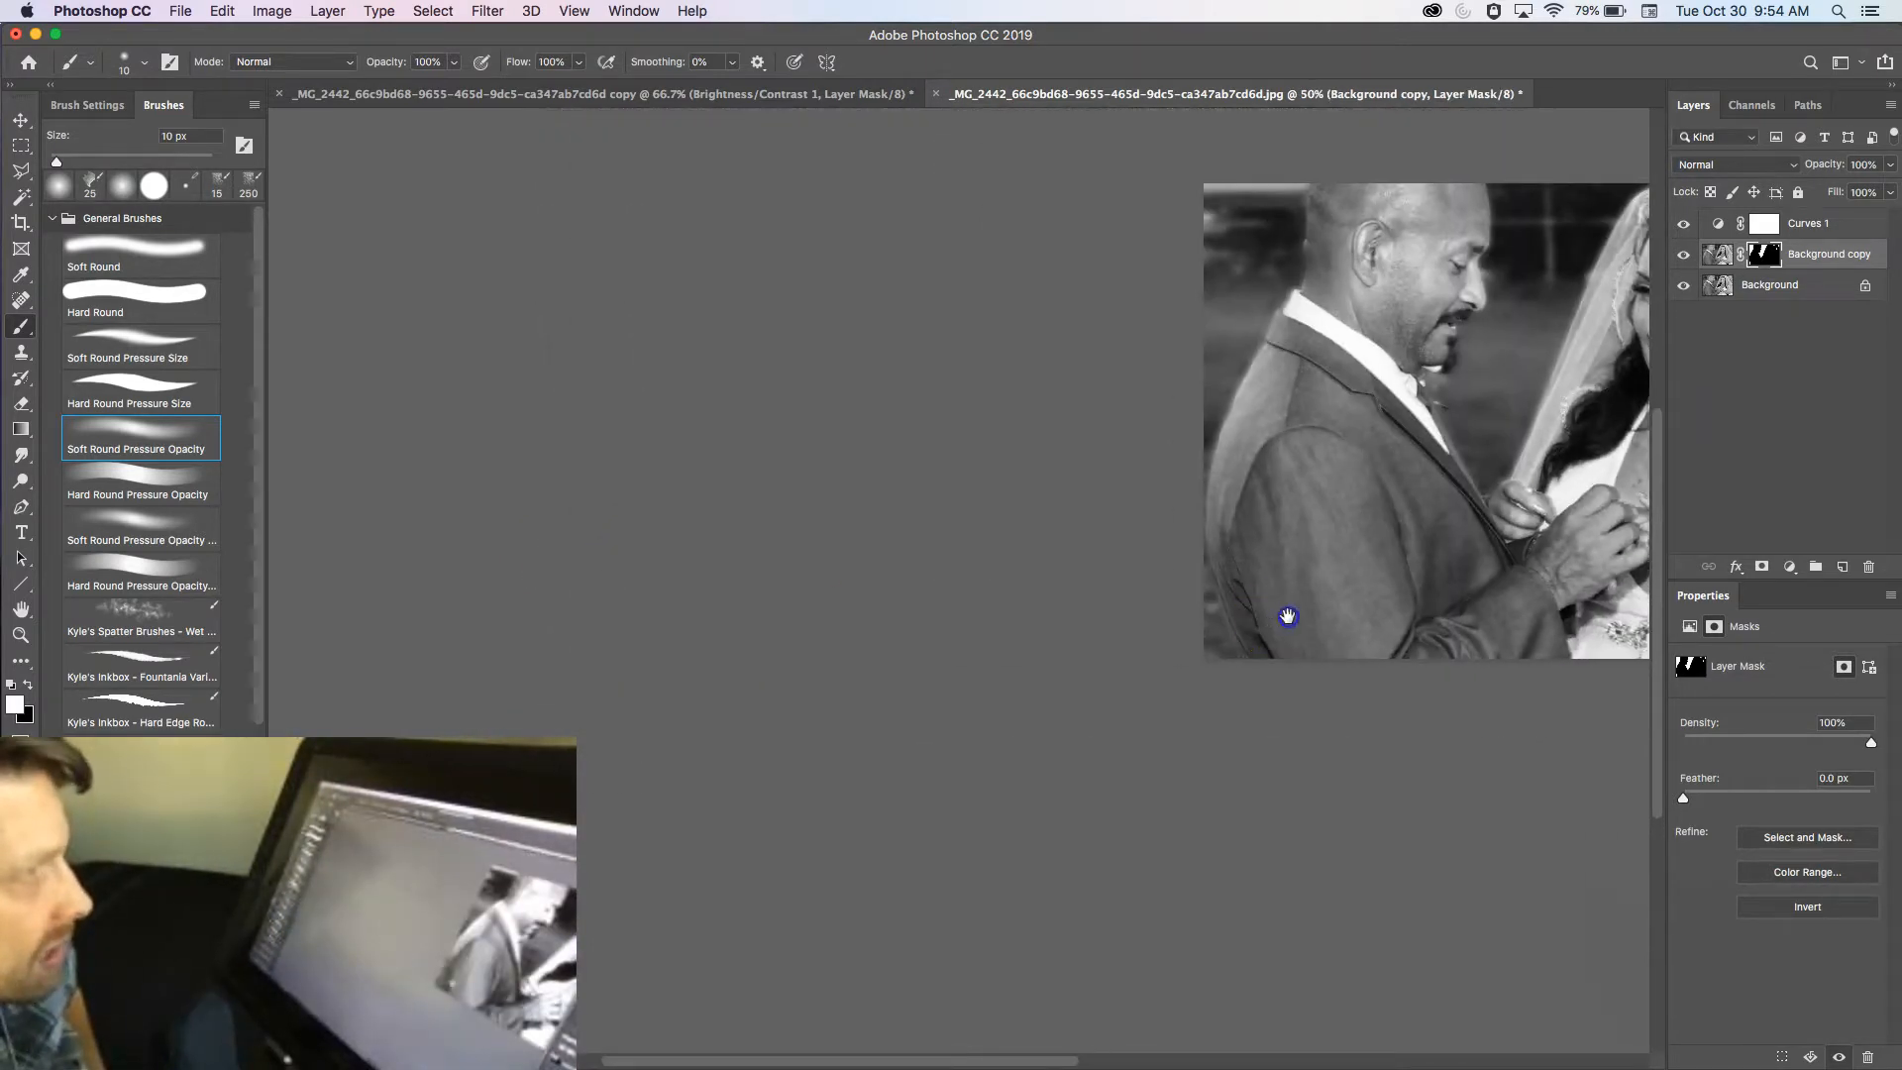
drag(1101, 680, 1079, 676)
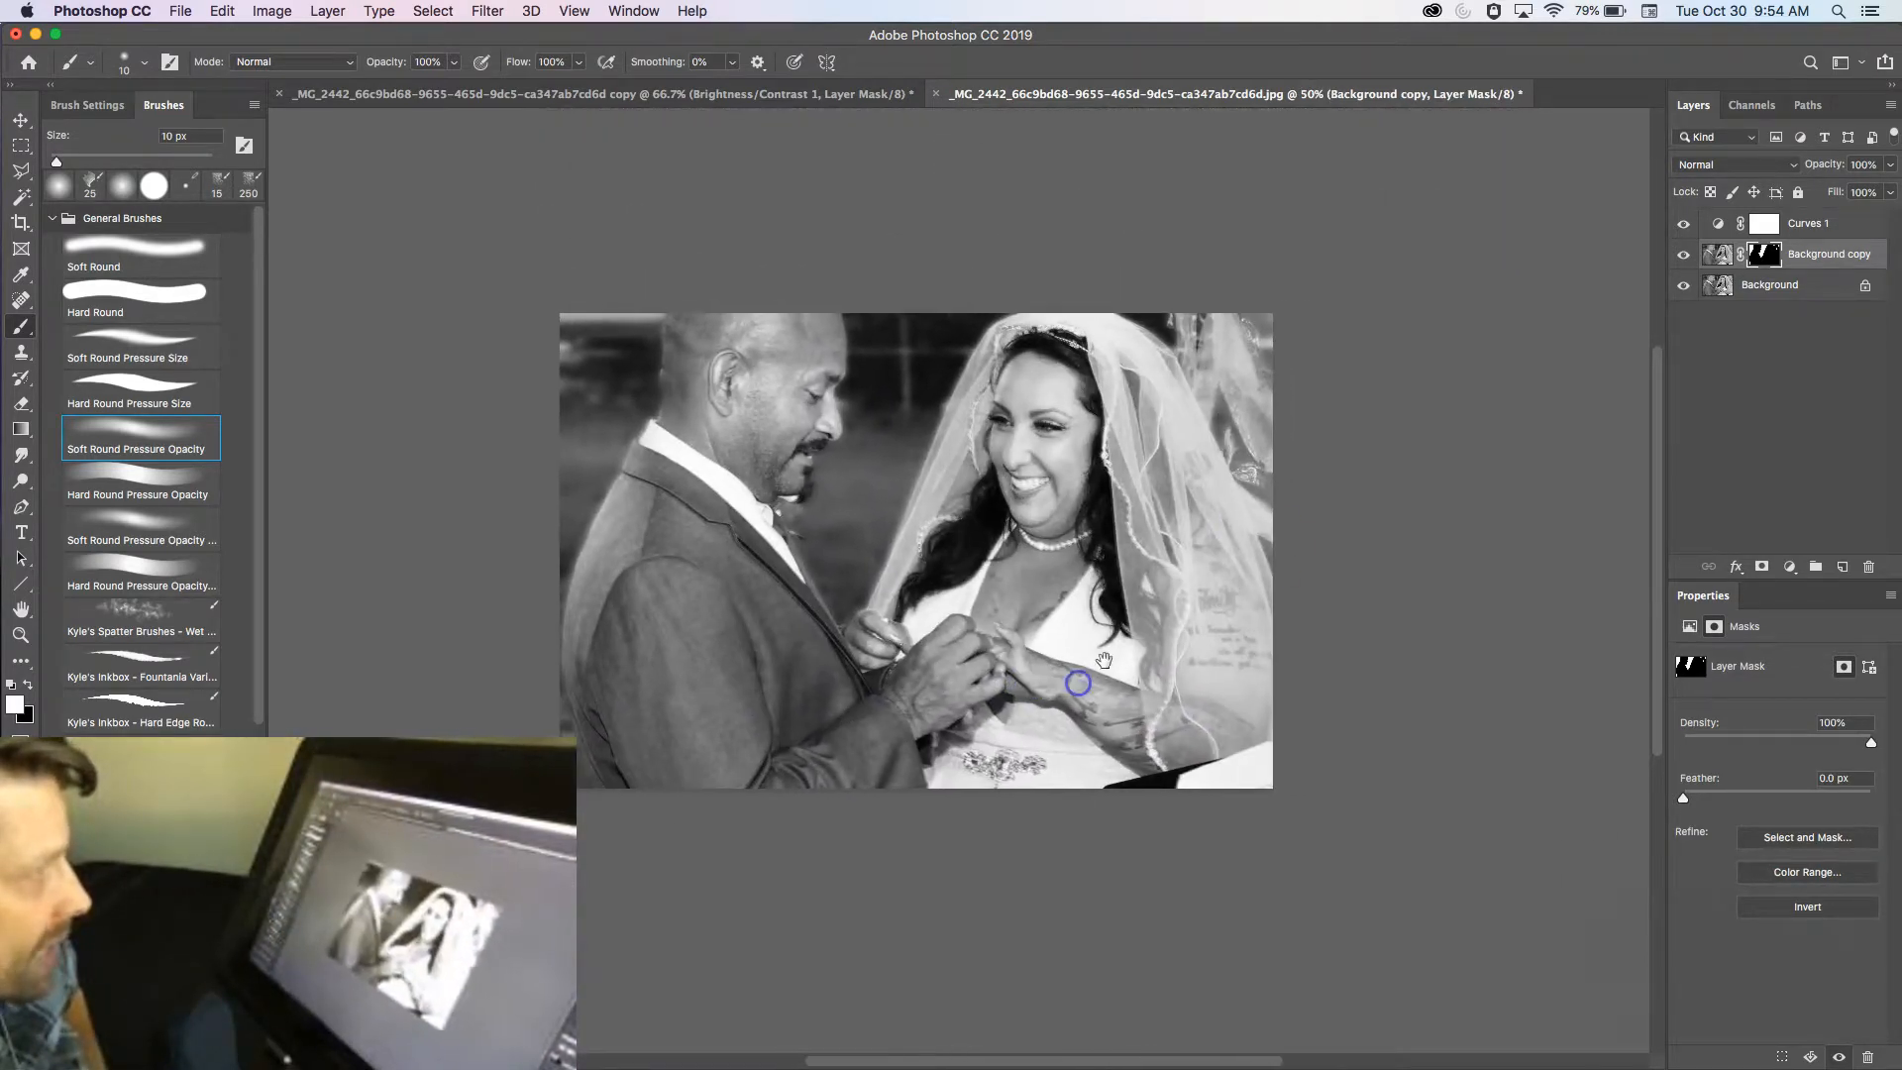
click(1681, 256)
click(1681, 256)
click(1679, 256)
click(1678, 256)
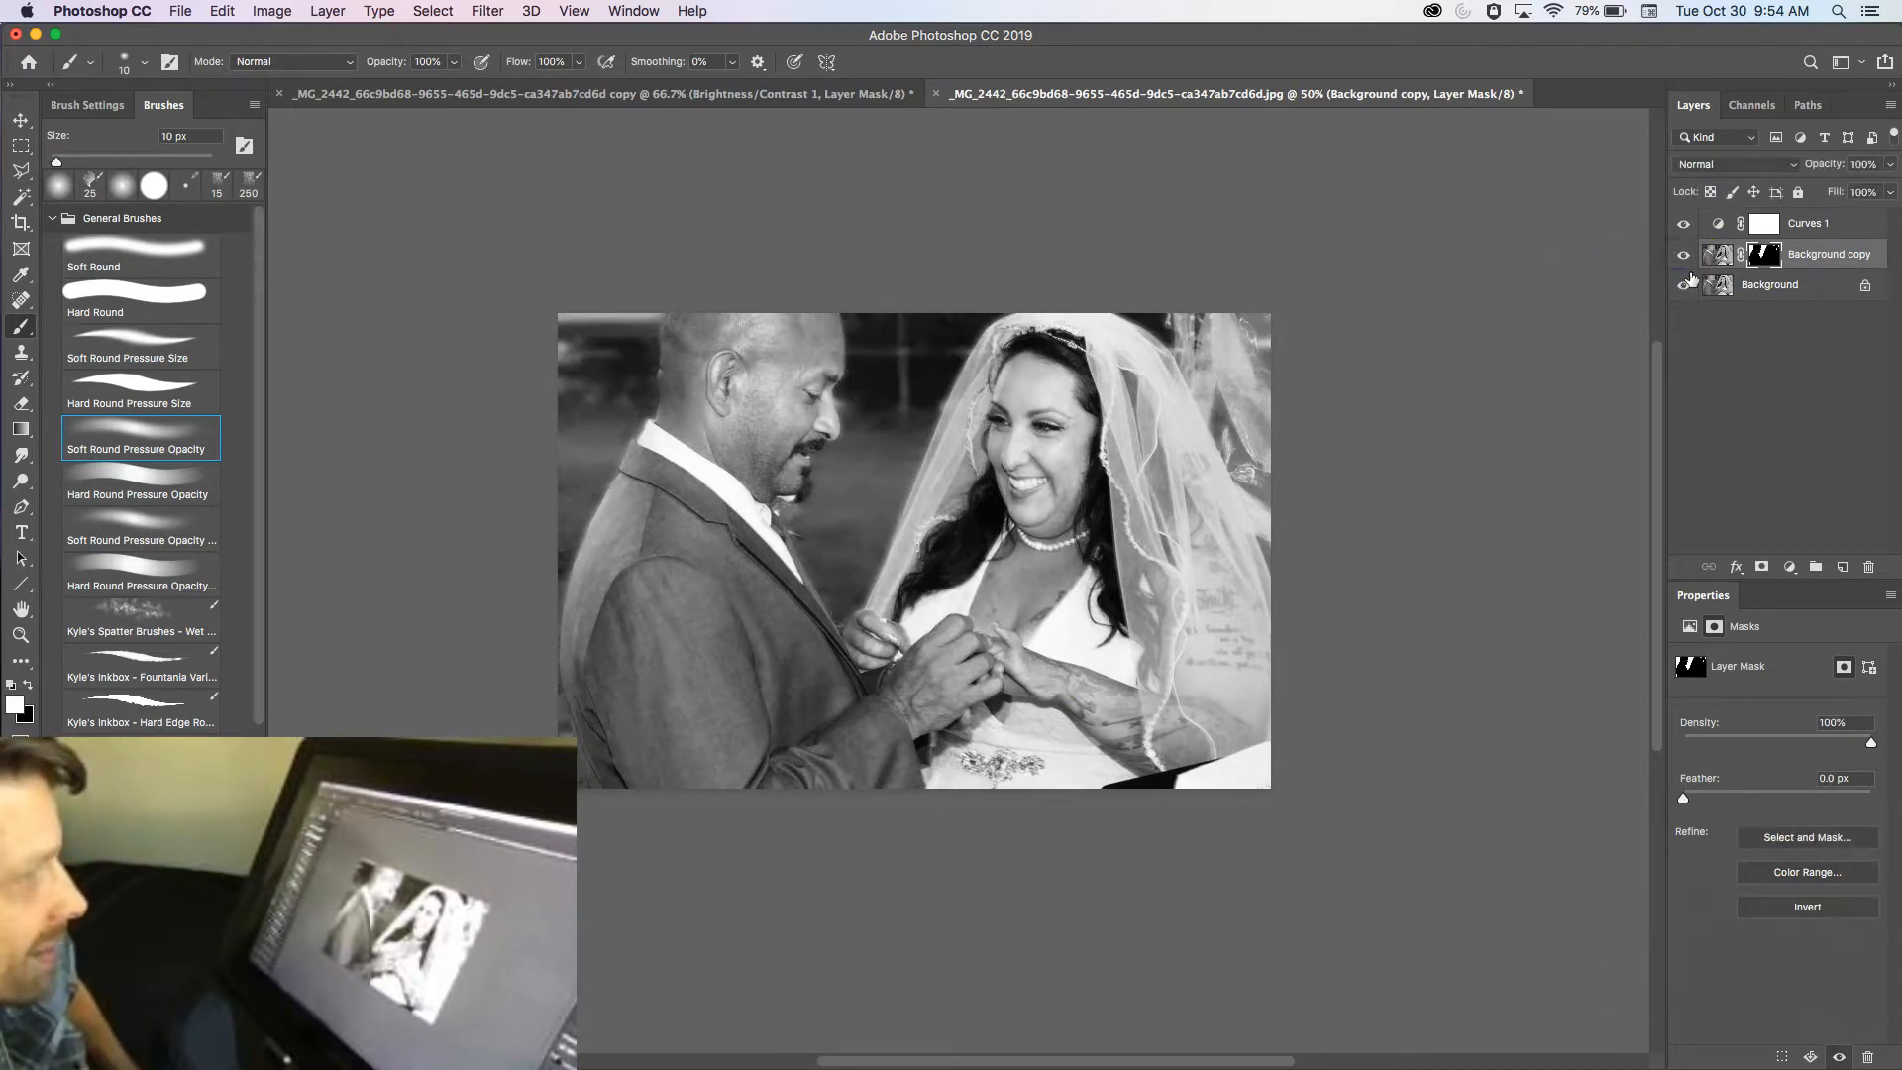
click(1682, 224)
click(1684, 255)
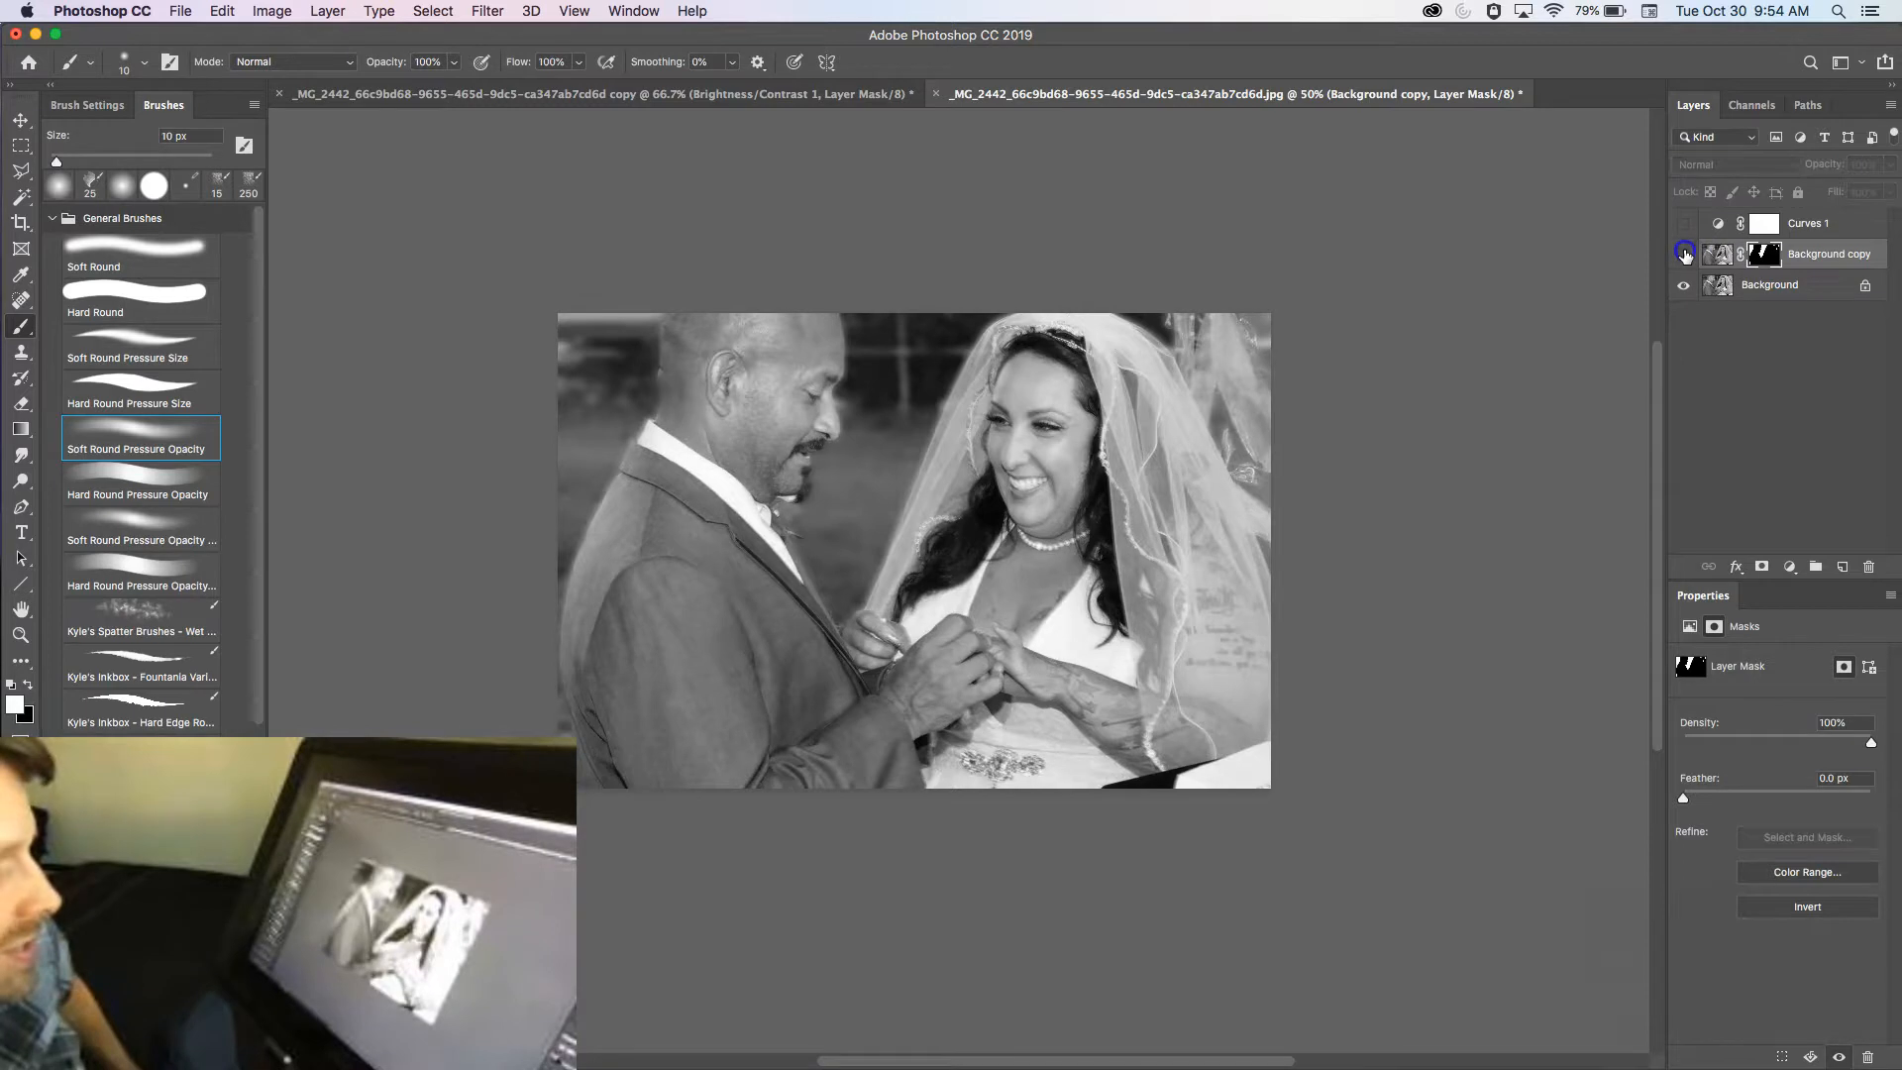
click(1683, 255)
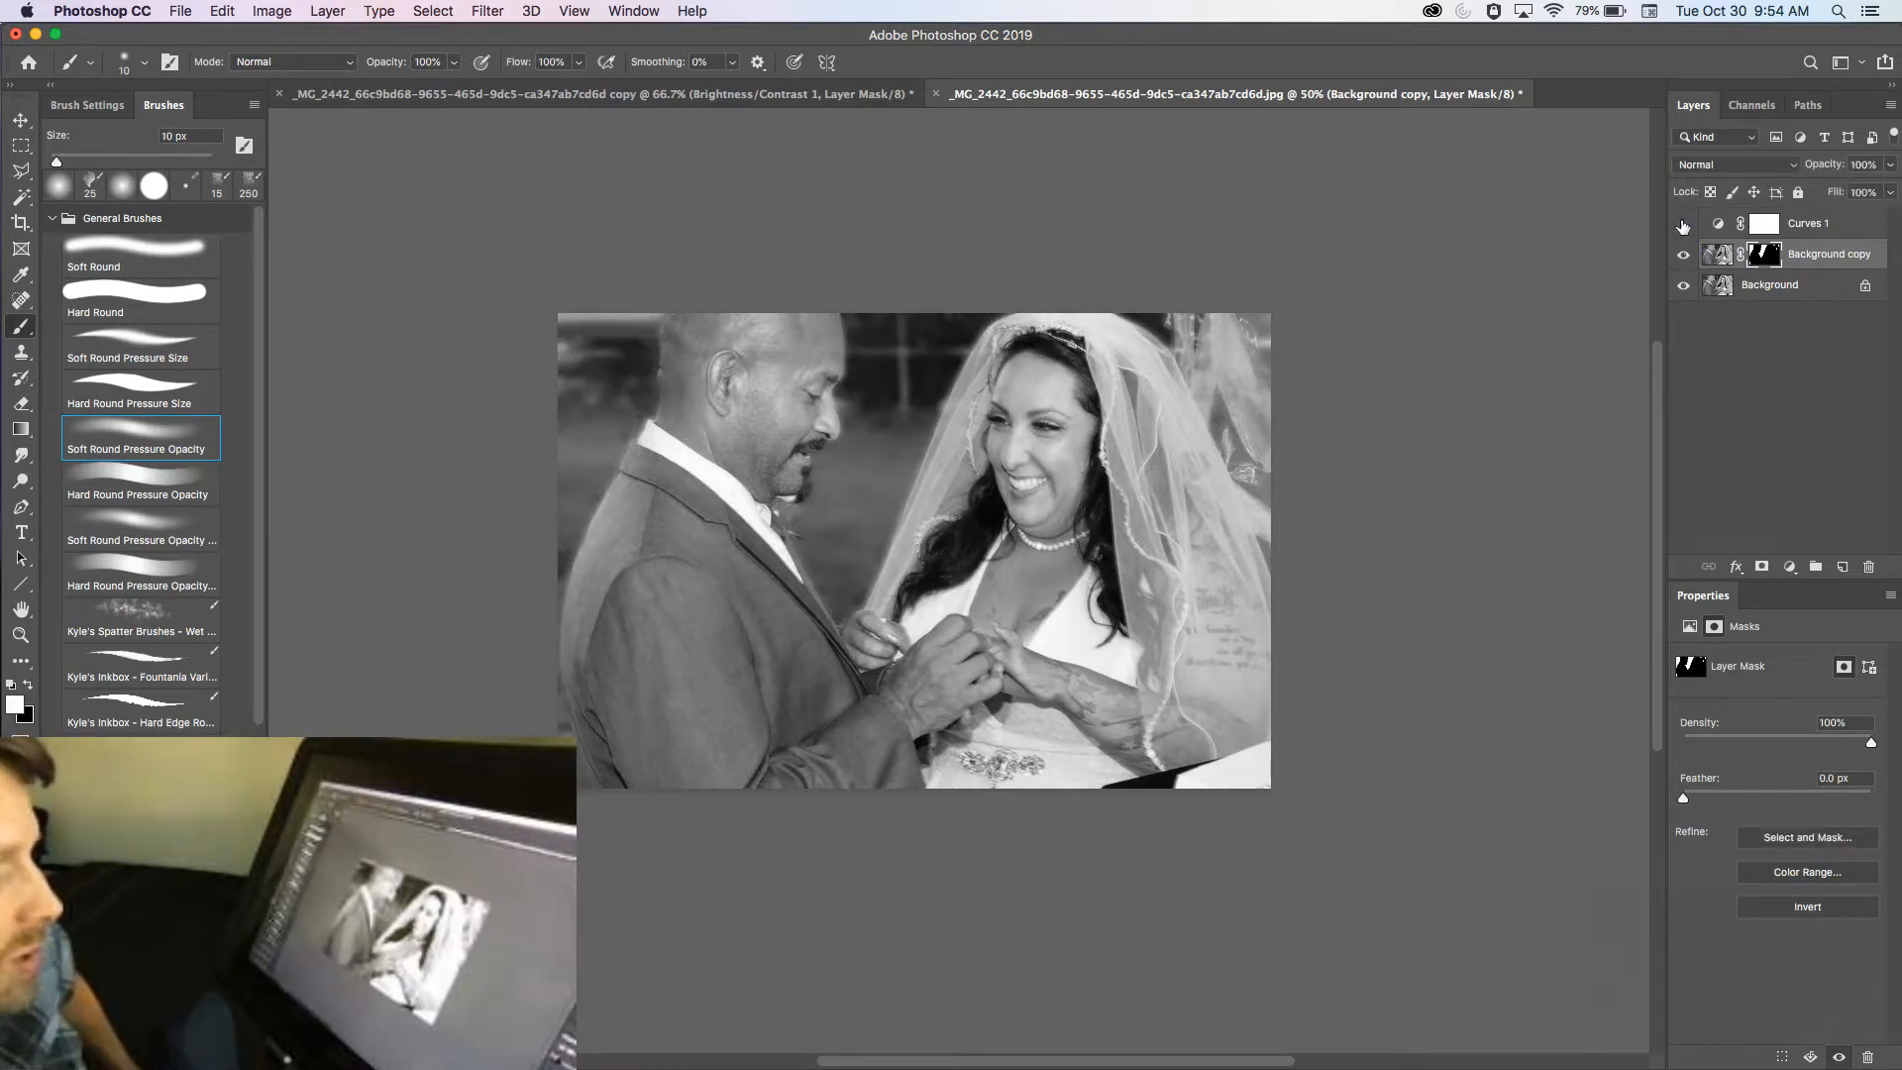
click(1684, 225)
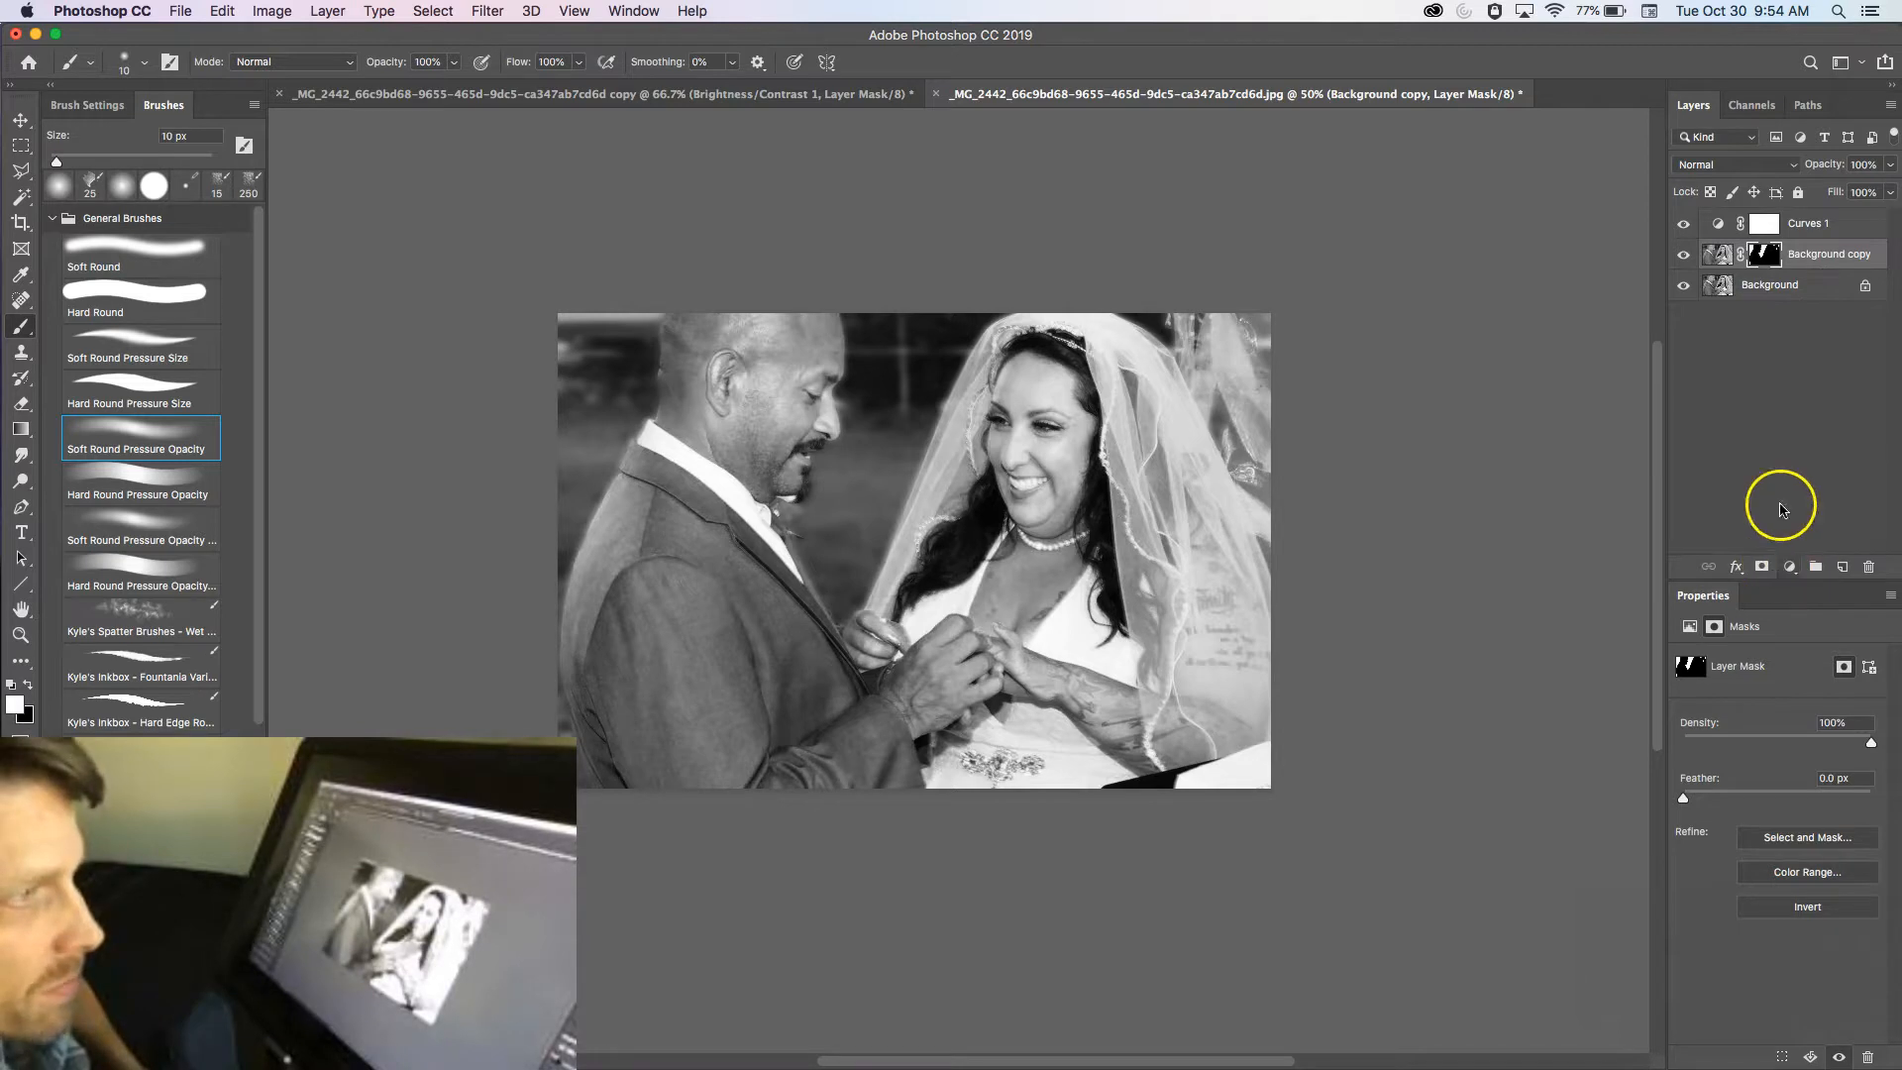
Duplicate the Background copy layer and fill the duplicate's layer mask with black
click(1828, 256)
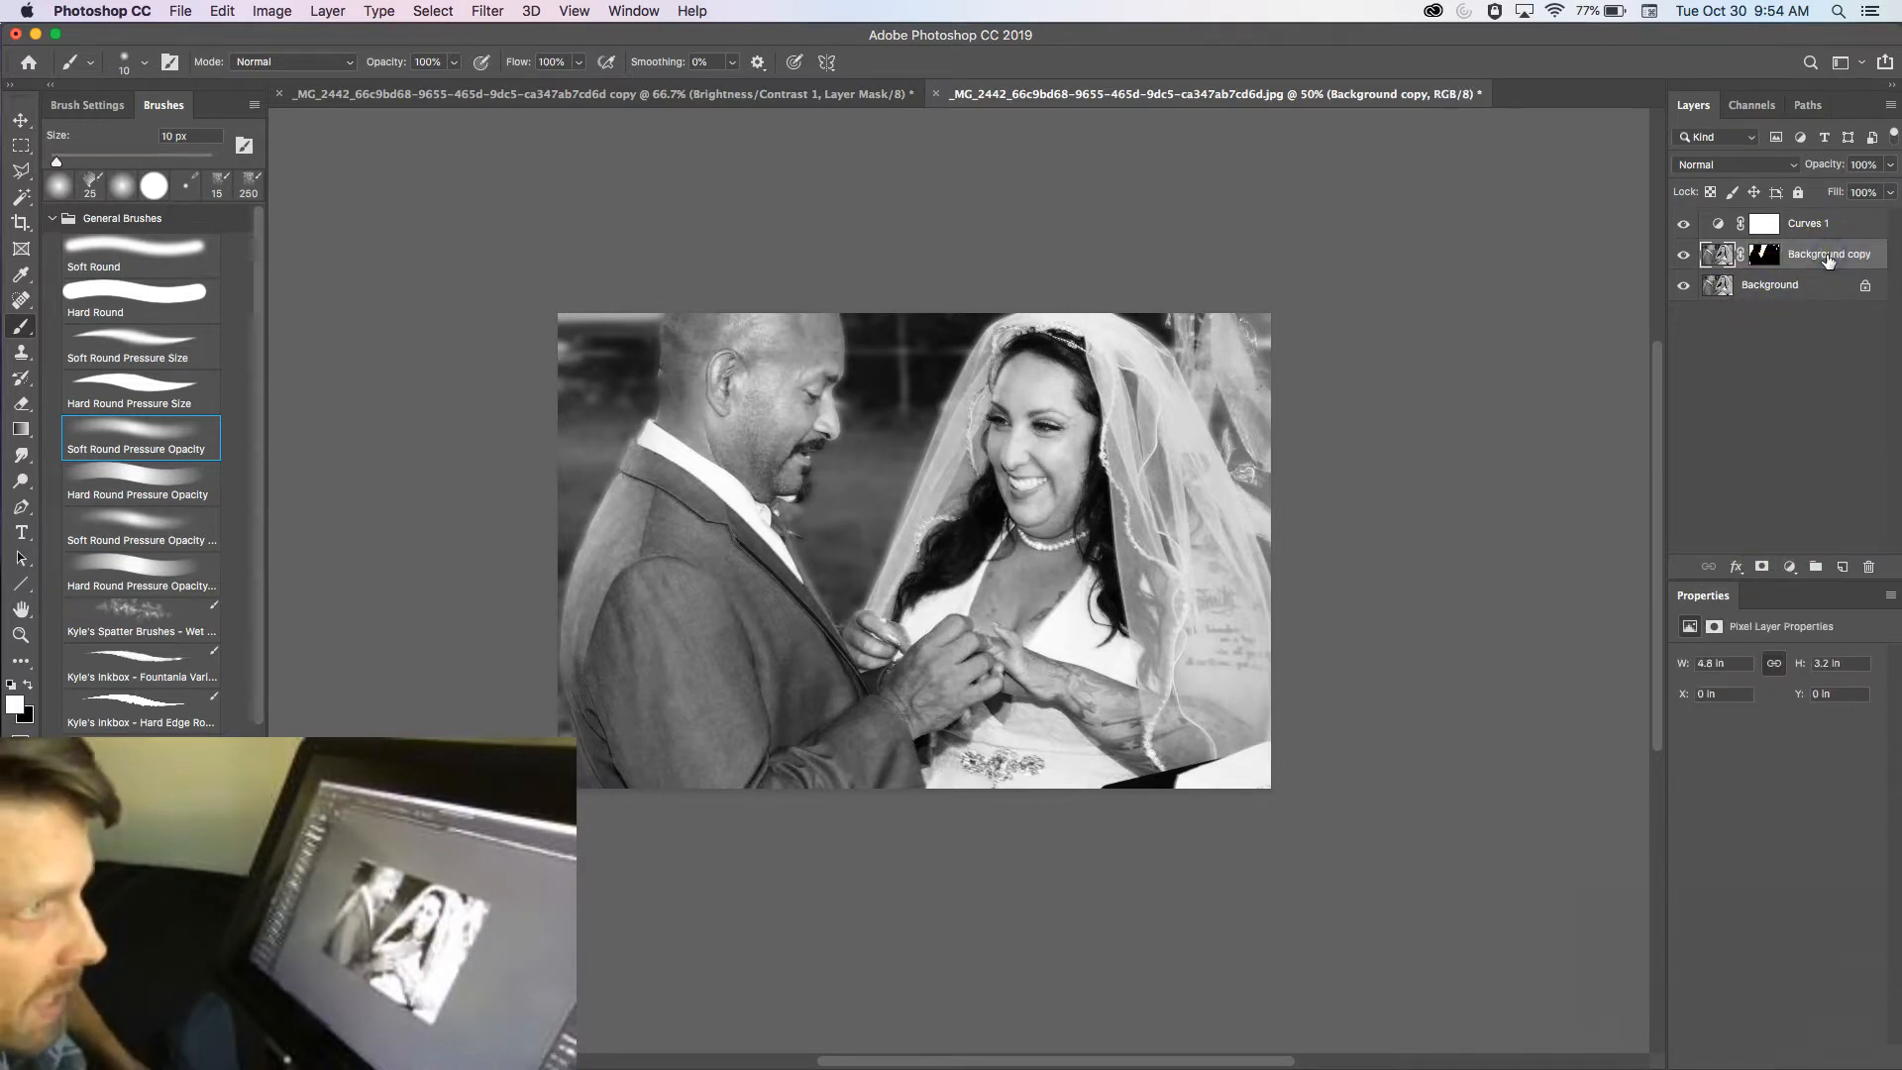
key(super+j)
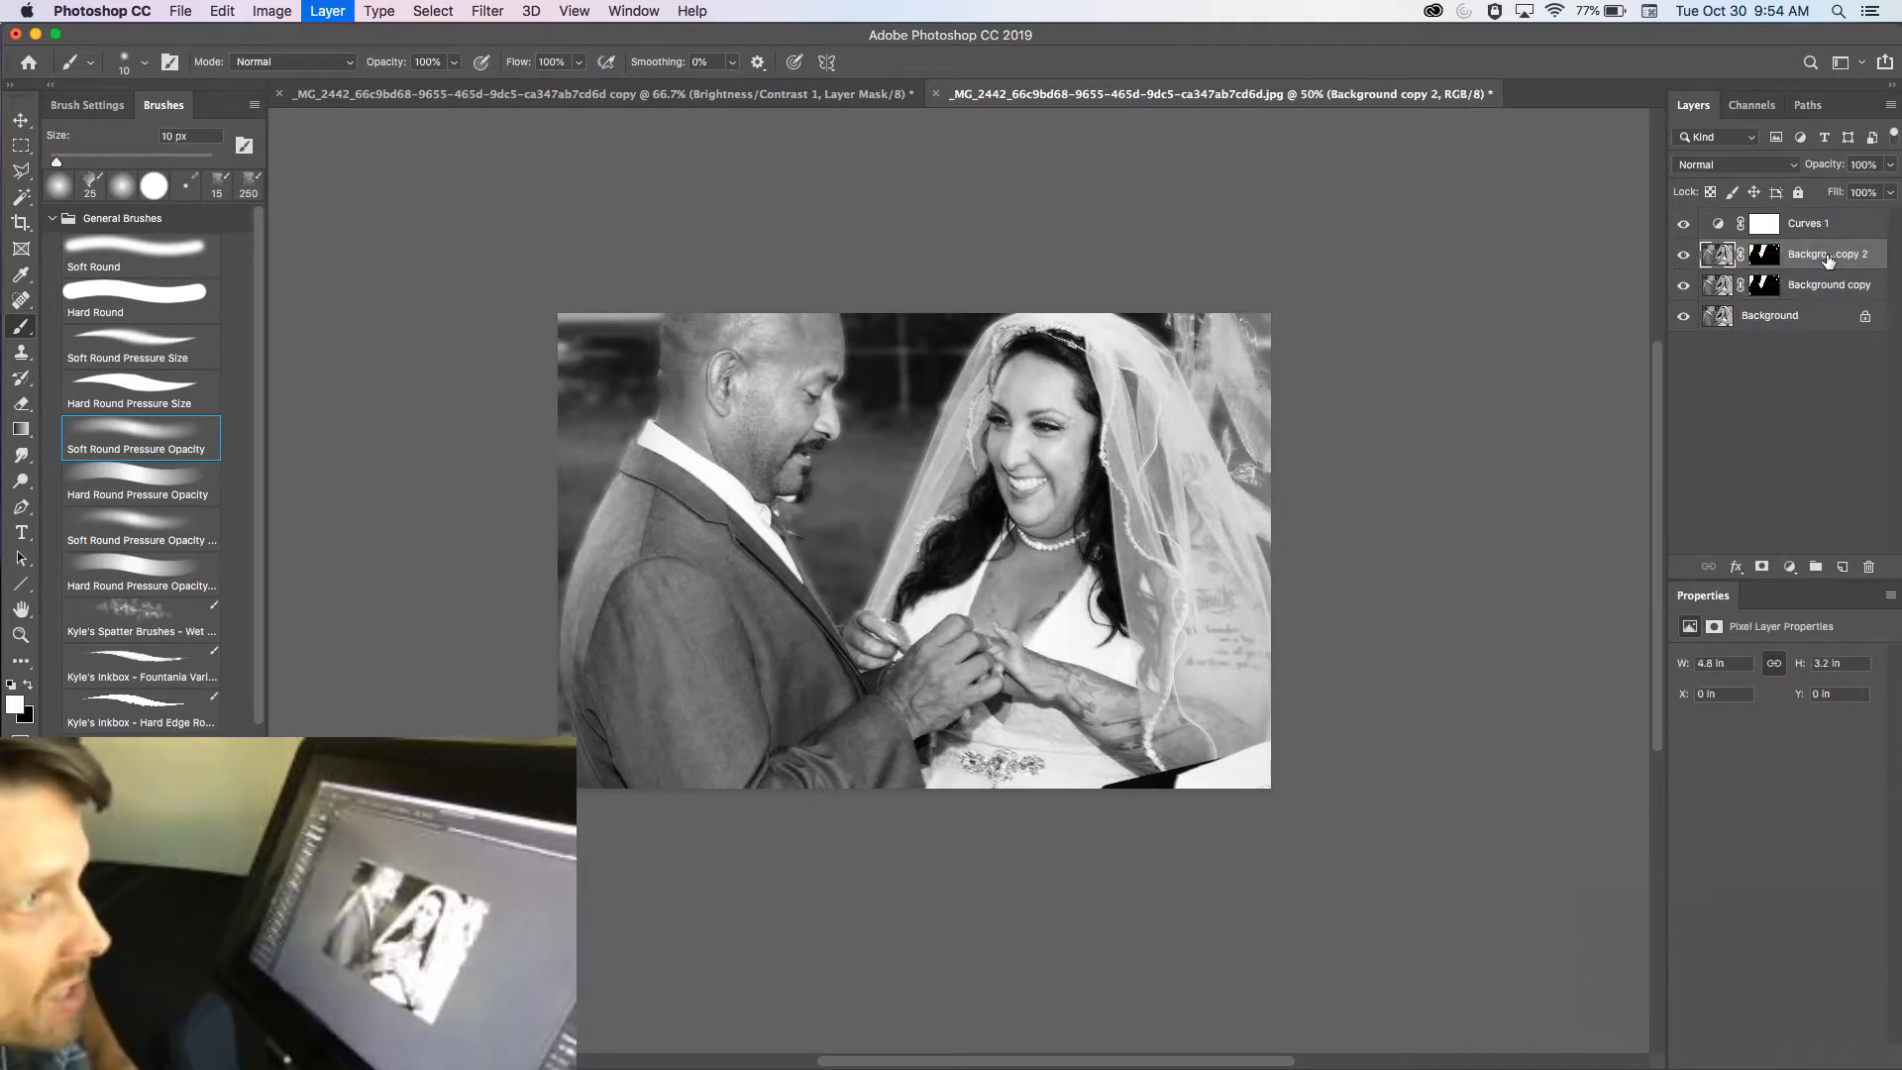
click(1764, 255)
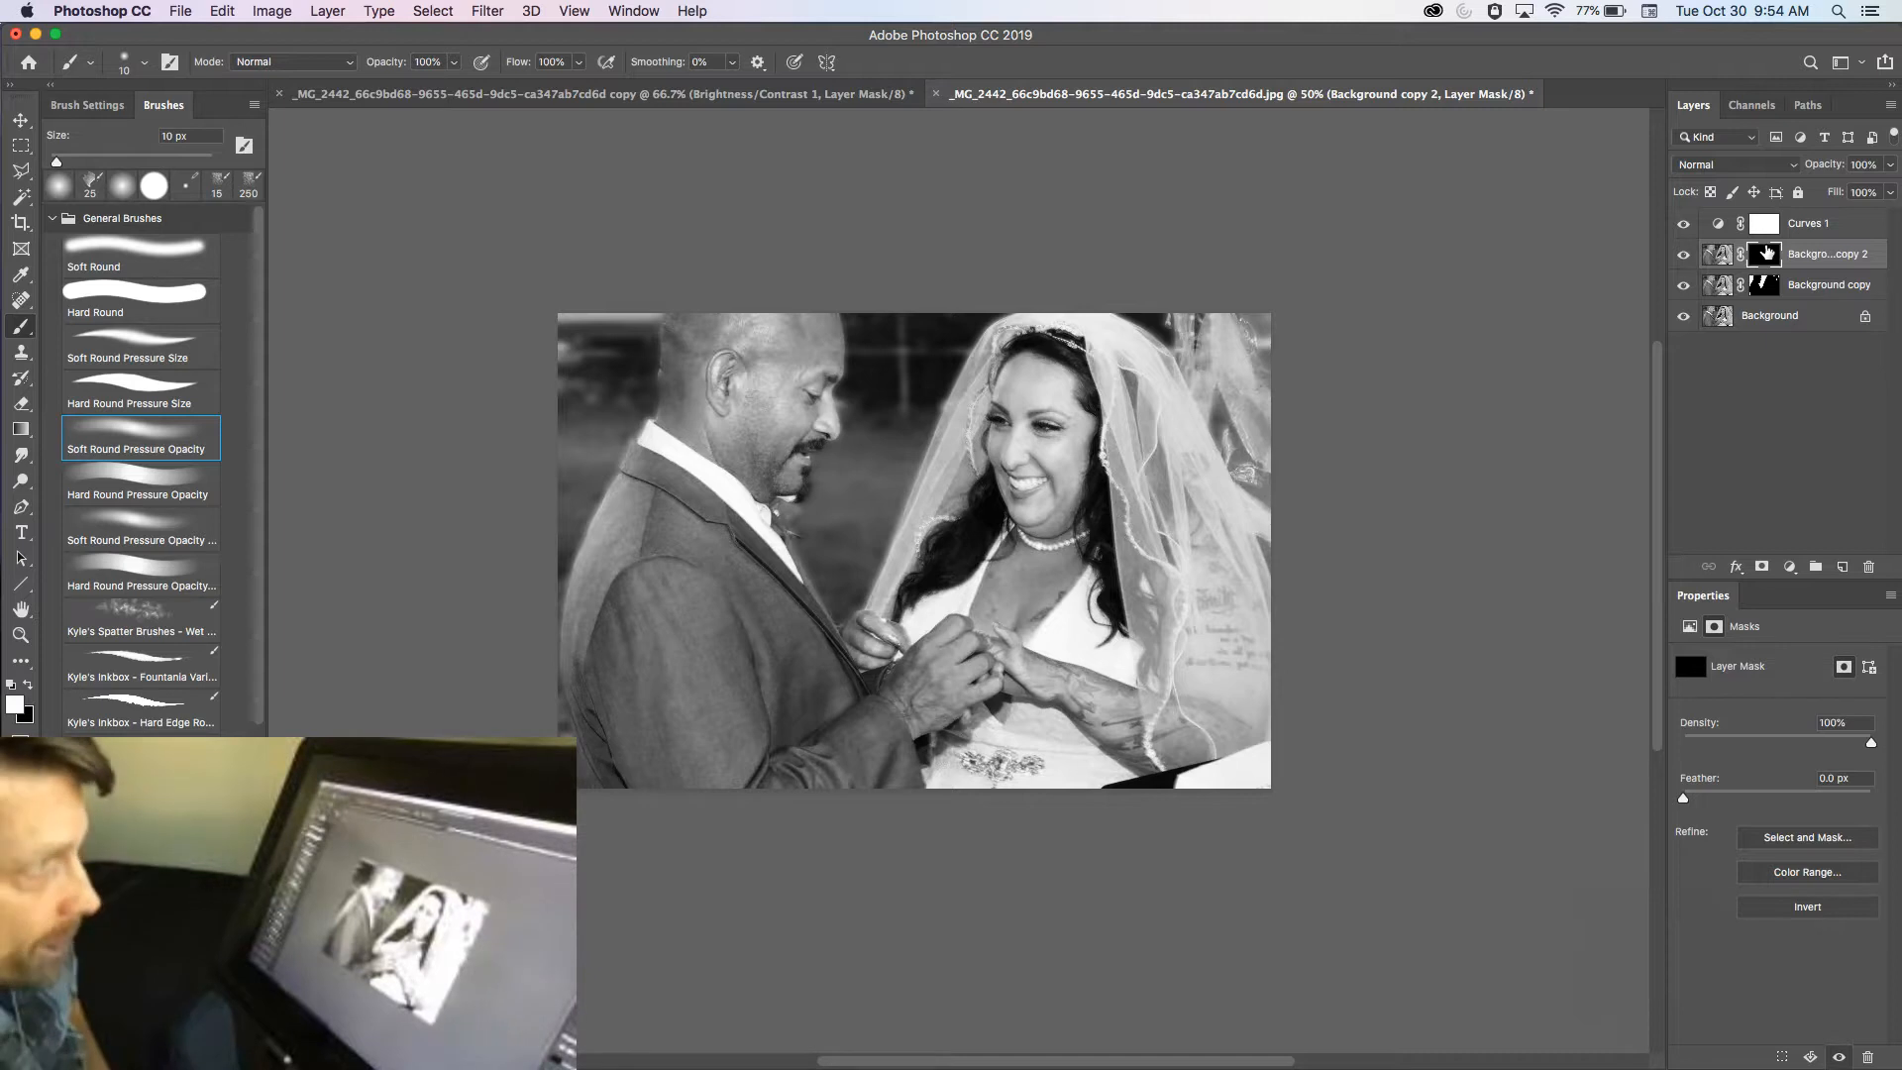
Paint the blur over the bride, her veil and the fabric behind her on the duplicate's mask with a 300 px soft brush
click(1045, 423)
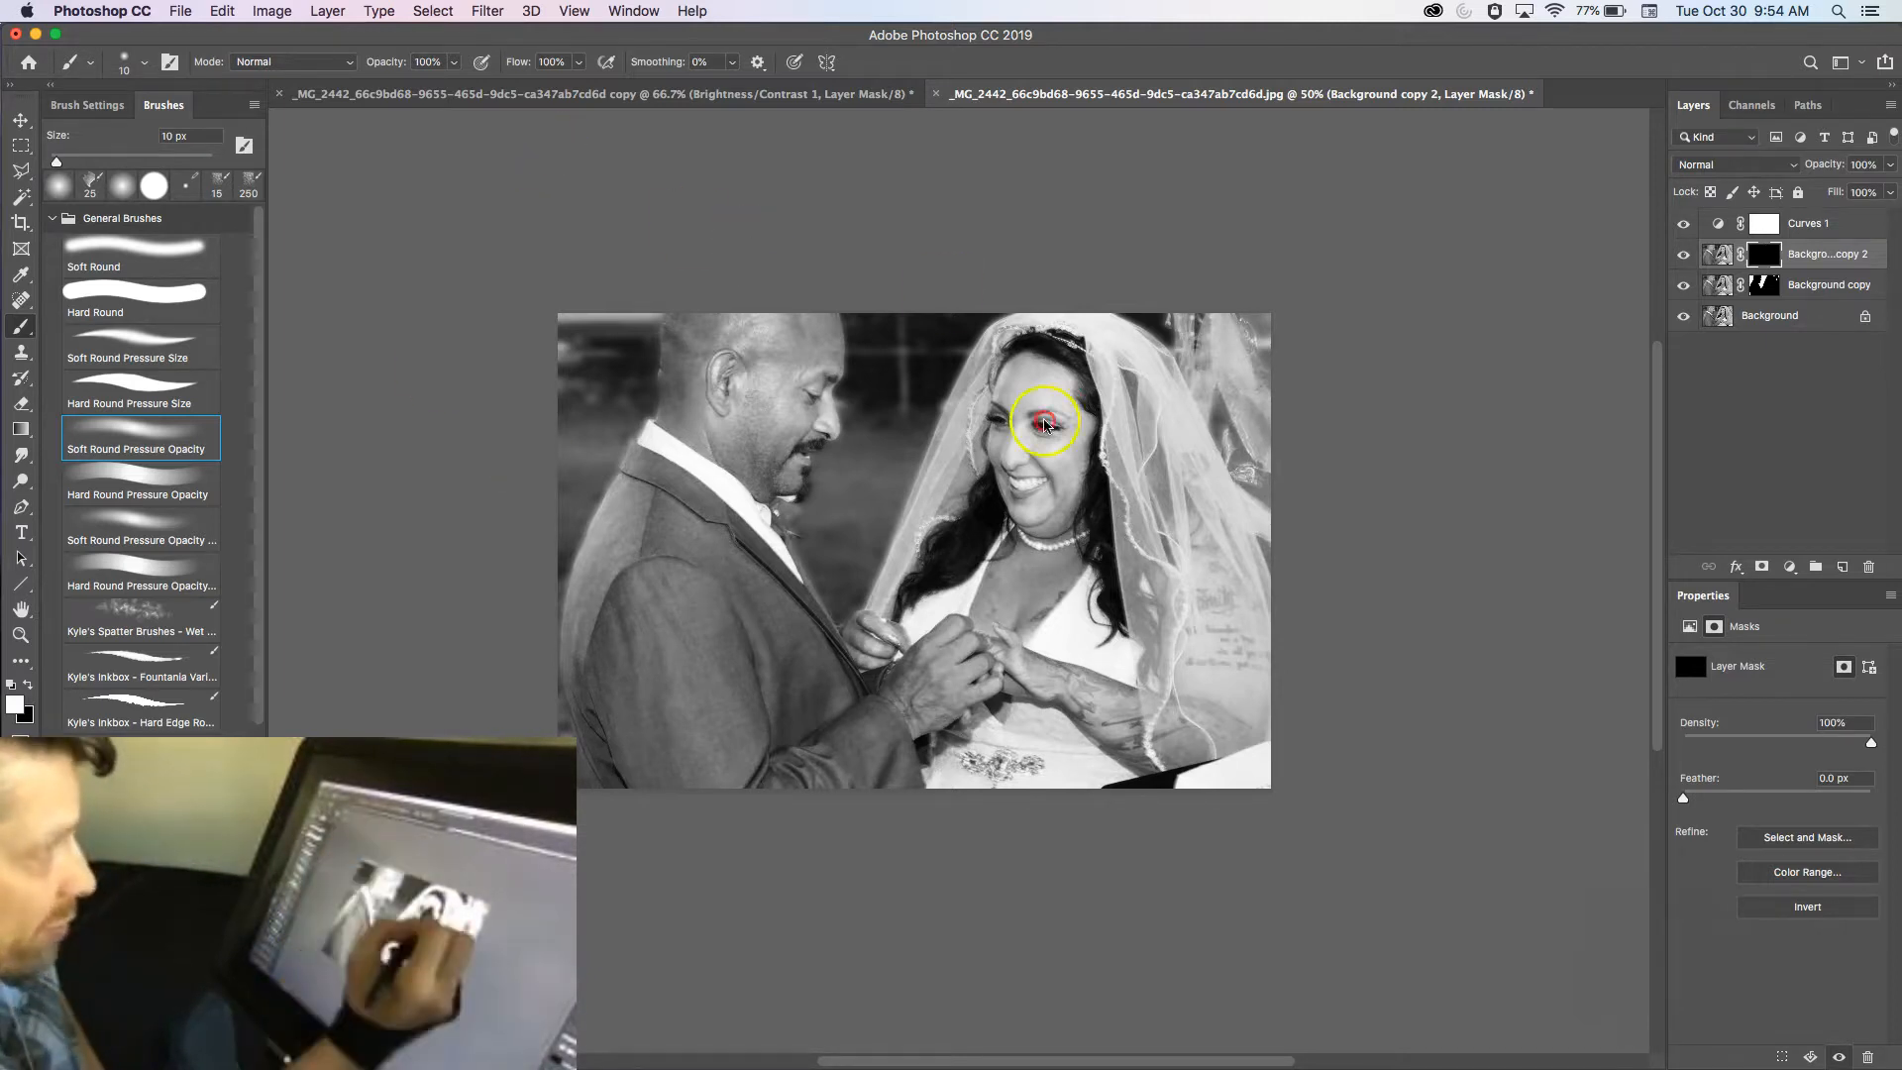
right_click(1045, 423)
click(1342, 227)
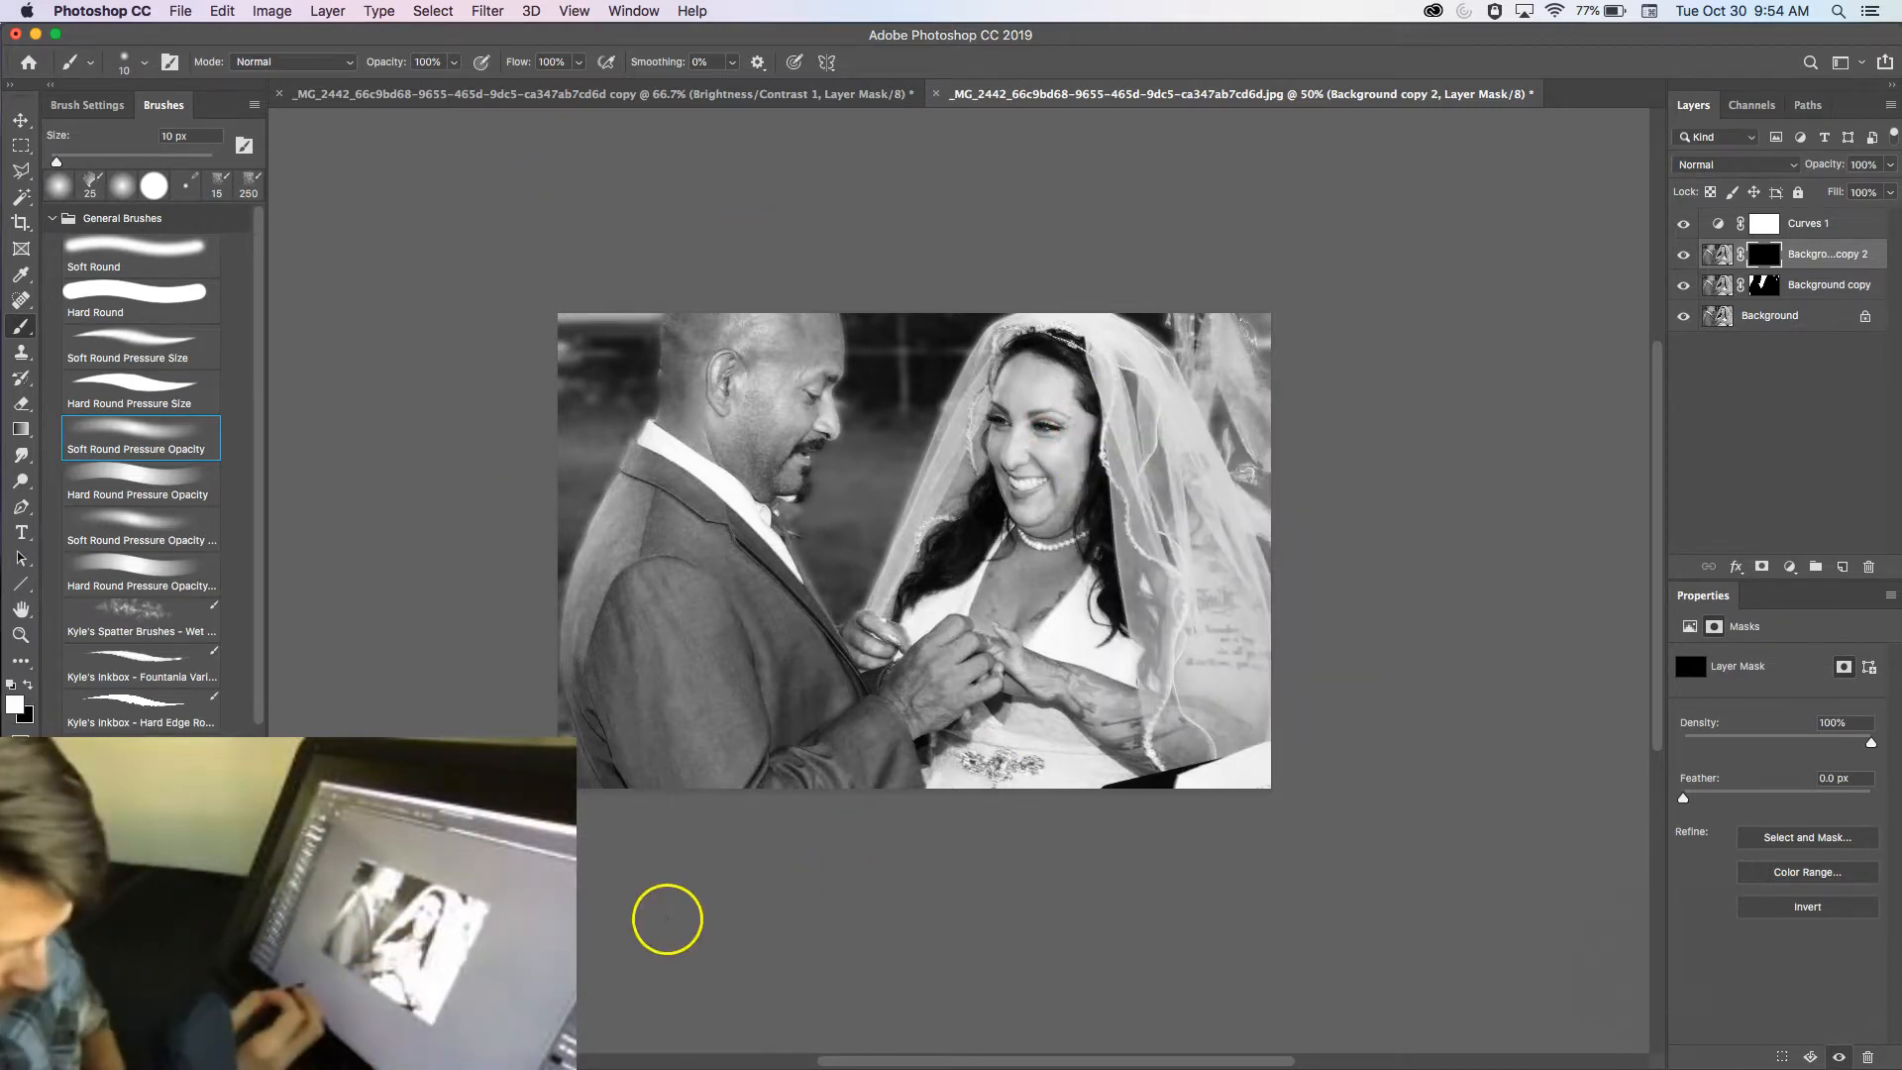
key(bracketright)
key(bracketright)
key(bracketright)
key(bracketright)
key(bracketright)
key(bracketright)
key(bracketright)
key(bracketright)
key(bracketright)
key(bracketright)
key(bracketright)
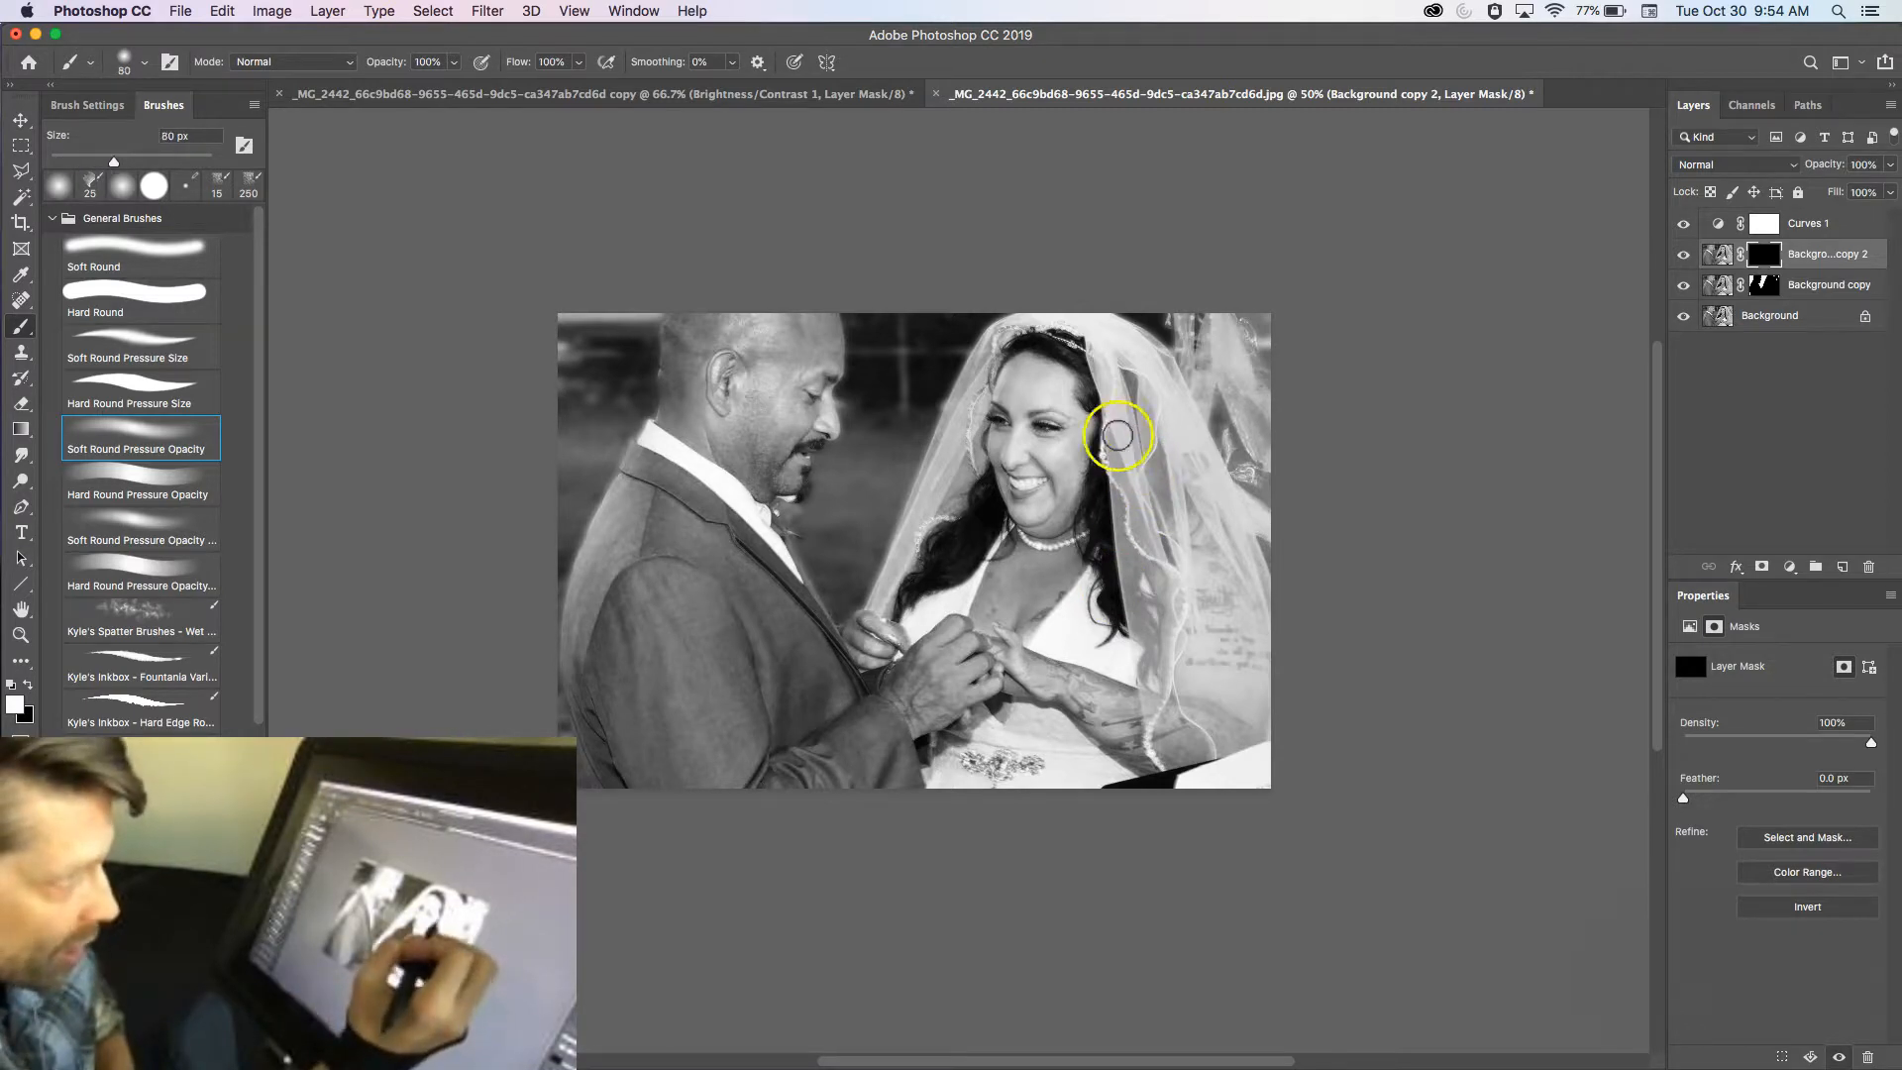
key(bracketright)
key(bracketright)
key(bracketright)
key(bracketright)
key(bracketright)
key(bracketright)
key(bracketright)
key(bracketright)
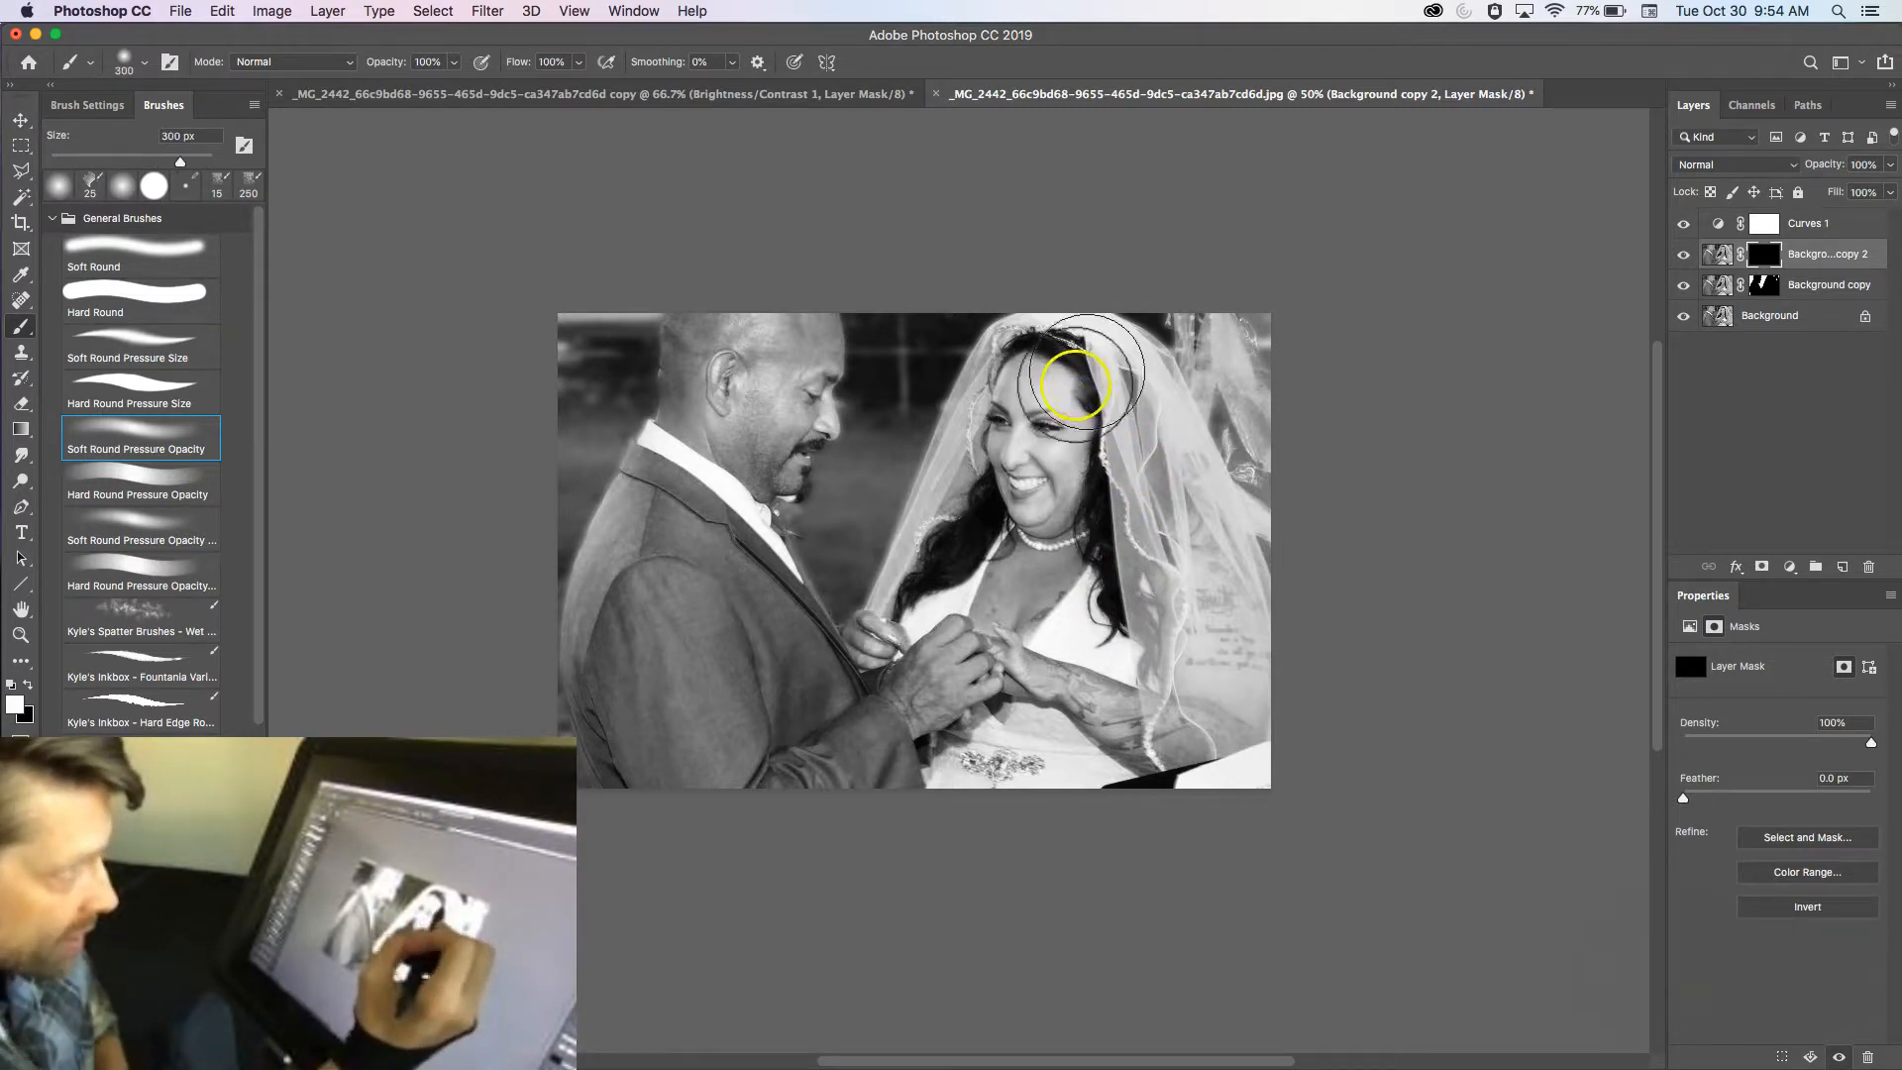
mouse_move(1111, 375)
mouse_down()
mouse_move(1031, 471)
mouse_move(1026, 428)
mouse_move(1041, 574)
mouse_move(1106, 615)
mouse_move(1066, 731)
mouse_move(994, 764)
mouse_move(994, 783)
mouse_up()
mouse_move(1143, 693)
mouse_down()
mouse_move(1152, 673)
mouse_move(1142, 754)
mouse_move(1169, 560)
mouse_up()
mouse_move(1134, 437)
mouse_down()
mouse_move(1121, 386)
mouse_move(1187, 405)
mouse_move(1240, 348)
mouse_up()
click(1087, 378)
mouse_move(1072, 720)
mouse_down()
mouse_move(1053, 425)
mouse_move(1036, 564)
mouse_move(1075, 738)
mouse_move(1037, 718)
mouse_move(1025, 497)
mouse_move(1079, 439)
mouse_up()
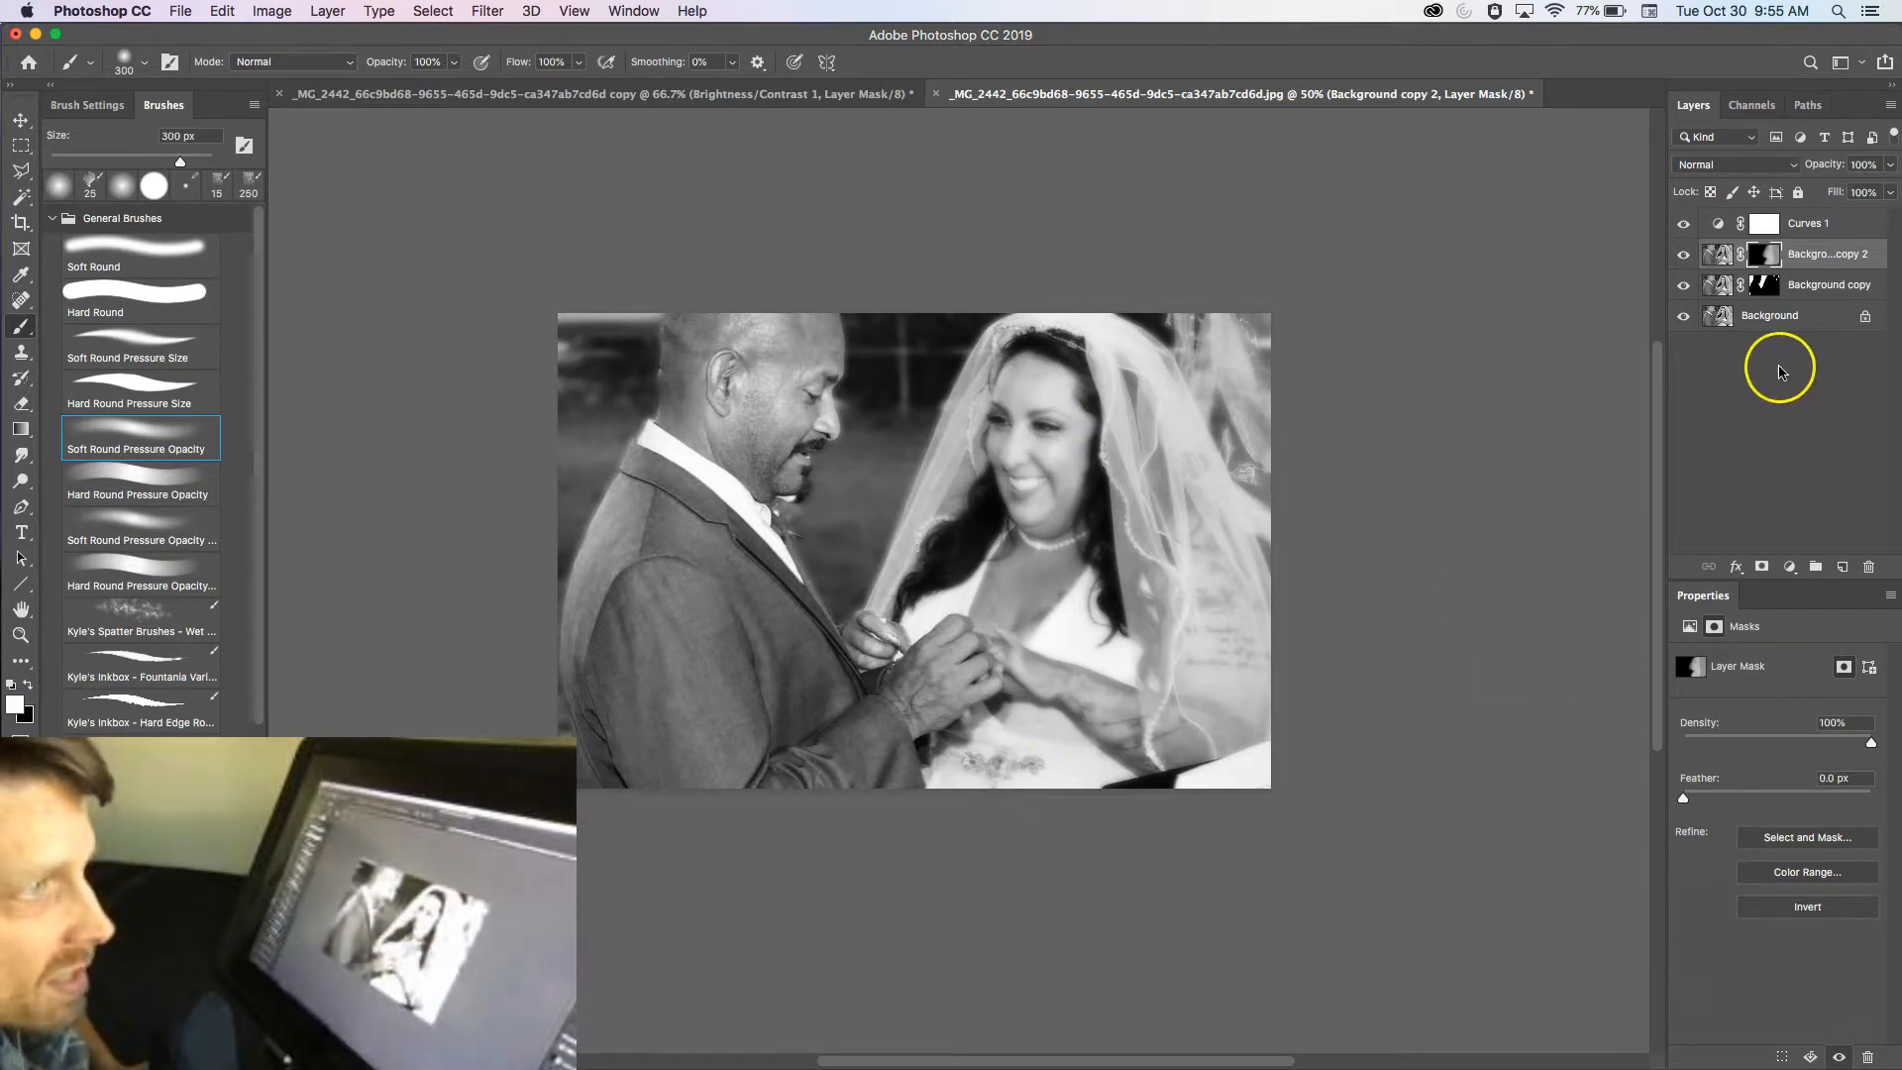
Reduce the Background copy 2 layer's opacity to 51% and compare the photo with and without it
click(1833, 250)
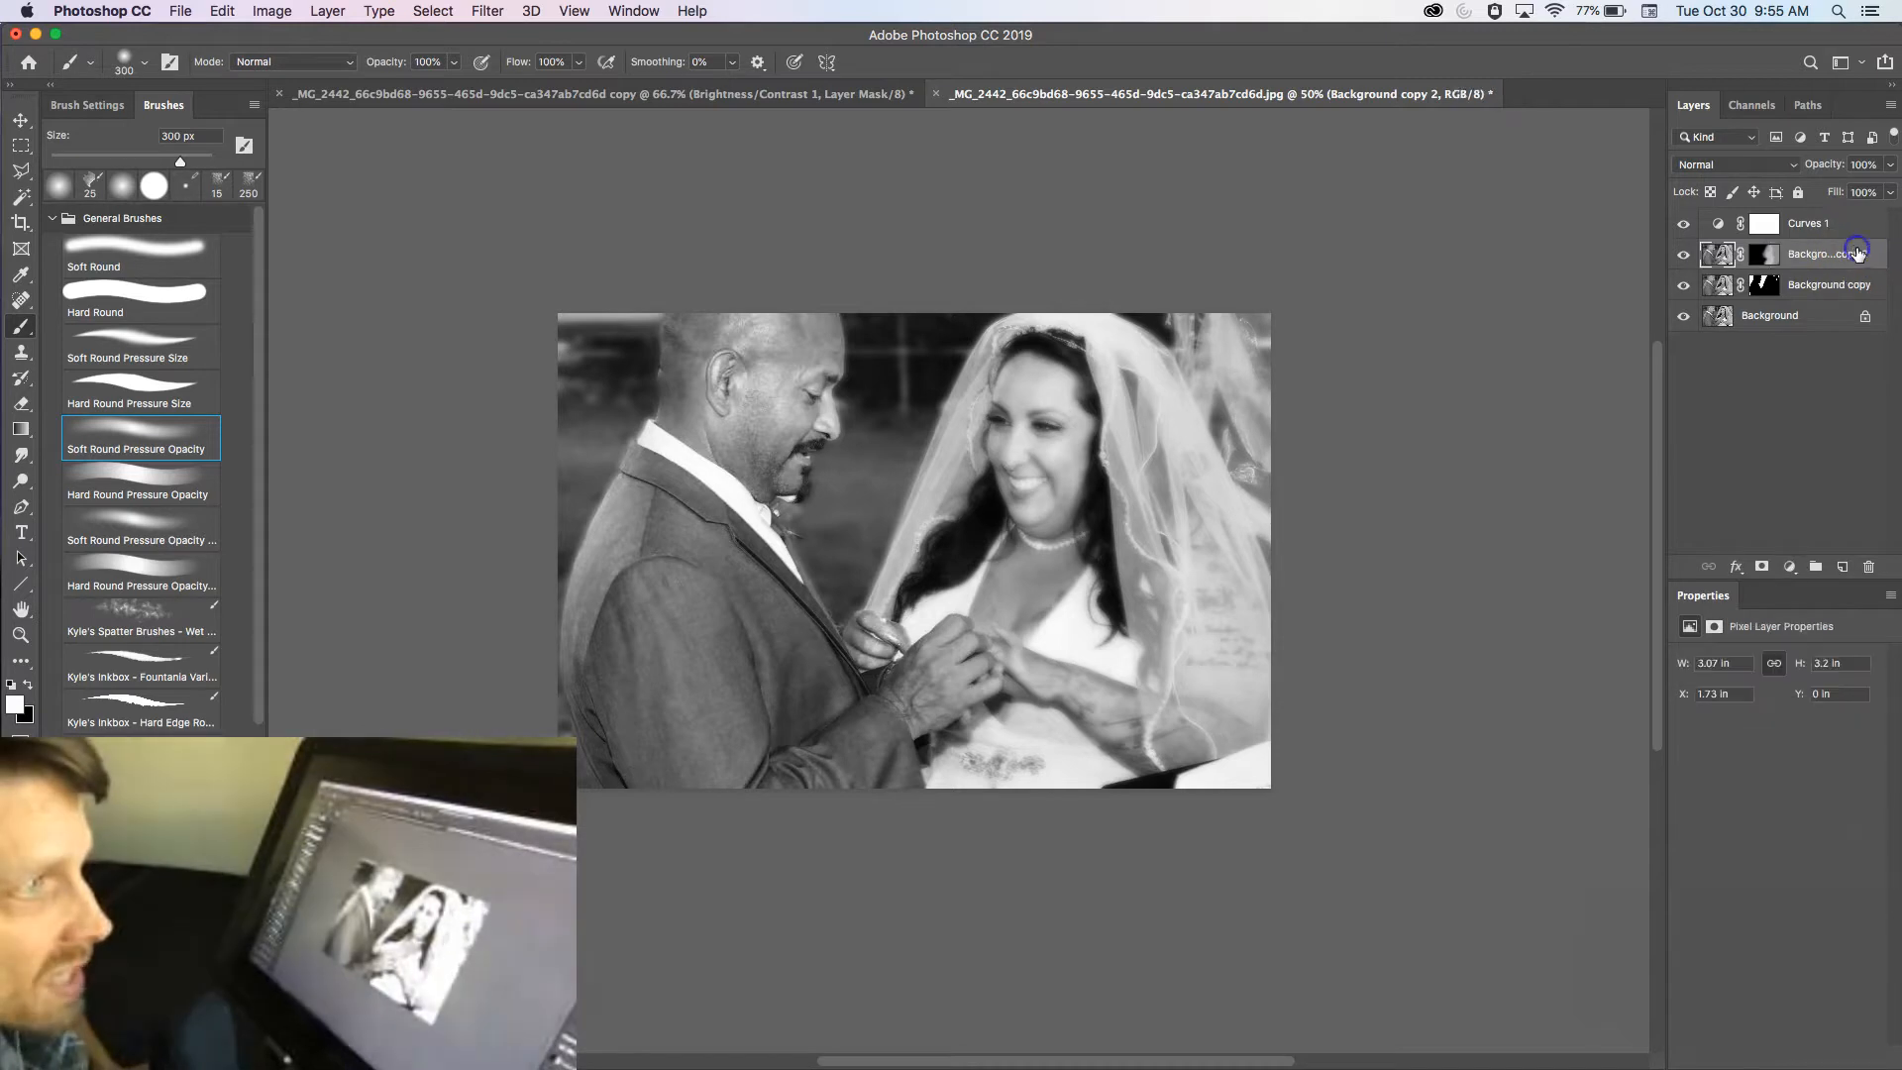
click(1892, 166)
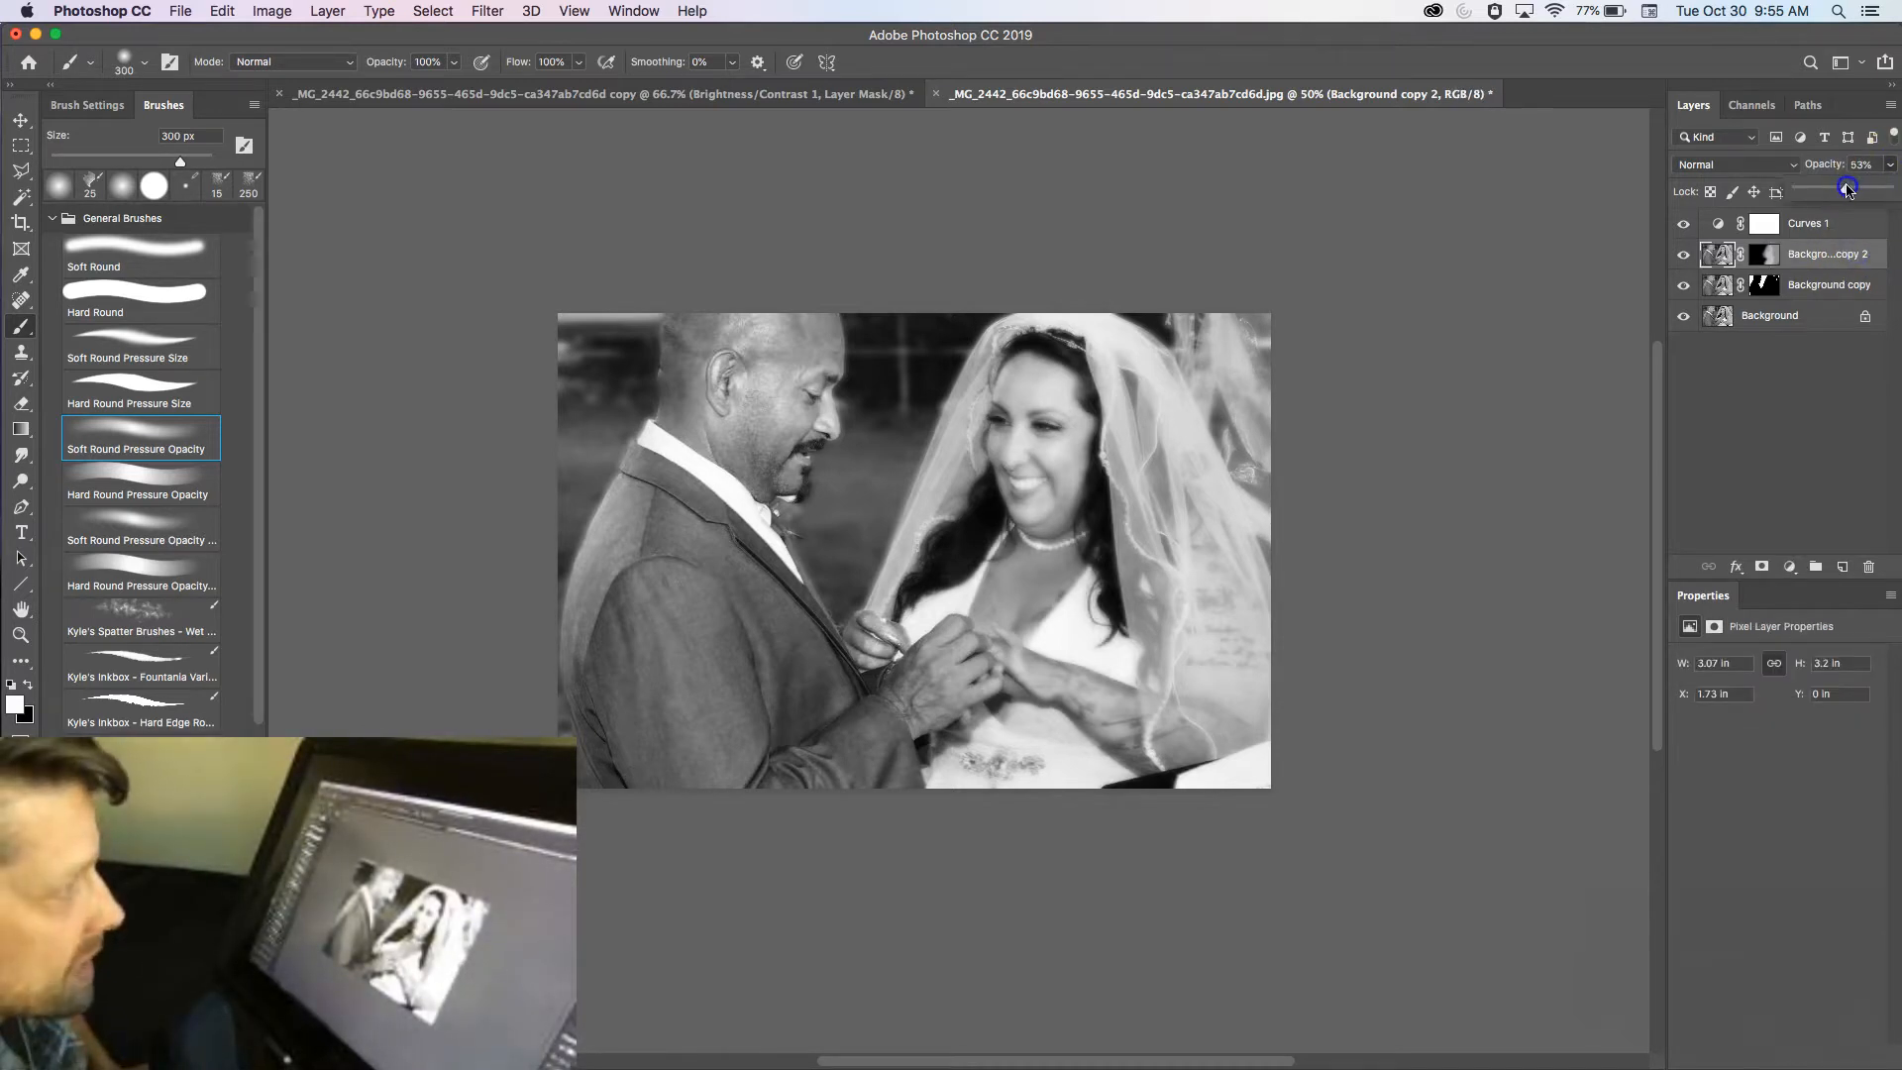
mouse_move(1770, 192)
mouse_down()
mouse_move(1794, 195)
mouse_move(1755, 196)
mouse_up()
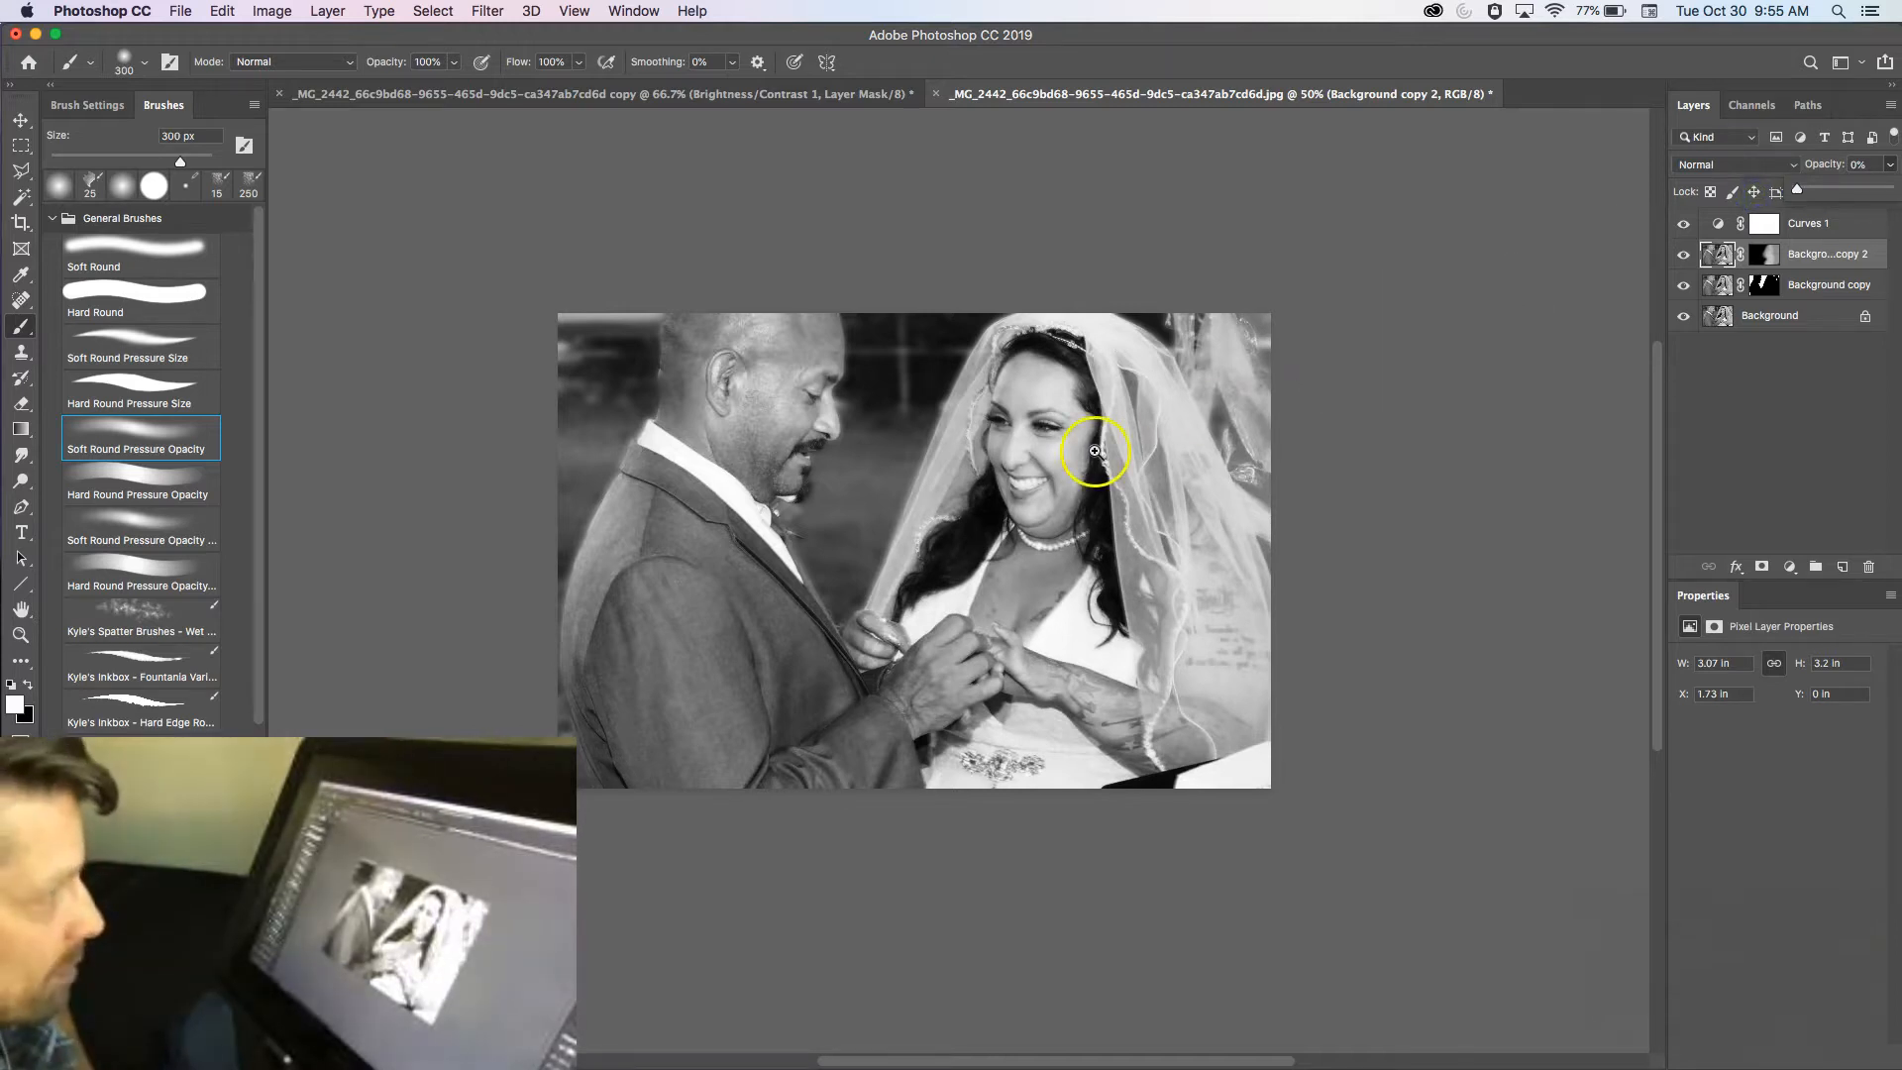
key(super+plus)
key(super+plus)
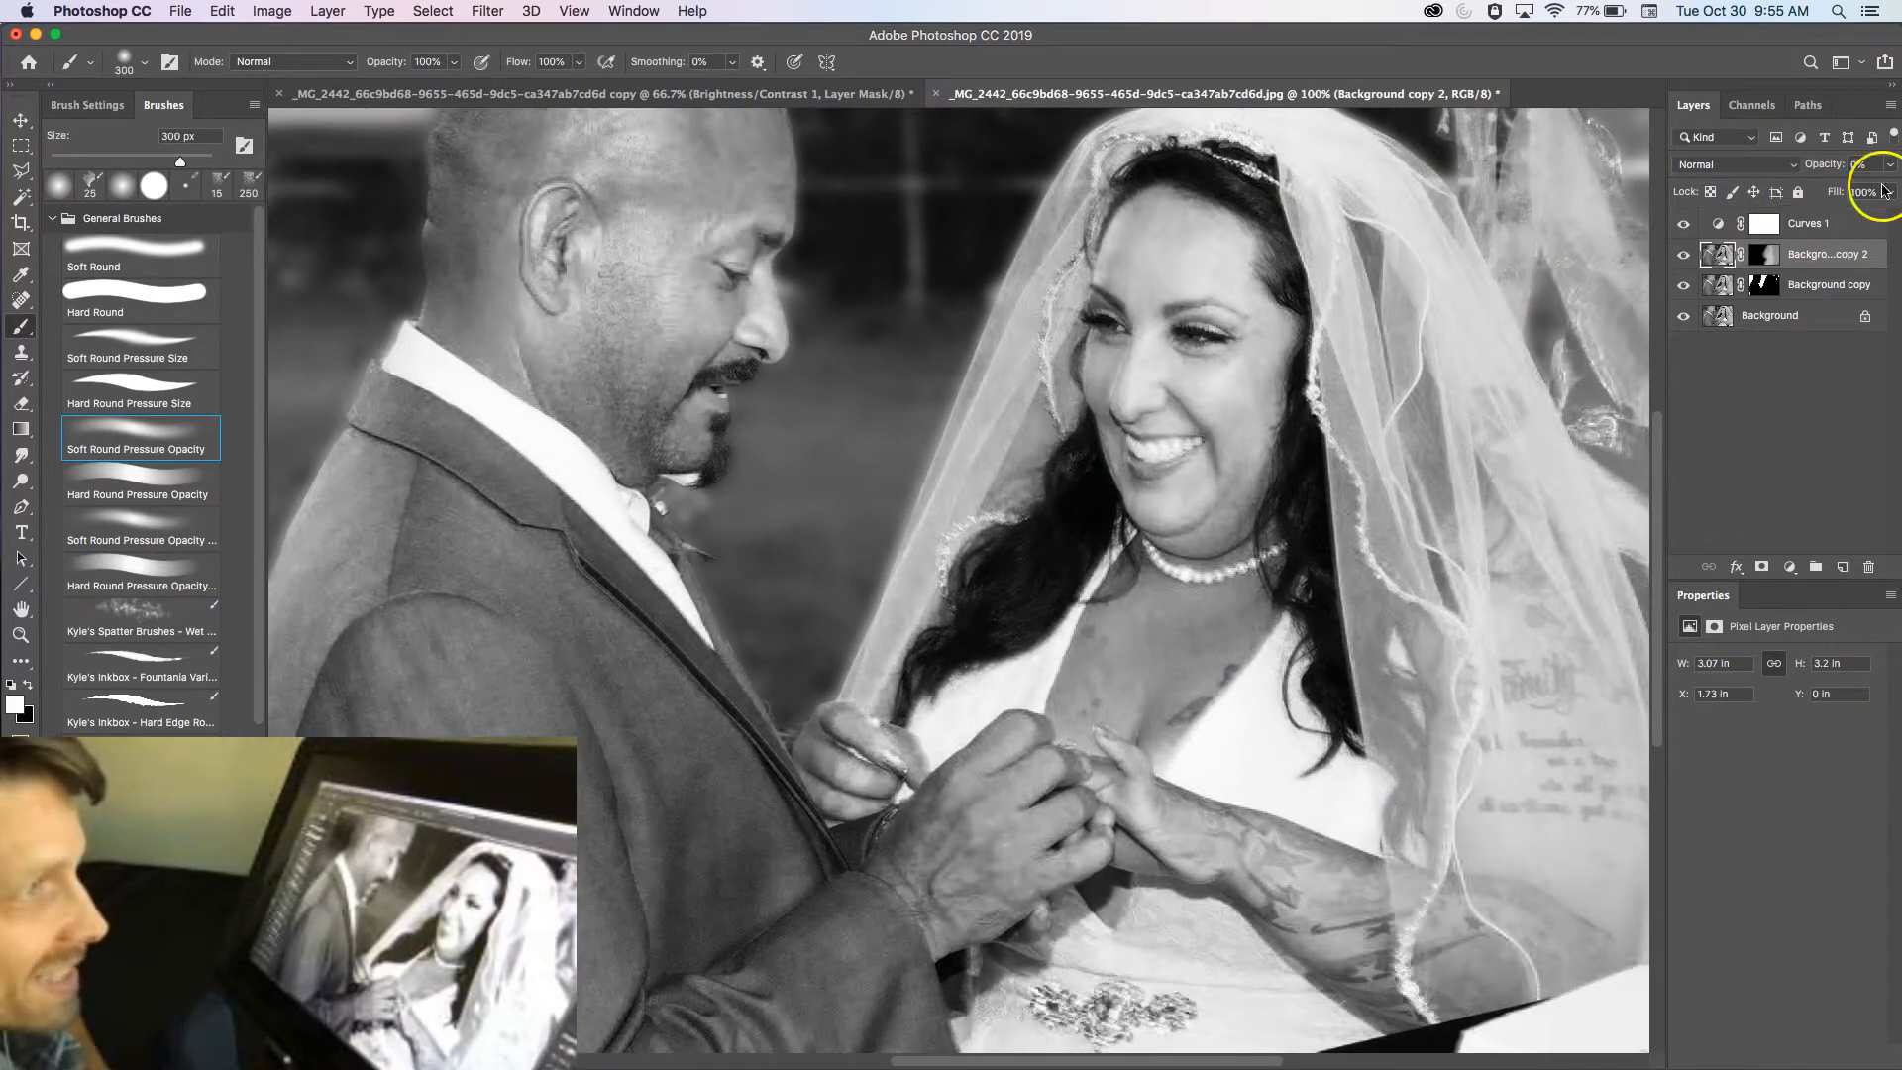
click(1891, 165)
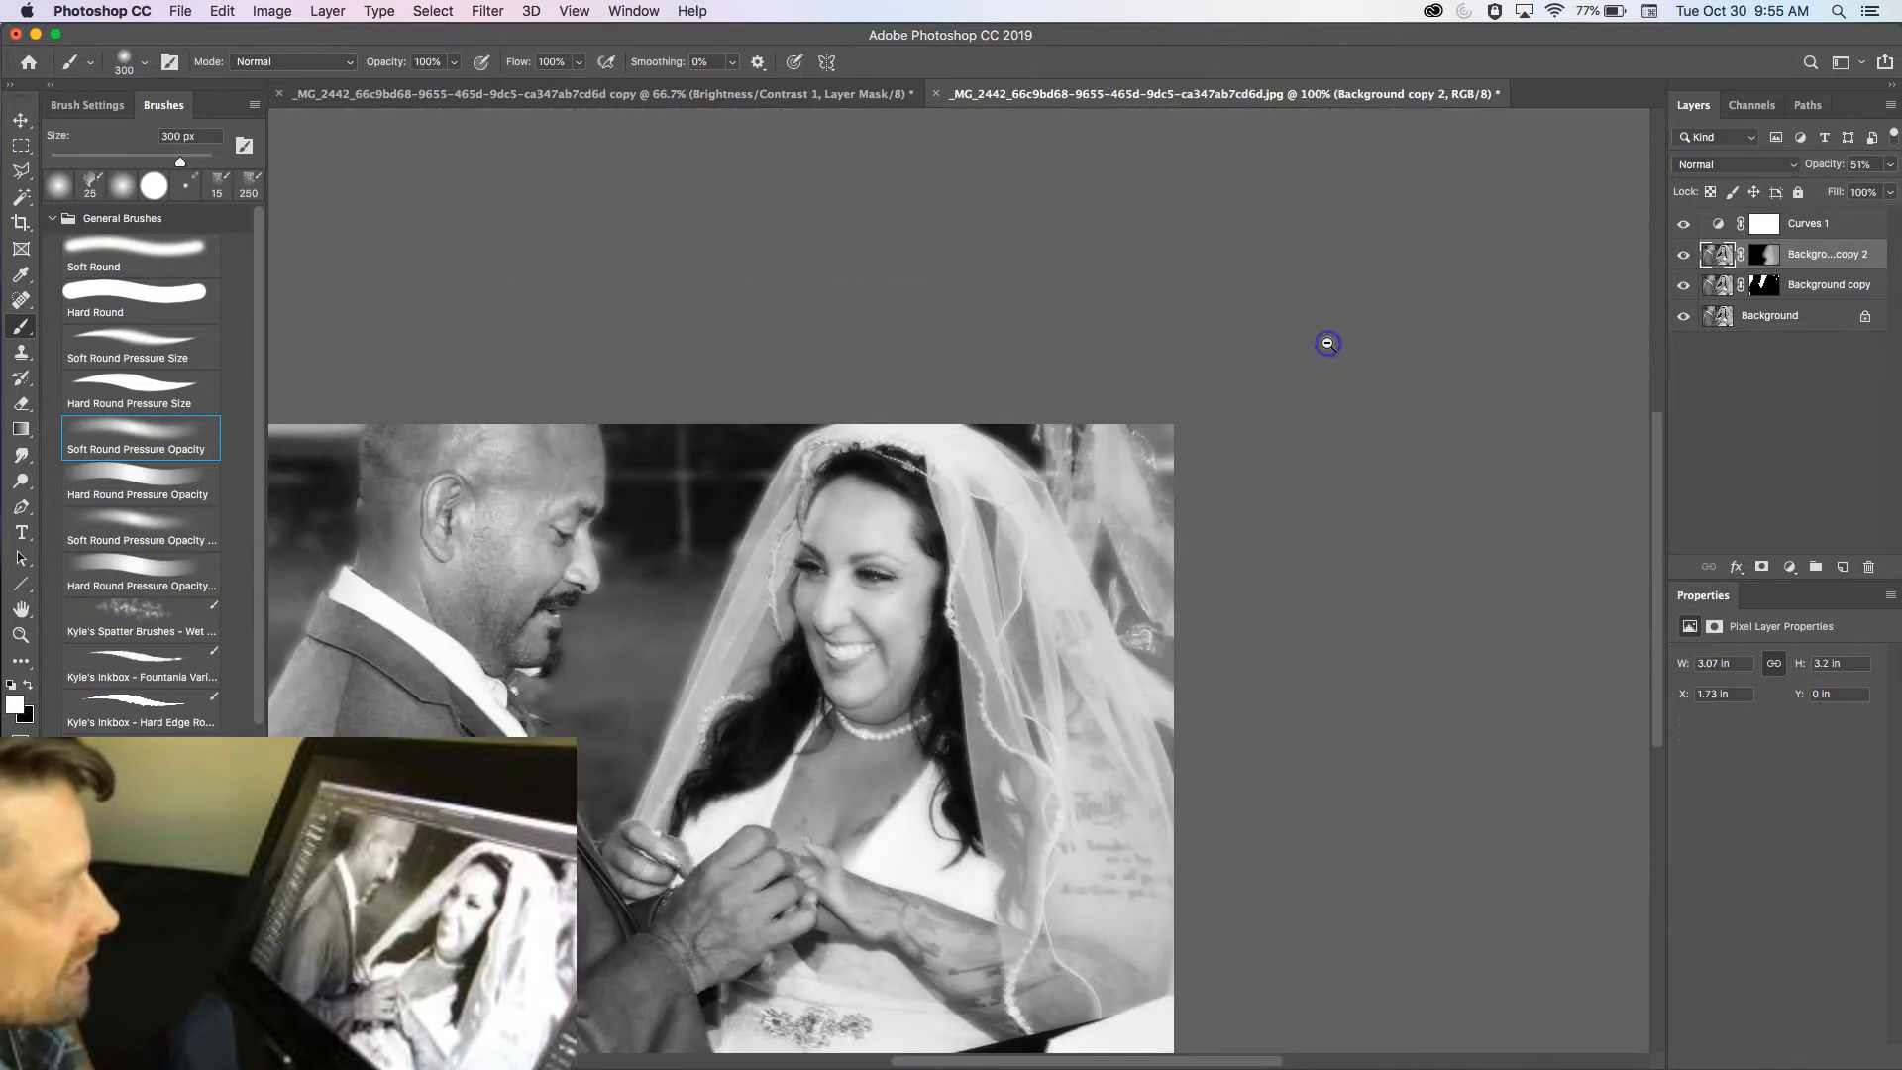
key(super+minus)
drag(1024, 429, 1132, 421)
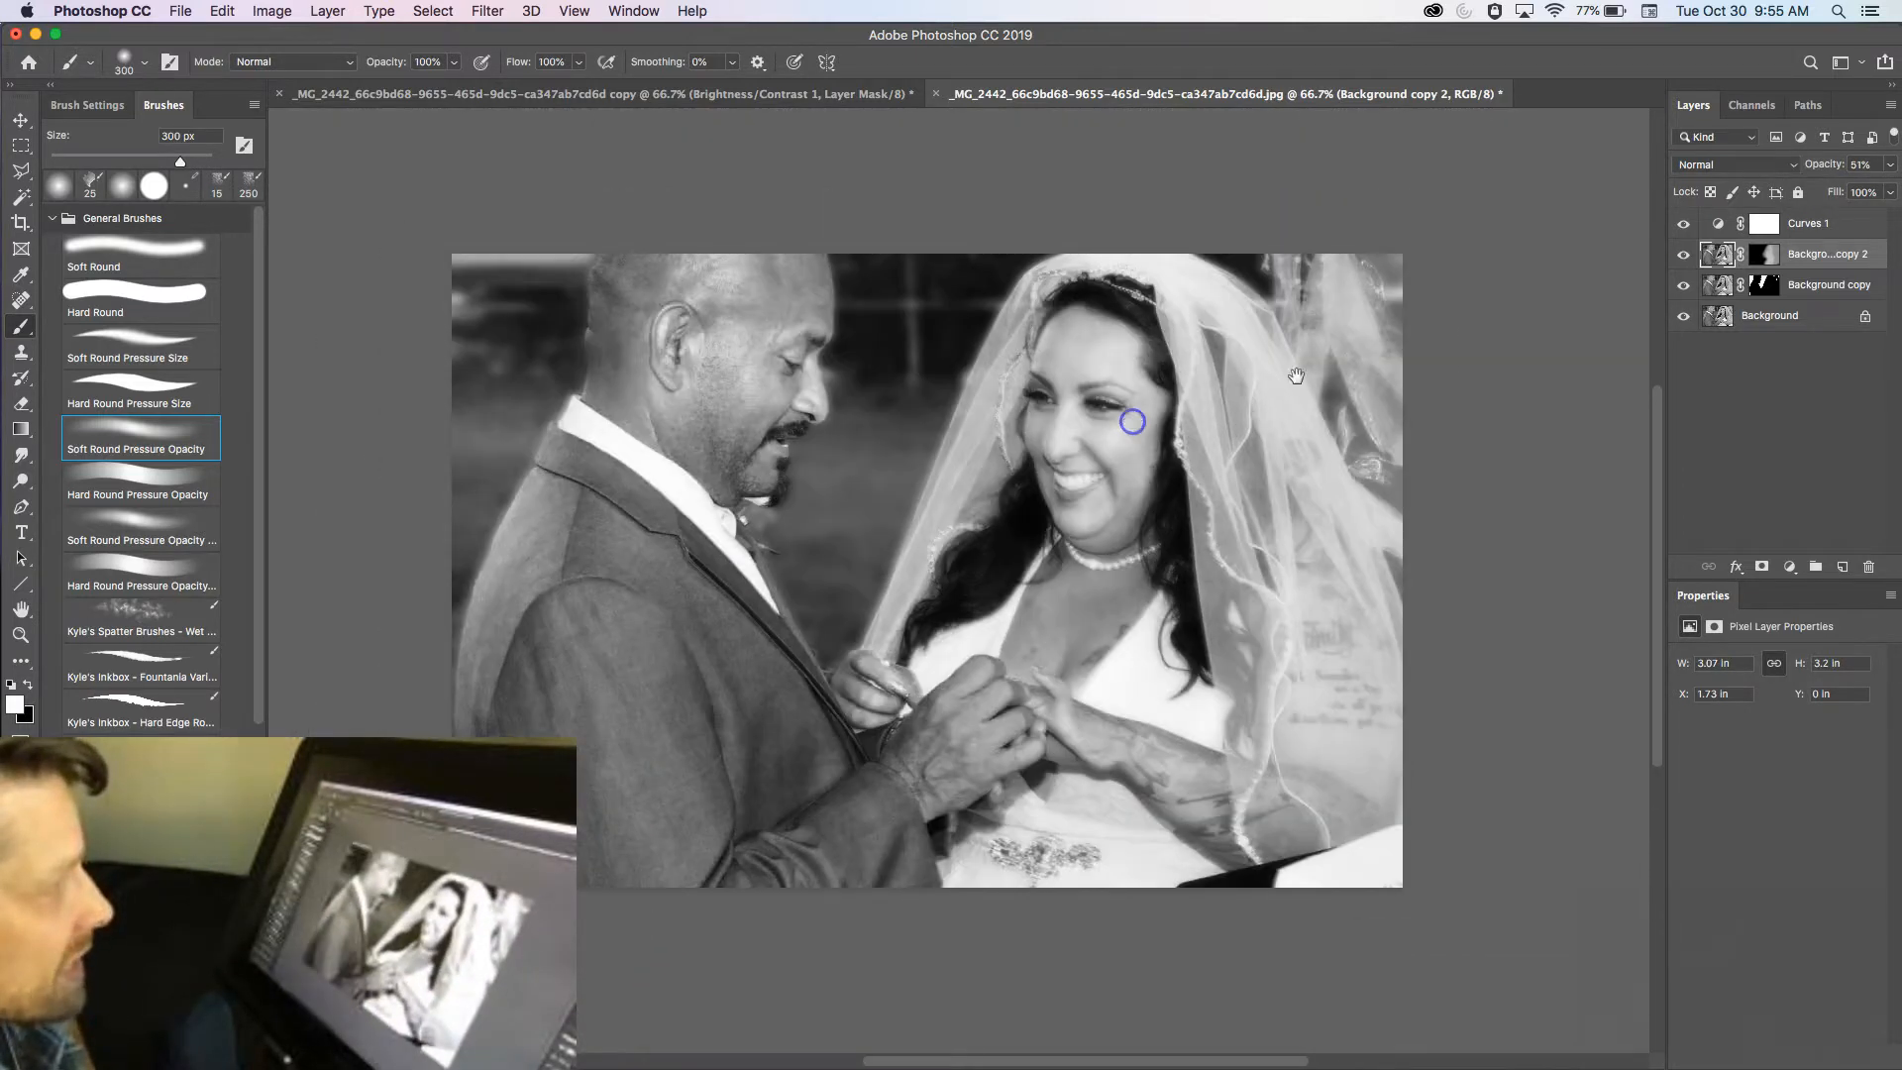
click(1682, 256)
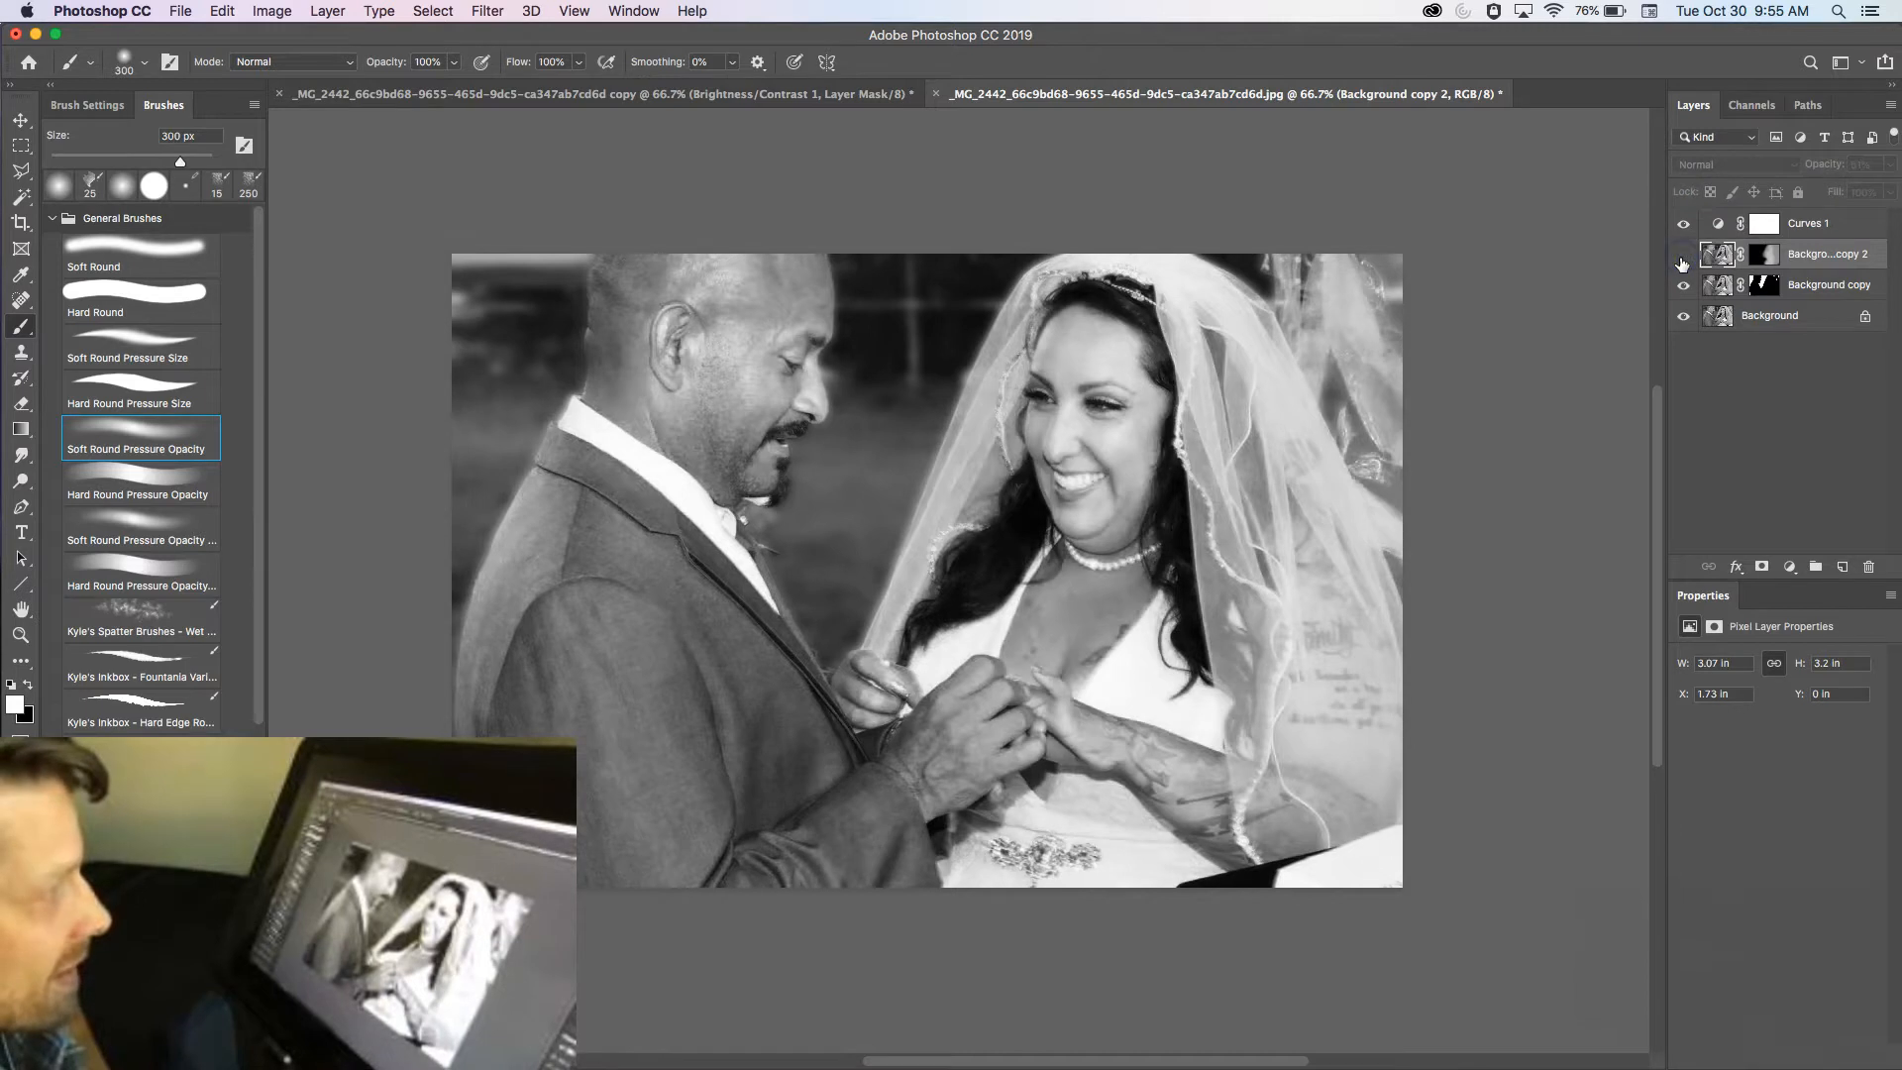
click(1683, 258)
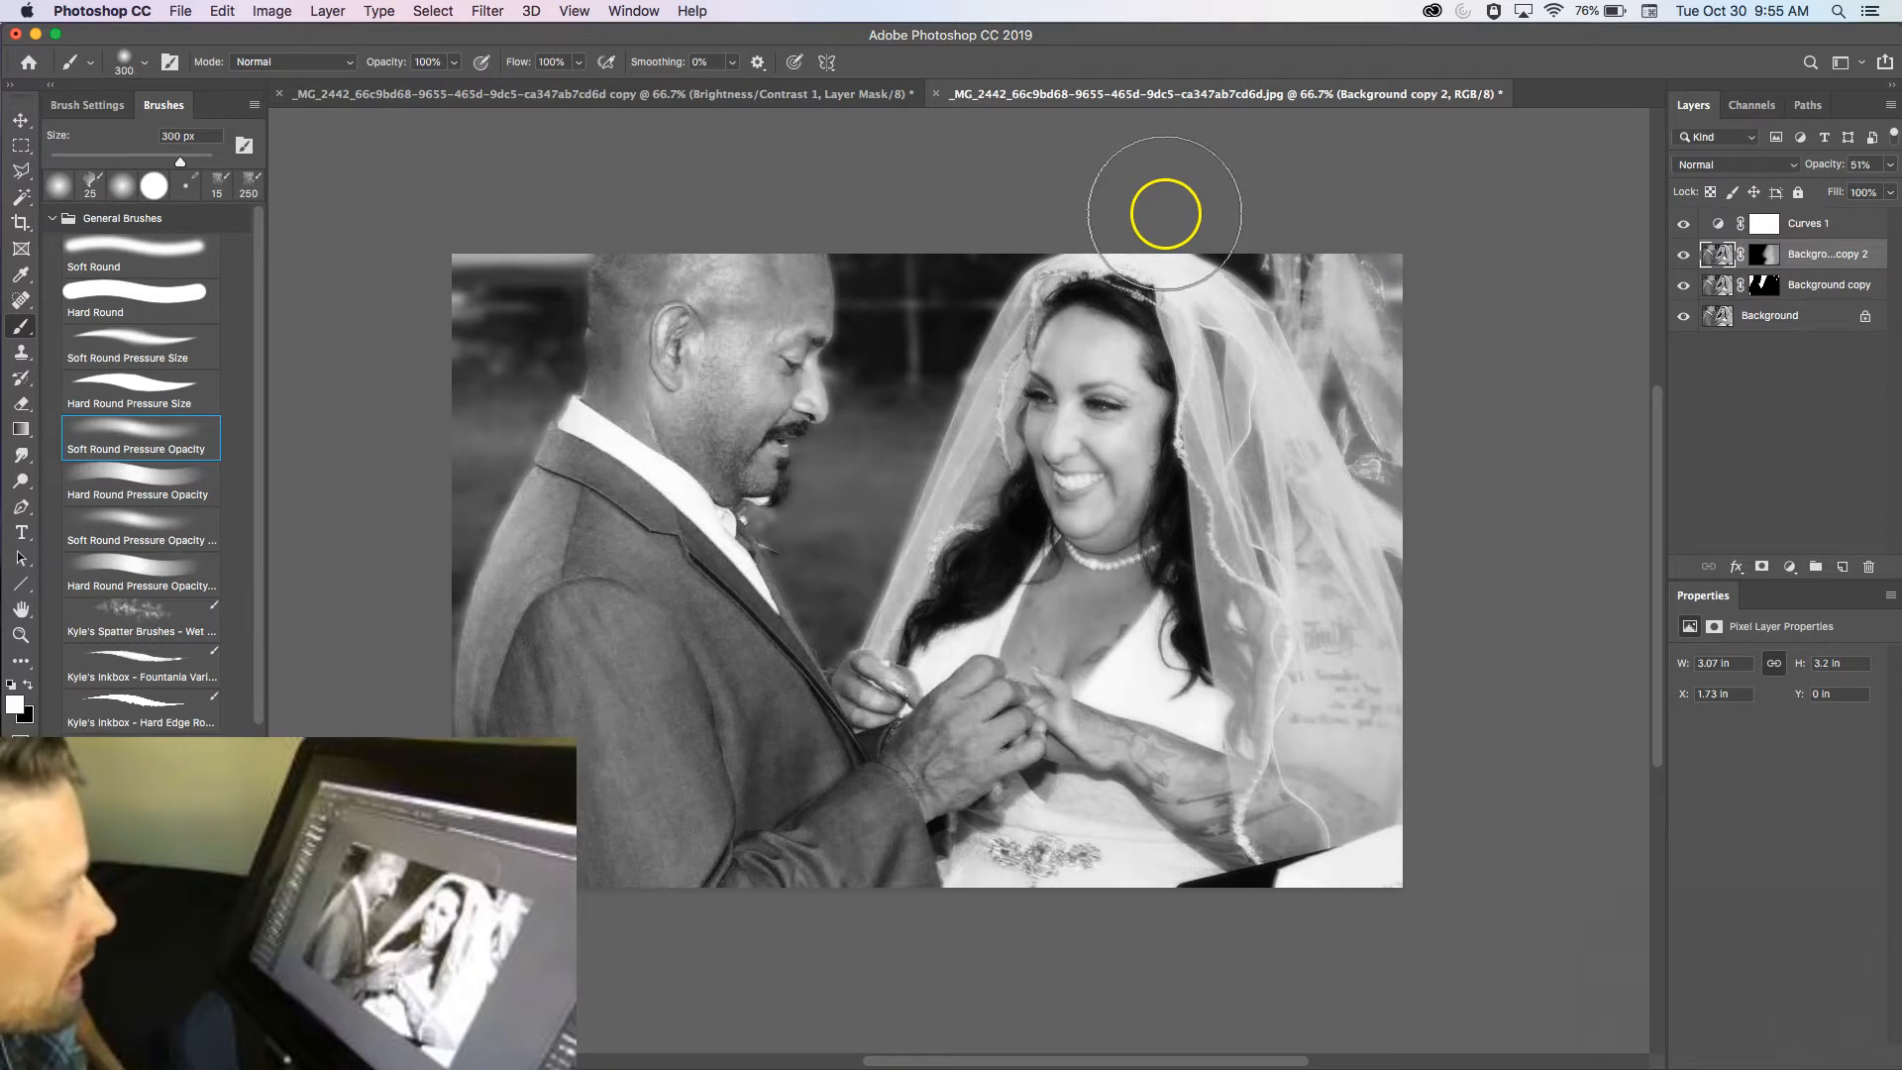
Add a new layer above Background copy 2 and dab a white glow over the couple's hands with a 125 px soft brush
alt+click(1185, 556)
drag(1143, 510, 1360, 447)
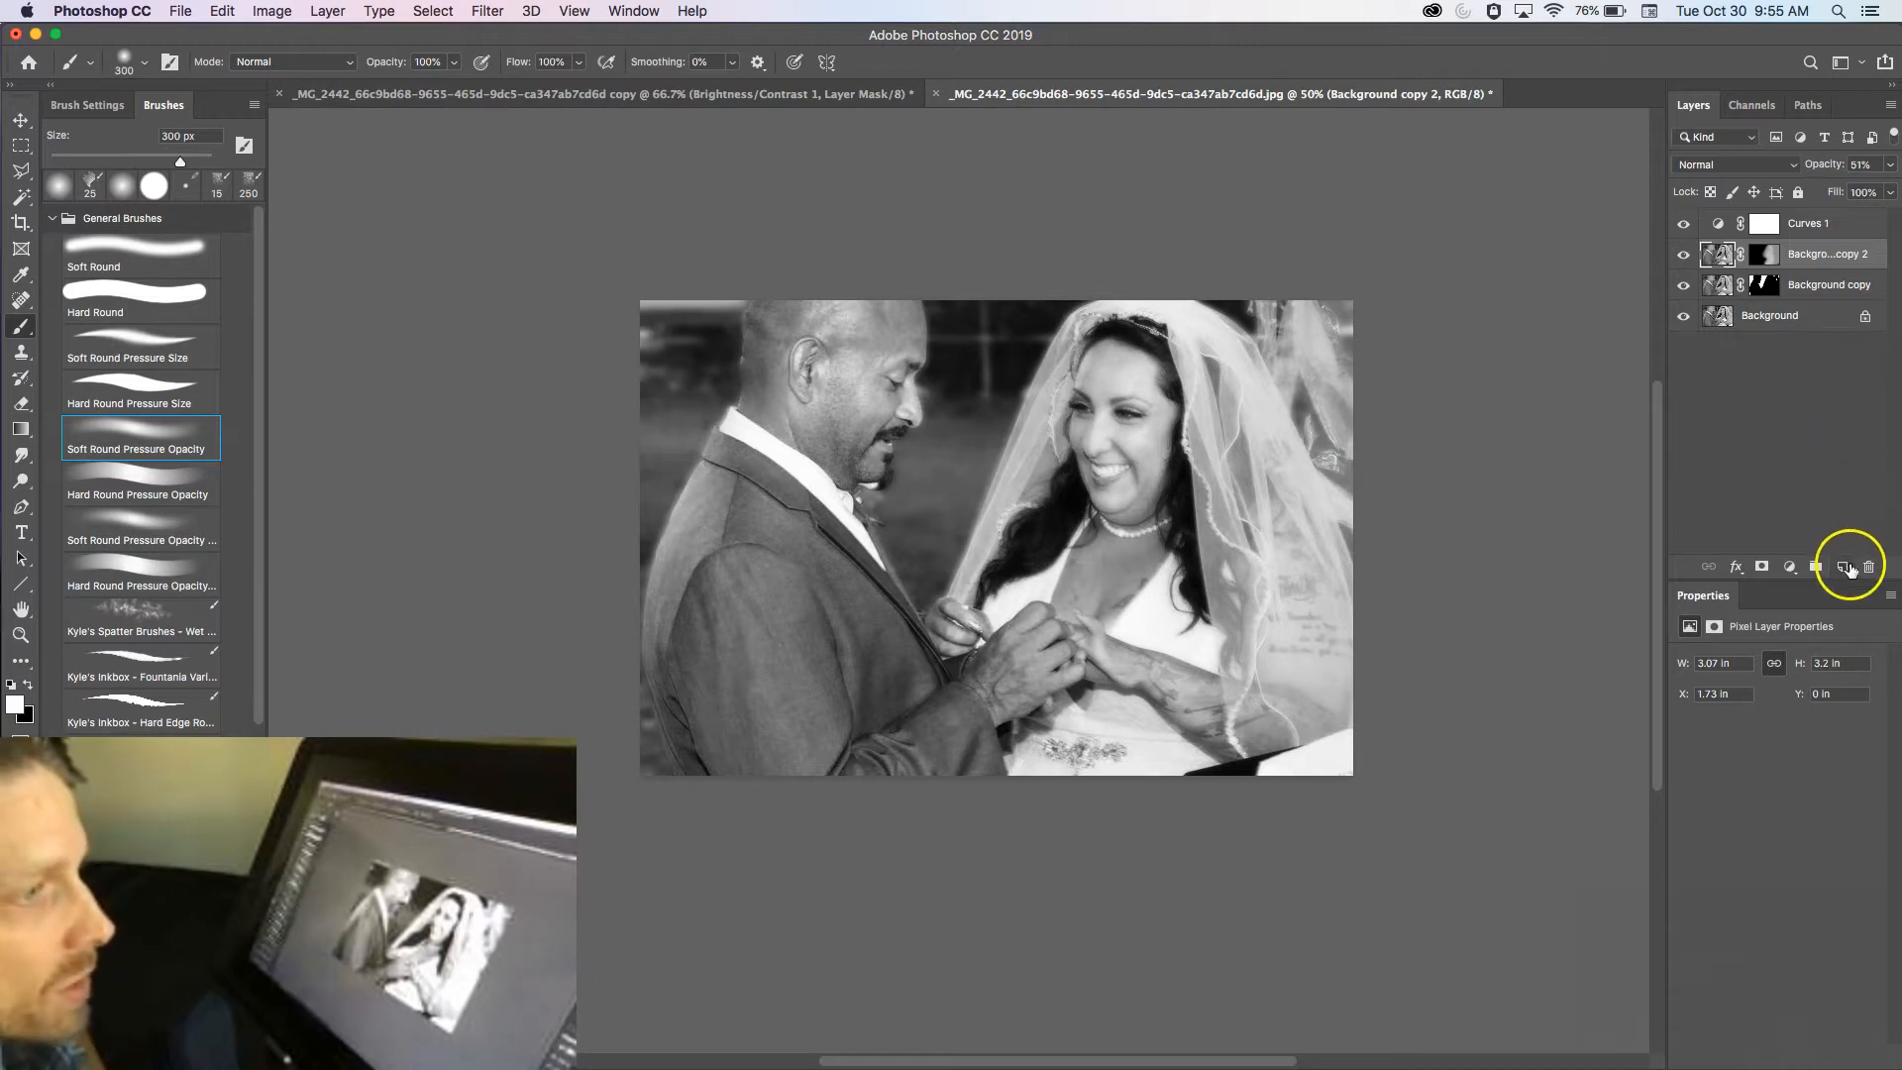
click(1842, 568)
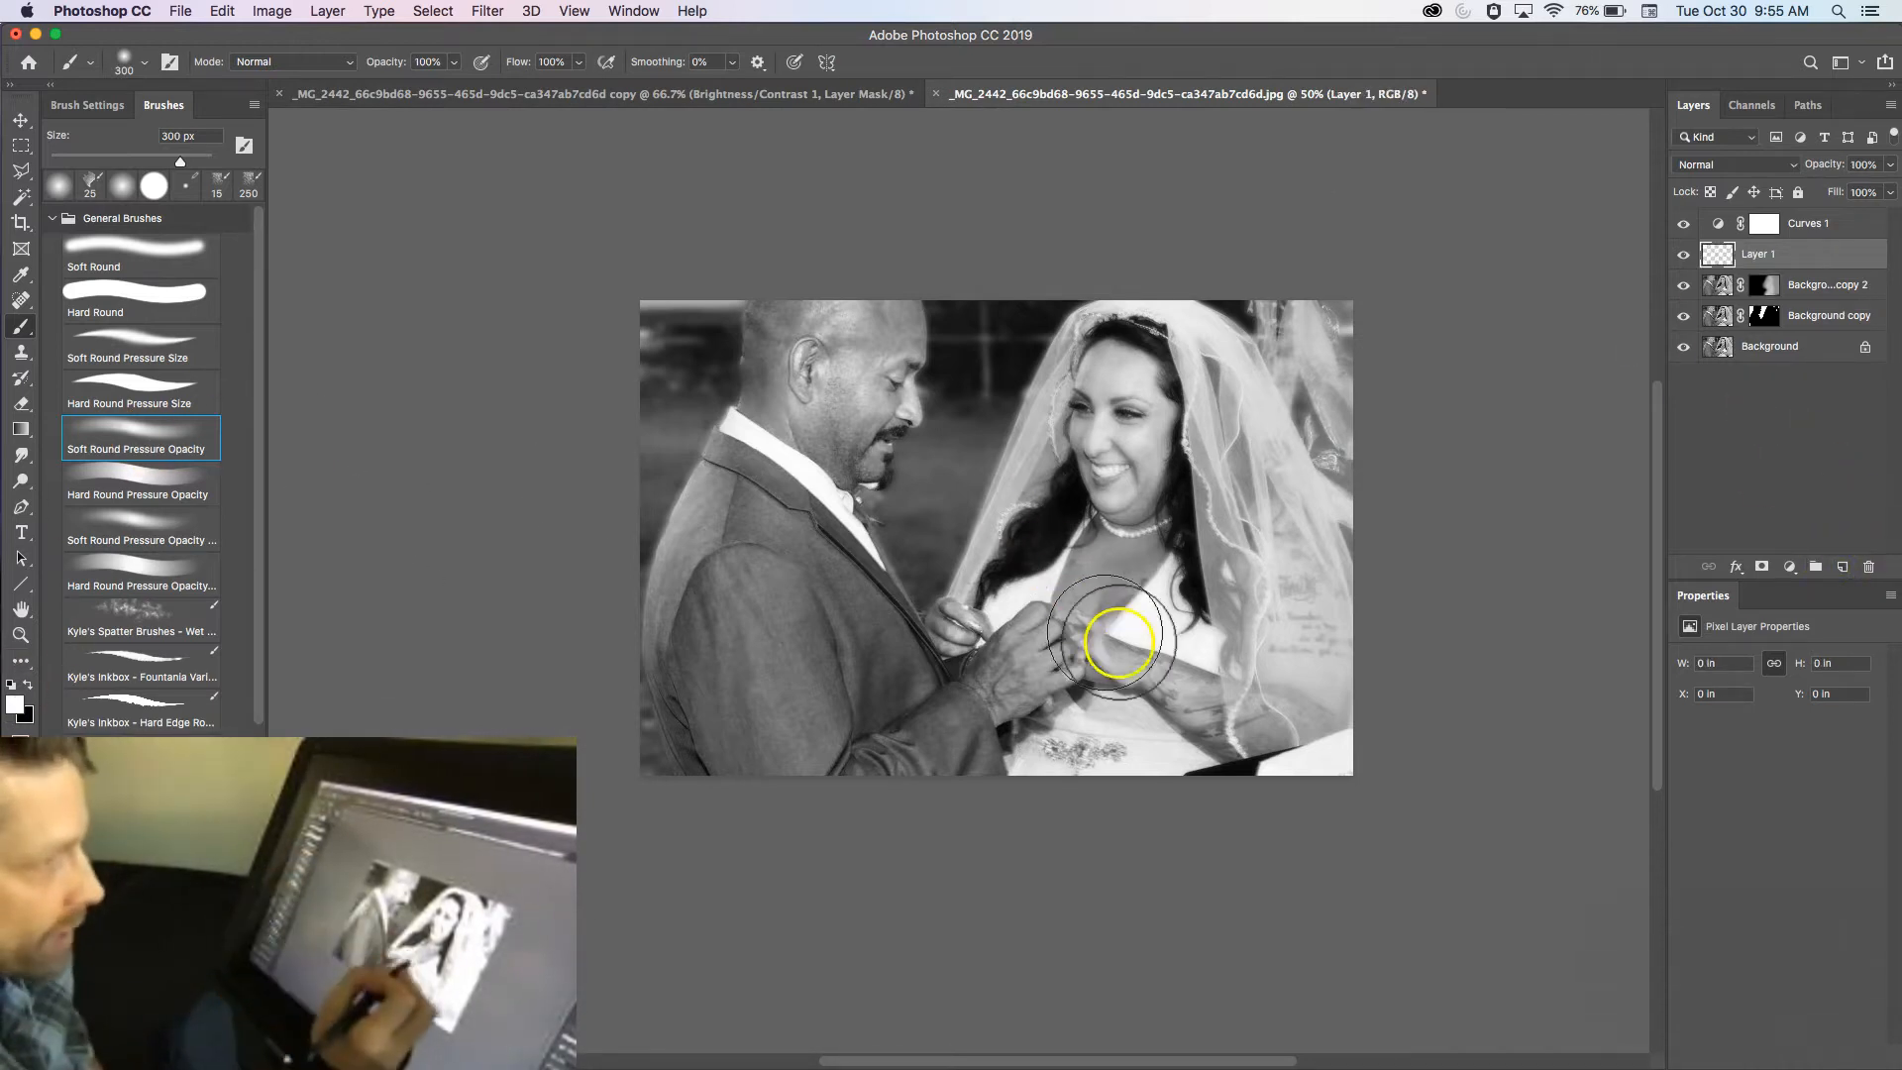
key(bracketleft)
key(bracketleft)
key(bracketleft)
key(bracketleft)
key(bracketleft)
click(1067, 620)
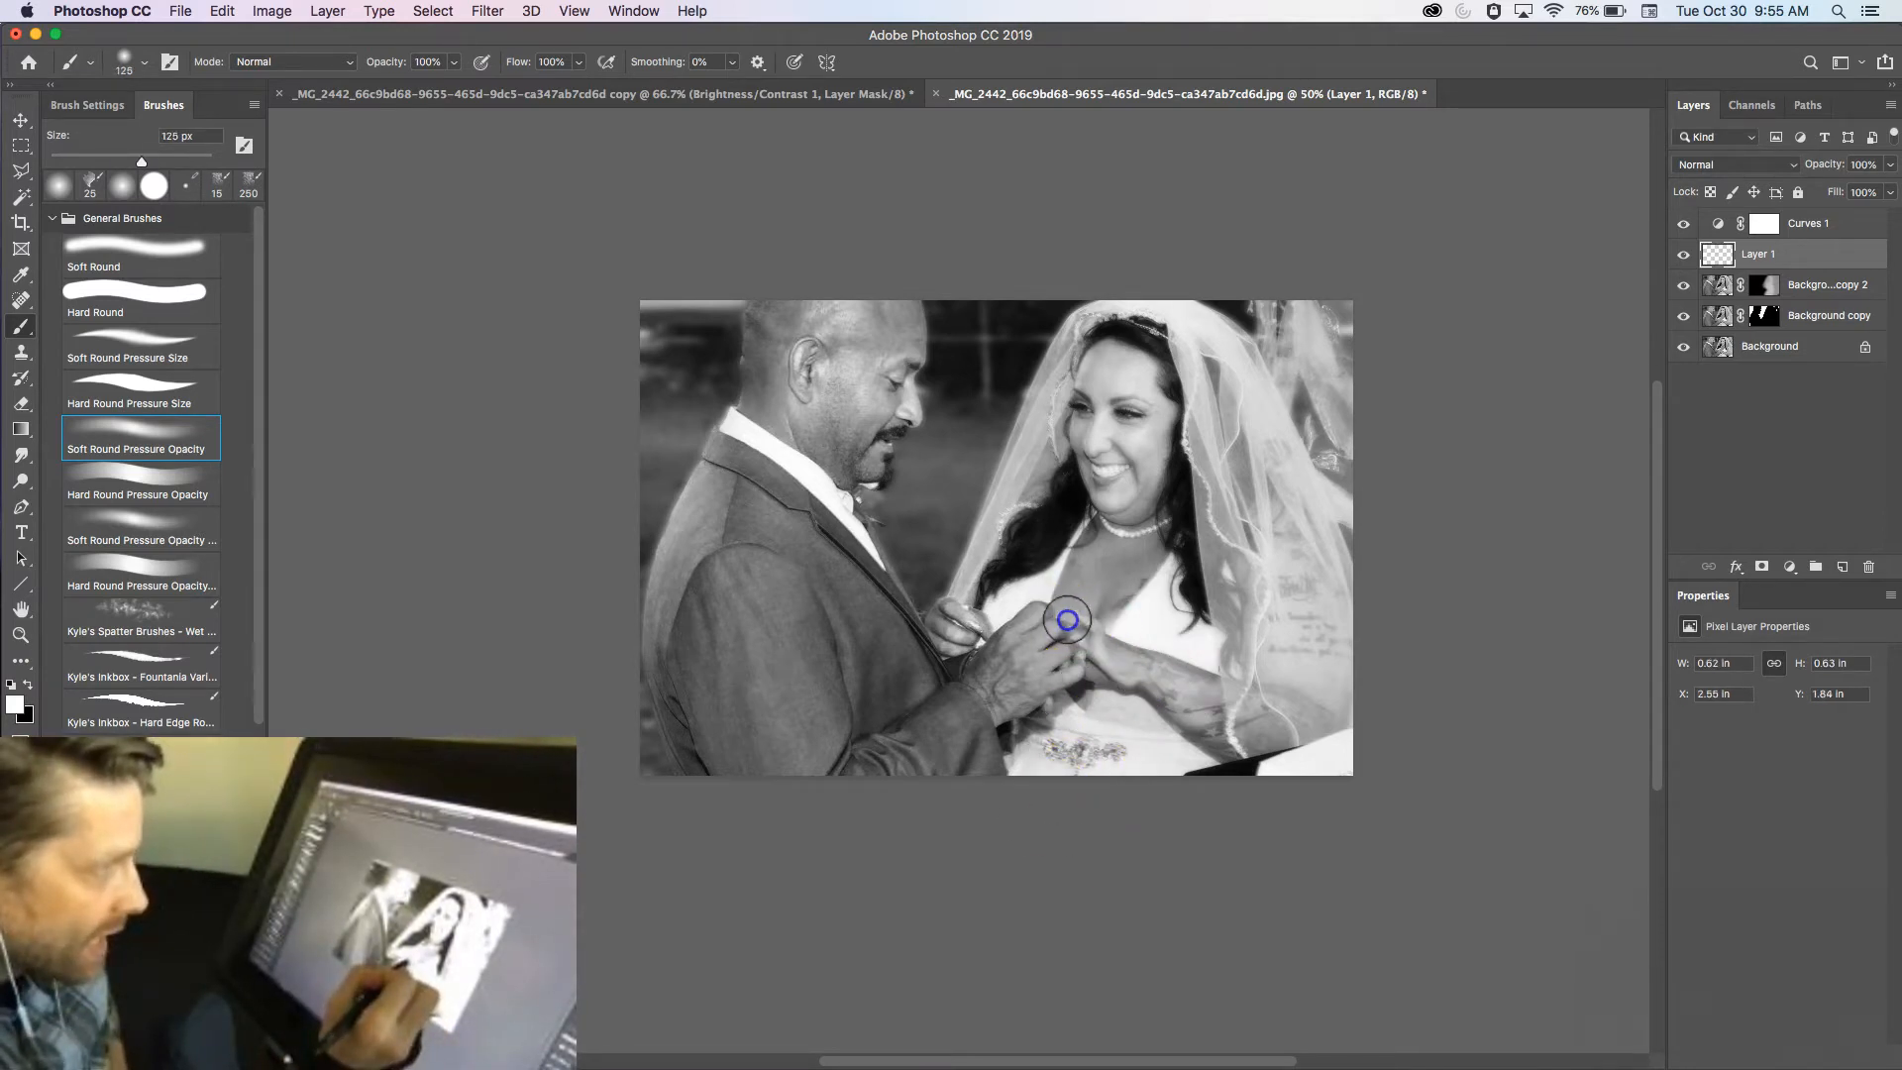
click(1069, 620)
click(1066, 621)
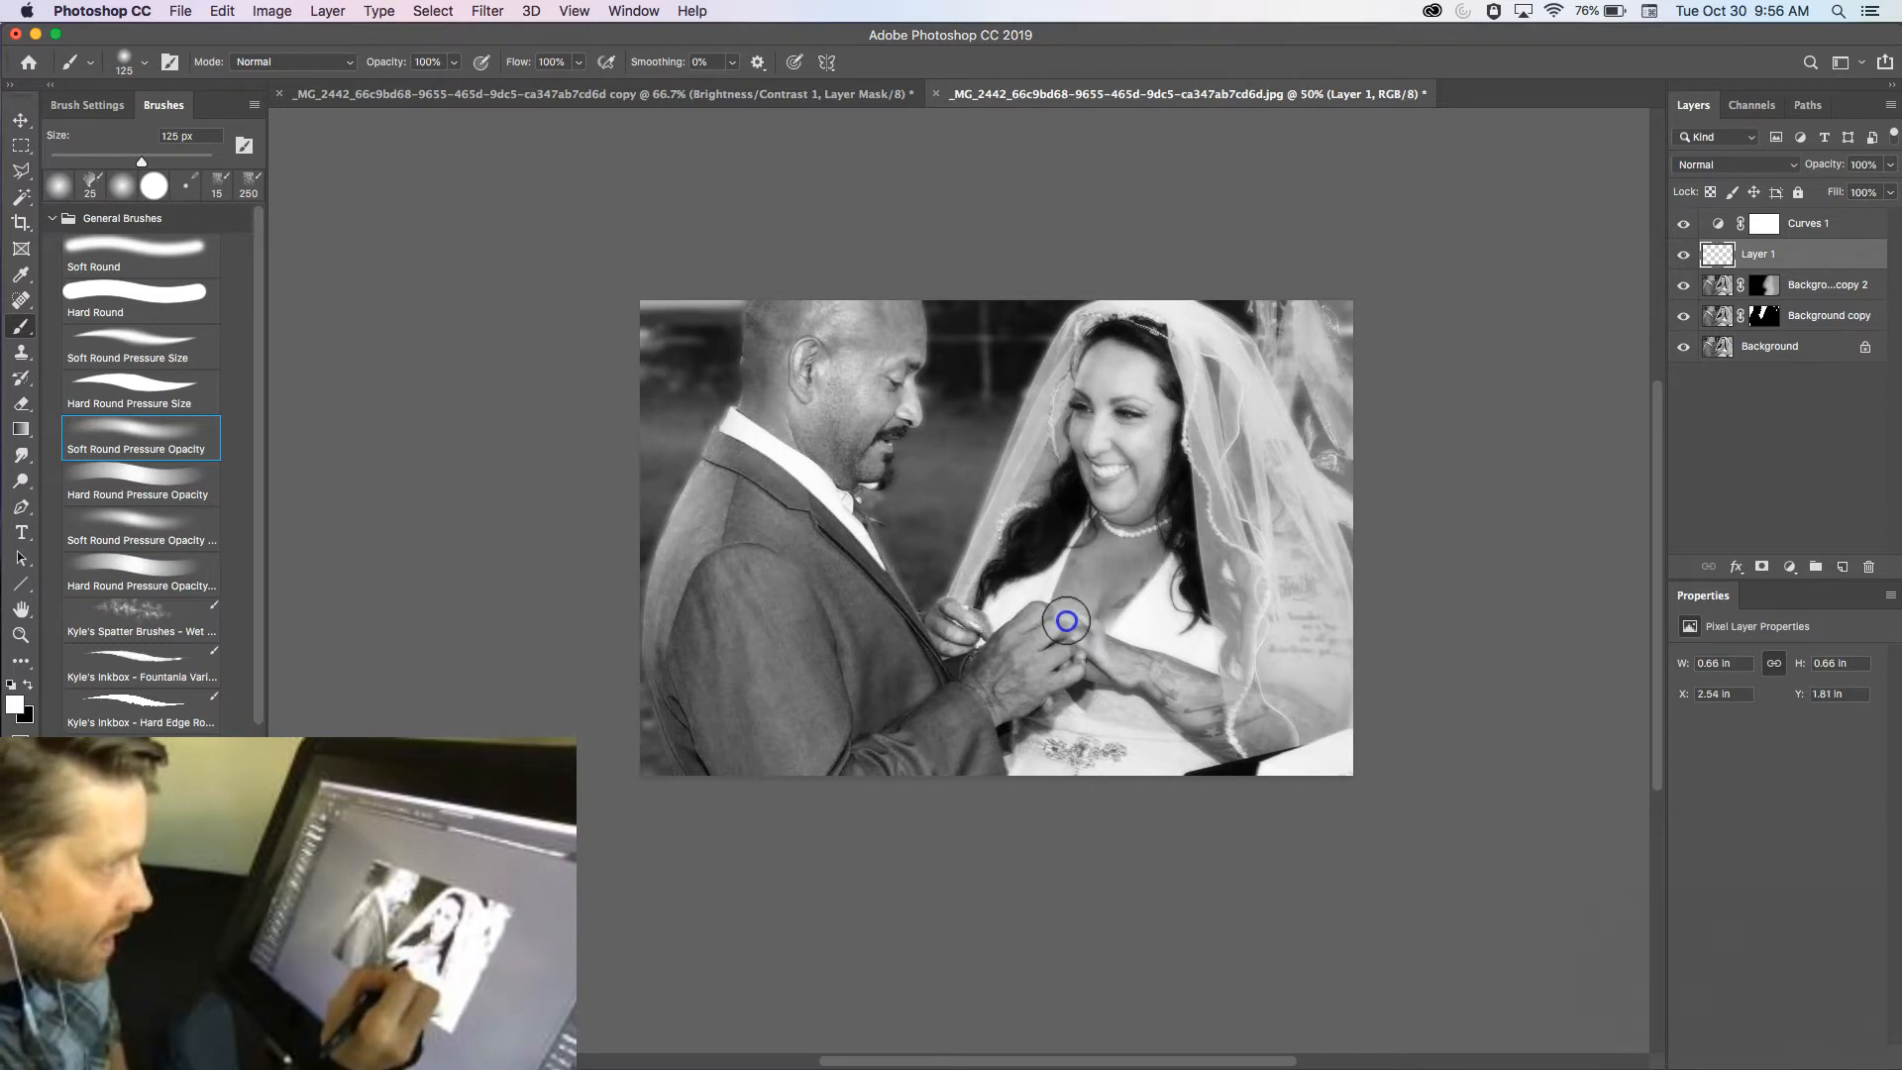
click(1066, 620)
click(1069, 620)
click(1071, 617)
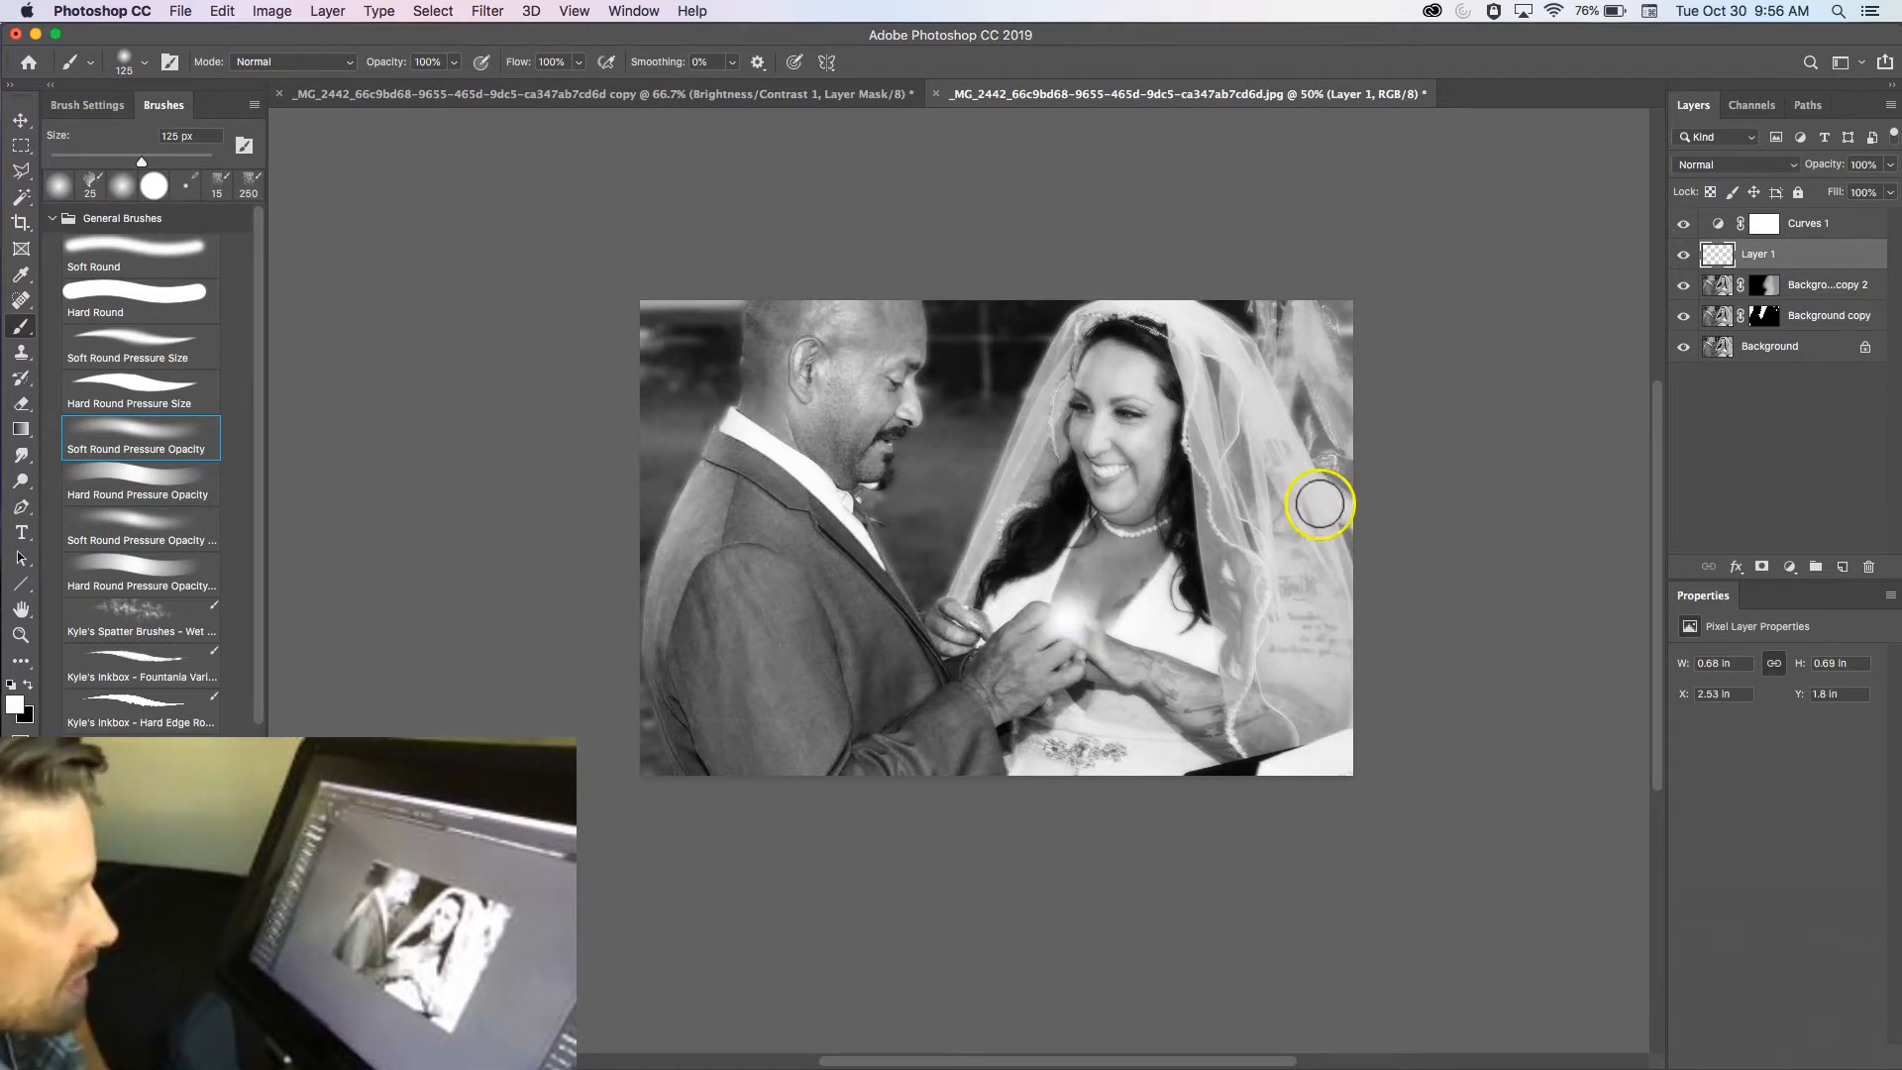
Lower the glow layer's opacity to 60% and compare the photo with and without the glow
click(1892, 165)
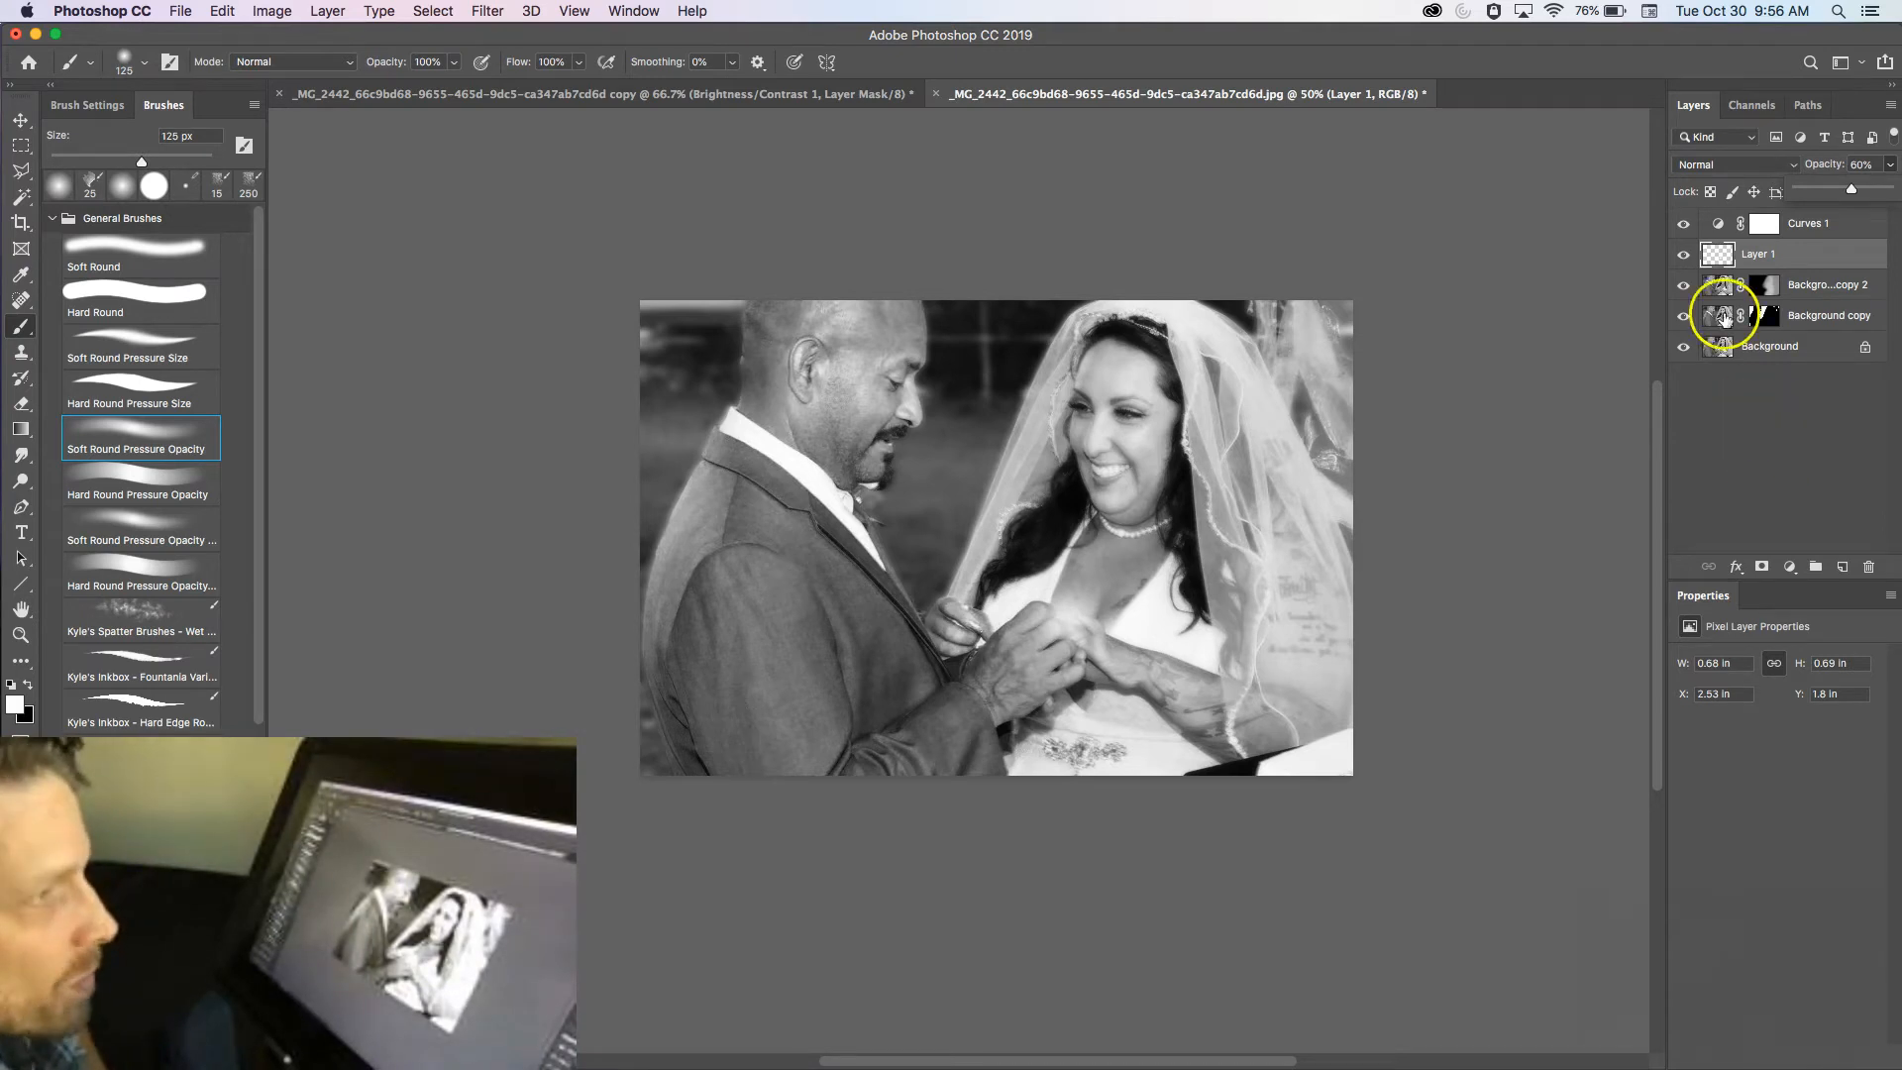
click(1683, 256)
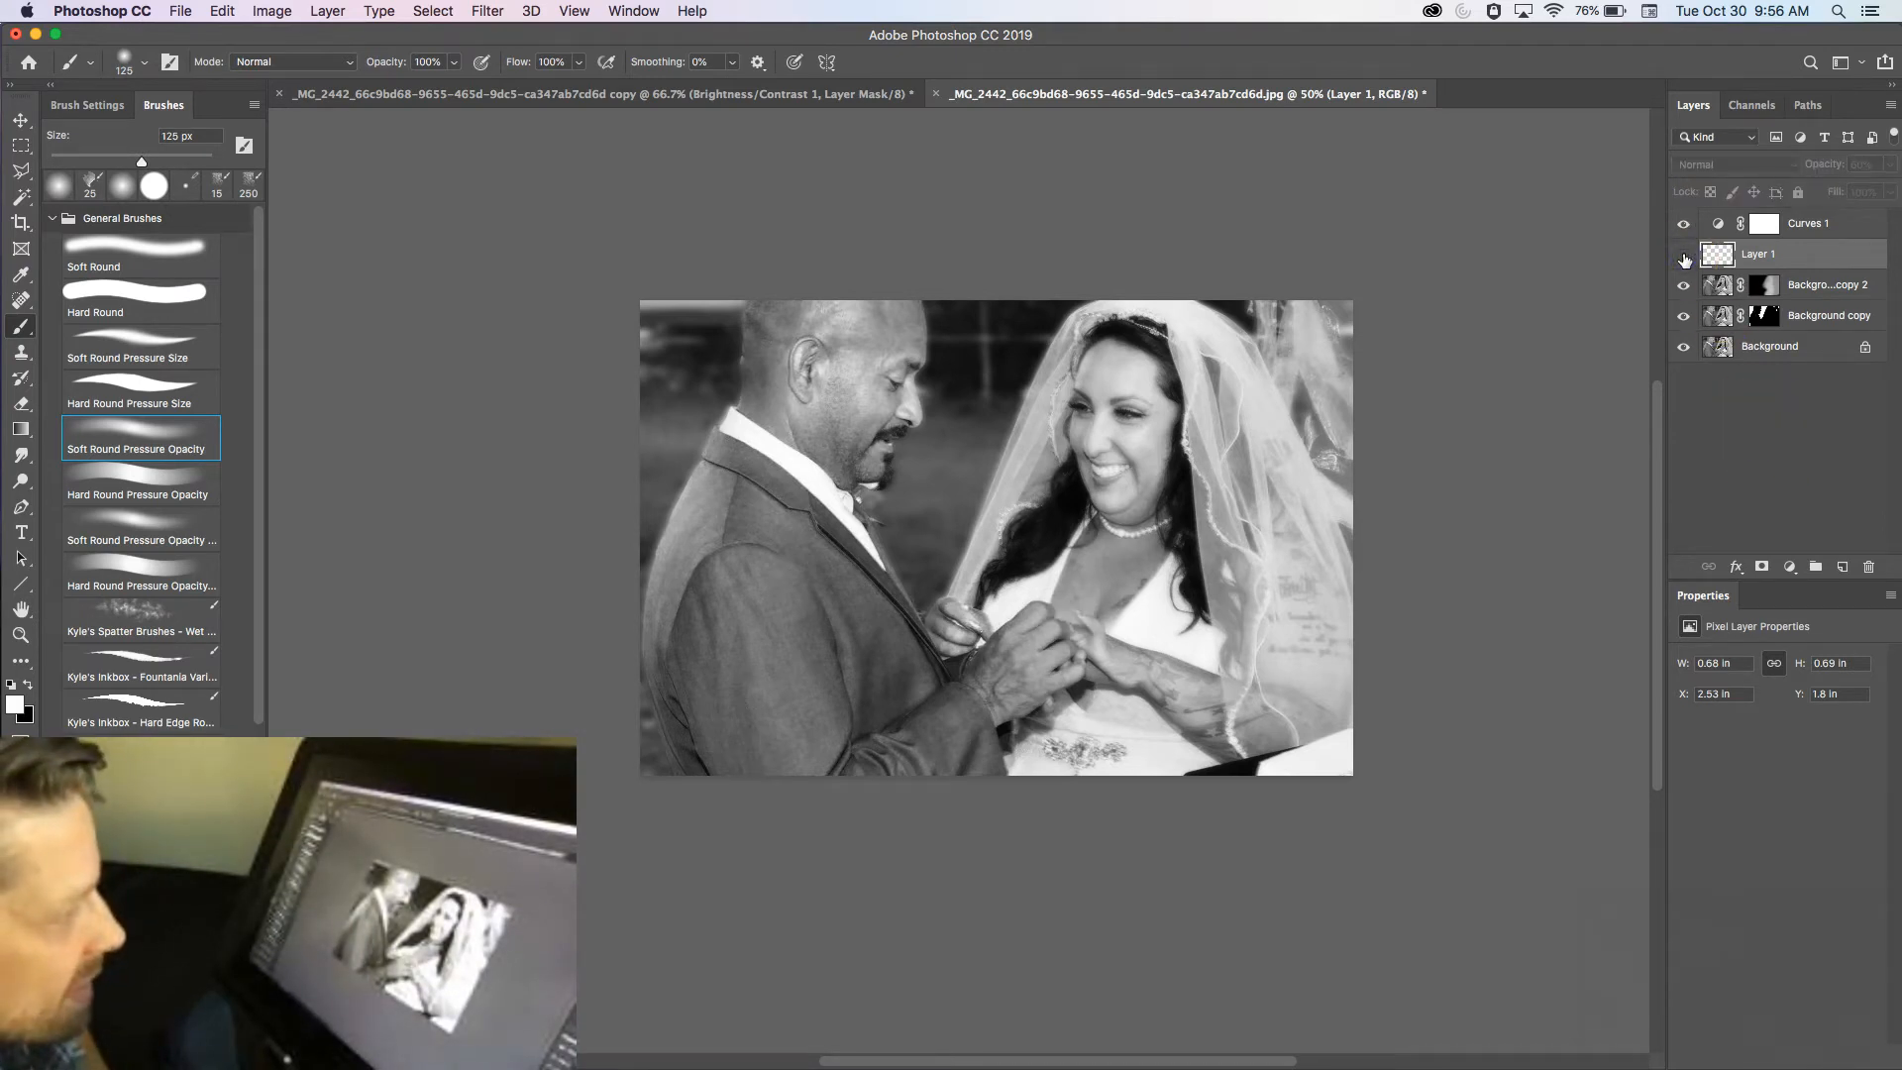
click(1684, 257)
click(1684, 257)
click(1684, 257)
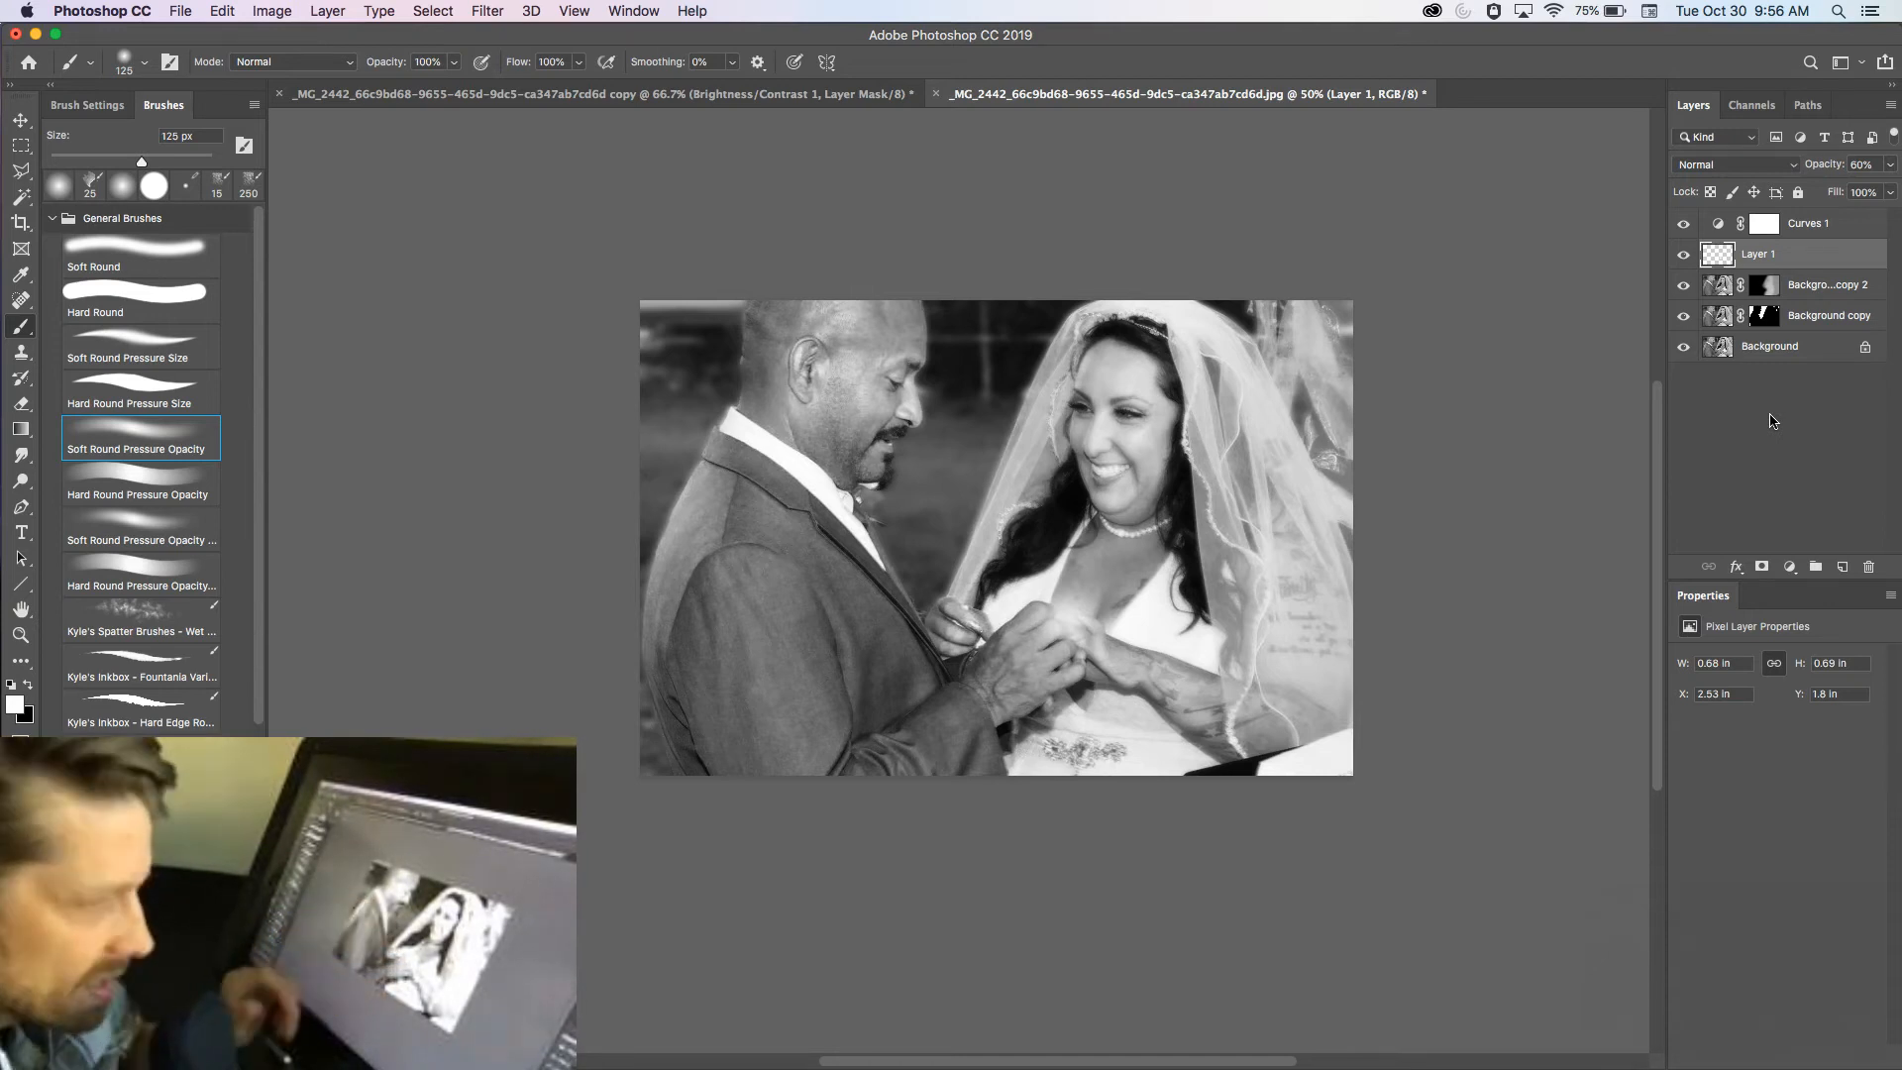
Compare the photo with the already edited copy in the other document, and with and without the Curves 1 adjustment
click(1763, 466)
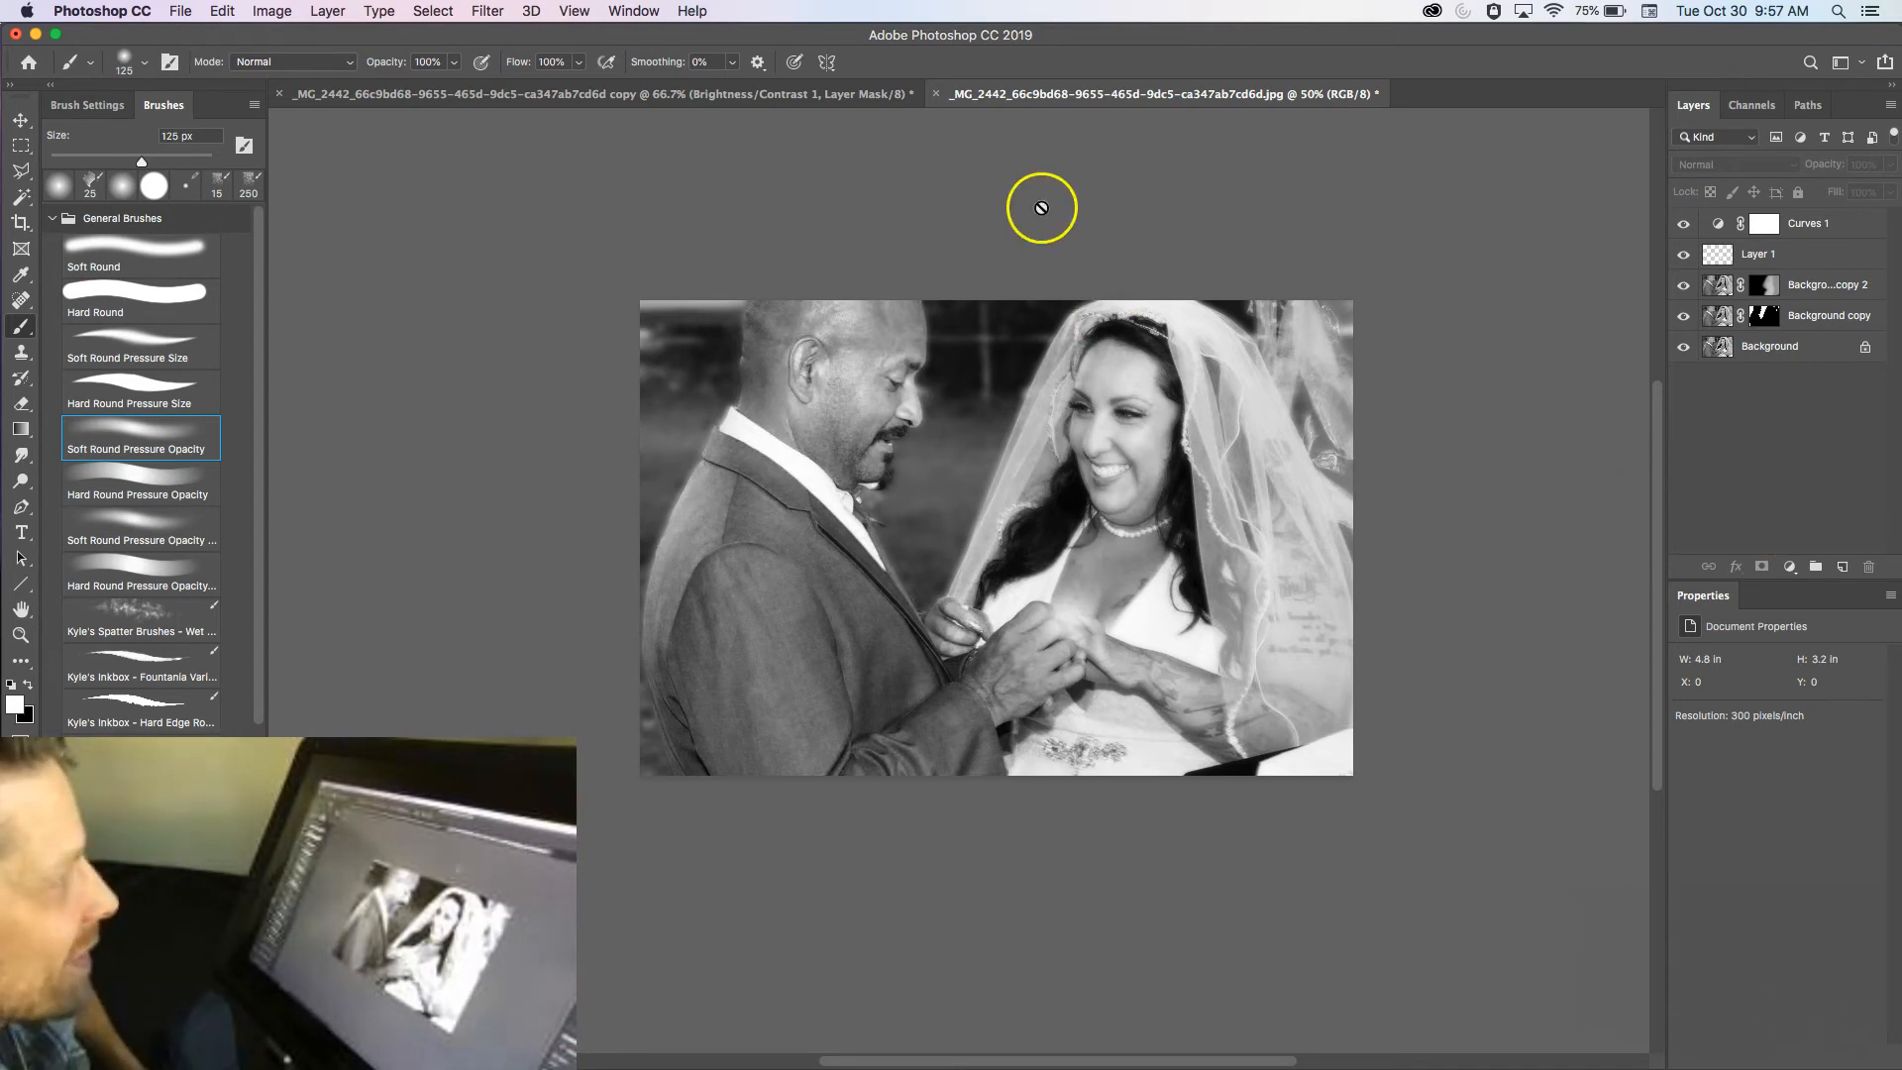
click(821, 94)
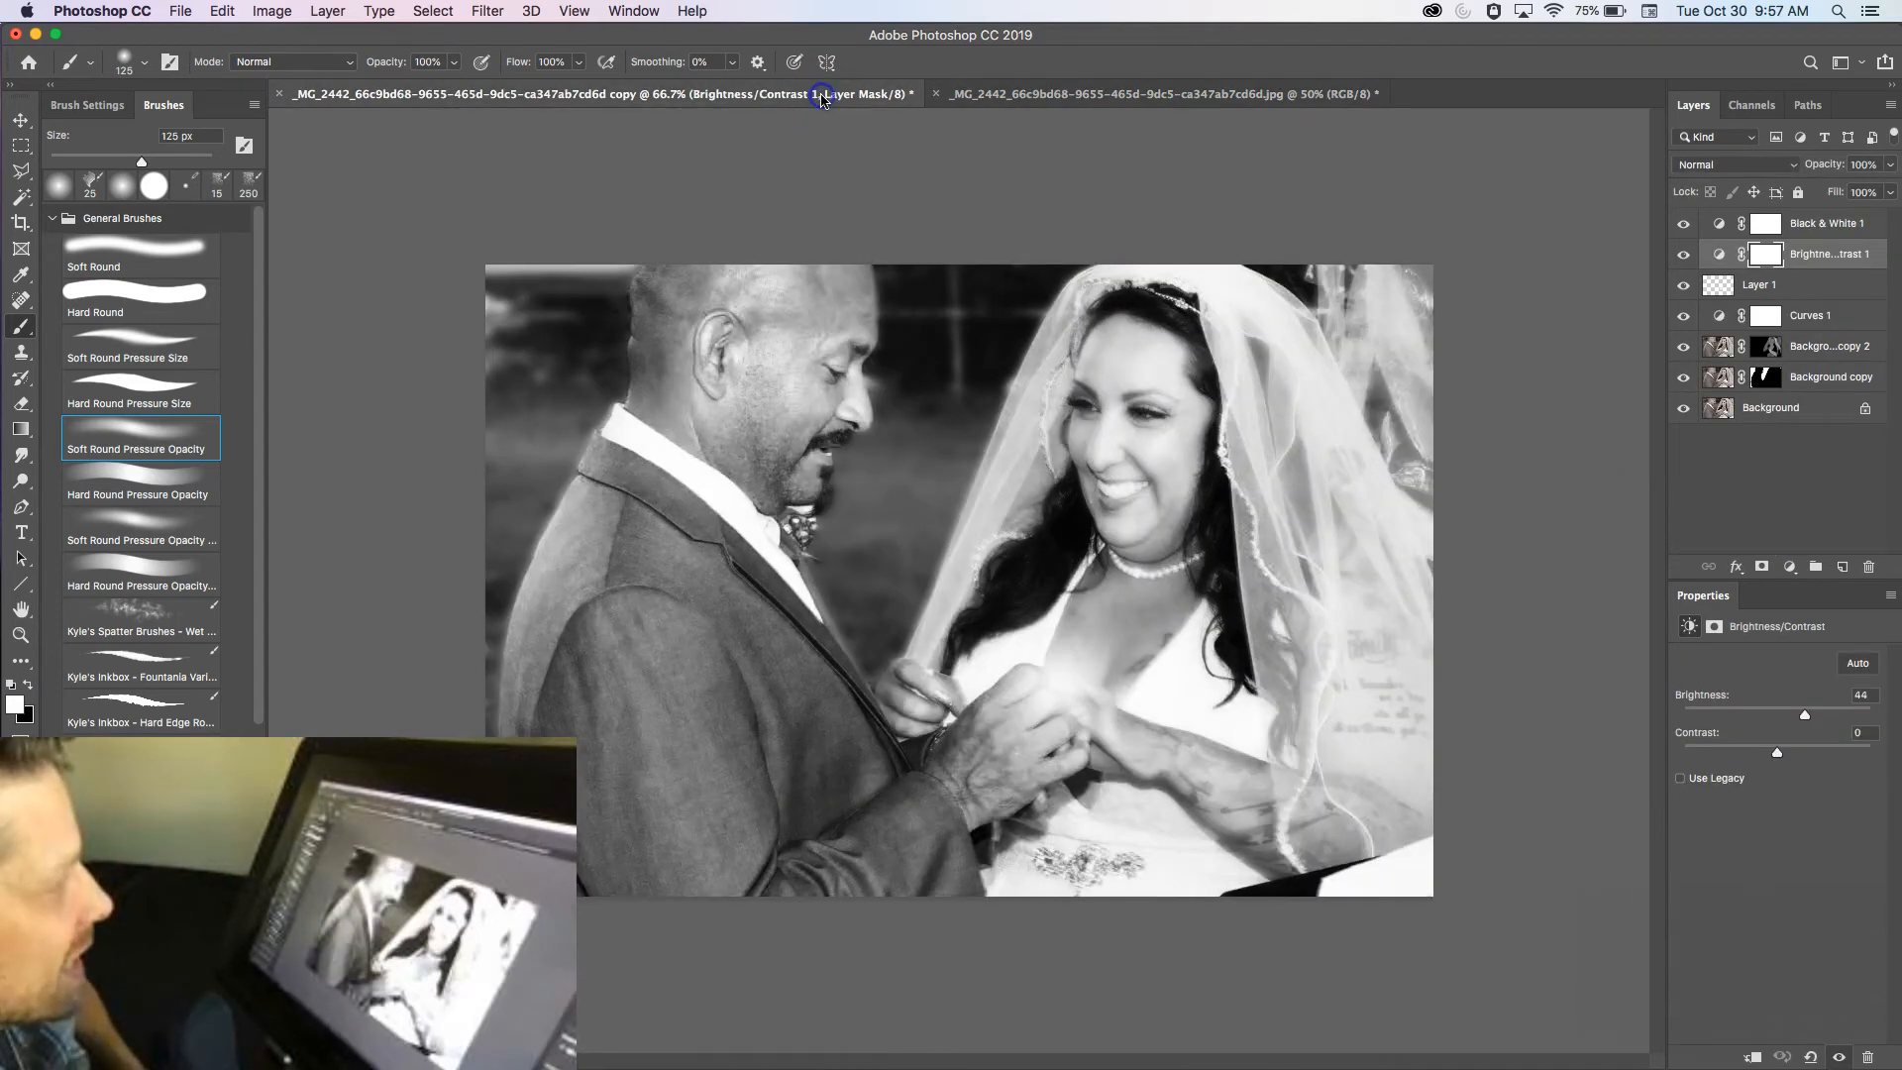
click(1031, 103)
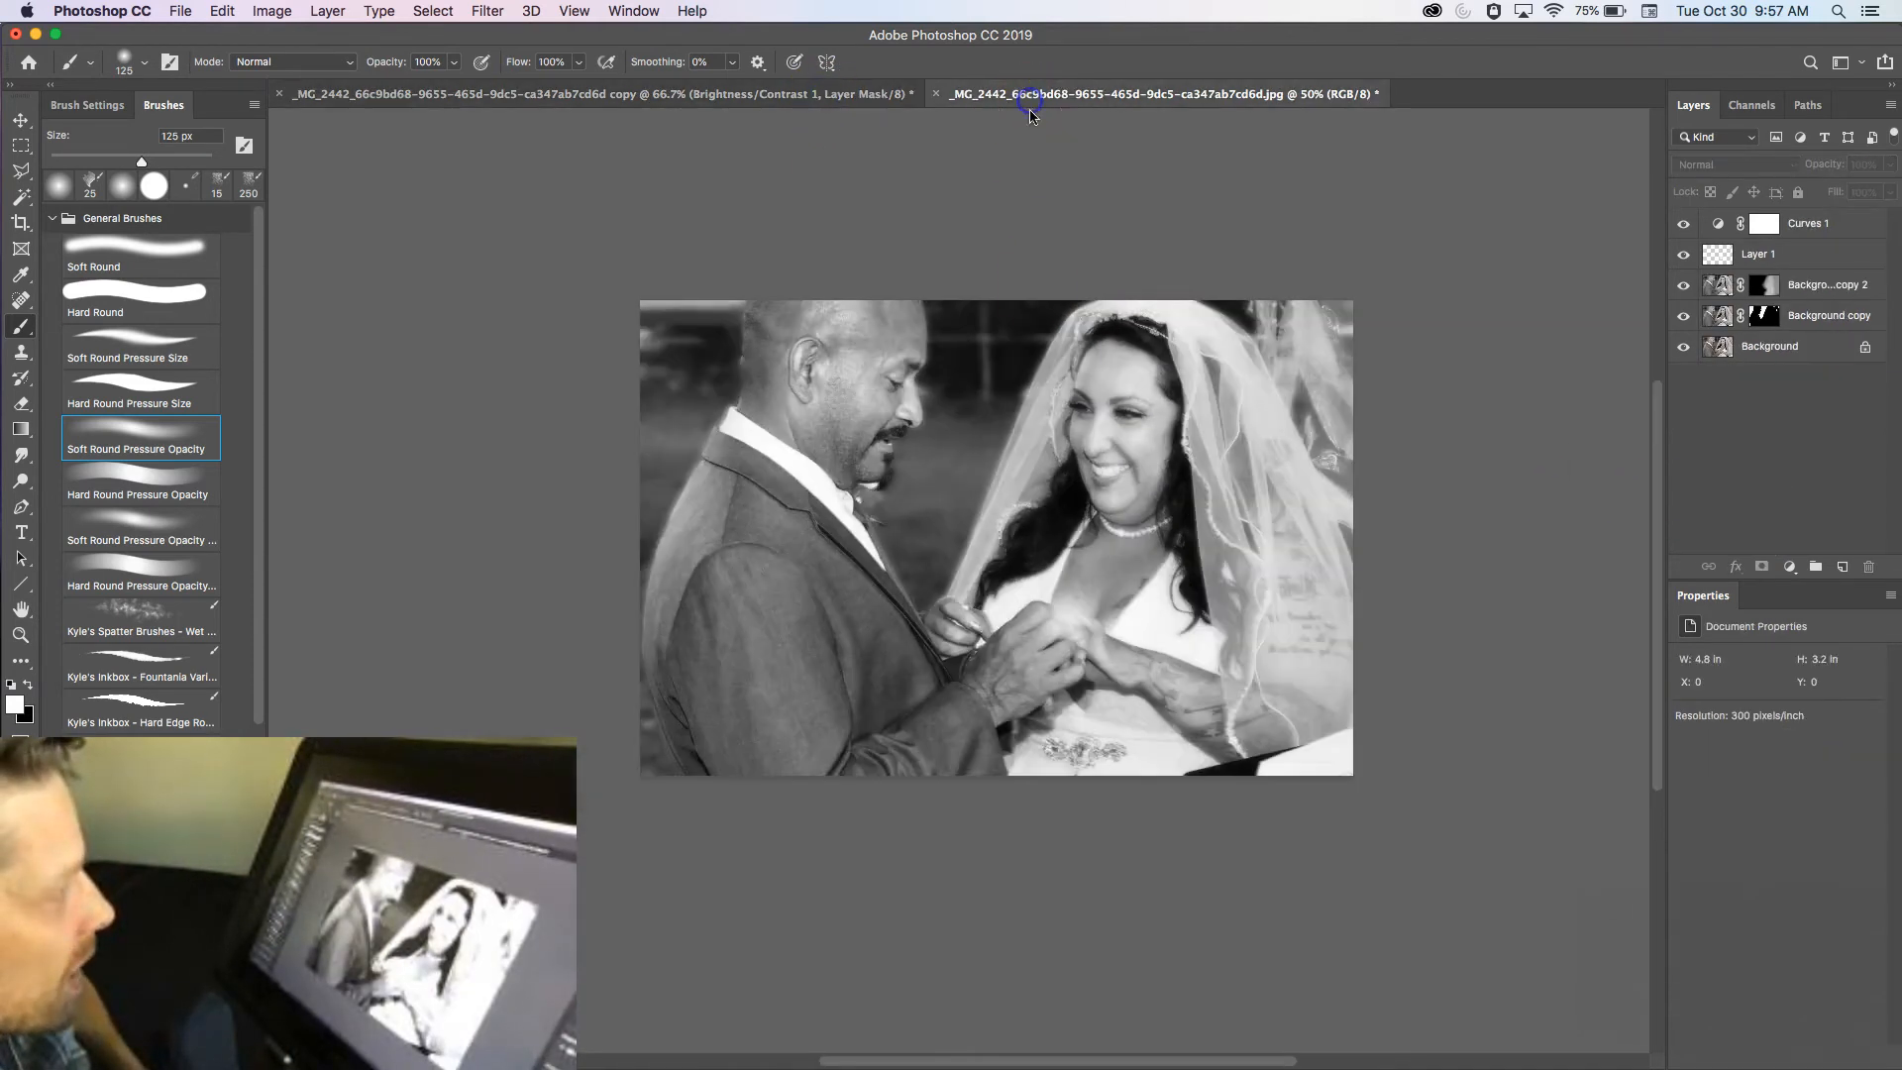
click(1683, 228)
click(1682, 228)
click(1683, 227)
click(1685, 227)
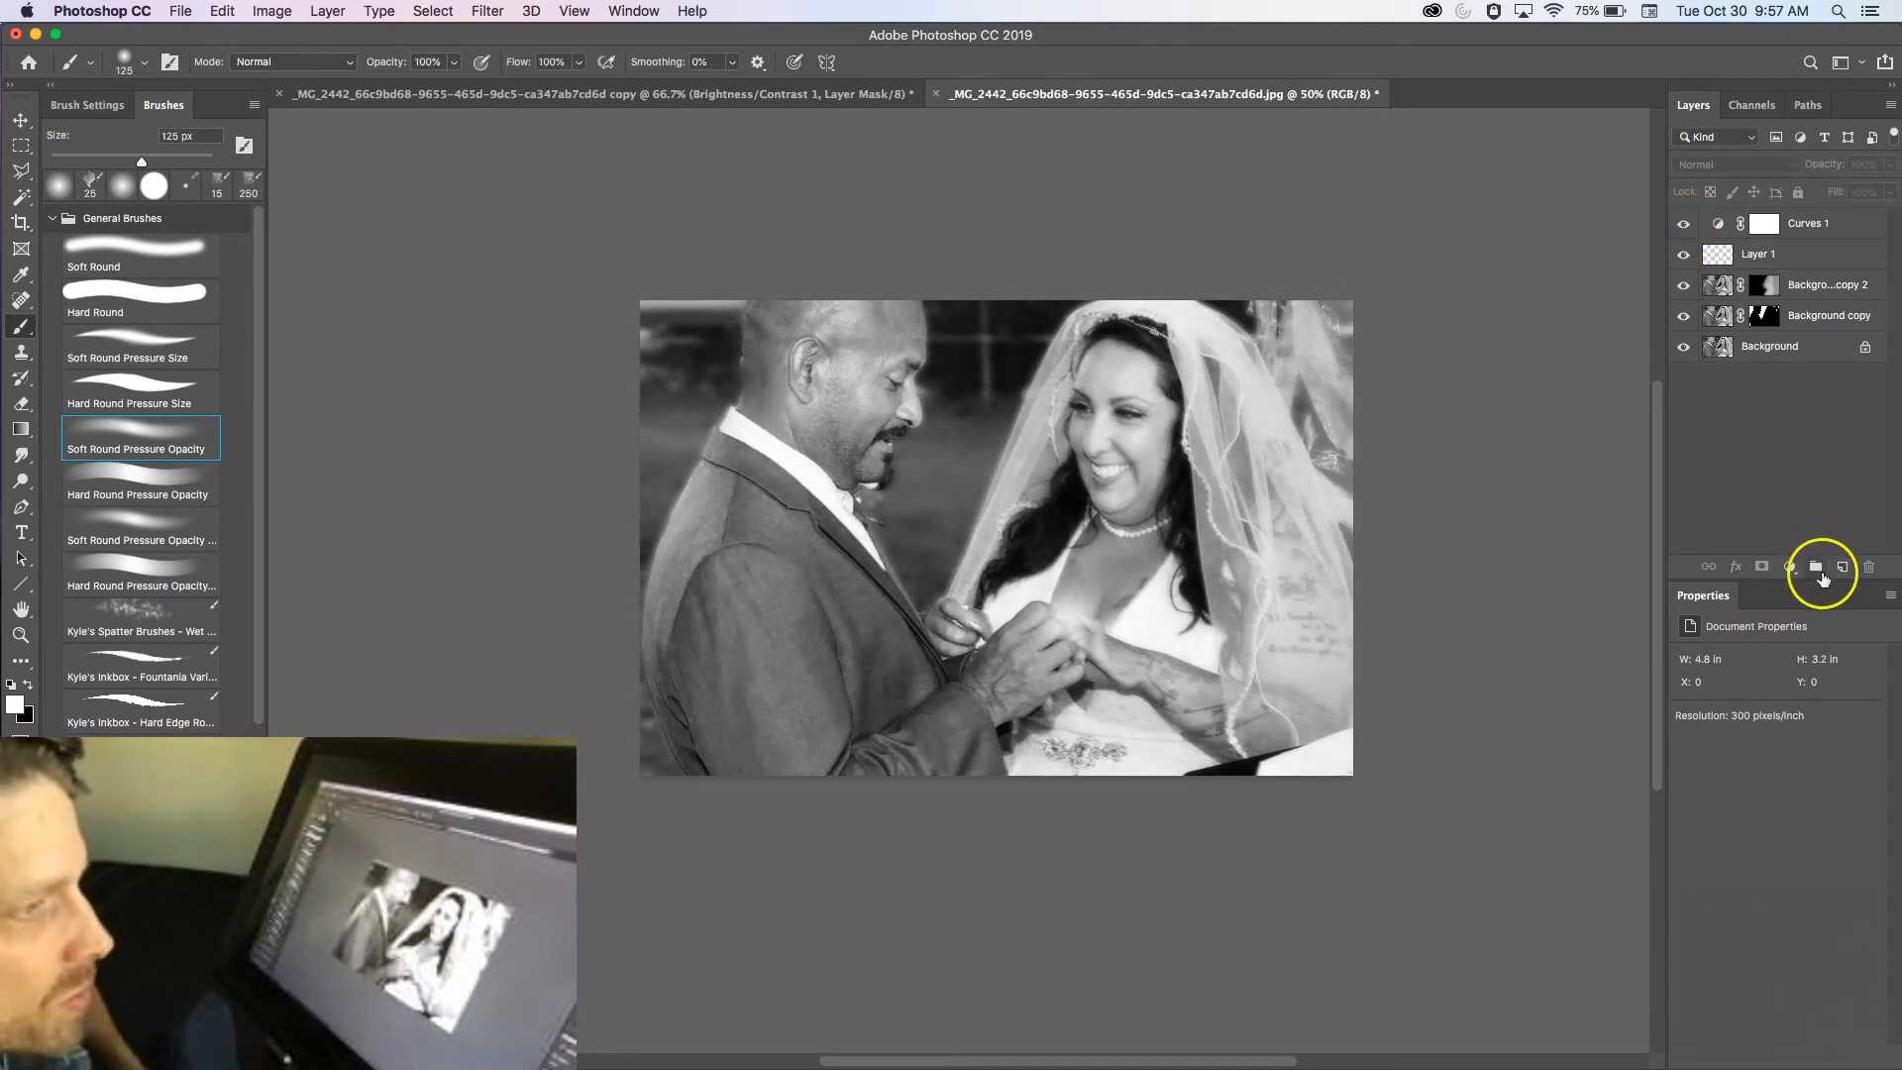
Add a Brightness/Contrast adjustment layer above Curves 1 with brightness 24 and compare the photo with and without it
click(1790, 567)
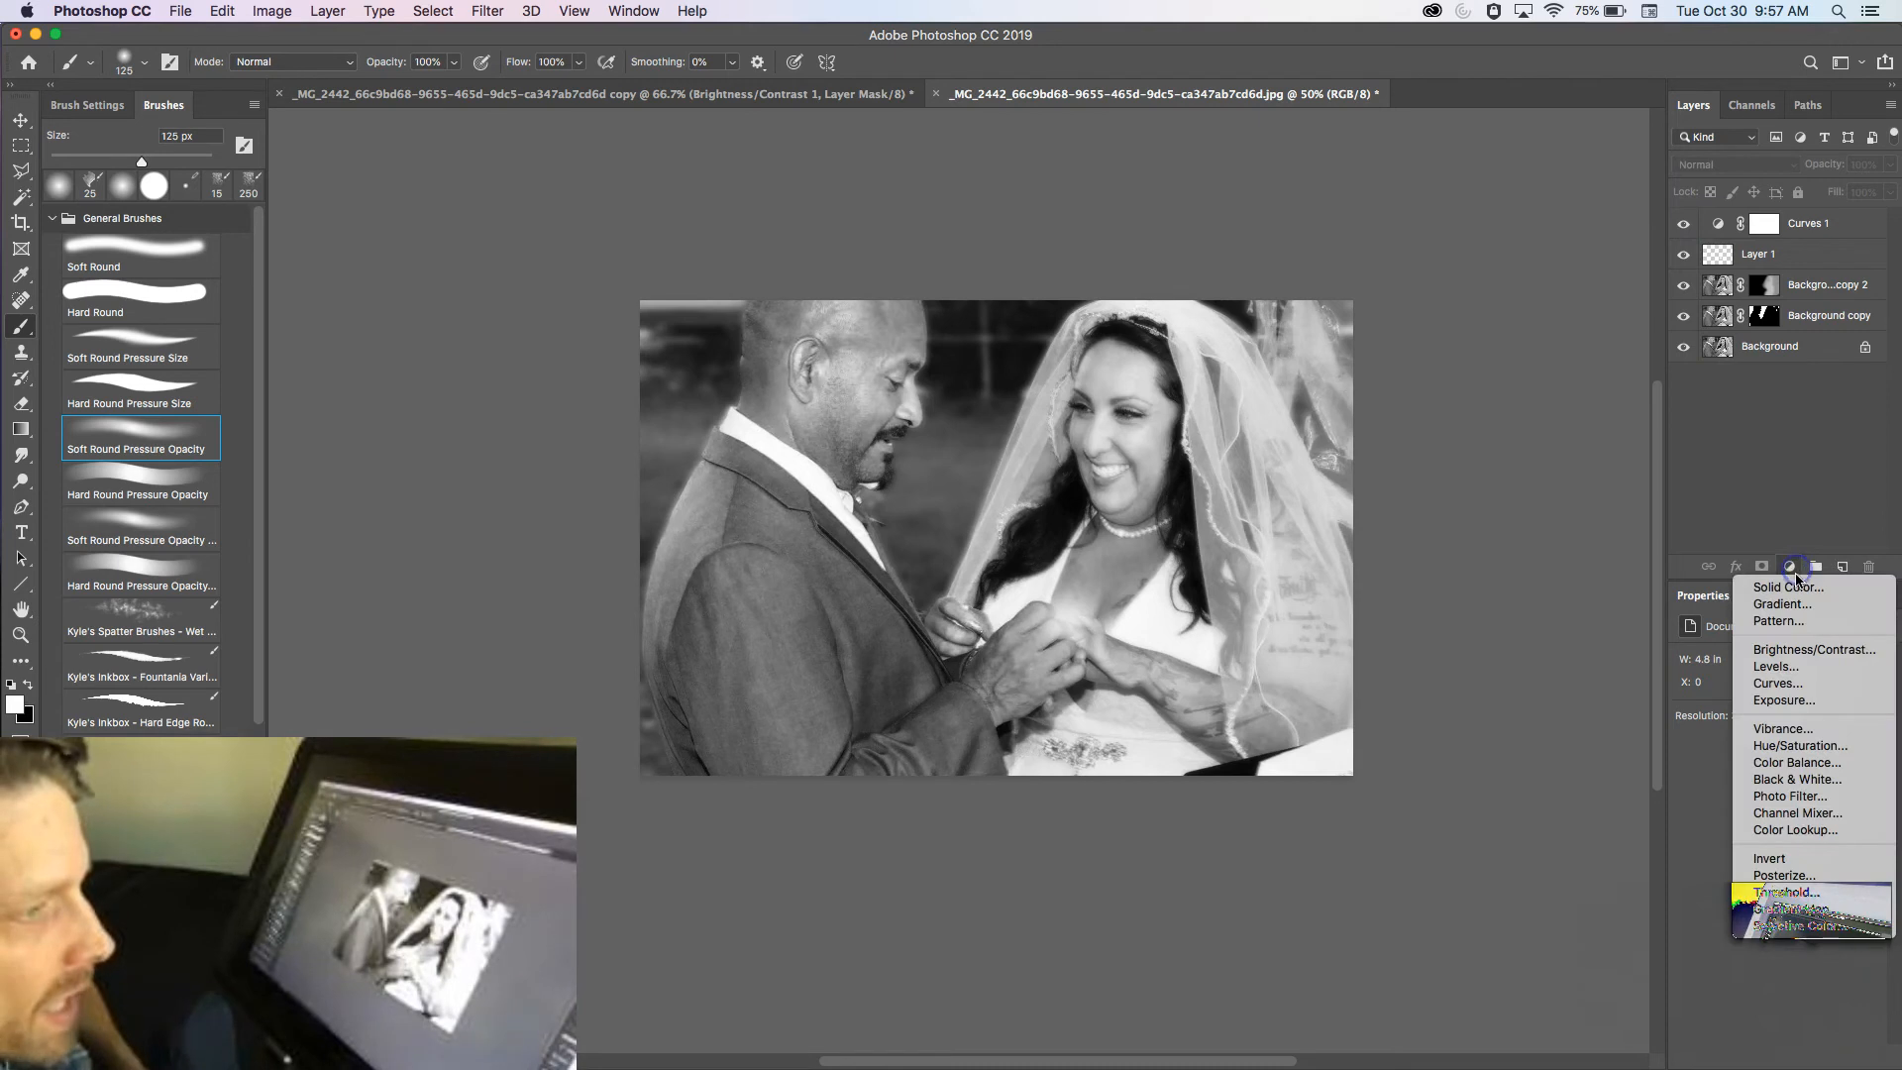
click(1797, 649)
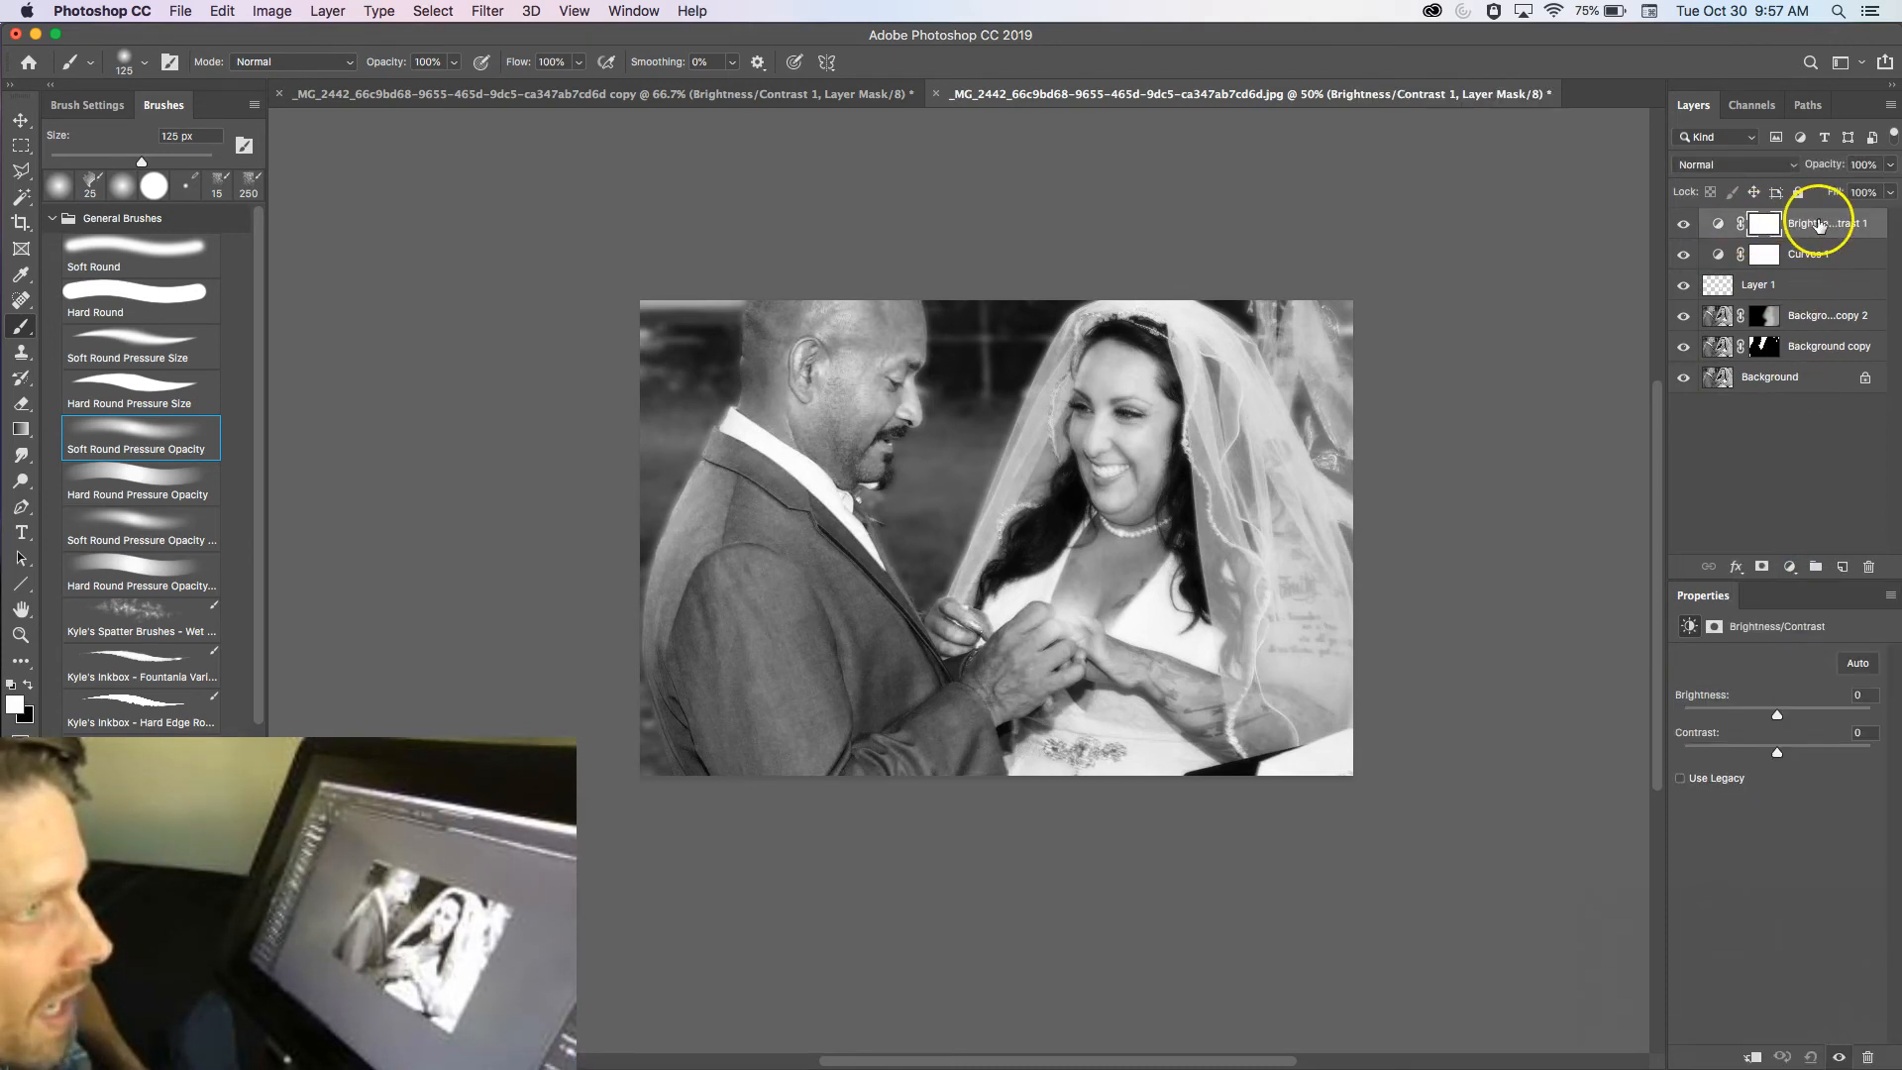
mouse_move(1820, 225)
mouse_down()
mouse_move(1818, 261)
mouse_move(1806, 214)
mouse_up()
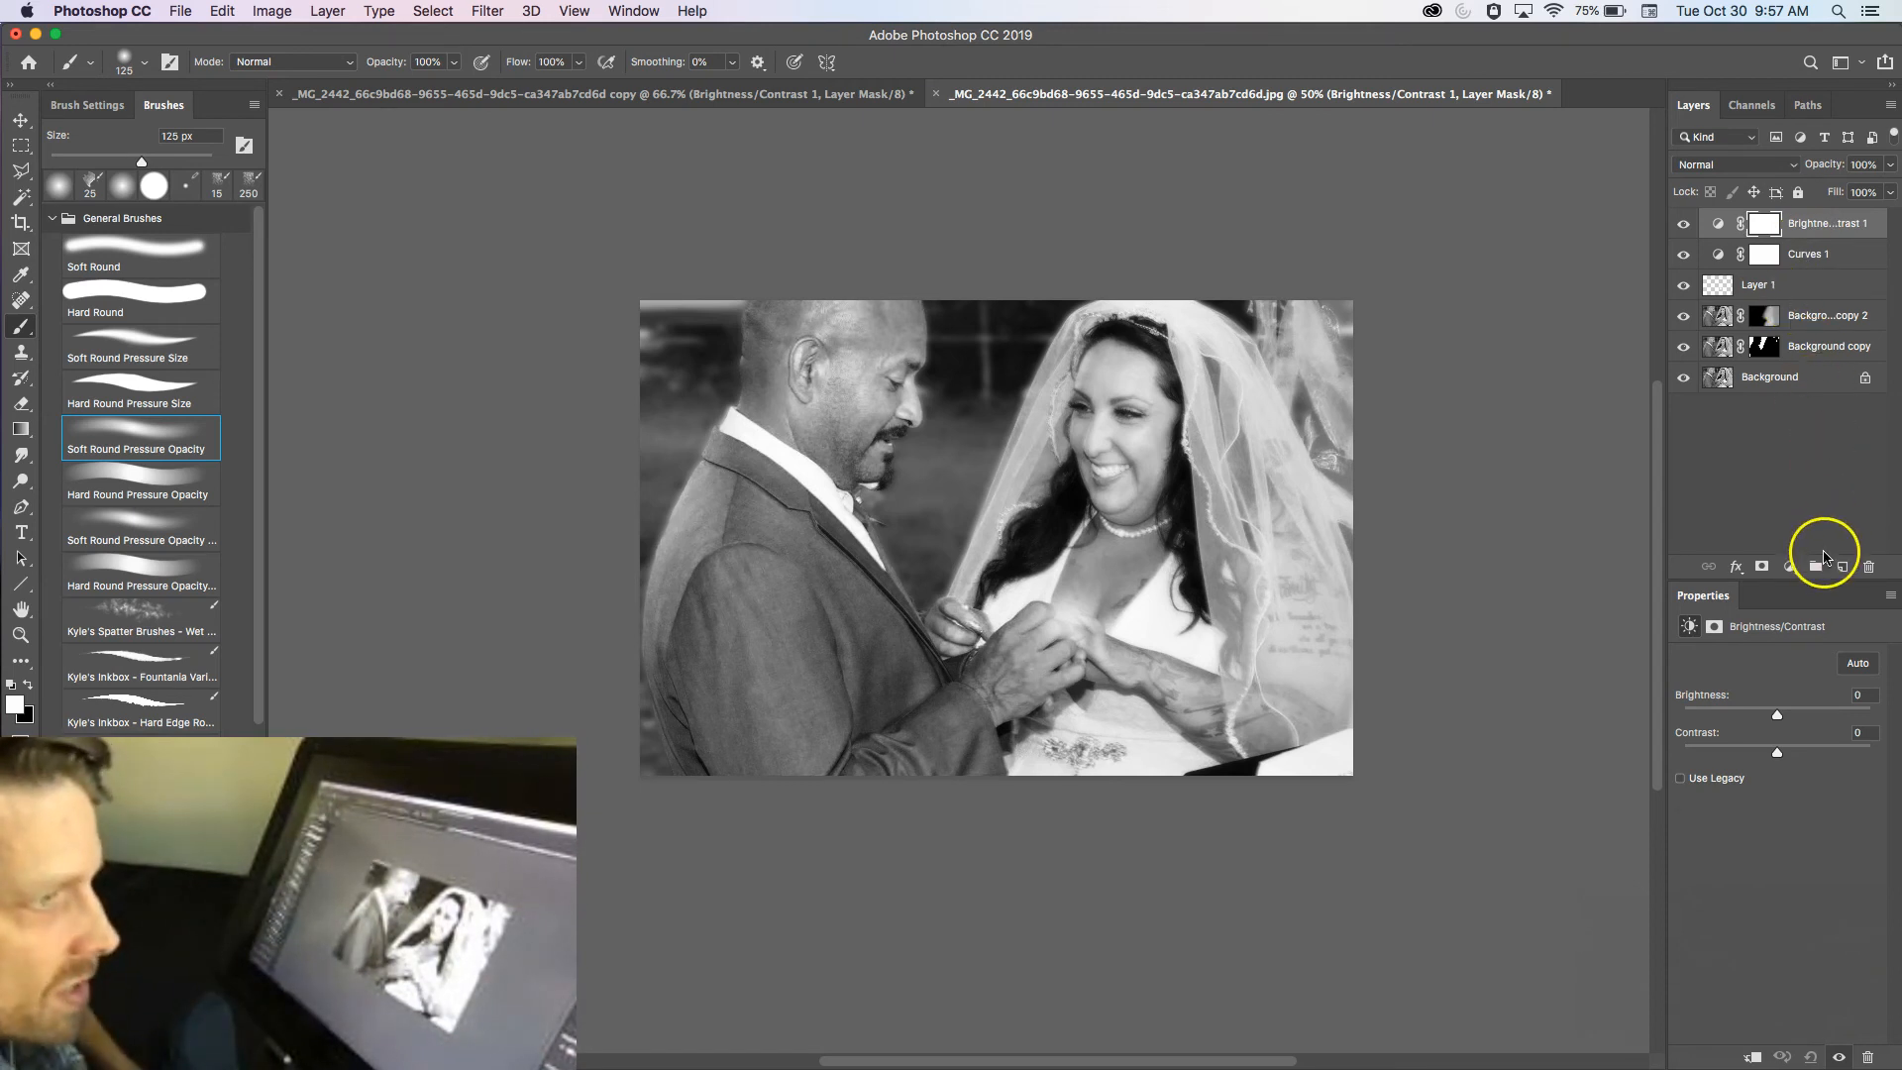
mouse_move(1778, 718)
mouse_down()
mouse_move(1812, 717)
mouse_move(1795, 717)
mouse_up()
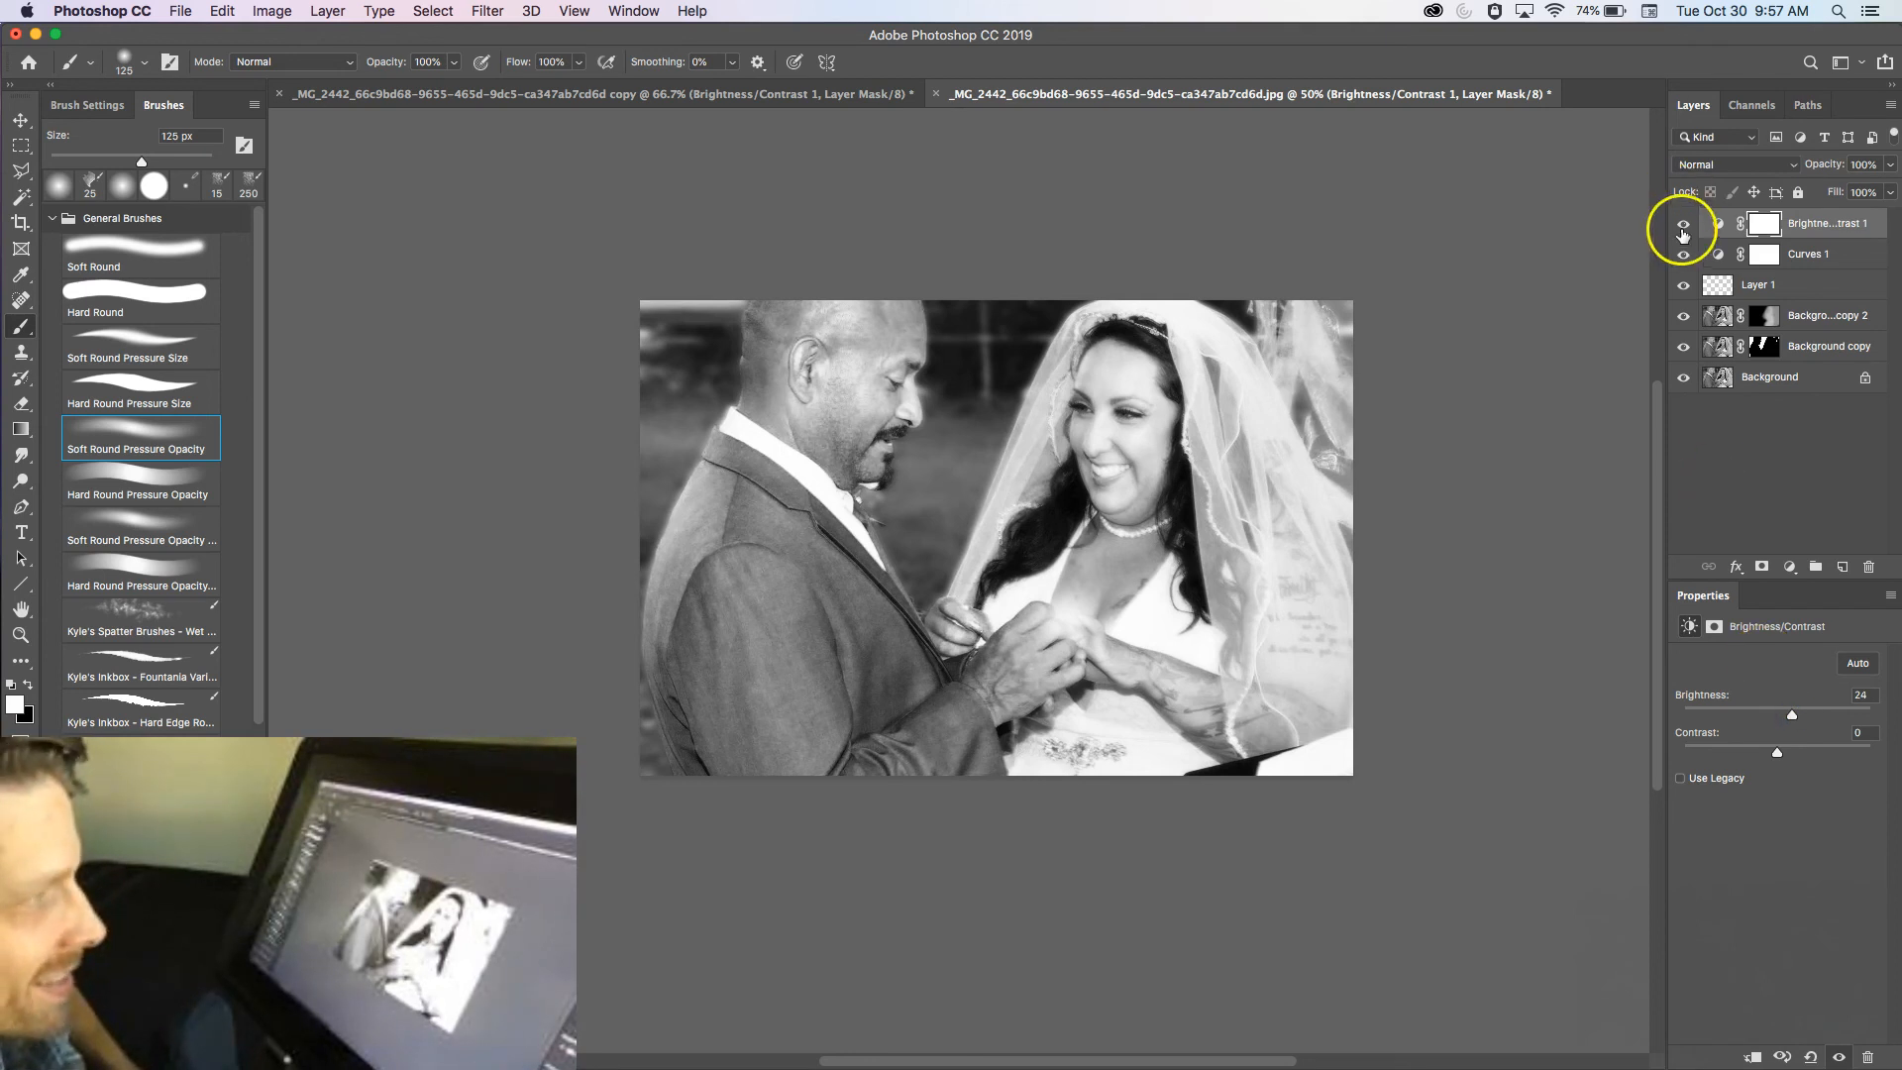
click(1683, 233)
click(1682, 233)
click(1682, 233)
click(1683, 233)
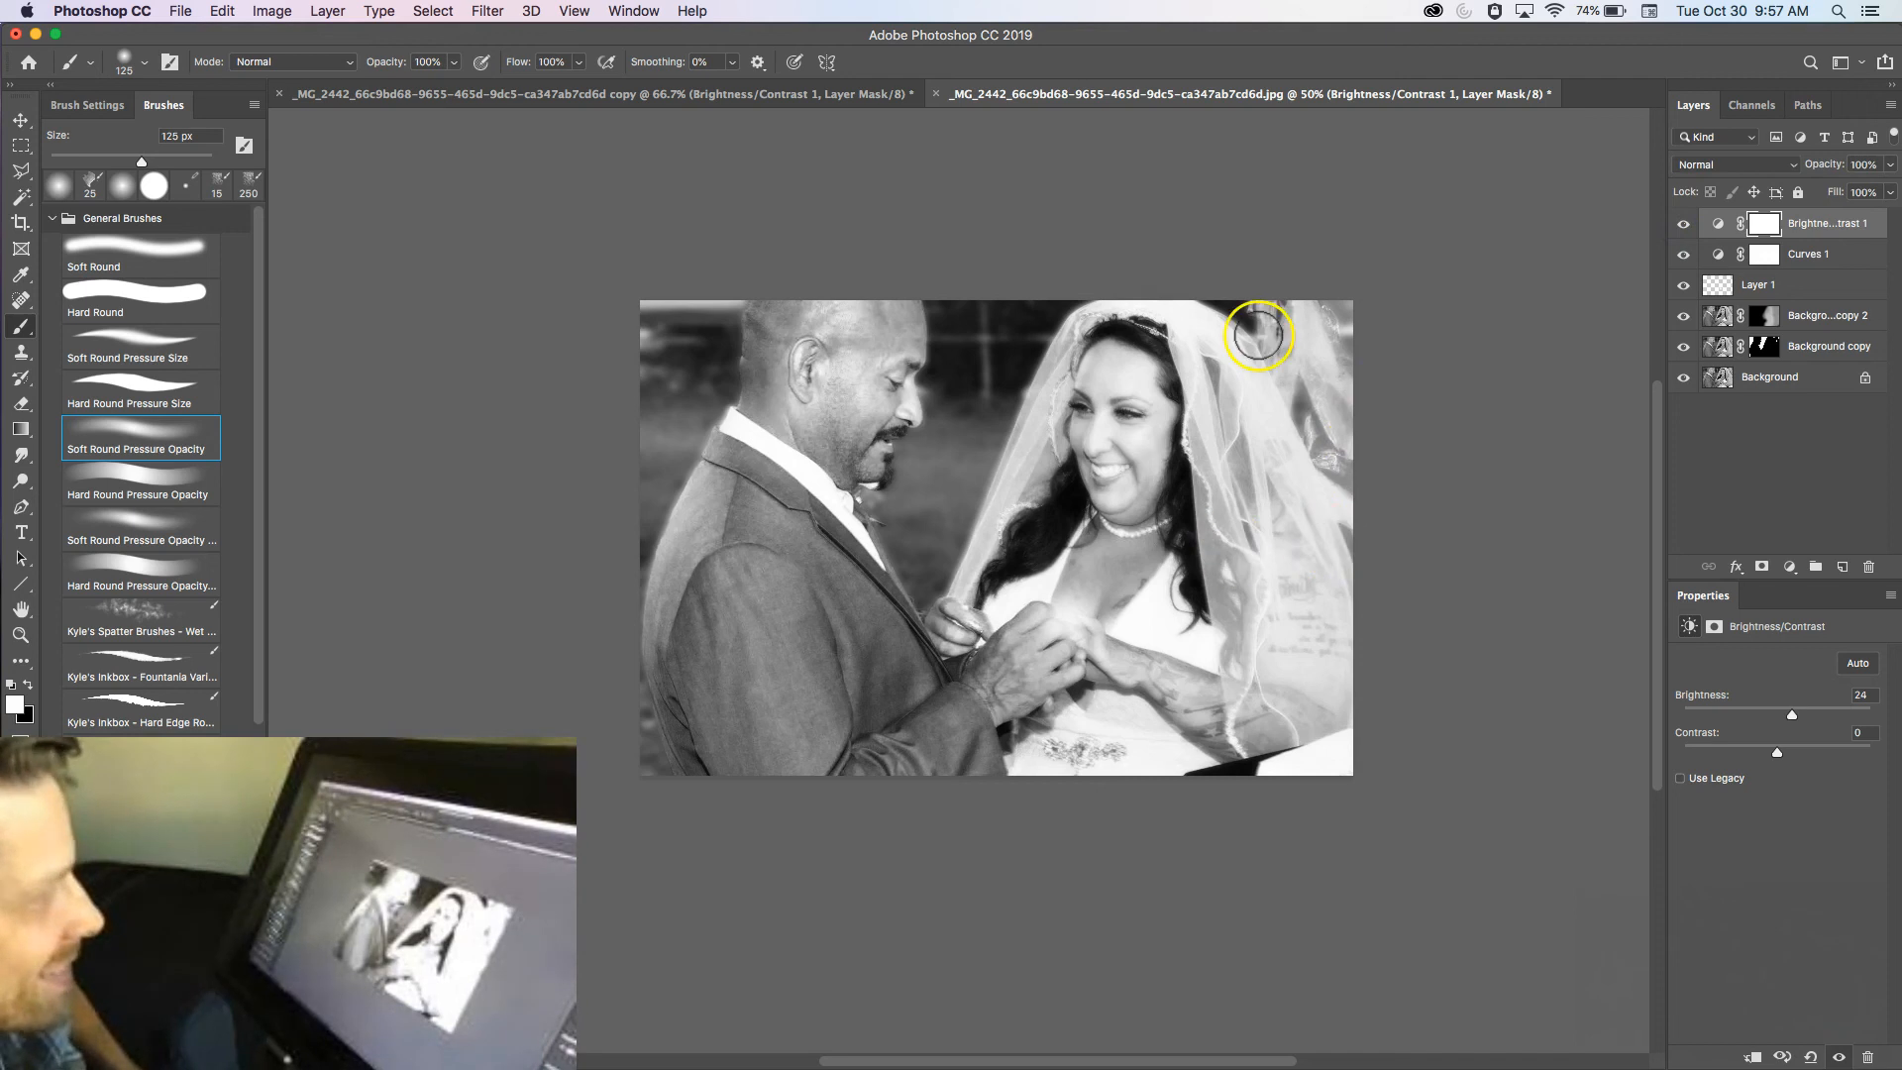
click(1480, 96)
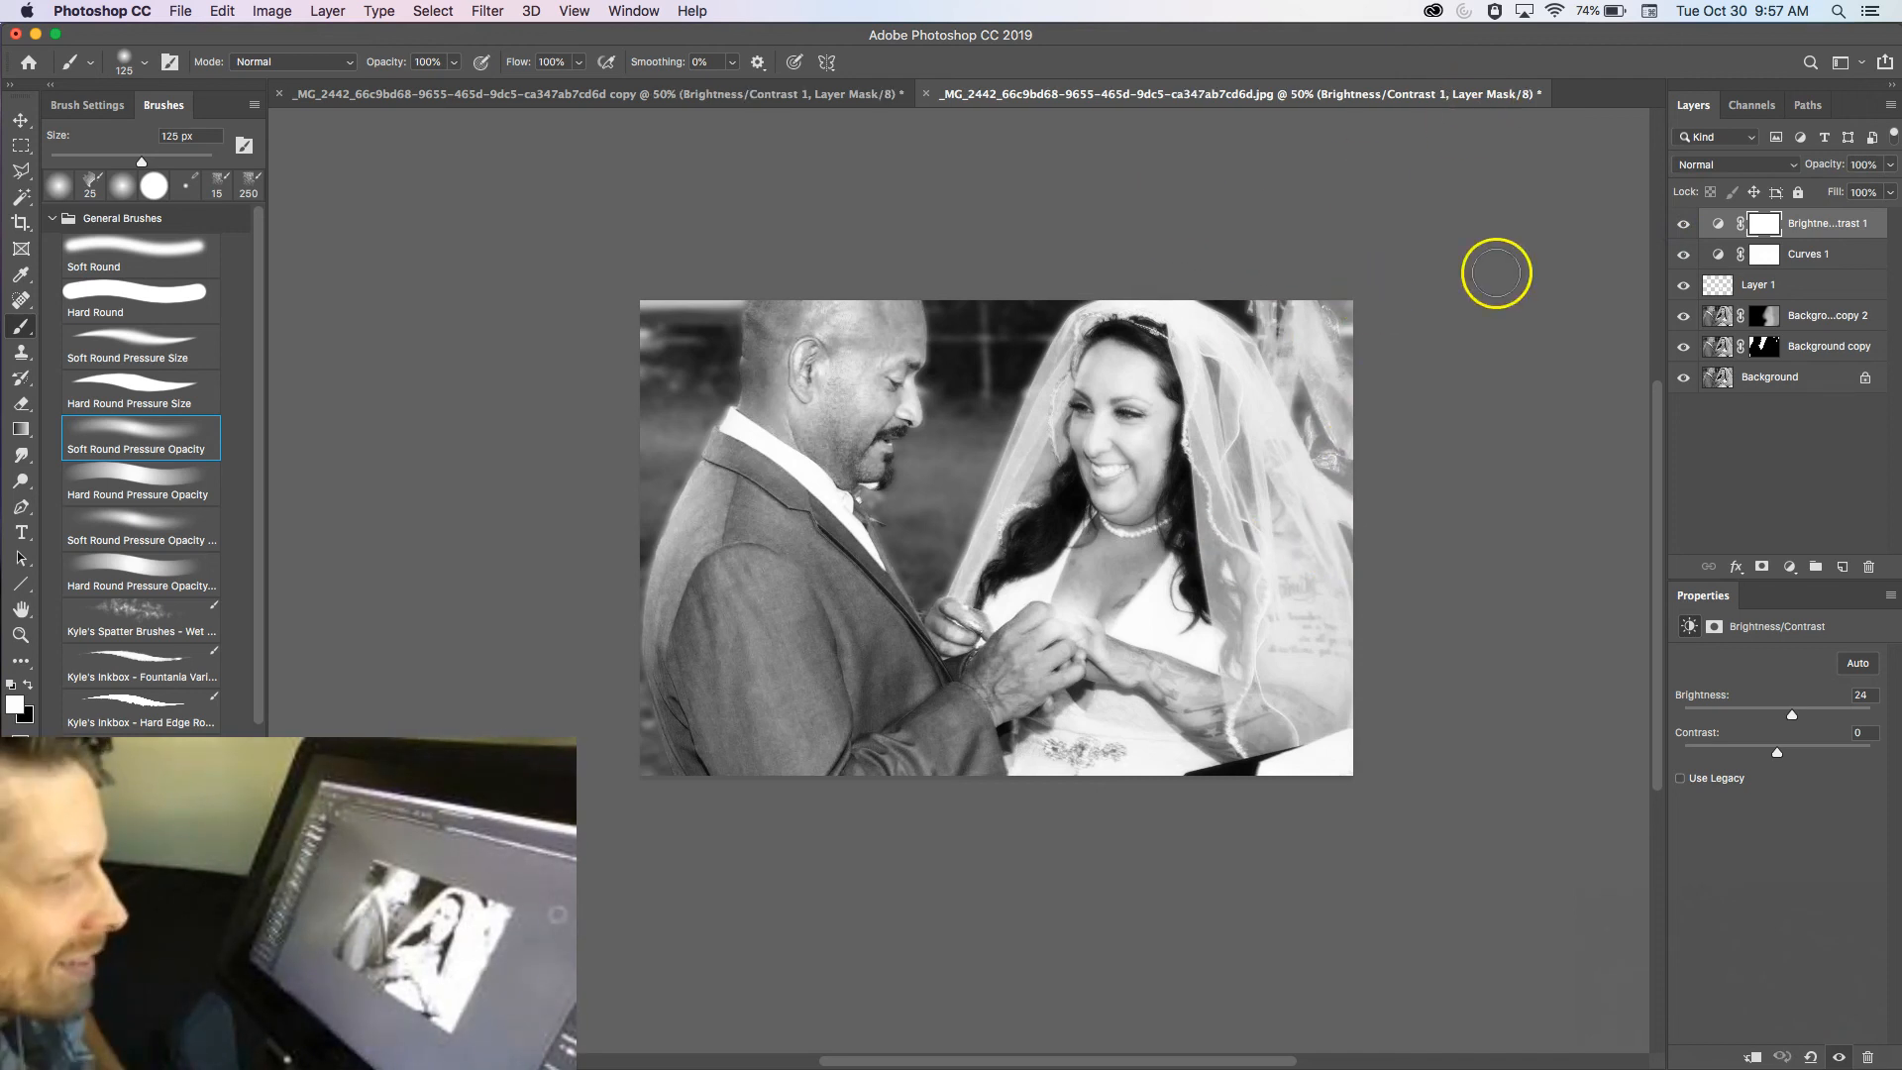